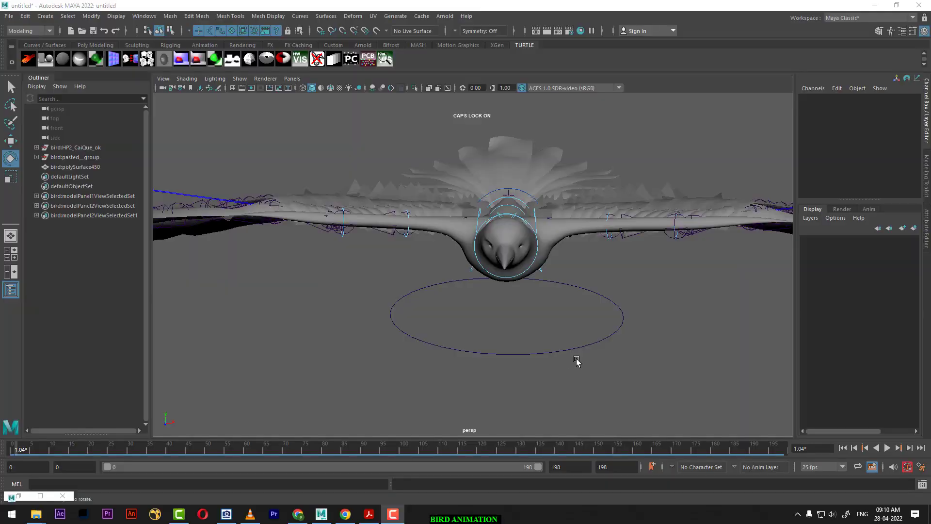
# - Orbit the bird to a three-quarter view and bring the wing-flap reference PDF forward
pyautogui.moveTo(617, 385)
pyautogui.keyDown('alt'); pyautogui.mouseDown()
pyautogui.moveTo(567, 374)
pyautogui.moveTo(537, 351)
pyautogui.moveTo(560, 357)
pyautogui.mouseUp(); pyautogui.keyUp('alt')
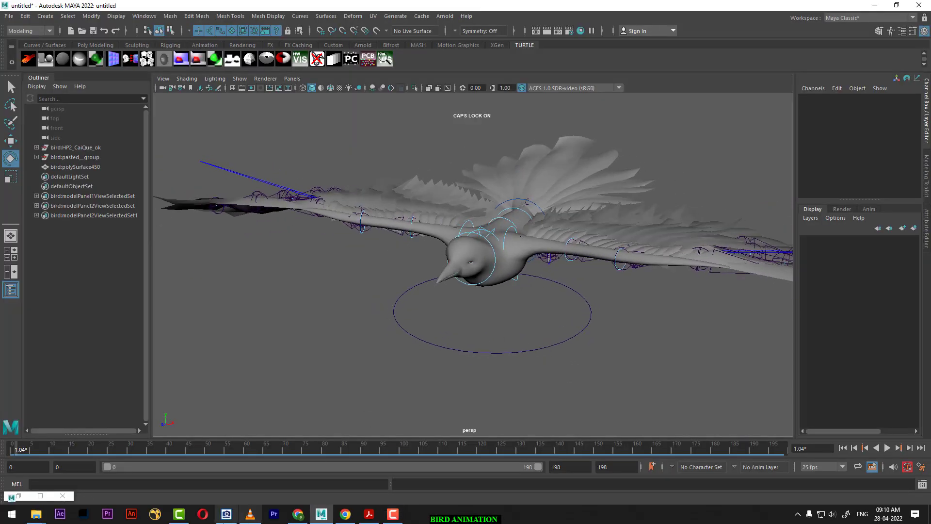
pyautogui.click(226, 514)
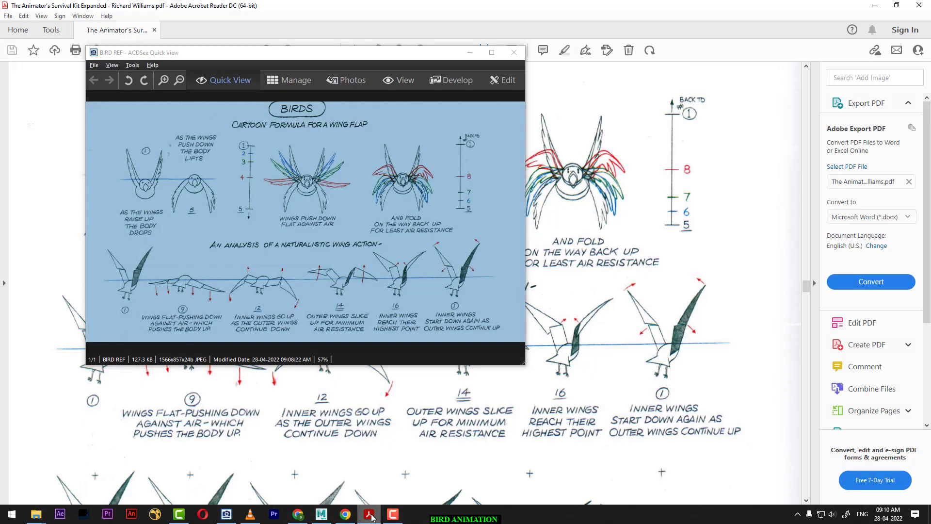
pyautogui.click(369, 514)
pyautogui.click(469, 52)
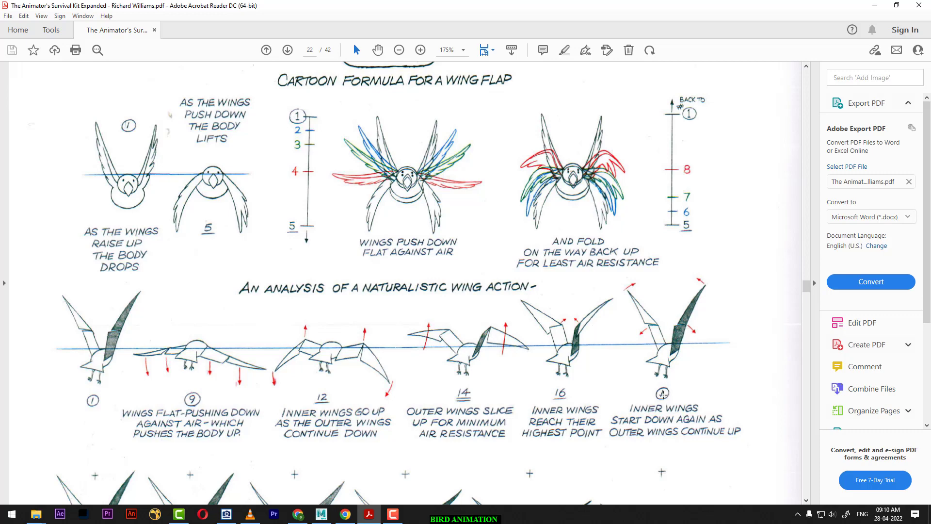
# - Dismiss the Daily Health Check popup and scroll up to the first wing-cycle drawings
pyautogui.click(662, 393)
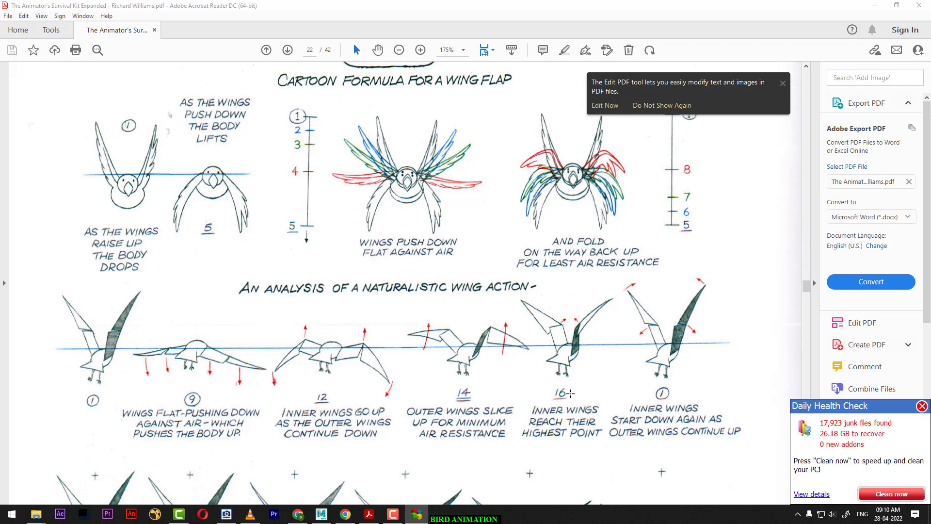
pyautogui.click(922, 406)
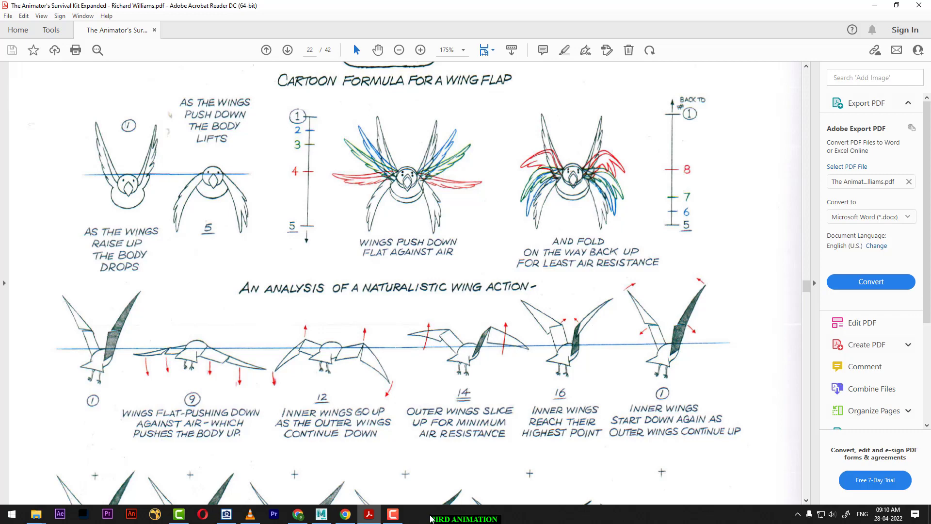
pyautogui.click(393, 514)
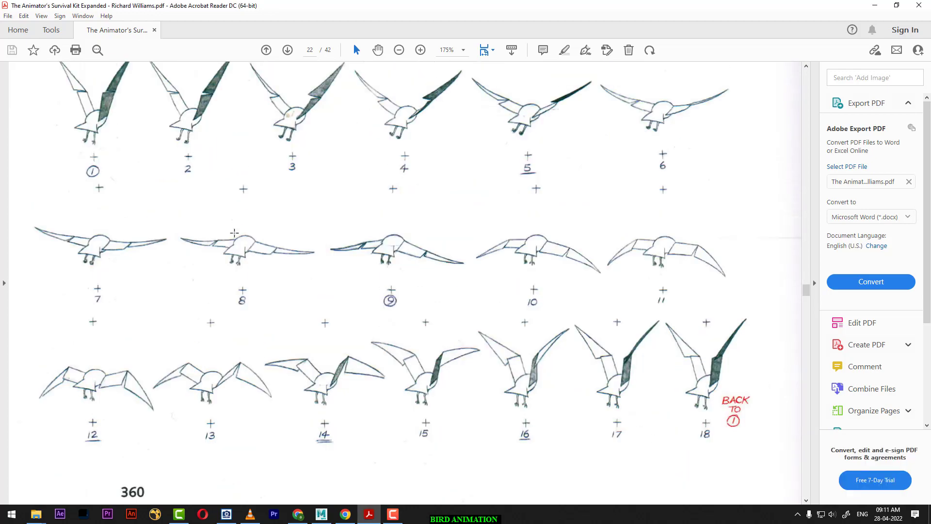
pyautogui.scroll(3, 248, 243)
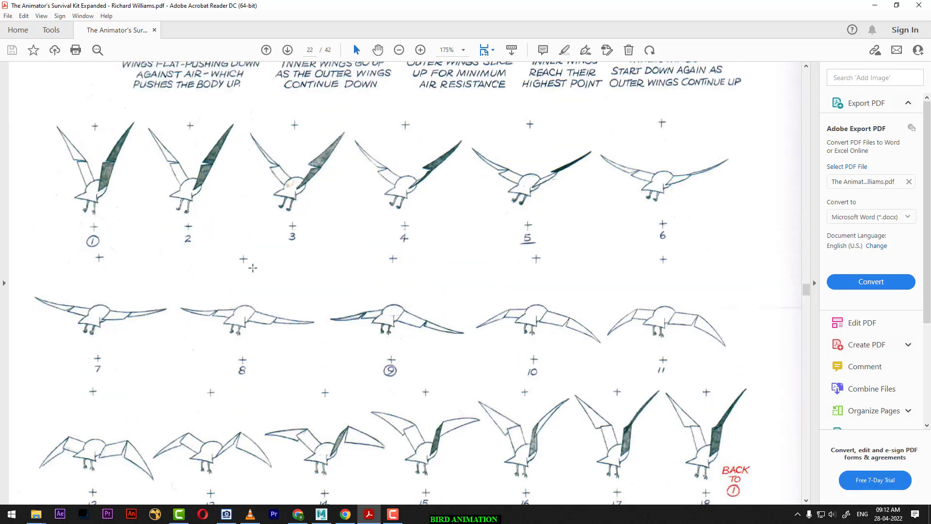
pyautogui.scroll(5, 253, 268)
pyautogui.click(106, 227)
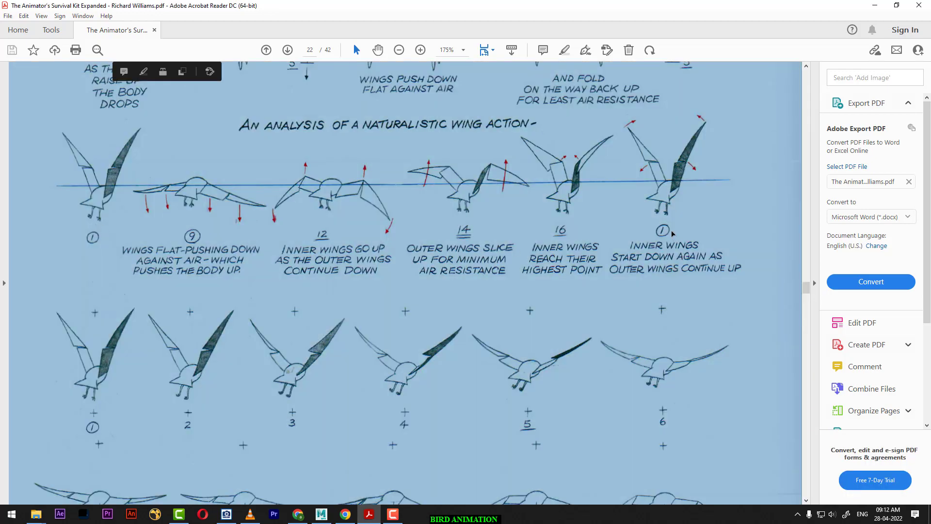
pyautogui.click(373, 219)
pyautogui.click(243, 227)
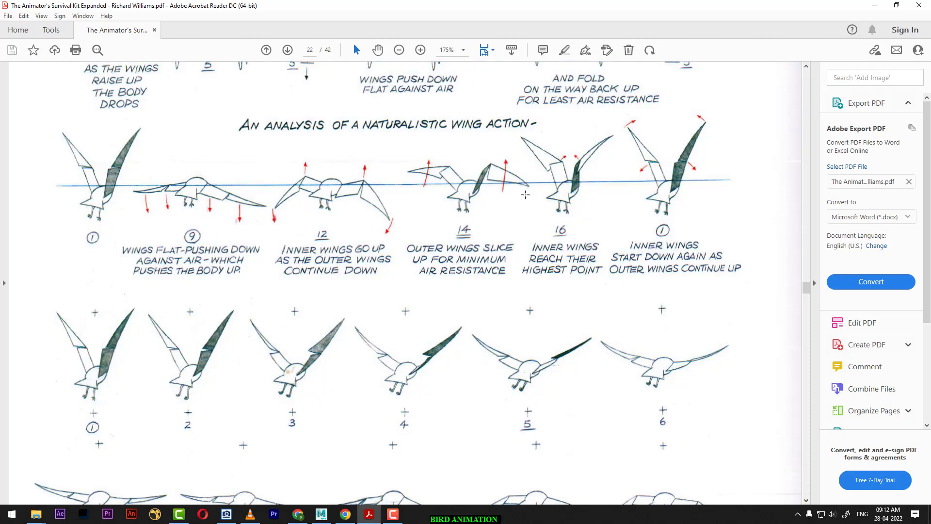
# - Scroll down through the wing-cycle drawings to the last row of frames
pyautogui.scroll(-2, 211, 303)
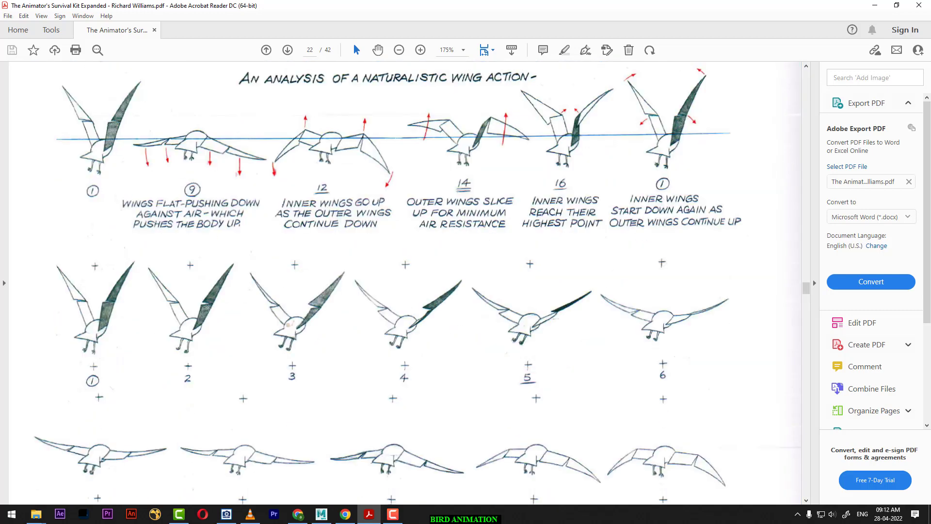
pyautogui.scroll(-3, 247, 303)
pyautogui.scroll(-2, 344, 304)
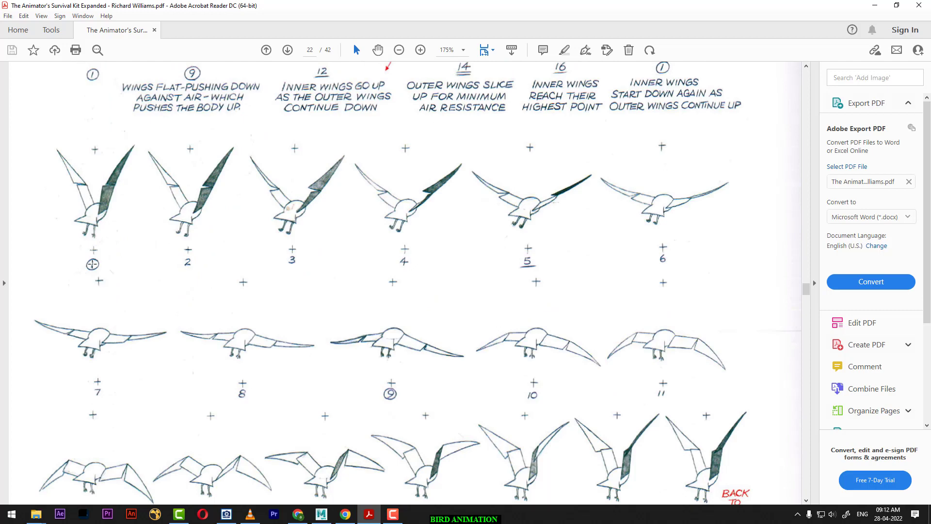
pyautogui.click(209, 264)
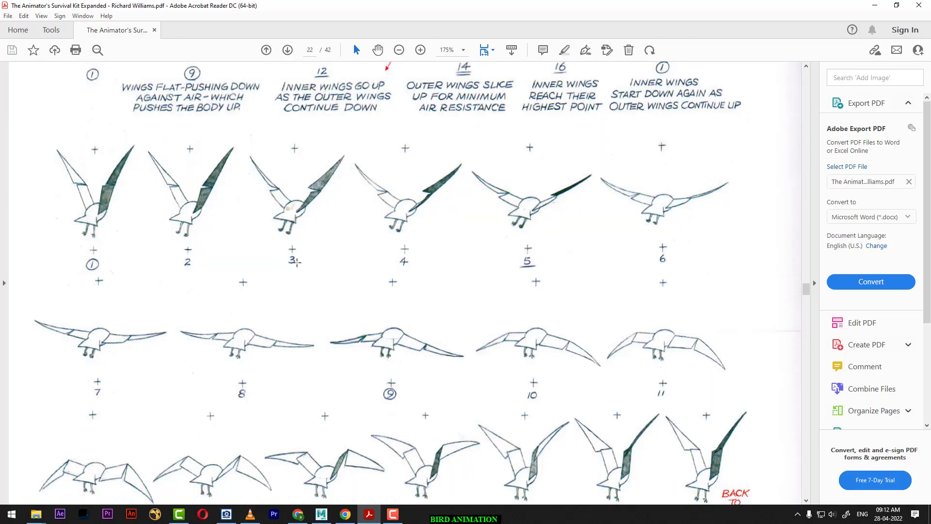
pyautogui.click(436, 261)
pyautogui.scroll(-2, 458, 268)
pyautogui.scroll(-2, 458, 268)
pyautogui.scroll(-3, 598, 308)
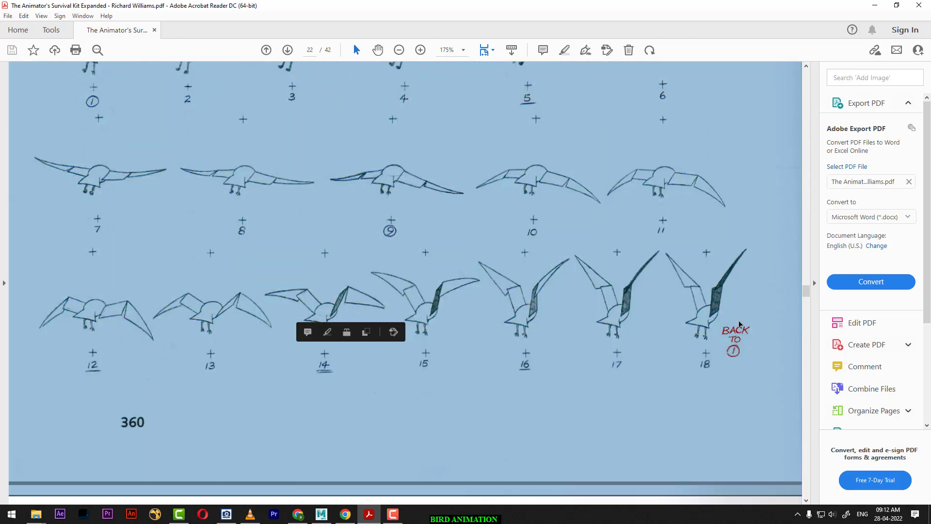
pyautogui.press('Escape')
pyautogui.click(717, 370)
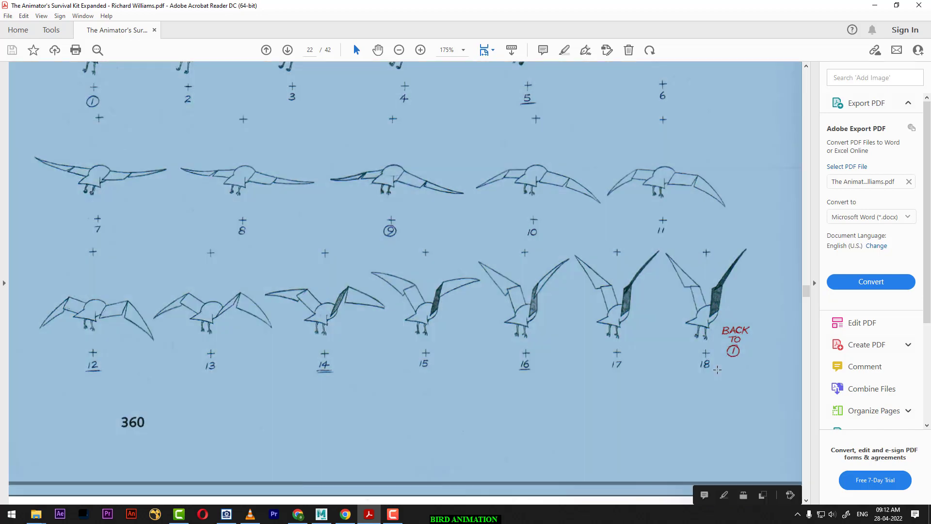
# - Review the 18-frame flight cycle once more, then return to the Maya bird scene
pyautogui.scroll(-1, 670, 348)
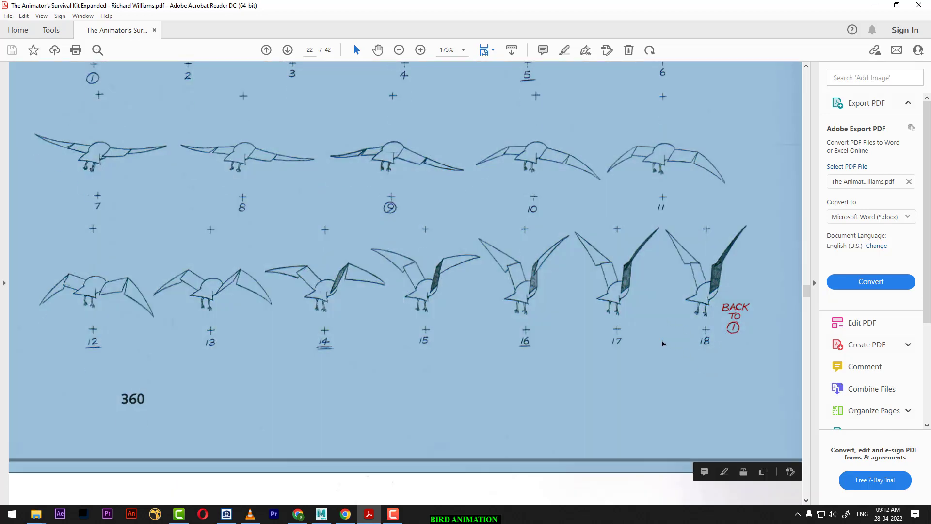
pyautogui.scroll(-10, 663, 343)
pyautogui.scroll(11, 651, 330)
pyautogui.scroll(1, 651, 330)
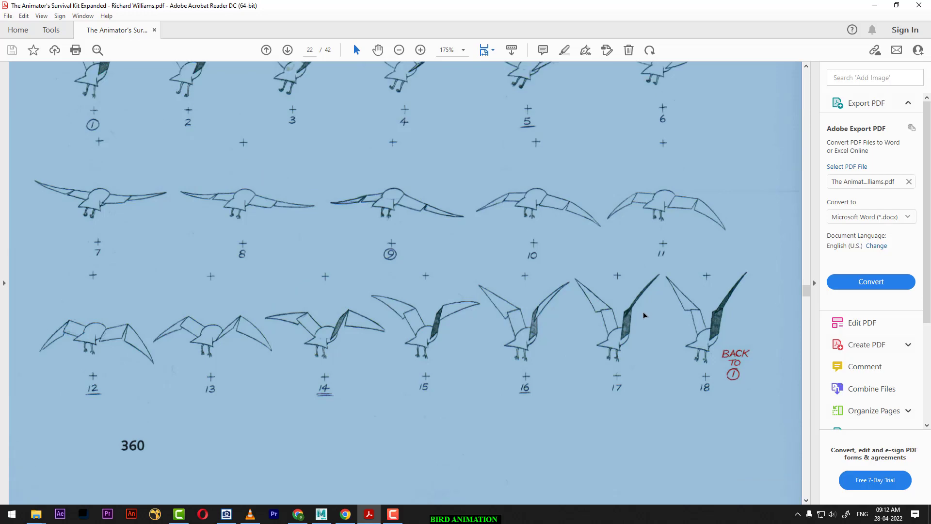
pyautogui.click(322, 514)
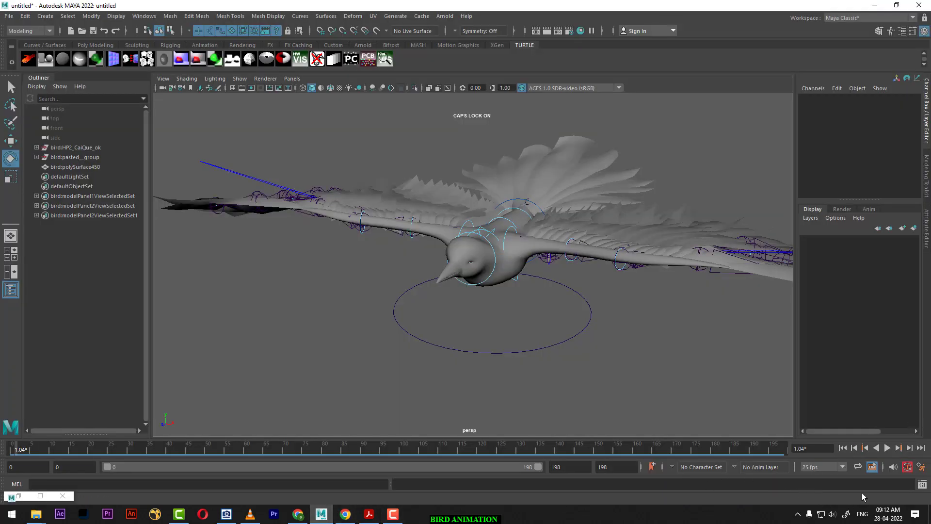
# - Set the playback end frame to 18
pyautogui.click(565, 467)
pyautogui.write('18')
pyautogui.press('Return')
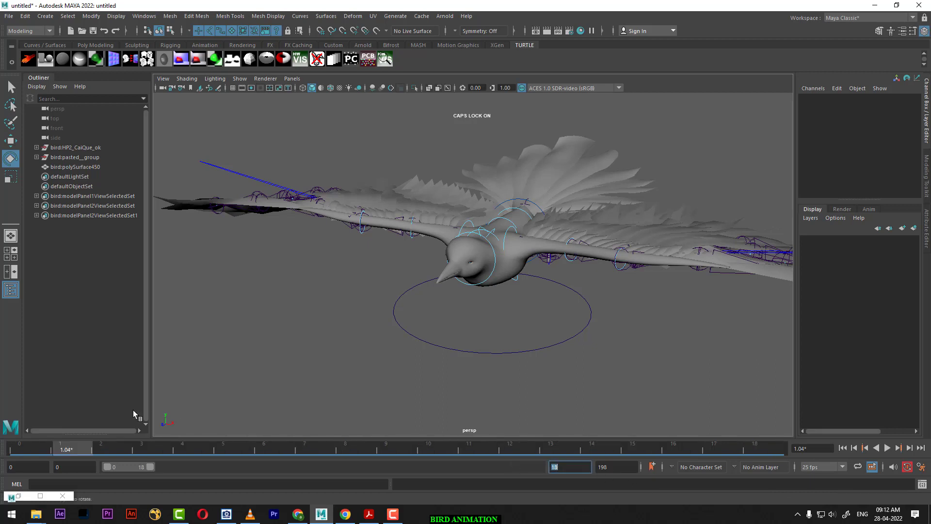
# - Play the 0–18 range, then scrub back to frame 0 and stop
pyautogui.click(93, 446)
pyautogui.hotkey('alt', 'v')
pyautogui.moveTo(102, 445); pyautogui.dragTo(0, 436)
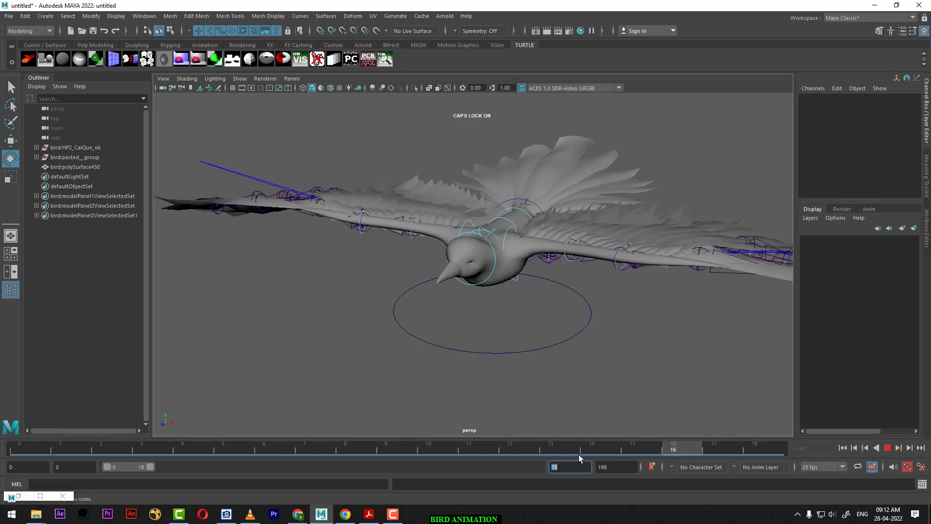
pyautogui.click(14, 449)
# - Switch to the flight-cycle PDF and view page 22's numbered wing drawings
pyautogui.click(369, 514)
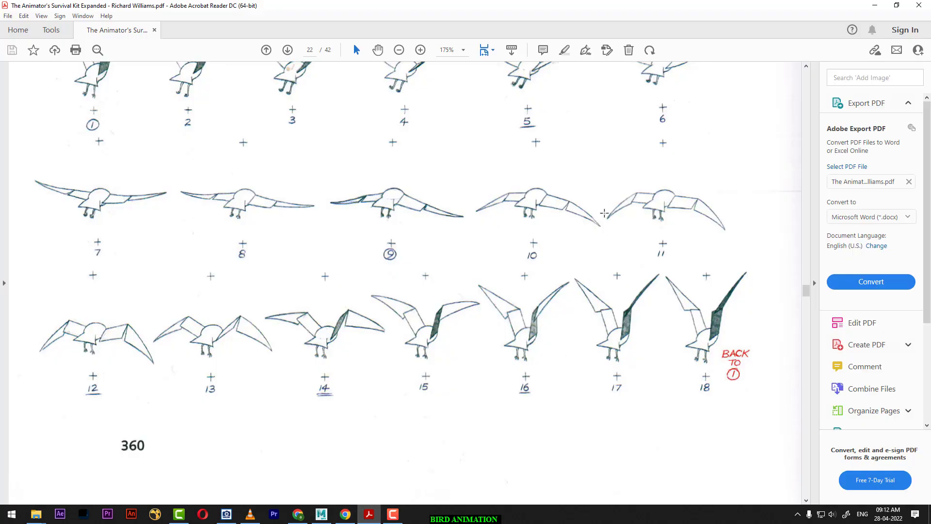
pyautogui.scroll(2, 505, 319)
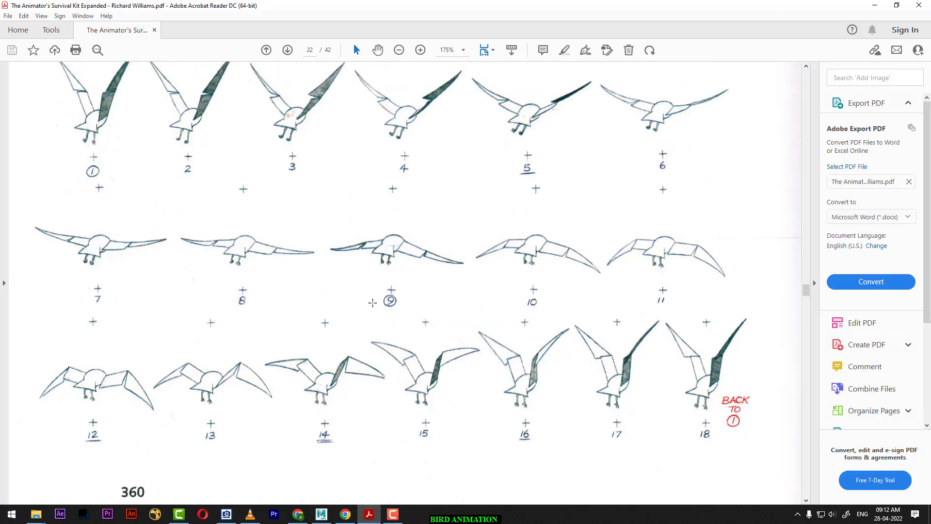
pyautogui.click(708, 432)
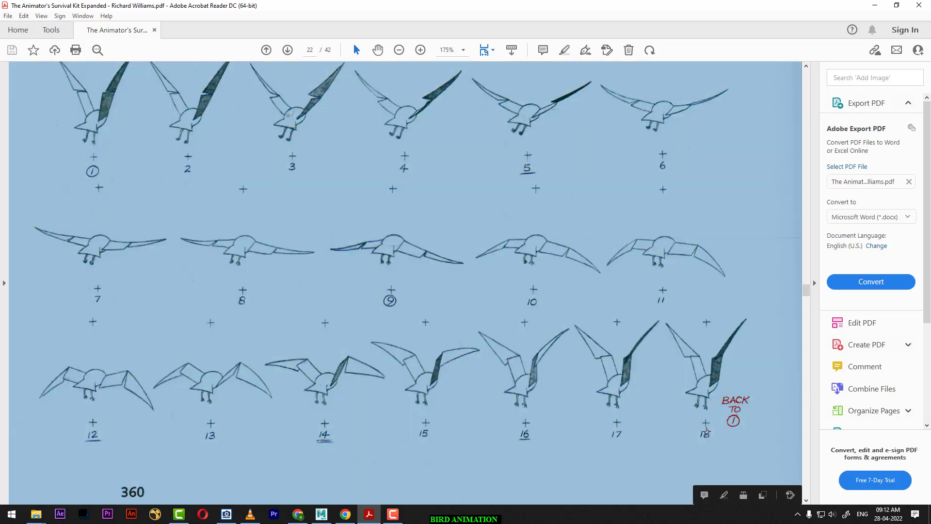
pyautogui.click(700, 406)
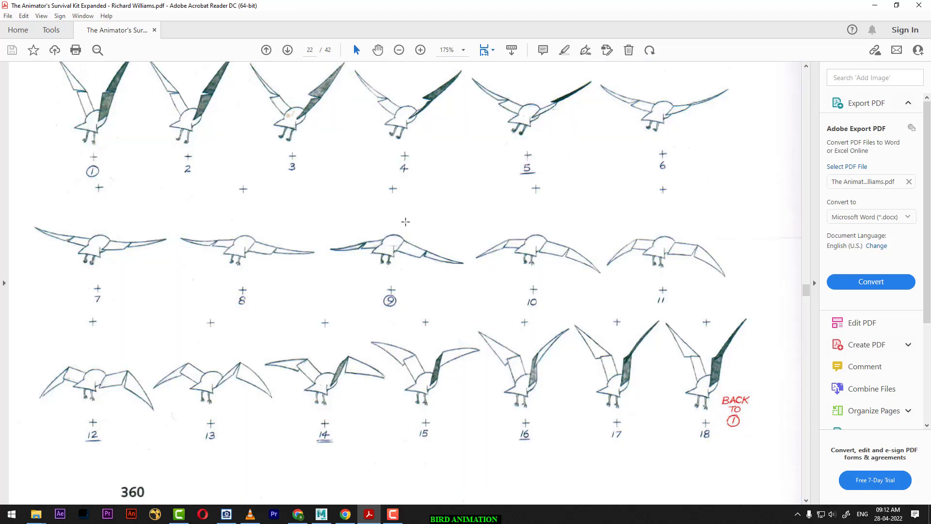
# - Scroll up to the naturalistic wing-action analysis and inspect its drawings
pyautogui.scroll(3, 514, 321)
pyautogui.scroll(2, 514, 320)
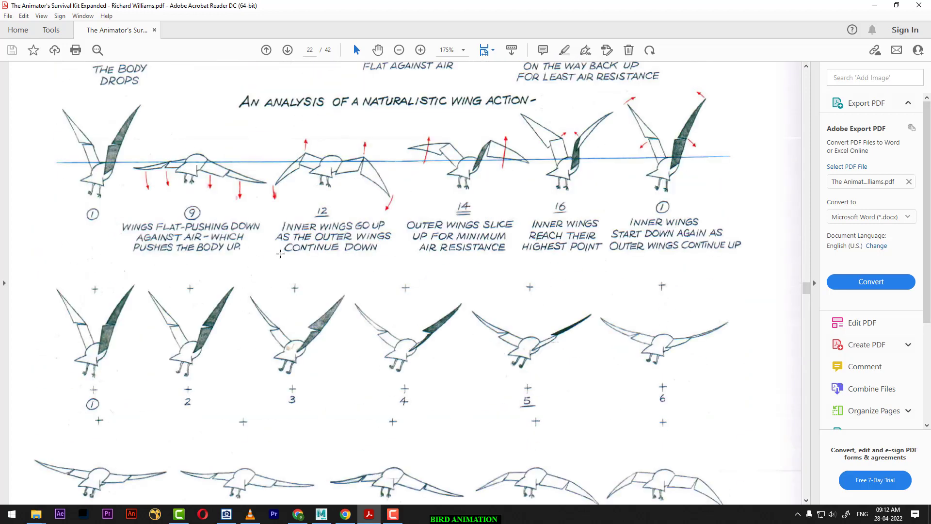
pyautogui.click(176, 196)
pyautogui.click(495, 199)
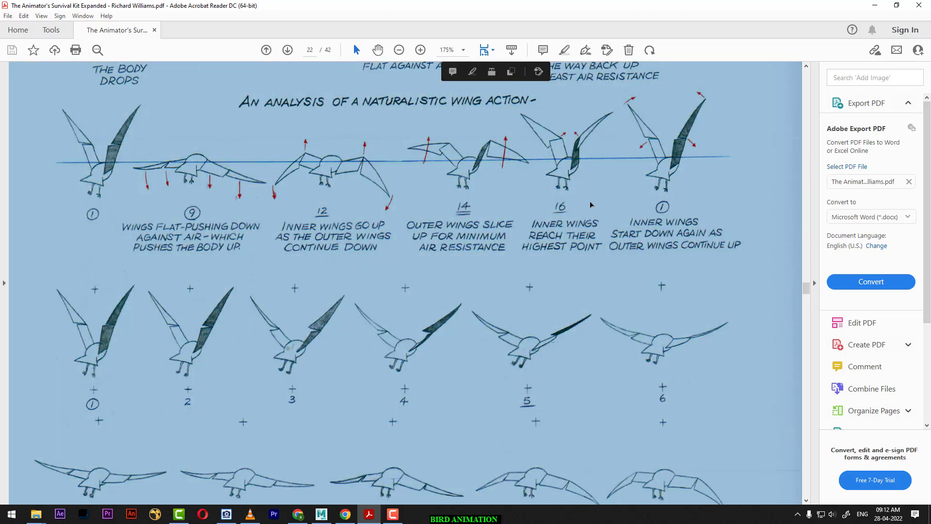
pyautogui.click(654, 185)
pyautogui.click(359, 197)
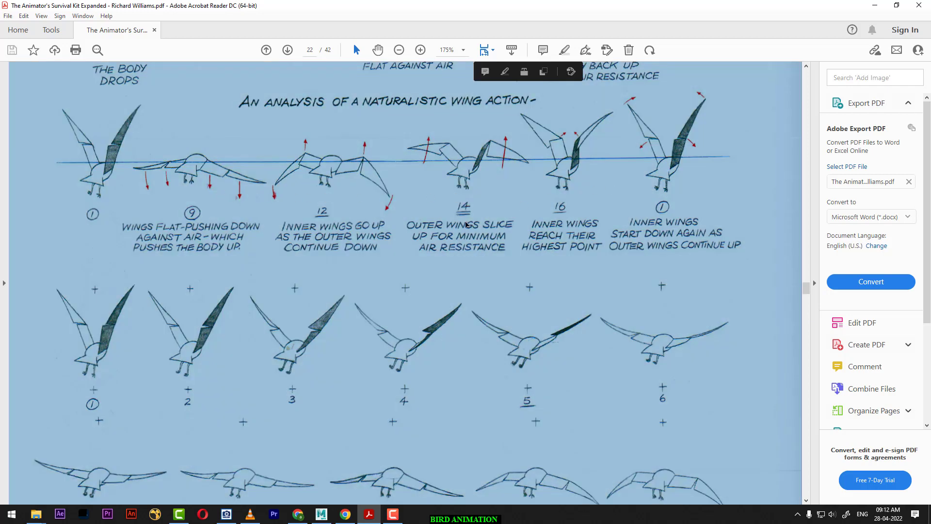
pyautogui.click(330, 210)
pyautogui.click(198, 211)
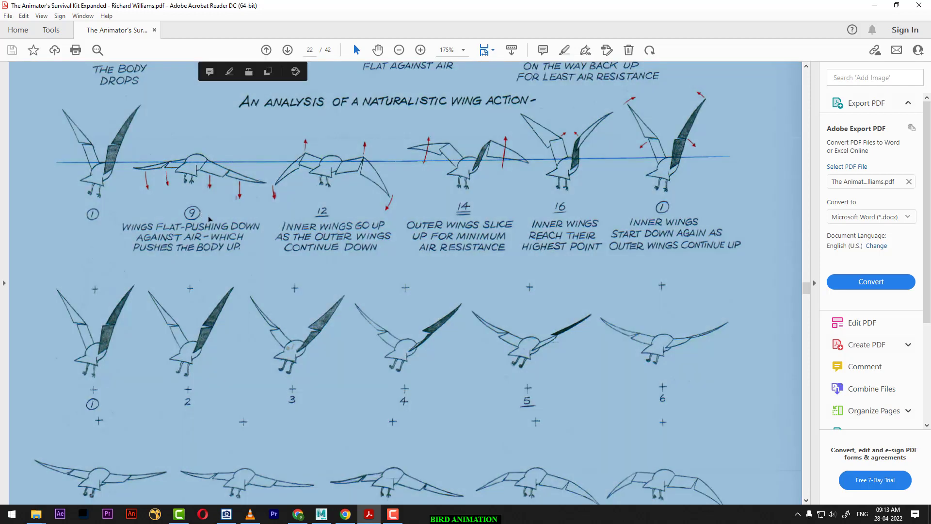
pyautogui.click(330, 212)
pyautogui.click(467, 215)
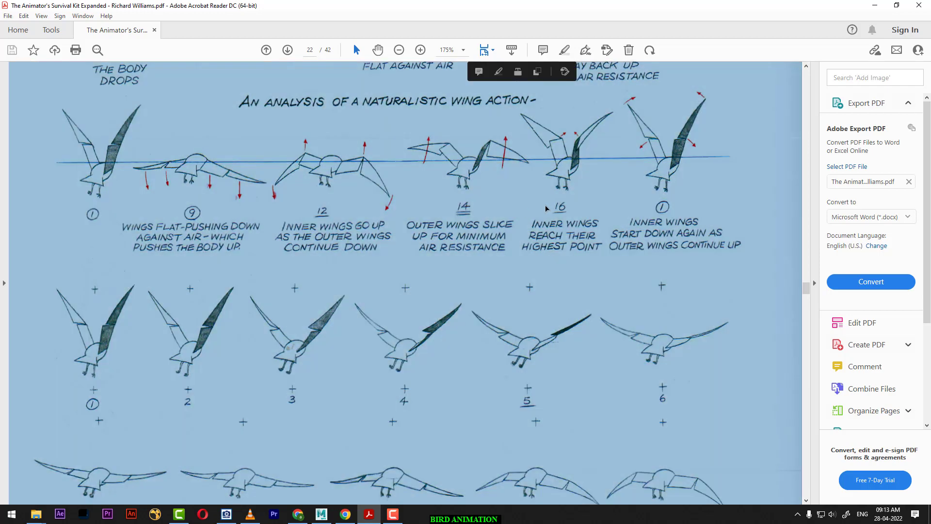
pyautogui.click(563, 207)
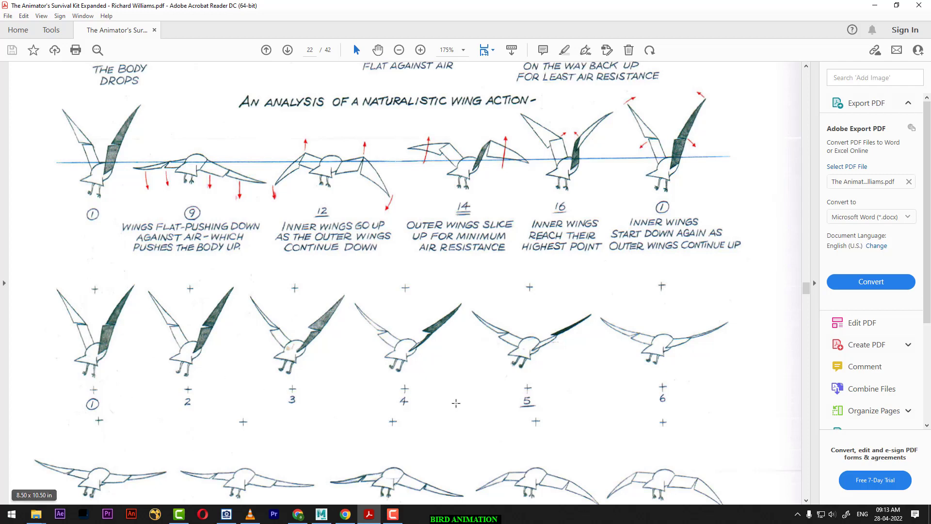
# - Scroll down through all 18 drawings to the final frame marked back to 1
pyautogui.scroll(-2, 406, 399)
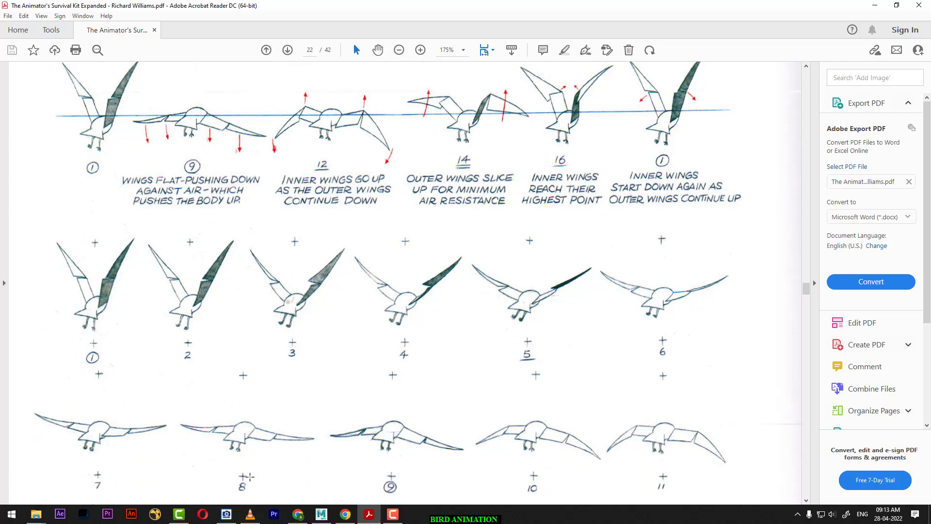
pyautogui.scroll(-3, 268, 449)
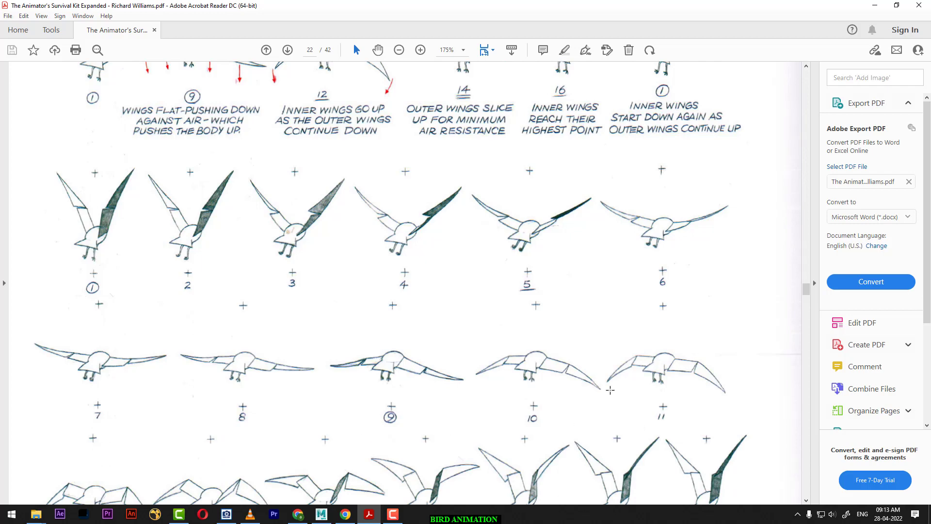
pyautogui.scroll(-3, 611, 390)
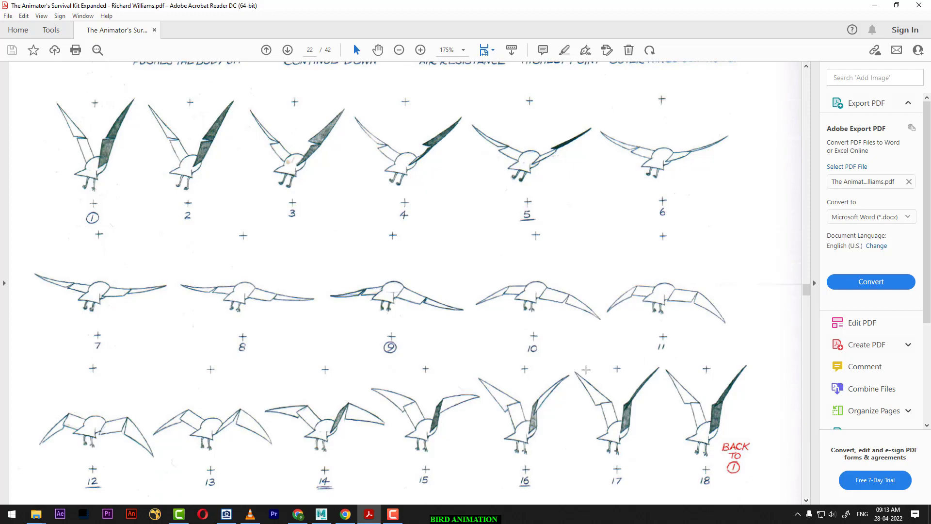
# - Scroll up to the BIRDS heading to study the cartoon wing-flap formula
pyautogui.scroll(5, 549, 420)
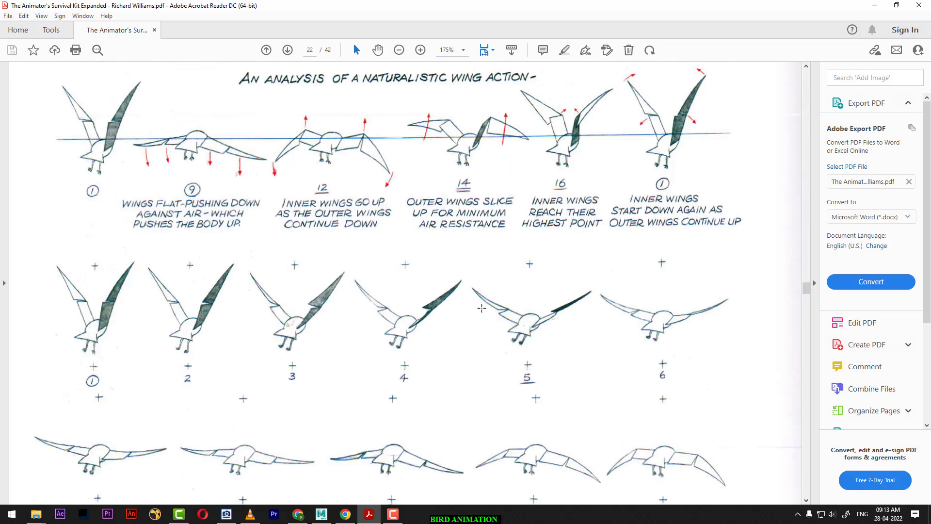
pyautogui.scroll(2, 487, 310)
pyautogui.scroll(5, 481, 321)
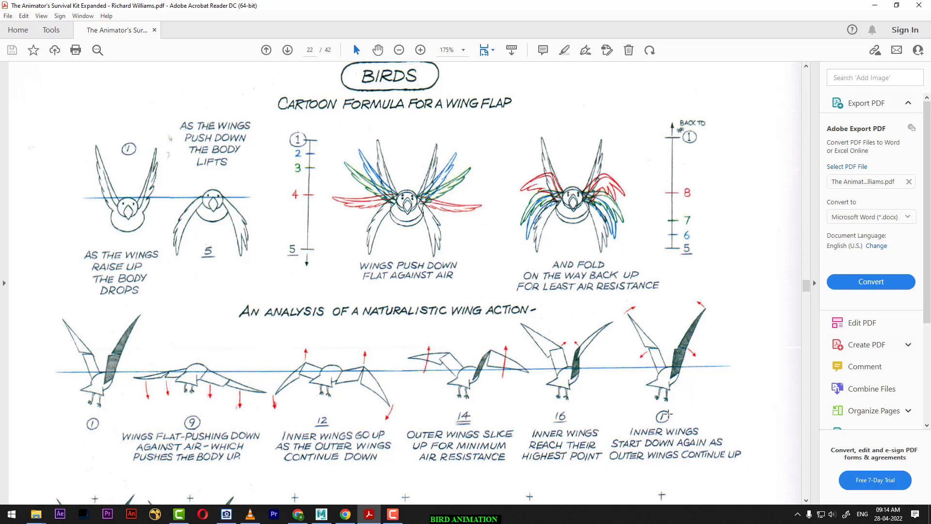
# - Scroll back down, then return to Maya and tumble to a head-on view of the bird
pyautogui.scroll(-1, 363, 358)
pyautogui.scroll(-1, 362, 354)
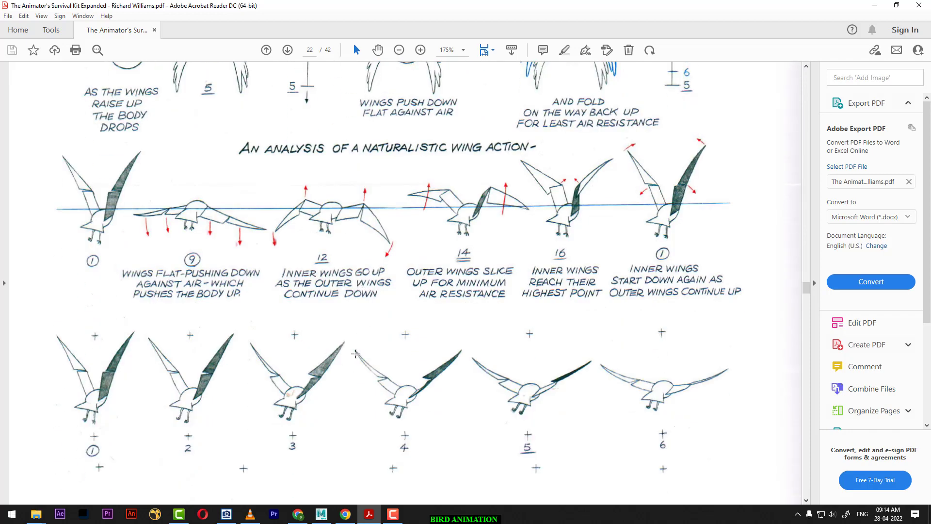
pyautogui.scroll(-1, 362, 348)
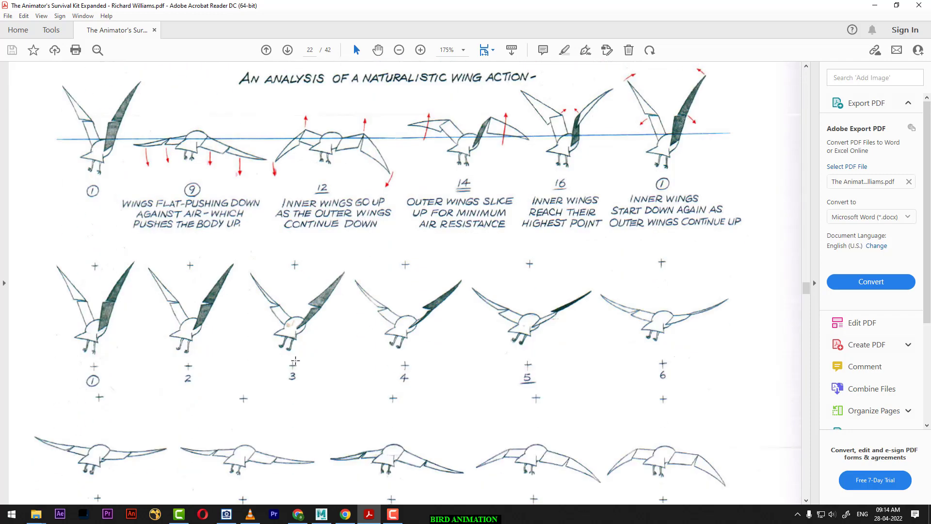
pyautogui.click(325, 519)
pyautogui.keyDown('alt'); pyautogui.moveTo(491, 334); pyautogui.dragTo(426, 426); pyautogui.keyUp('alt')
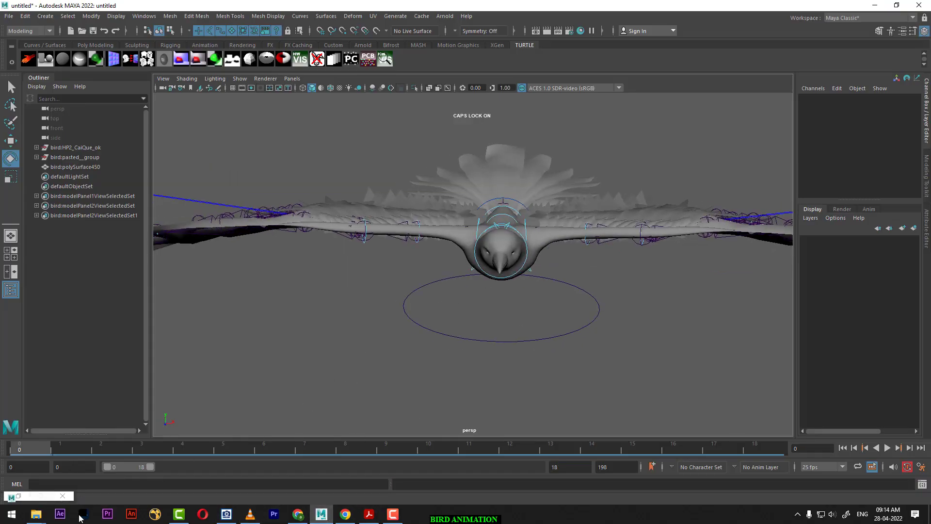
# - Open the BIRD REF image in ACDSee, shrink it and park it at the screen edge
pyautogui.click(226, 515)
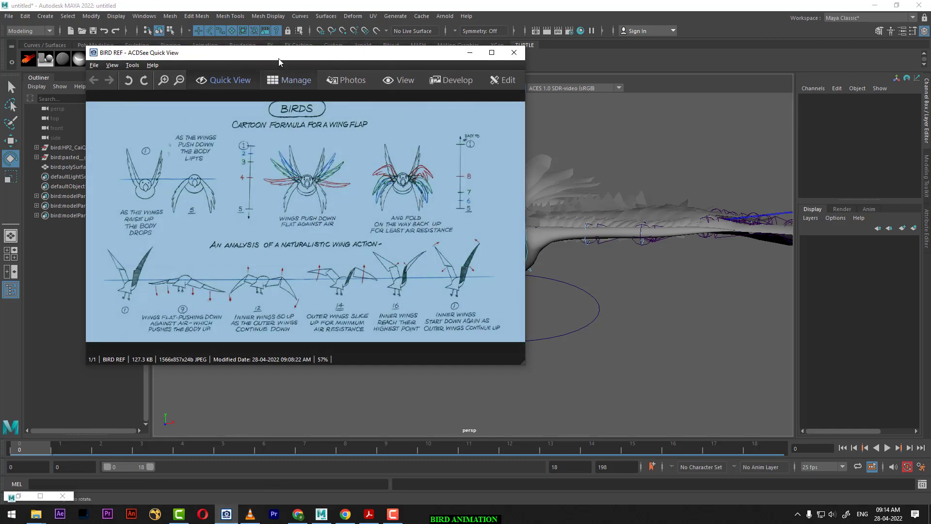
pyautogui.moveTo(293, 57); pyautogui.dragTo(752, 76)
pyautogui.keyDown('alt'); pyautogui.moveTo(344, 318); pyautogui.dragTo(384, 306); pyautogui.keyUp('alt')
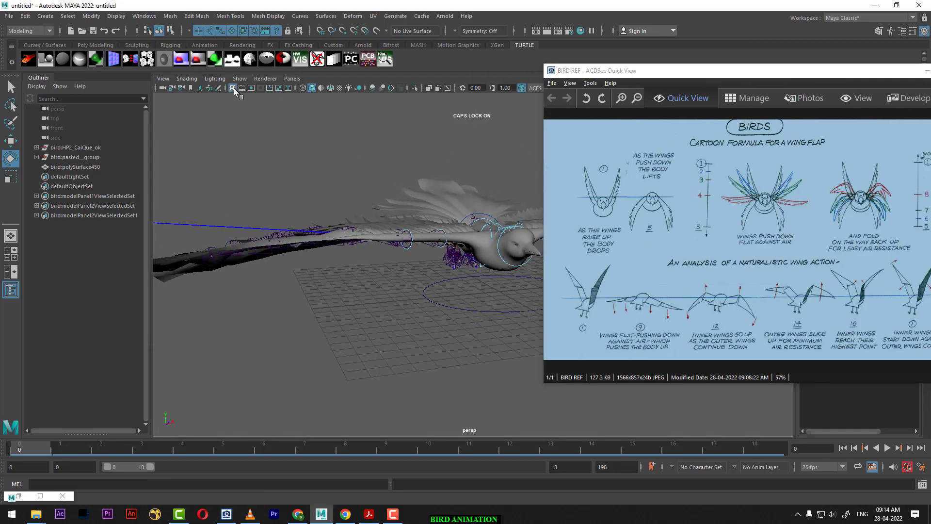
pyautogui.moveTo(293, 277)
pyautogui.keyDown('alt'); pyautogui.mouseDown()
pyautogui.moveTo(281, 264)
pyautogui.moveTo(353, 342)
pyautogui.moveTo(374, 349)
pyautogui.moveTo(376, 338)
pyautogui.mouseUp(); pyautogui.keyUp('alt')
pyautogui.moveTo(719, 76); pyautogui.dragTo(405, 57)
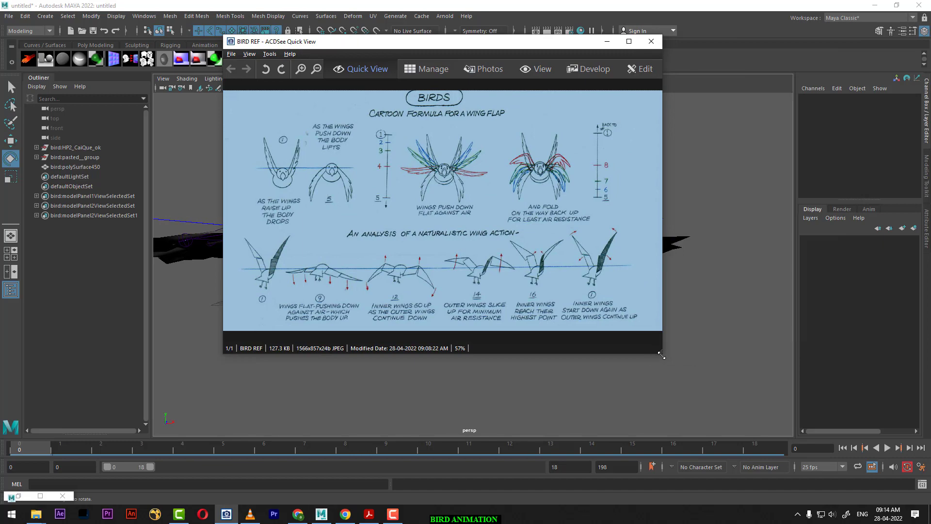
pyautogui.moveTo(662, 355); pyautogui.dragTo(564, 245)
pyautogui.moveTo(442, 41); pyautogui.dragTo(191, 42)
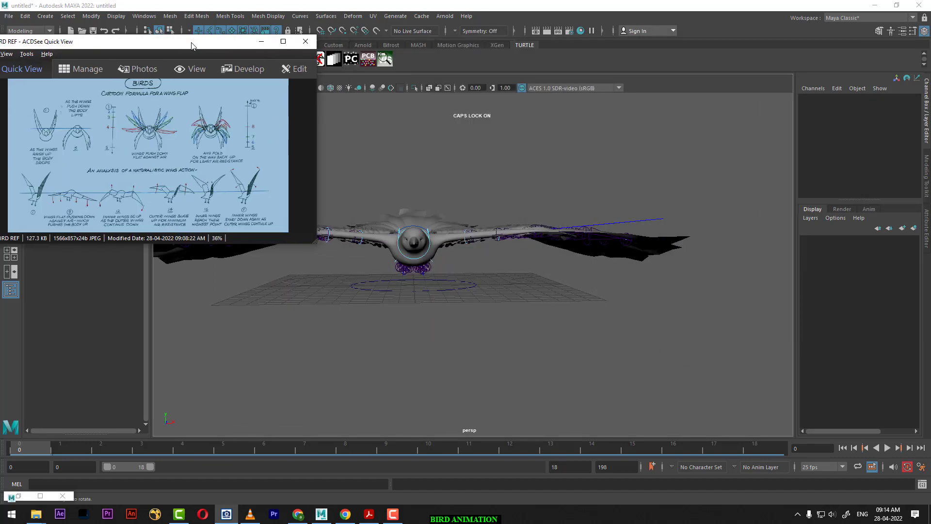
pyautogui.keyDown('alt'); pyautogui.moveTo(499, 290); pyautogui.dragTo(541, 383); pyautogui.keyUp('alt')
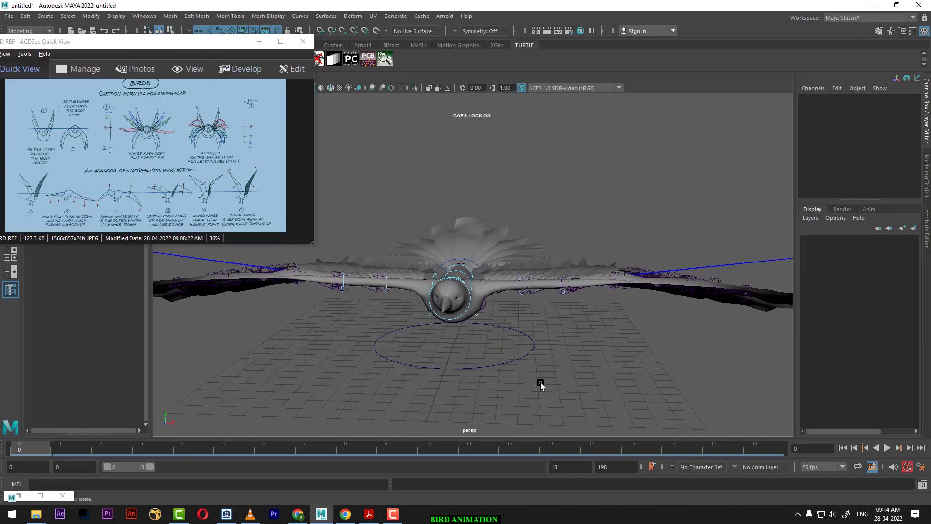
# - Move the bird's ground control down to lower the whole rig to Y −5.507
pyautogui.click(496, 365)
pyautogui.press('w')
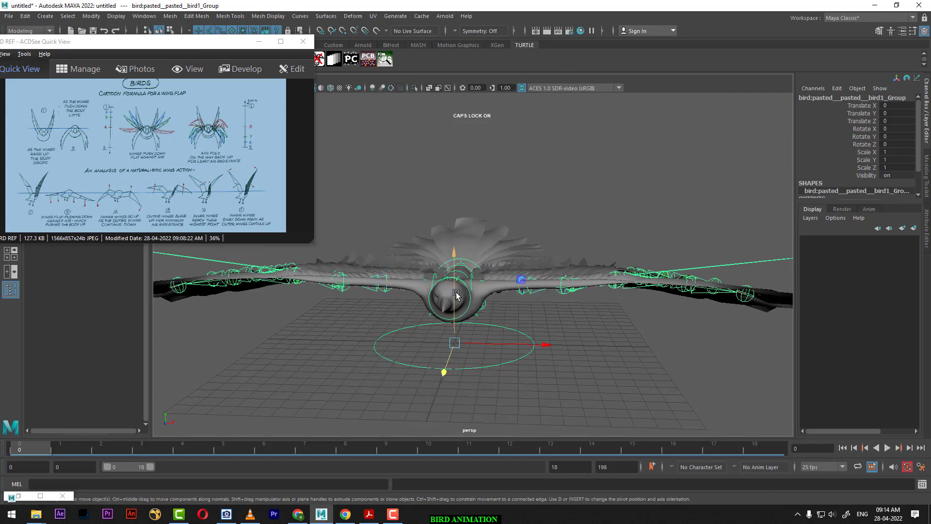
pyautogui.moveTo(456, 253)
pyautogui.mouseDown()
pyautogui.moveTo(459, 341)
pyautogui.moveTo(543, 260)
pyautogui.moveTo(524, 269)
pyautogui.mouseUp()
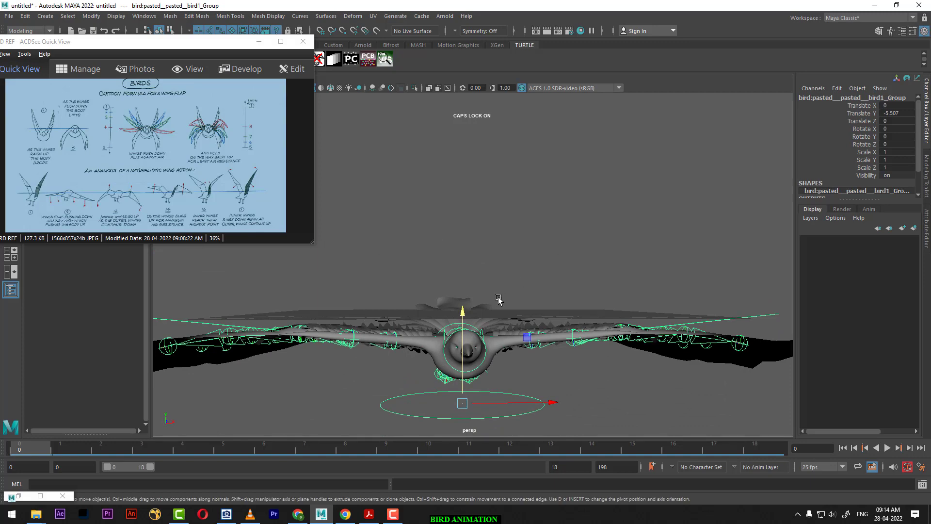
# - Undo the rig lowering and frame the whole bird in the front view
pyautogui.hotkey('ctrl', 'z')
pyautogui.press('space')
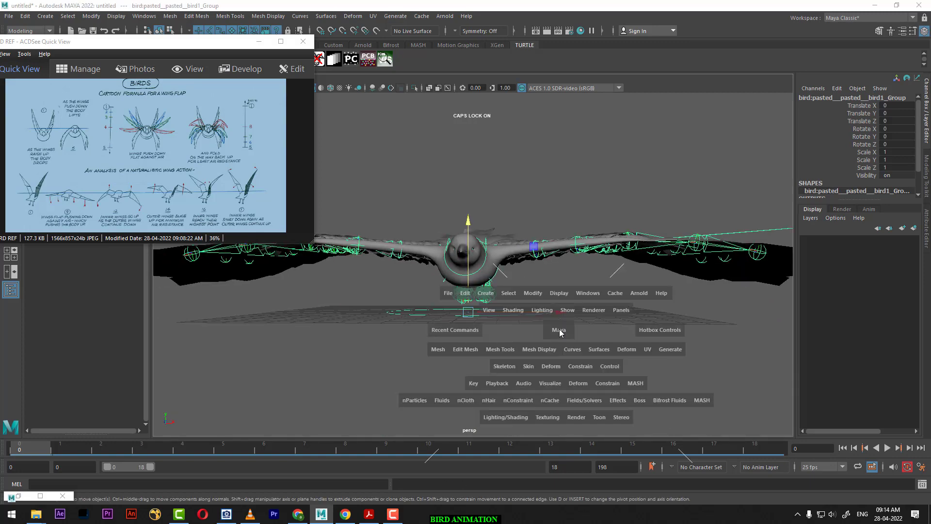
pyautogui.moveTo(558, 310); pyautogui.dragTo(558, 272)
pyautogui.keyDown('alt'); pyautogui.moveTo(512, 287); pyautogui.dragTo(533, 324, button='middle'); pyautogui.keyUp('alt')
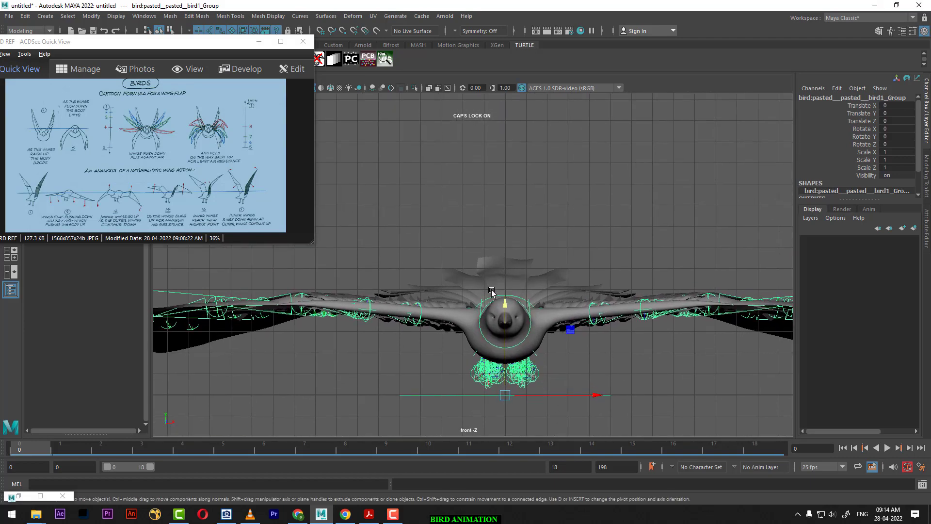
pyautogui.moveTo(492, 291)
pyautogui.keyDown('alt'); pyautogui.mouseDown(button='right')
pyautogui.moveTo(470, 349)
pyautogui.moveTo(500, 368)
pyautogui.mouseUp(button='right'); pyautogui.keyUp('alt')
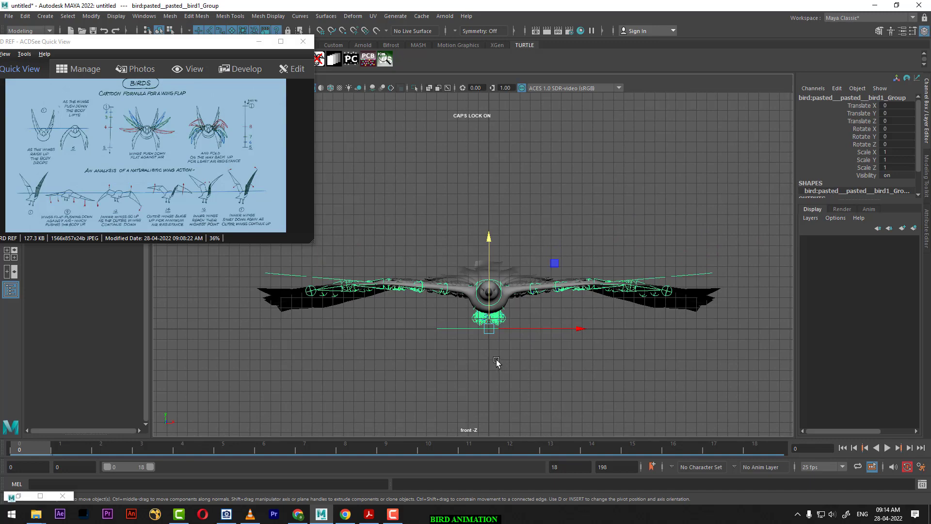
pyautogui.moveTo(65, 46); pyautogui.dragTo(45, 106)
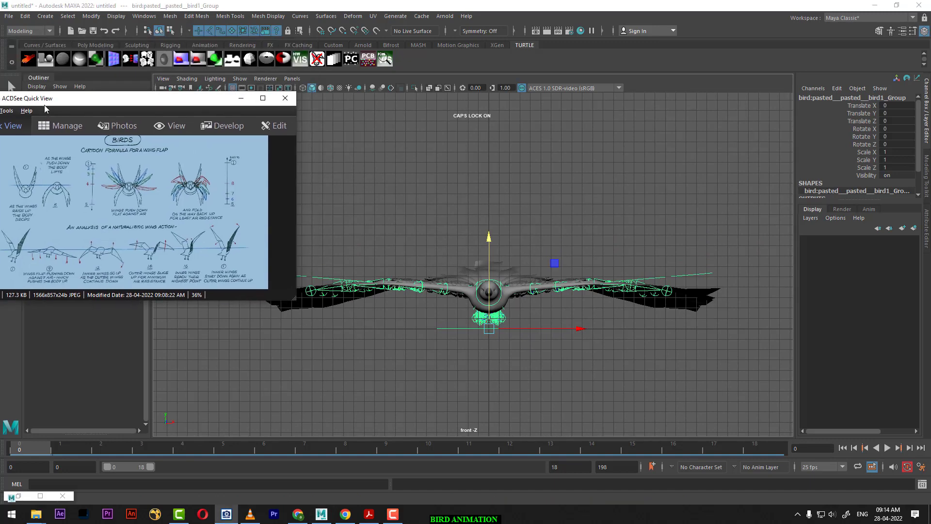
pyautogui.click(43, 17)
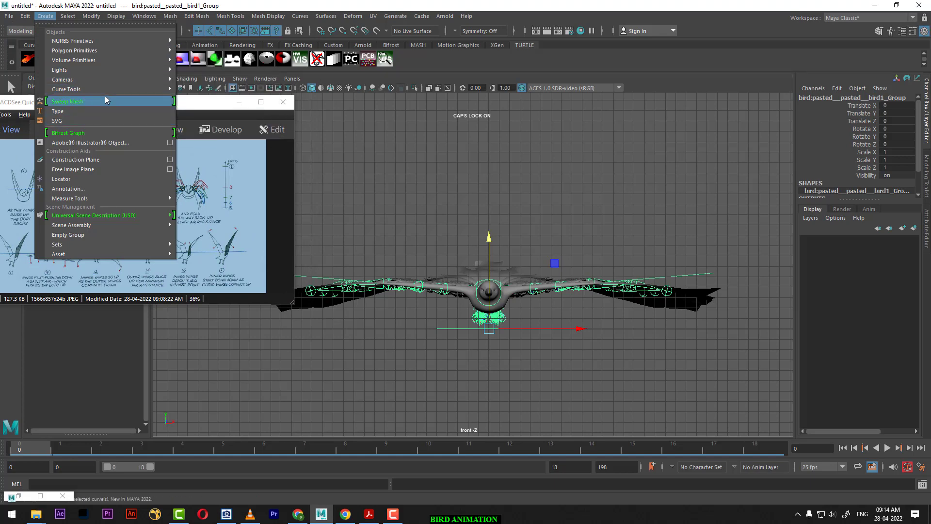
pyautogui.moveTo(66, 89)
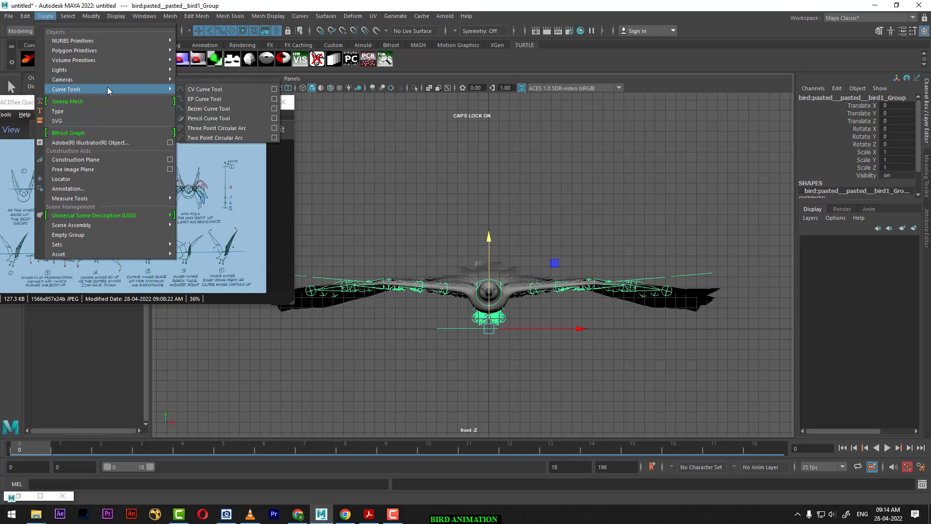
# - Draw a two-point CV curve from left of the bird past the right wing
pyautogui.click(196, 90)
pyautogui.moveTo(190, 101); pyautogui.dragTo(152, 7)
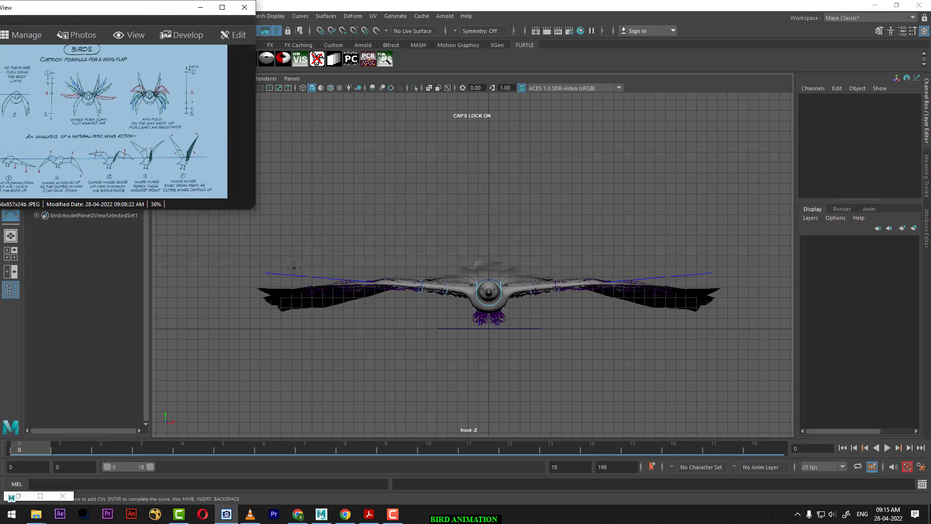
pyautogui.click(200, 273)
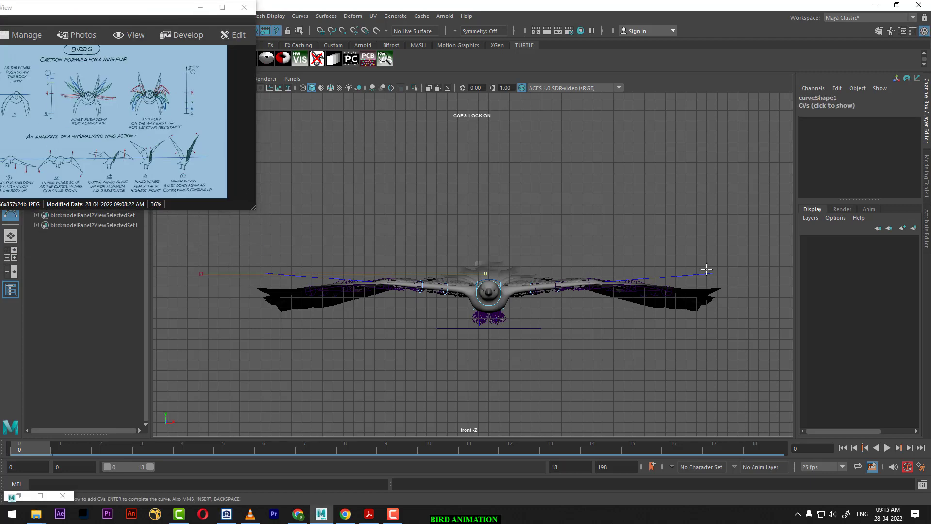
pyautogui.click(751, 272)
pyautogui.press('w')
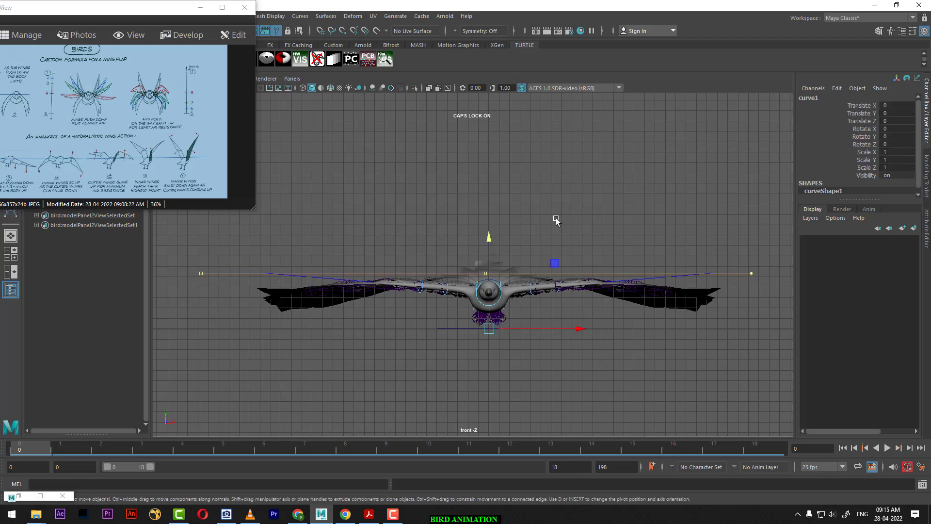
# - Enlarge the reference window and zoom it in on the wing diagrams
pyautogui.moveTo(122, 18); pyautogui.dragTo(203, 27)
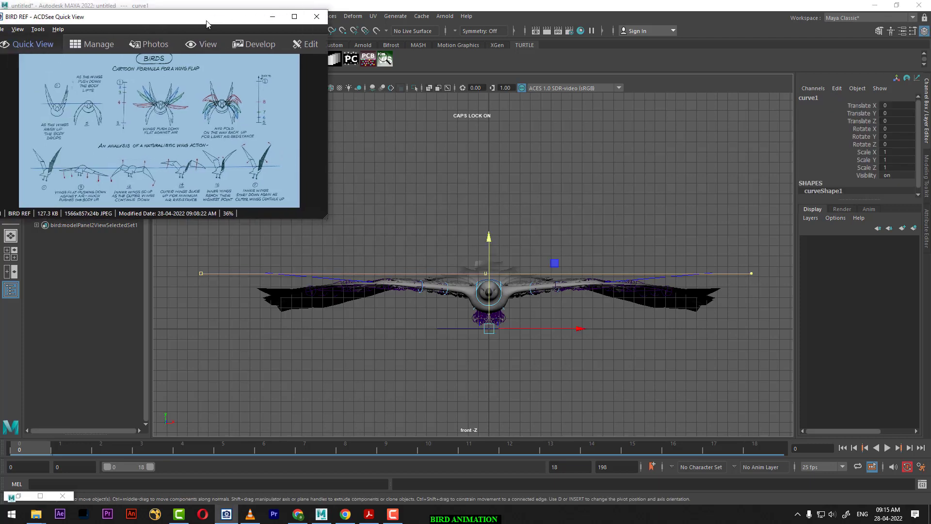
pyautogui.moveTo(337, 222); pyautogui.dragTo(349, 234)
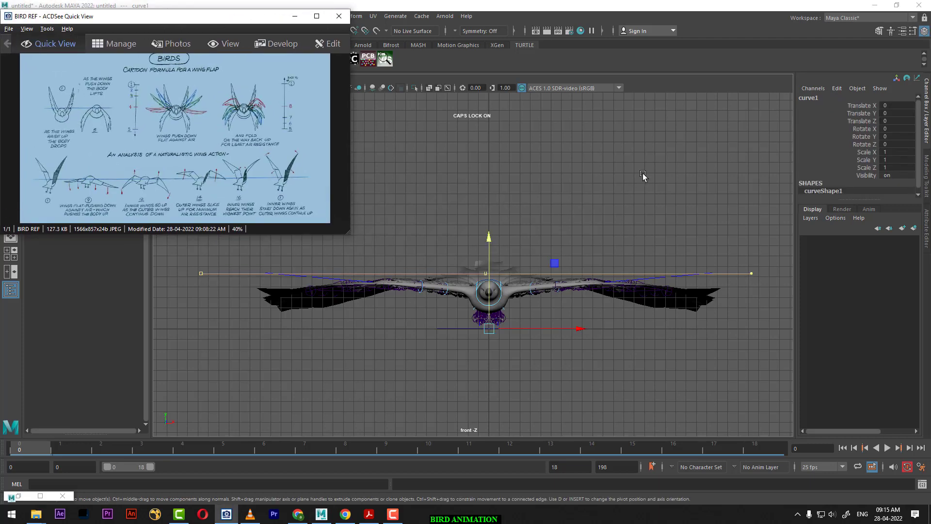
pyautogui.moveTo(642, 173); pyautogui.dragTo(703, 140, button='right')
pyautogui.scroll(2, 565, 221)
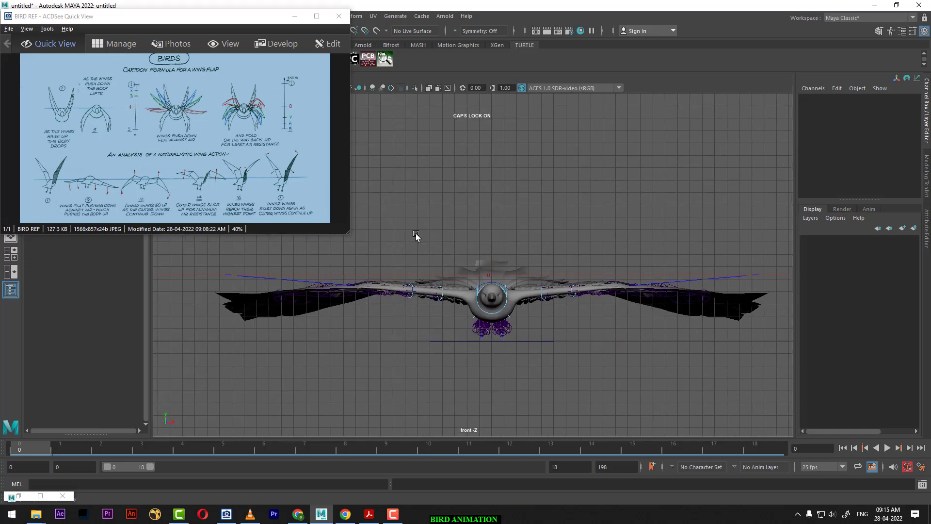
pyautogui.click(132, 117)
pyautogui.scroll(3, 132, 117)
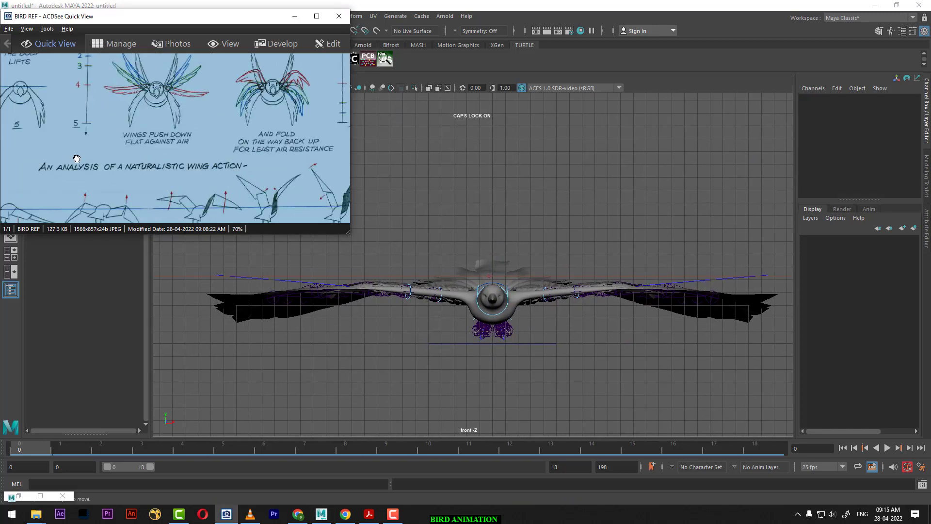
pyautogui.moveTo(76, 159)
pyautogui.mouseDown()
pyautogui.moveTo(200, 139)
pyautogui.moveTo(188, 198)
pyautogui.mouseUp()
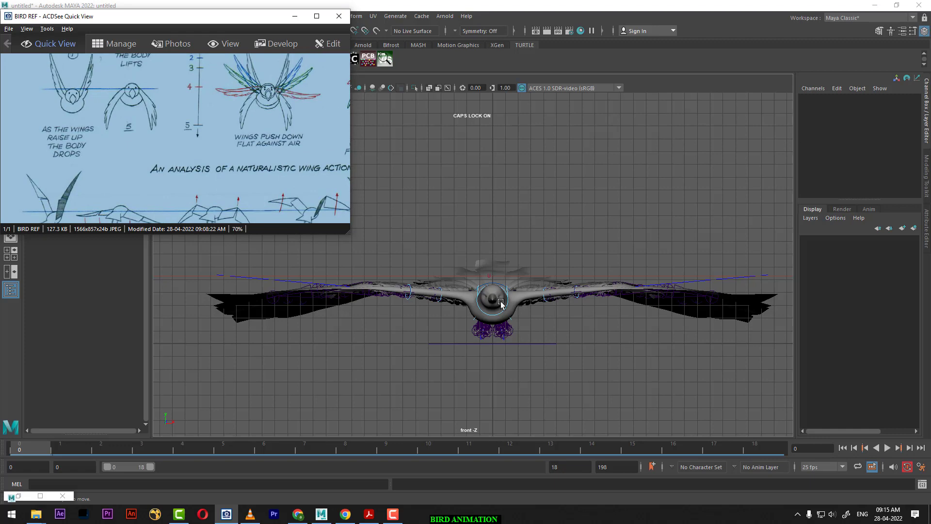
pyautogui.moveTo(484, 340)
pyautogui.keyDown('alt'); pyautogui.mouseDown(button='right')
pyautogui.moveTo(500, 374)
pyautogui.moveTo(472, 382)
pyautogui.mouseUp(button='right'); pyautogui.keyUp('alt')
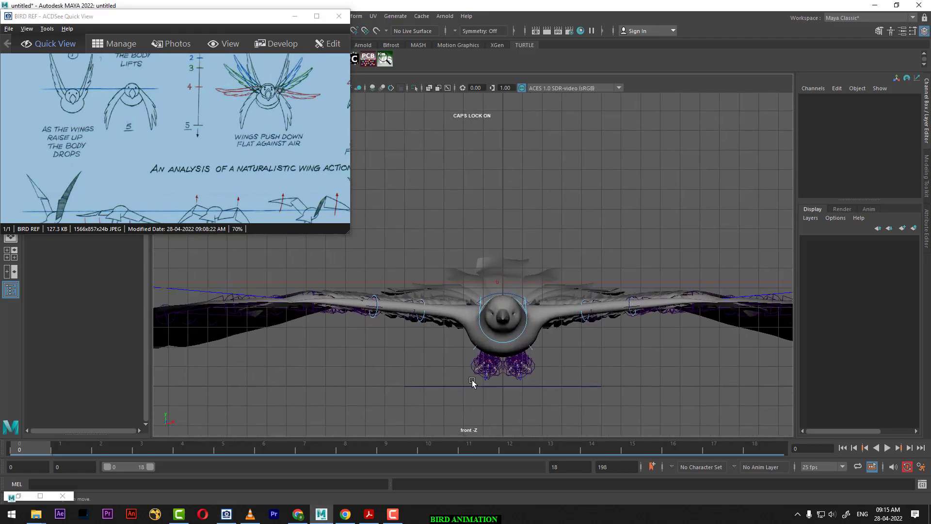
# - Switch back to the perspective view and orbit to a low side angle on the bird
pyautogui.click(425, 321)
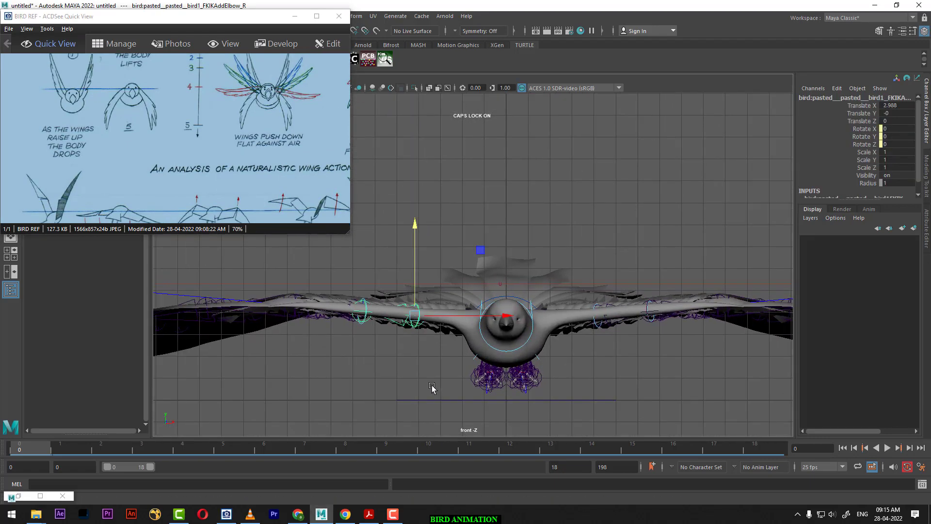
pyautogui.press('space')
pyautogui.click(423, 379)
pyautogui.moveTo(438, 322)
pyautogui.keyDown('alt'); pyautogui.mouseDown()
pyautogui.moveTo(587, 434)
pyautogui.moveTo(572, 349)
pyautogui.moveTo(512, 355)
pyautogui.moveTo(588, 313)
pyautogui.mouseUp(); pyautogui.keyUp('alt')
pyautogui.click(616, 290)
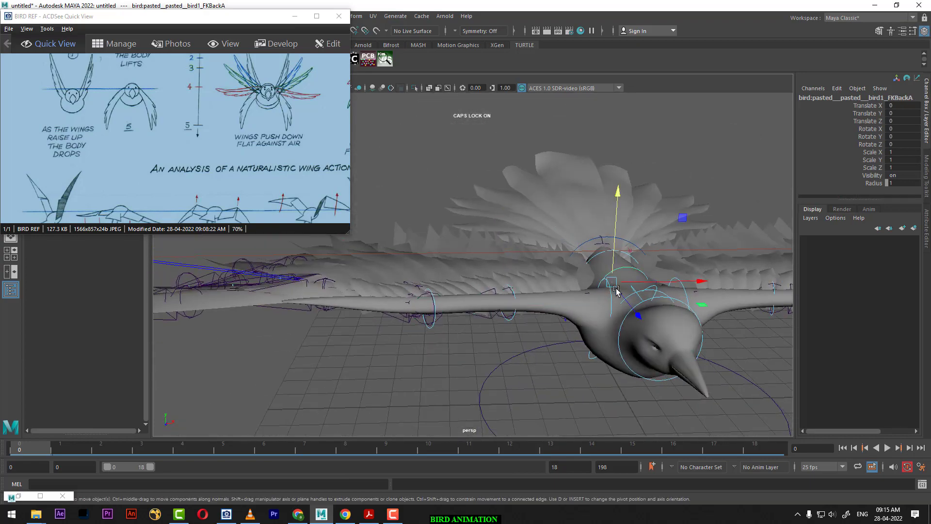
pyautogui.keyDown('alt'); pyautogui.moveTo(618, 290); pyautogui.dragTo(571, 342); pyautogui.keyUp('alt')
pyautogui.click(571, 342)
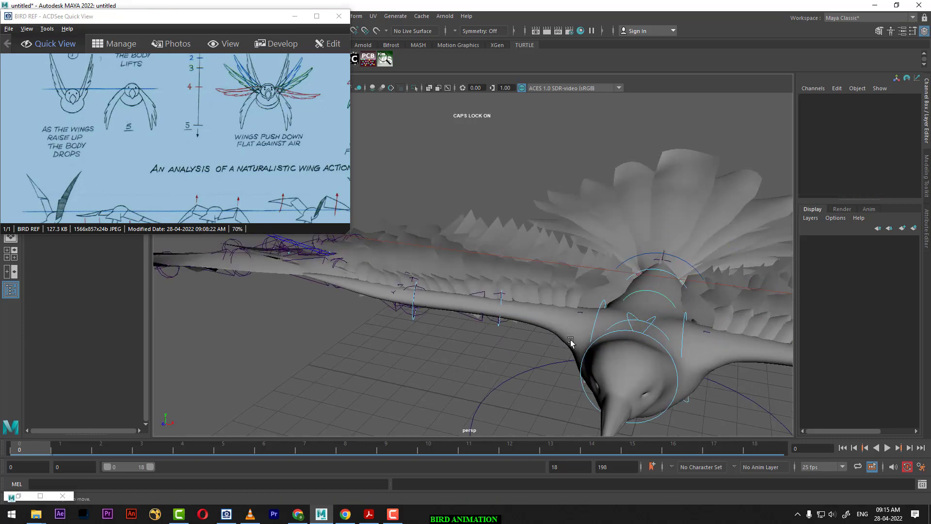
# - Rotate the right FK shoulder control to Rotate Y −45, raising that wing
pyautogui.click(601, 313)
pyautogui.press('e')
pyautogui.keyDown('alt'); pyautogui.moveTo(601, 313); pyautogui.dragTo(519, 318); pyautogui.keyUp('alt')
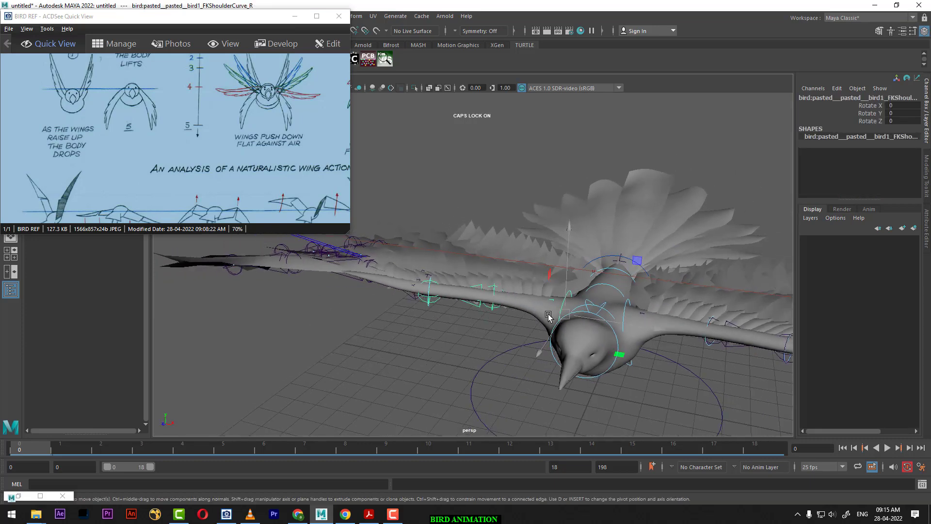
pyautogui.moveTo(619, 258)
pyautogui.mouseDown()
pyautogui.moveTo(641, 268)
pyautogui.moveTo(604, 294)
pyautogui.moveTo(423, 350)
pyautogui.moveTo(411, 292)
pyautogui.moveTo(457, 336)
pyautogui.moveTo(623, 244)
pyautogui.moveTo(645, 264)
pyautogui.moveTo(627, 280)
pyautogui.moveTo(554, 289)
pyautogui.mouseUp()
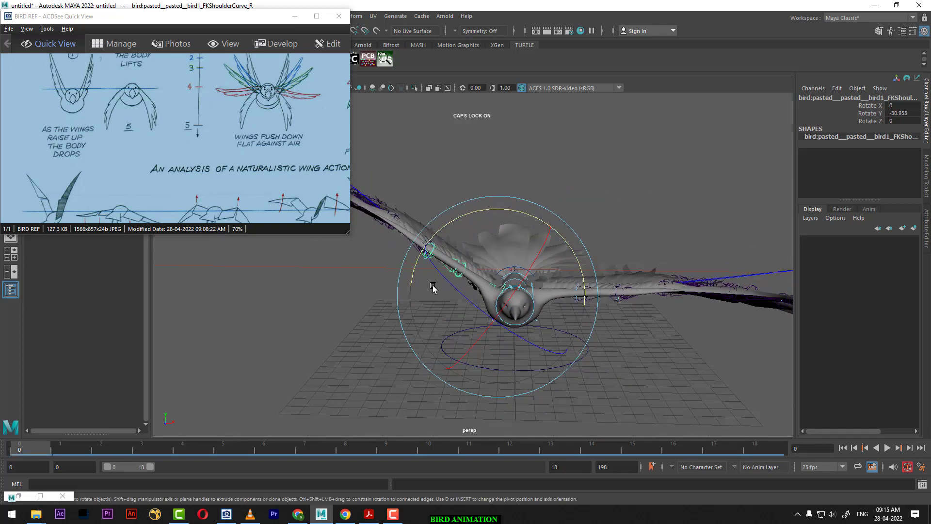
pyautogui.moveTo(433, 287)
pyautogui.keyDown('alt'); pyautogui.mouseDown()
pyautogui.moveTo(528, 333)
pyautogui.moveTo(473, 345)
pyautogui.moveTo(565, 310)
pyautogui.mouseUp(); pyautogui.keyUp('alt')
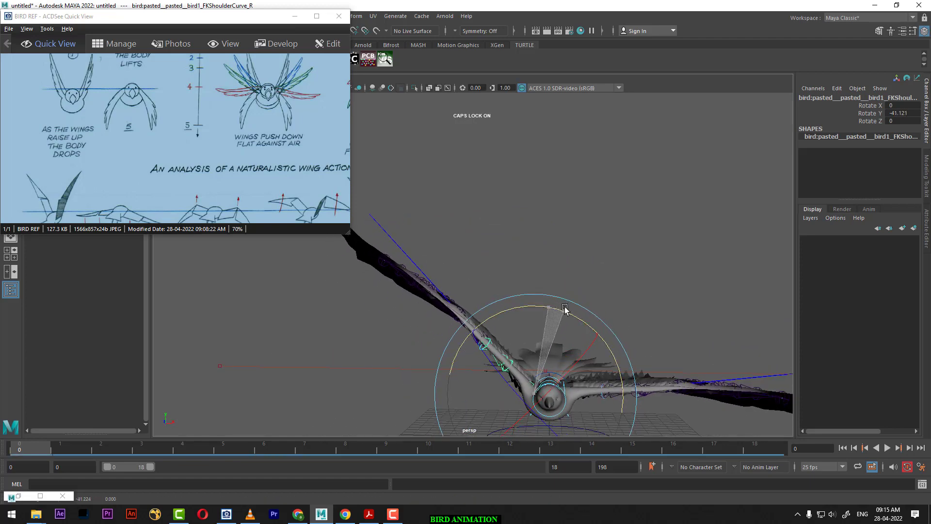
pyautogui.moveTo(566, 309); pyautogui.dragTo(573, 310)
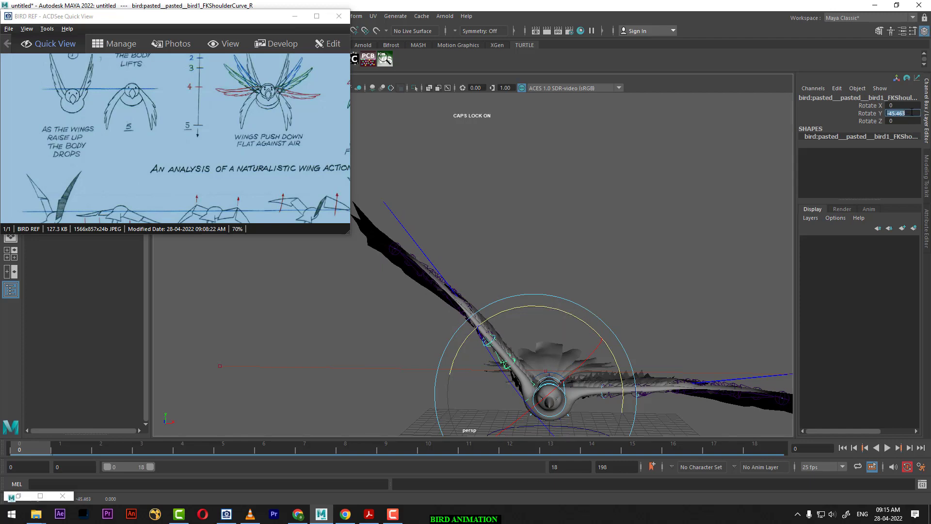
pyautogui.press('Return')
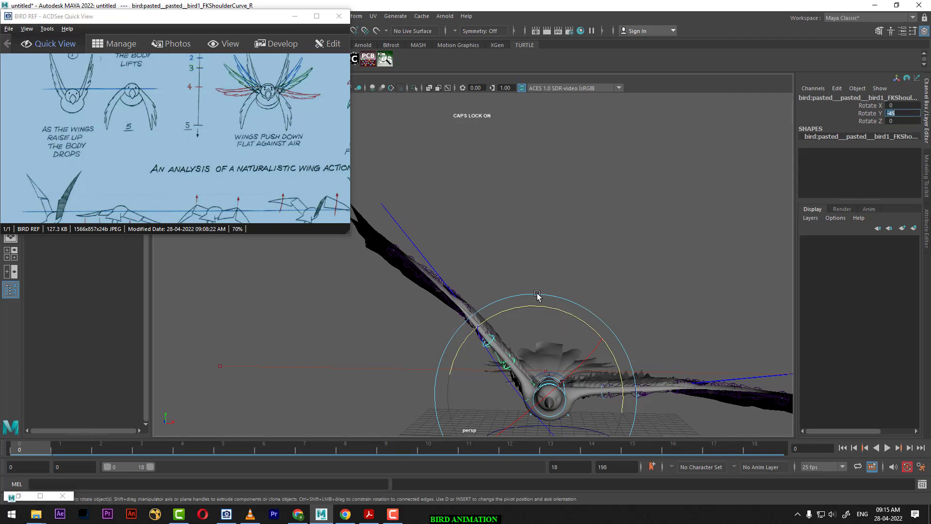
pyautogui.moveTo(534, 174)
pyautogui.keyDown('alt'); pyautogui.mouseDown()
pyautogui.moveTo(664, 231)
pyautogui.moveTo(570, 277)
pyautogui.mouseUp(); pyautogui.keyUp('alt')
# - Rotate the left shoulder control (FKShoulderCurve_L) to Rotate Y −45 so the wings form a V
pyautogui.click(570, 276)
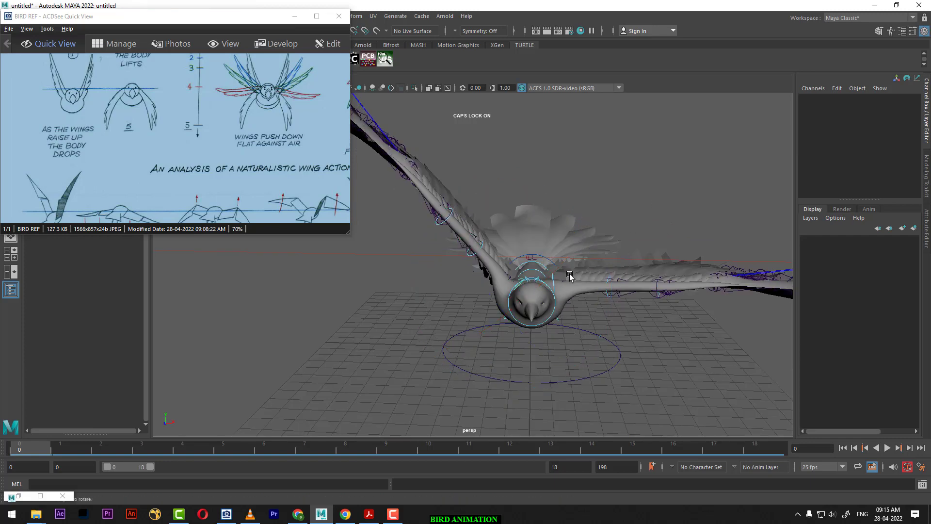
pyautogui.click(555, 277)
pyautogui.moveTo(613, 229); pyautogui.dragTo(601, 217)
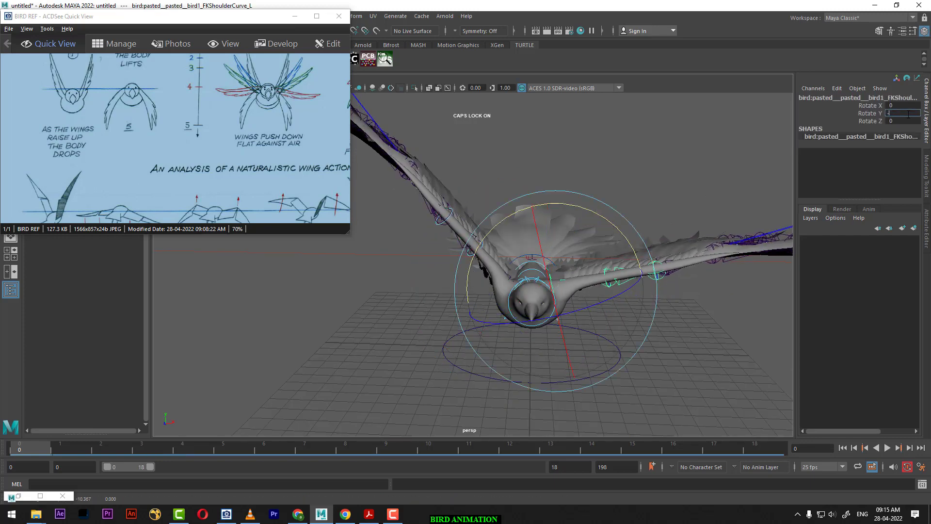
pyautogui.write('-45')
pyautogui.press('Return')
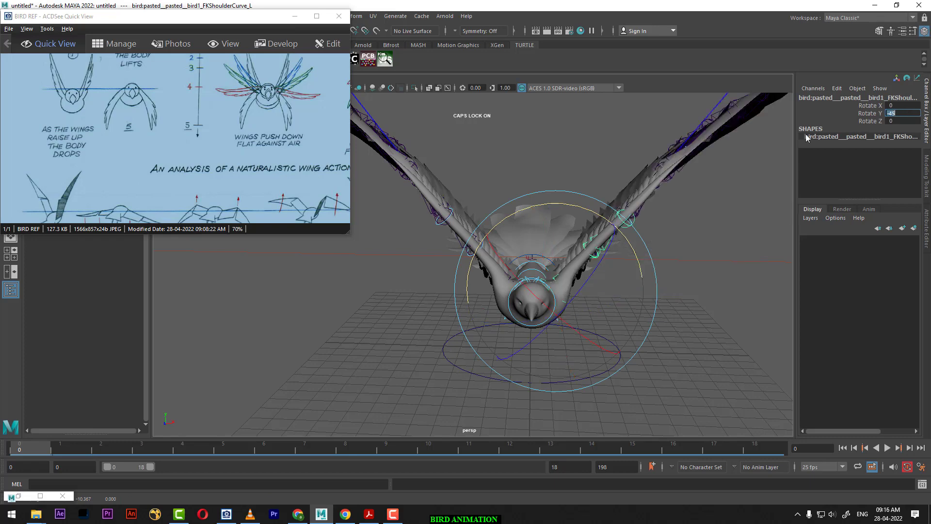
pyautogui.moveTo(641, 298)
pyautogui.keyDown('alt'); pyautogui.mouseDown()
pyautogui.moveTo(609, 283)
pyautogui.moveTo(635, 286)
pyautogui.moveTo(499, 311)
pyautogui.moveTo(477, 348)
pyautogui.moveTo(626, 341)
pyautogui.moveTo(566, 354)
pyautogui.mouseUp(); pyautogui.keyUp('alt')
pyautogui.press('w')
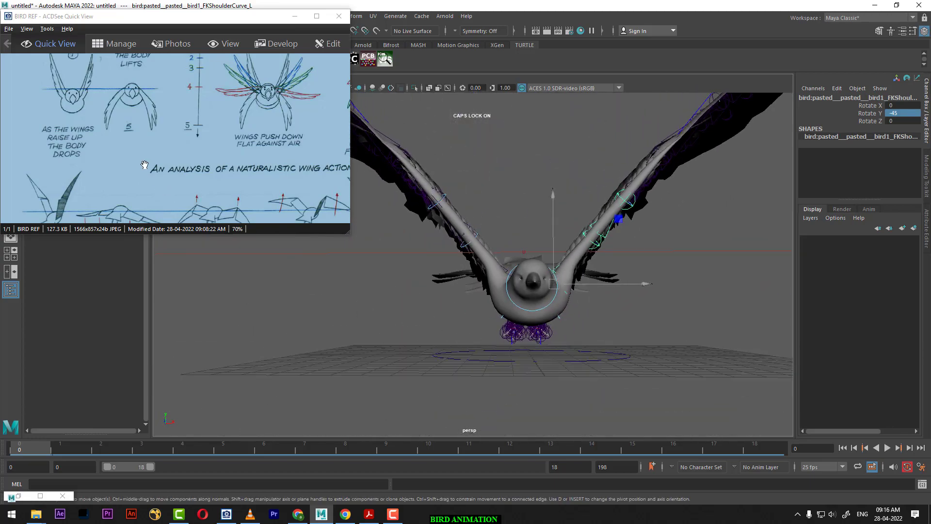
# - Enlarge and pan the wing-flap reference image, then show it full screen
pyautogui.moveTo(347, 235); pyautogui.dragTo(347, 290)
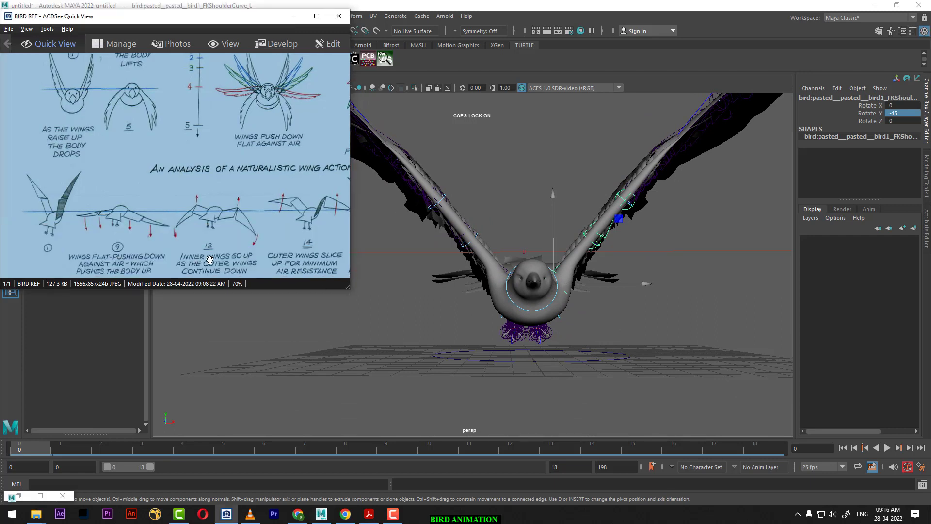
pyautogui.moveTo(113, 225); pyautogui.dragTo(126, 188)
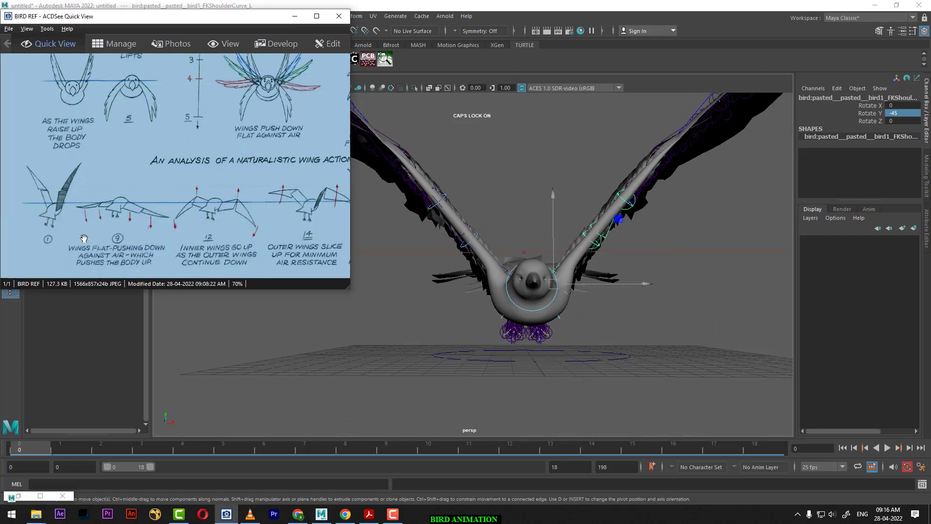
pyautogui.moveTo(131, 227); pyautogui.dragTo(27, 216)
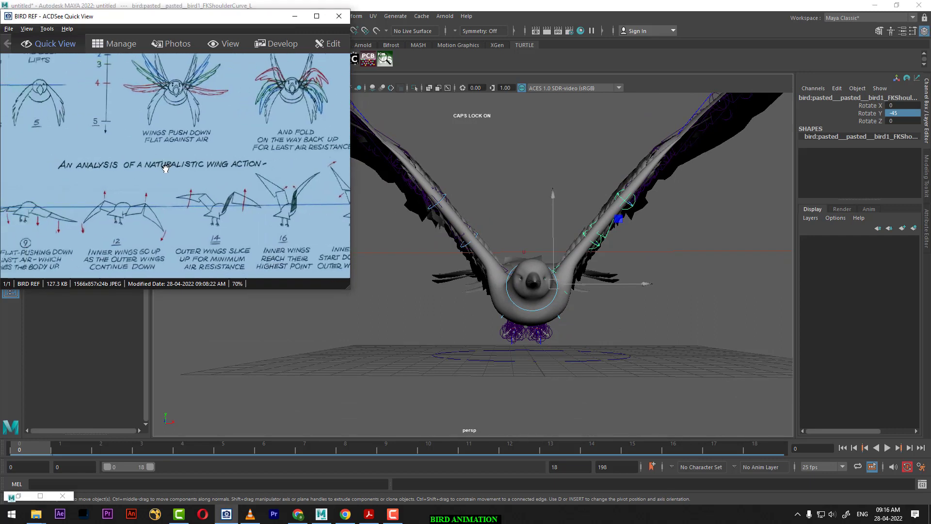
pyautogui.moveTo(153, 161)
pyautogui.mouseDown()
pyautogui.moveTo(245, 162)
pyautogui.moveTo(180, 163)
pyautogui.mouseUp()
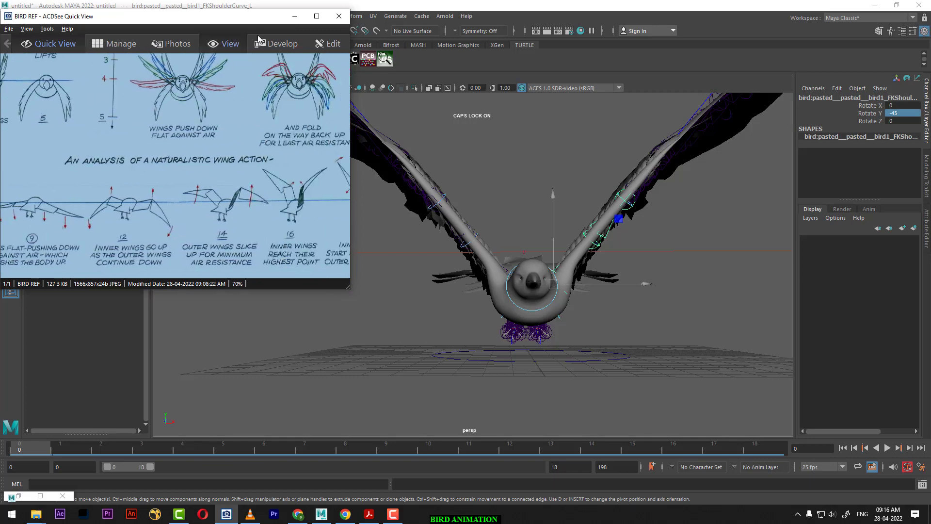
pyautogui.click(317, 17)
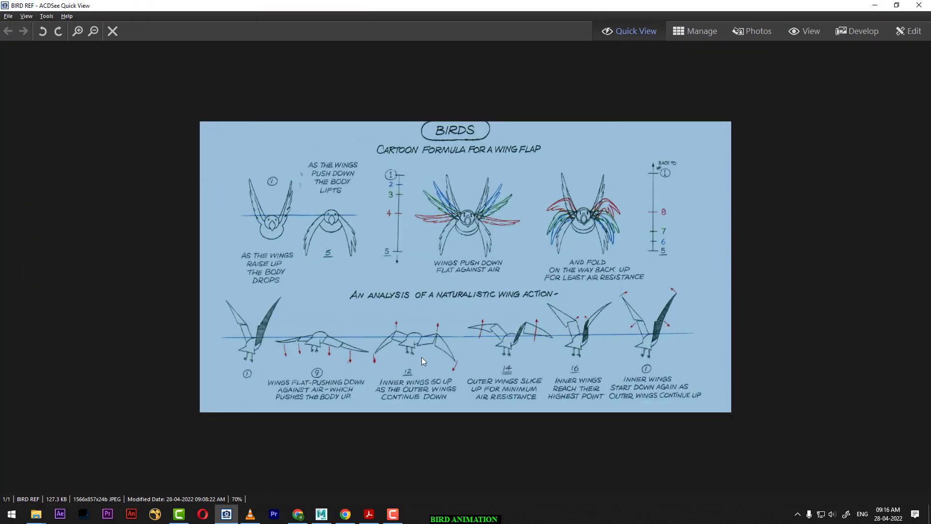
# - Zoom the Cartoon Formula wing-flap chart to 100%, then minimise ACDSee to reveal the Acrobat book
pyautogui.scroll(1, 389, 351)
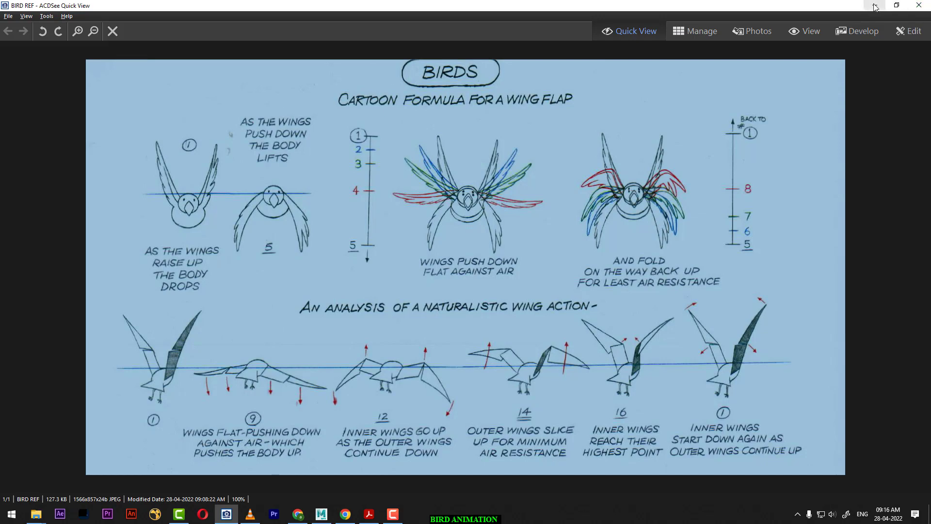
pyautogui.click(359, 517)
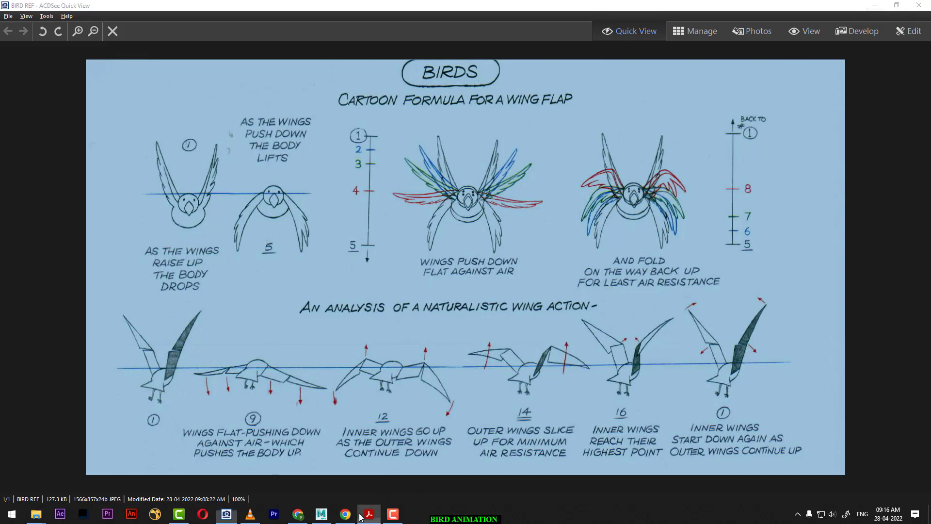
pyautogui.click(881, 8)
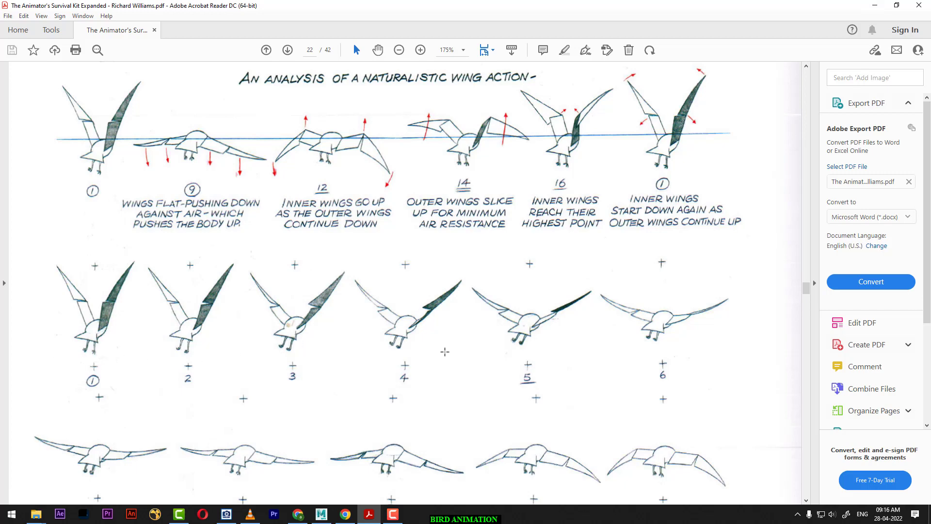
# - Scroll page 22 to look over the numbered wing-flap drawings 1–18
pyautogui.scroll(-3, 459, 339)
pyautogui.scroll(-2, 453, 350)
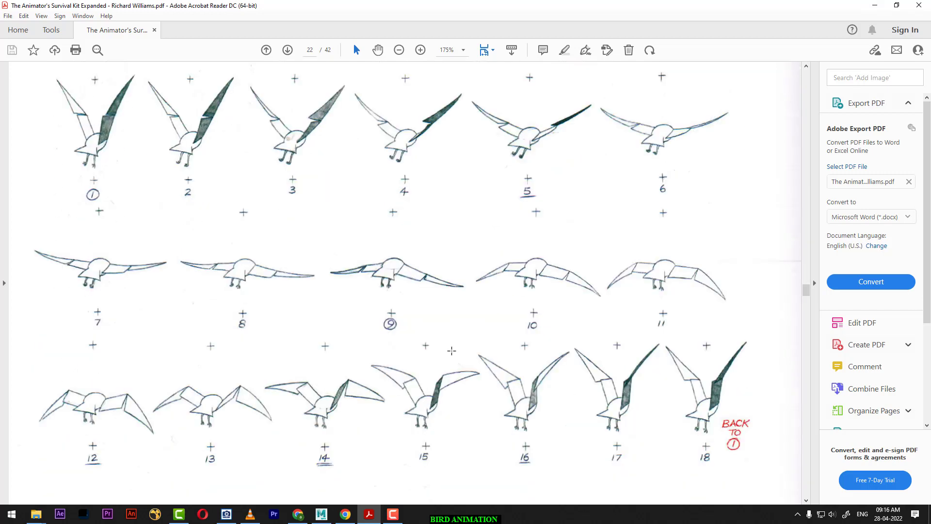
pyautogui.scroll(2, 451, 350)
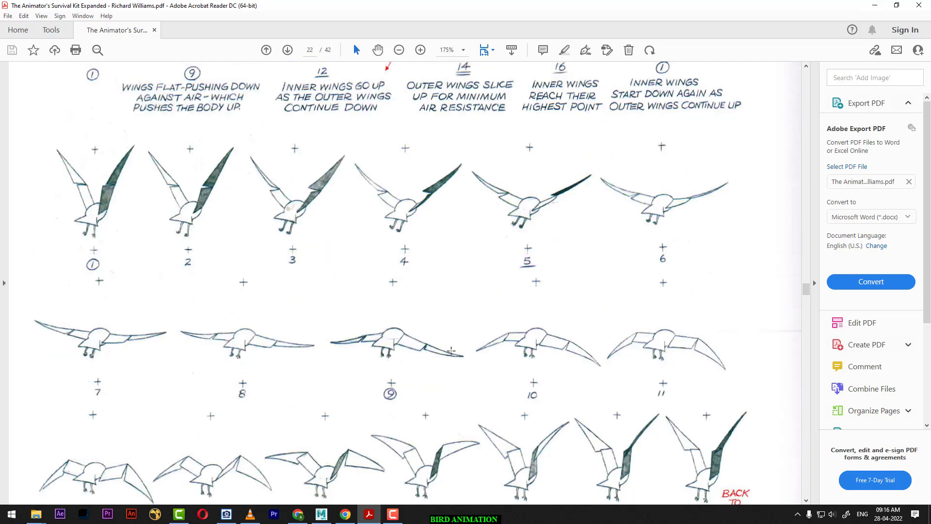
pyautogui.click(870, 10)
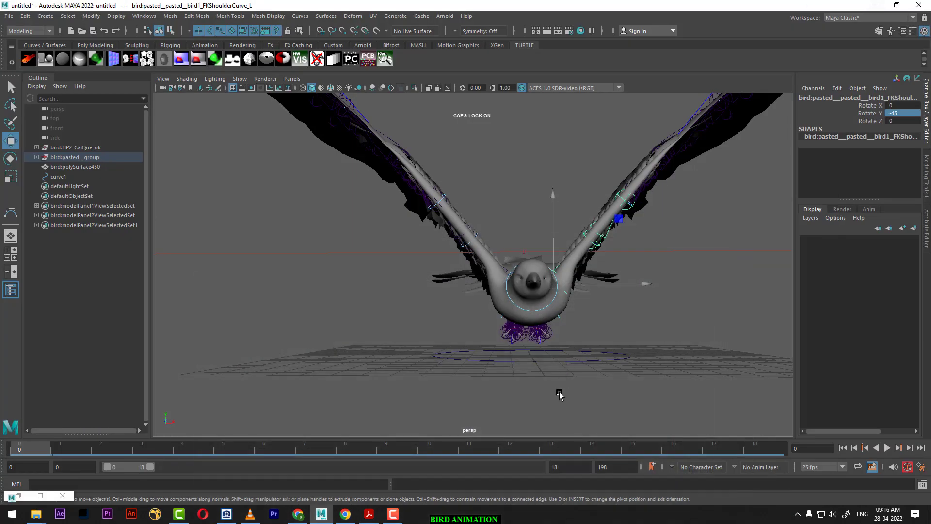
pyautogui.moveTo(558, 391)
pyautogui.keyDown('alt'); pyautogui.mouseDown()
pyautogui.moveTo(484, 338)
pyautogui.moveTo(558, 383)
pyautogui.moveTo(468, 388)
pyautogui.moveTo(552, 380)
pyautogui.moveTo(568, 414)
pyautogui.mouseUp(); pyautogui.keyUp('alt')
pyautogui.click(568, 414)
pyautogui.click(446, 186)
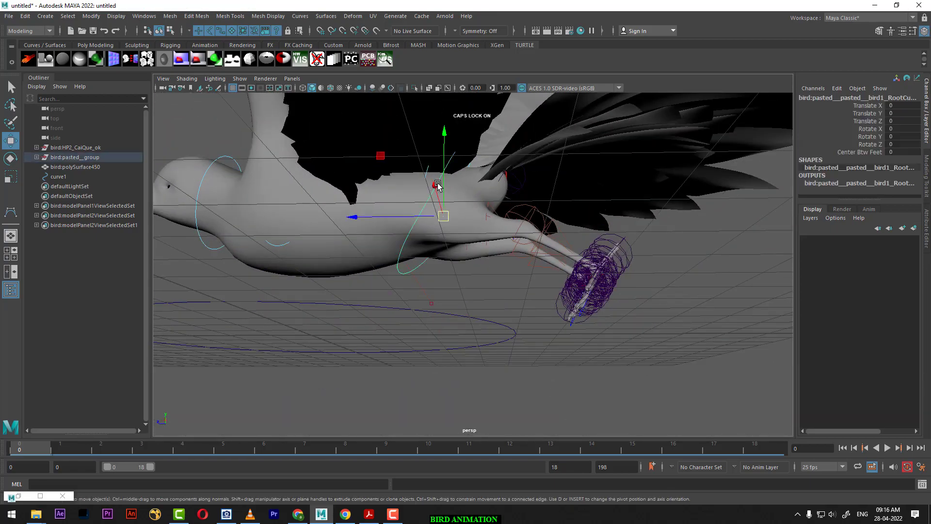
pyautogui.keyDown('alt'); pyautogui.moveTo(446, 185); pyautogui.dragTo(444, 239); pyautogui.keyUp('alt')
pyautogui.press('e')
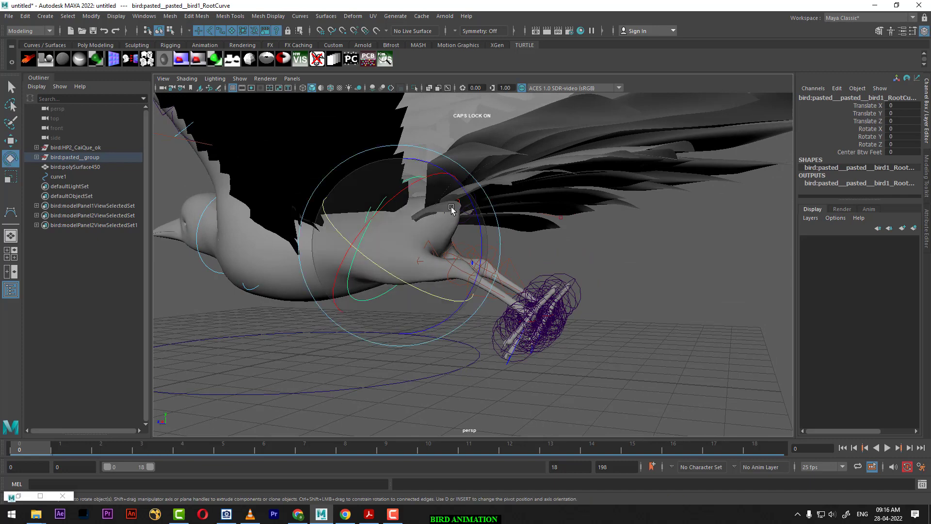
pyautogui.moveTo(468, 196)
pyautogui.mouseDown()
pyautogui.moveTo(475, 211)
pyautogui.moveTo(414, 202)
pyautogui.moveTo(478, 209)
pyautogui.mouseUp()
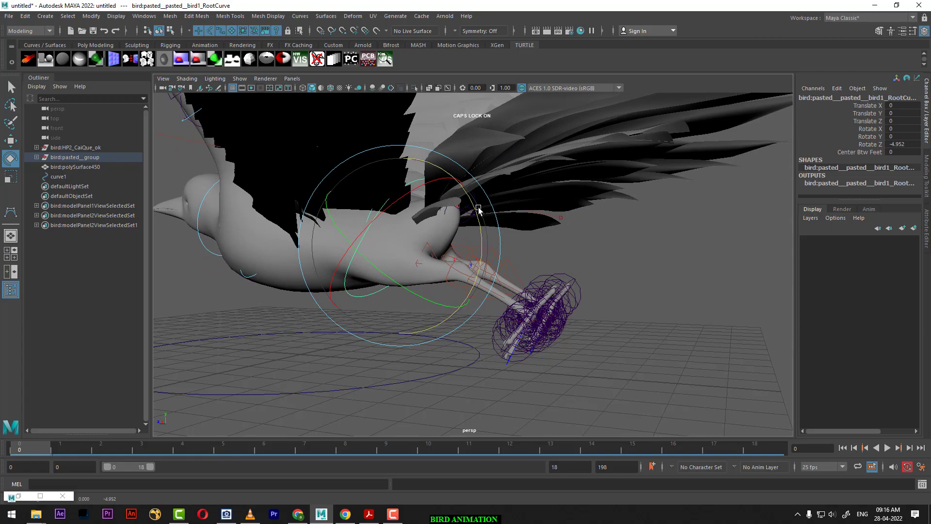
pyautogui.hotkey('ctrl', 'z')
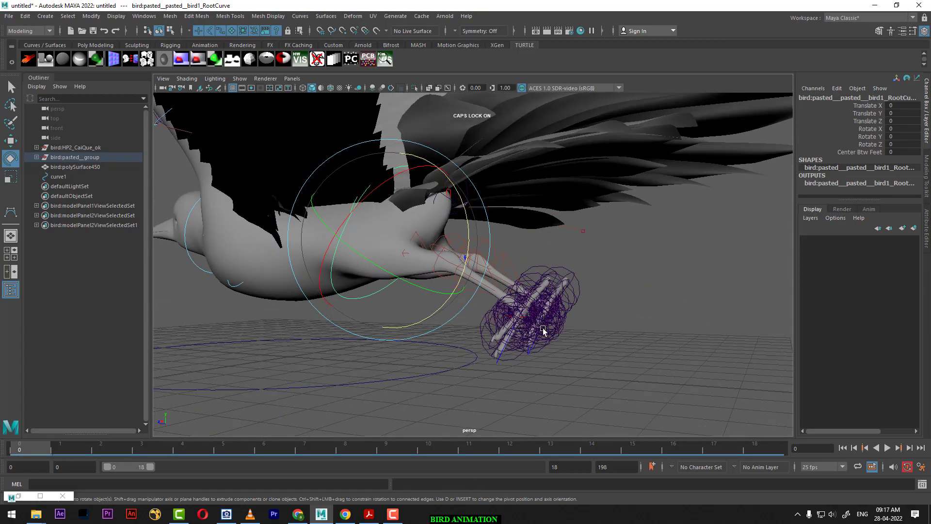
pyautogui.moveTo(544, 330)
pyautogui.keyDown('alt'); pyautogui.mouseDown()
pyautogui.moveTo(515, 353)
pyautogui.moveTo(616, 310)
pyautogui.moveTo(606, 314)
pyautogui.moveTo(660, 326)
pyautogui.moveTo(664, 299)
pyautogui.moveTo(665, 308)
pyautogui.moveTo(511, 214)
pyautogui.mouseUp(); pyautogui.keyUp('alt')
pyautogui.click(660, 327)
pyautogui.moveTo(495, 262)
pyautogui.keyDown('alt'); pyautogui.mouseDown()
pyautogui.moveTo(431, 235)
pyautogui.moveTo(449, 216)
pyautogui.mouseUp(); pyautogui.keyUp('alt')
pyautogui.click(449, 216)
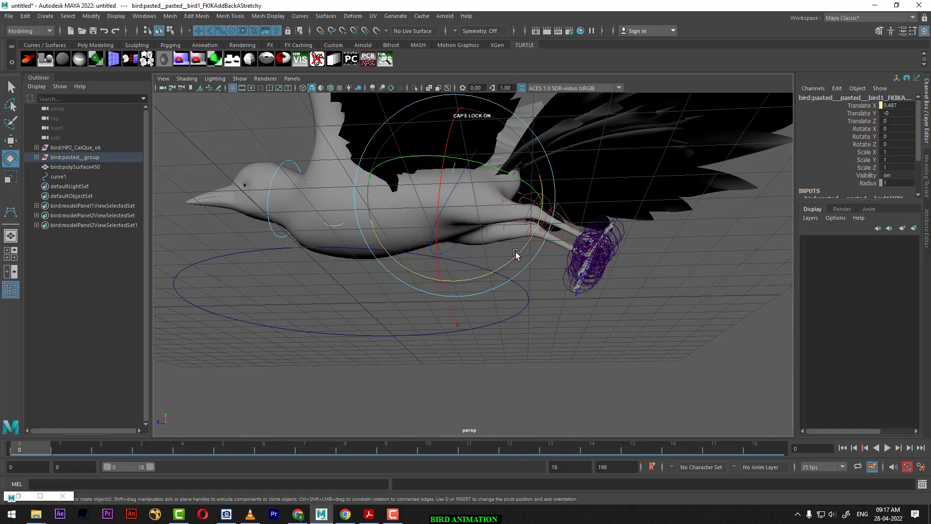
pyautogui.hotkey('ctrl', 'z')
pyautogui.click(548, 350)
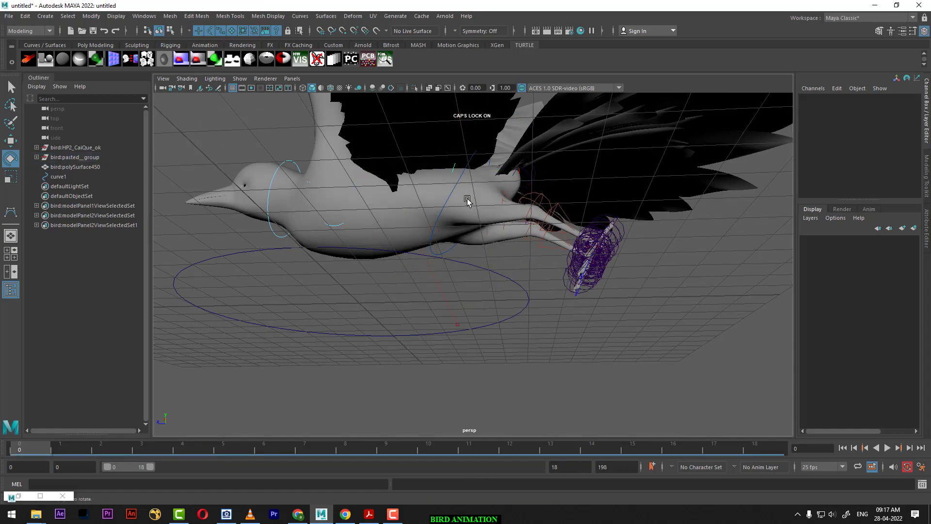
pyautogui.click(448, 199)
pyautogui.moveTo(448, 199)
pyautogui.keyDown('alt'); pyautogui.mouseDown()
pyautogui.moveTo(589, 297)
pyautogui.moveTo(603, 351)
pyautogui.moveTo(669, 370)
pyautogui.moveTo(339, 291)
pyautogui.mouseUp(); pyautogui.keyUp('alt')
pyautogui.click(340, 291)
pyautogui.scroll(5, 370, 312)
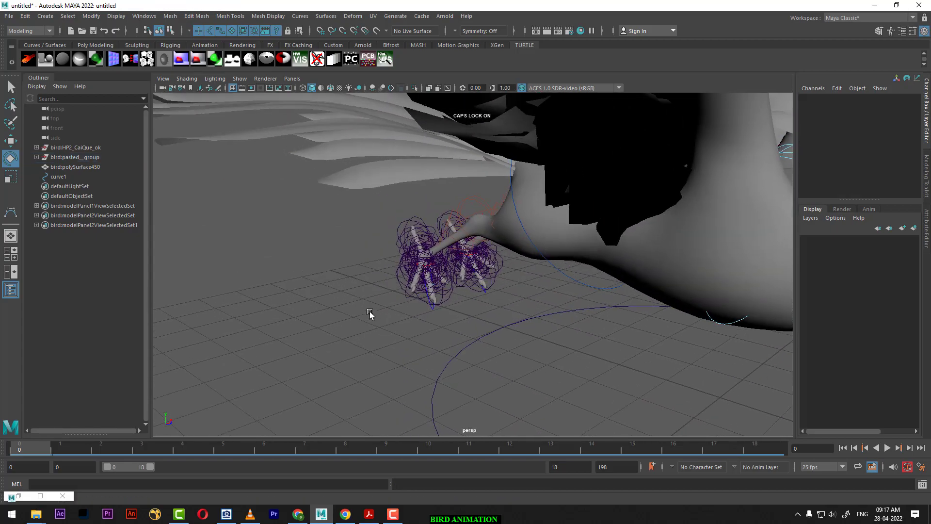
pyautogui.scroll(3, 405, 347)
pyautogui.moveTo(404, 347)
pyautogui.keyDown('alt'); pyautogui.mouseDown()
pyautogui.moveTo(480, 243)
pyautogui.moveTo(380, 291)
pyautogui.mouseUp(); pyautogui.keyUp('alt')
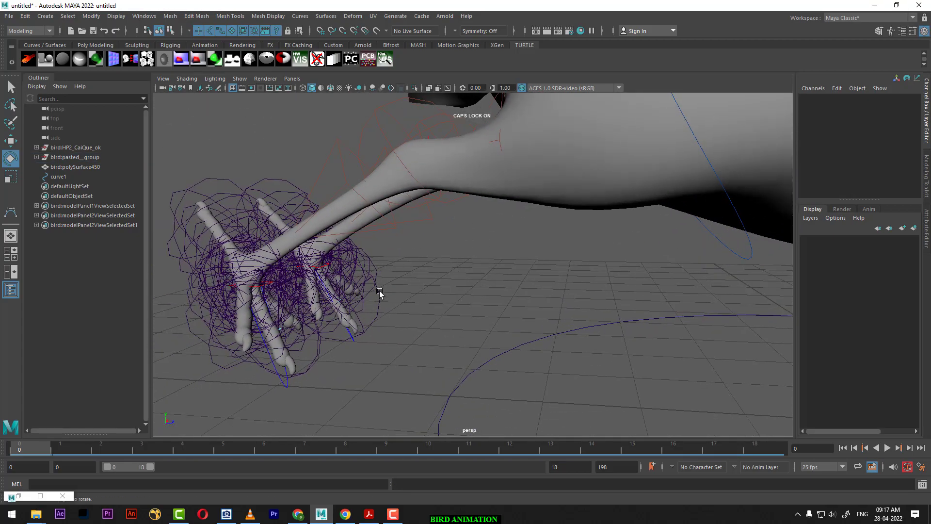
pyautogui.click(388, 281)
pyautogui.keyDown('alt'); pyautogui.moveTo(418, 264); pyautogui.dragTo(464, 314, button='middle'); pyautogui.keyUp('alt')
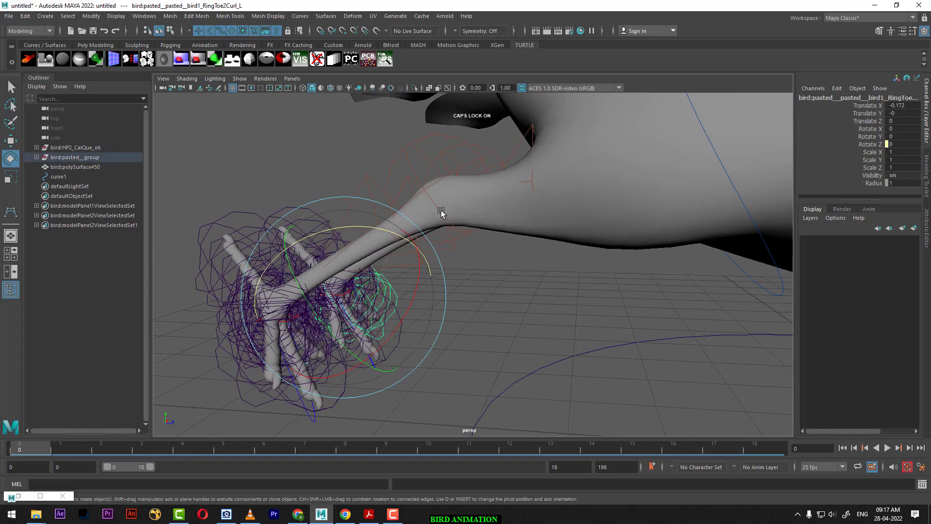
pyautogui.click(456, 219)
pyautogui.moveTo(446, 242)
pyautogui.keyDown('alt'); pyautogui.mouseDown()
pyautogui.moveTo(415, 333)
pyautogui.moveTo(482, 374)
pyautogui.moveTo(429, 322)
pyautogui.moveTo(392, 328)
pyautogui.mouseUp(); pyautogui.keyUp('alt')
pyautogui.scroll(-2, 407, 333)
pyautogui.scroll(-3, 396, 330)
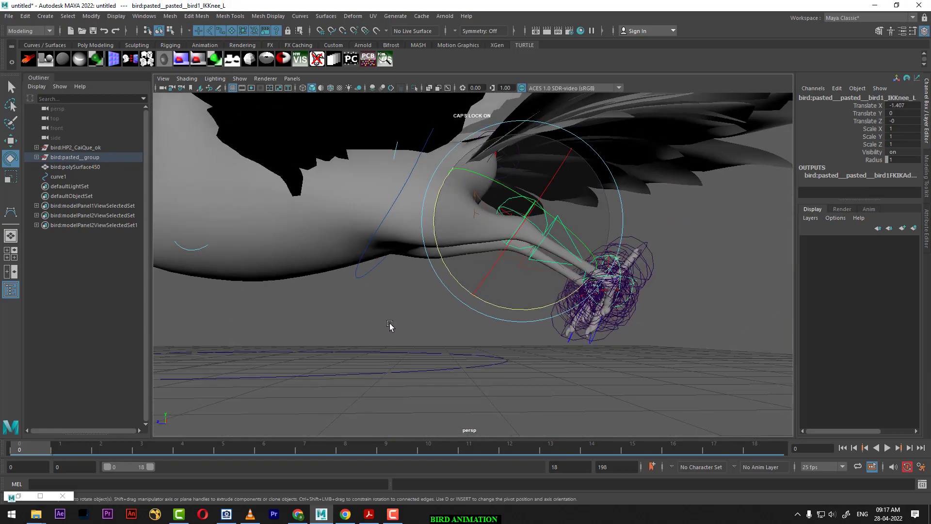
pyautogui.scroll(-2, 376, 322)
pyautogui.scroll(-1, 366, 318)
pyautogui.click(434, 304)
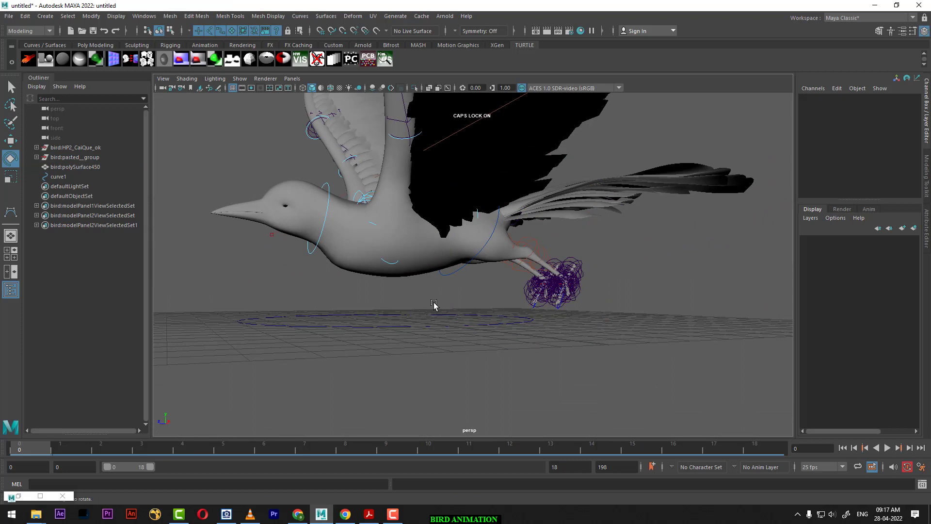
pyautogui.click(468, 266)
pyautogui.moveTo(391, 238); pyautogui.dragTo(398, 212)
# - Undo the body tilt and nudge the root control down and forward
pyautogui.hotkey('ctrl', 'z')
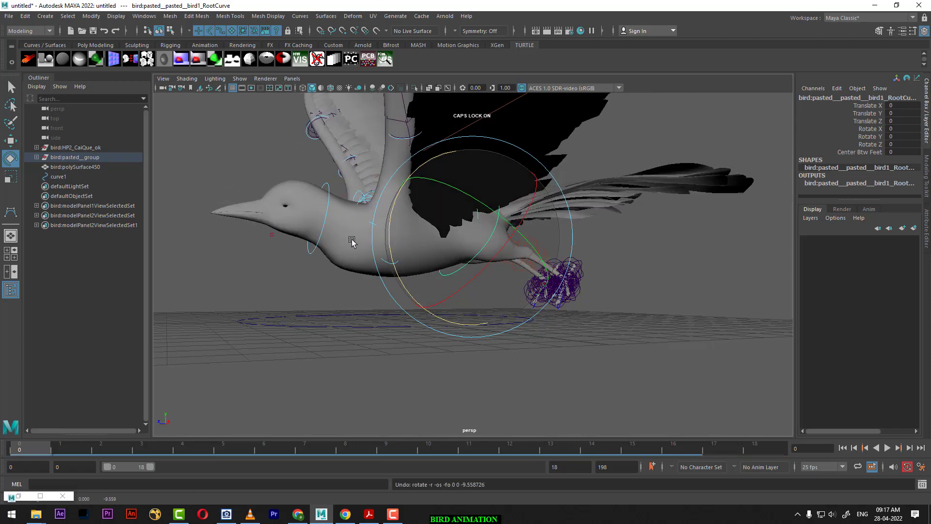
pyautogui.moveTo(354, 241)
pyautogui.keyDown('alt'); pyautogui.mouseDown()
pyautogui.moveTo(474, 312)
pyautogui.moveTo(430, 318)
pyautogui.moveTo(494, 291)
pyautogui.moveTo(519, 291)
pyautogui.moveTo(534, 307)
pyautogui.mouseUp(); pyautogui.keyUp('alt')
pyautogui.press('w')
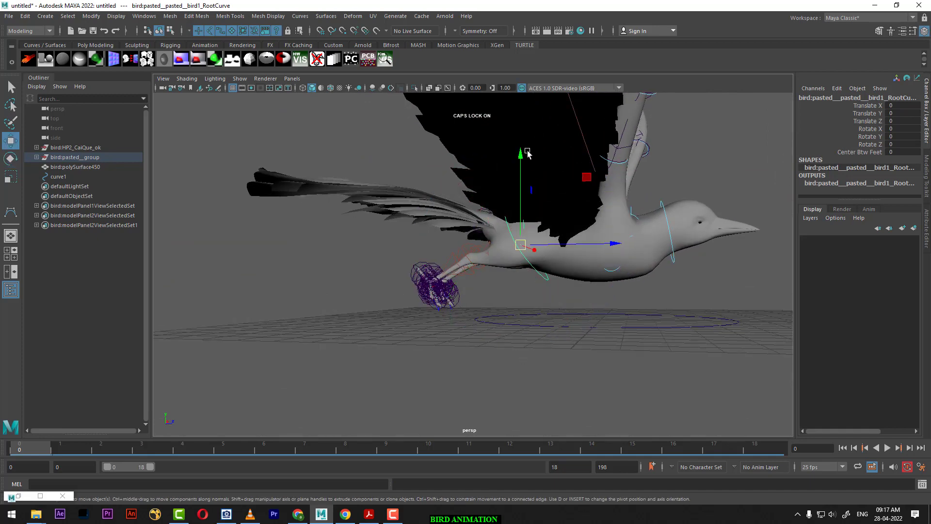
pyautogui.moveTo(520, 152); pyautogui.dragTo(521, 144)
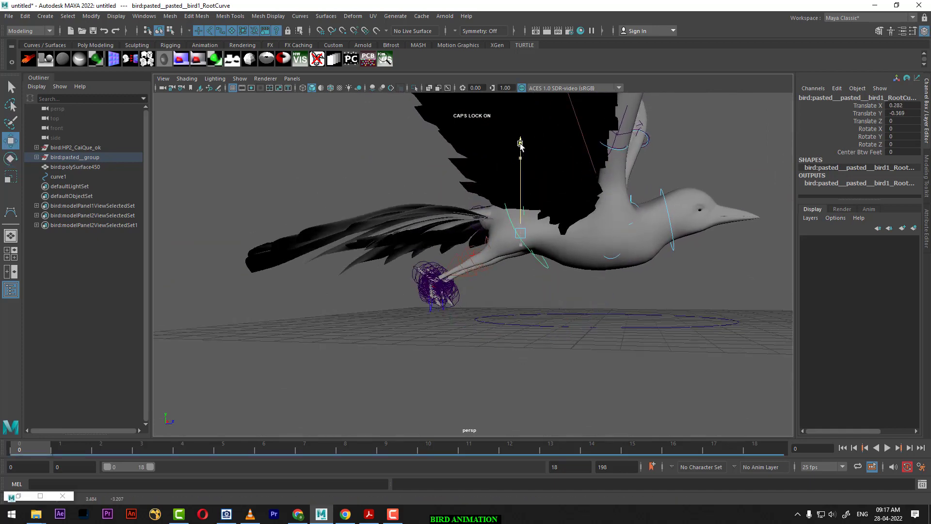
pyautogui.moveTo(521, 150); pyautogui.dragTo(523, 156)
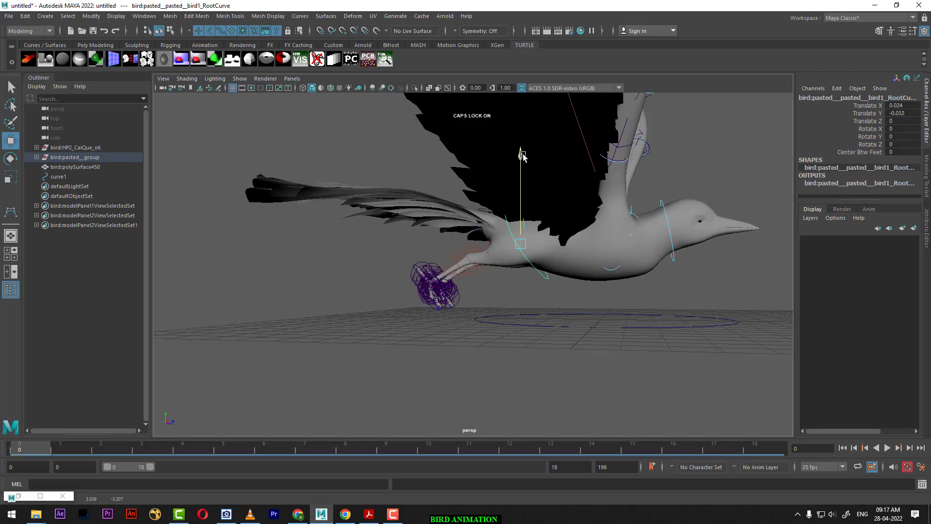
pyautogui.moveTo(523, 155); pyautogui.dragTo(523, 155)
# - Reset the root control's Translate X and Translate Y to 0 and view from the front
pyautogui.click(904, 107)
pyautogui.write('0')
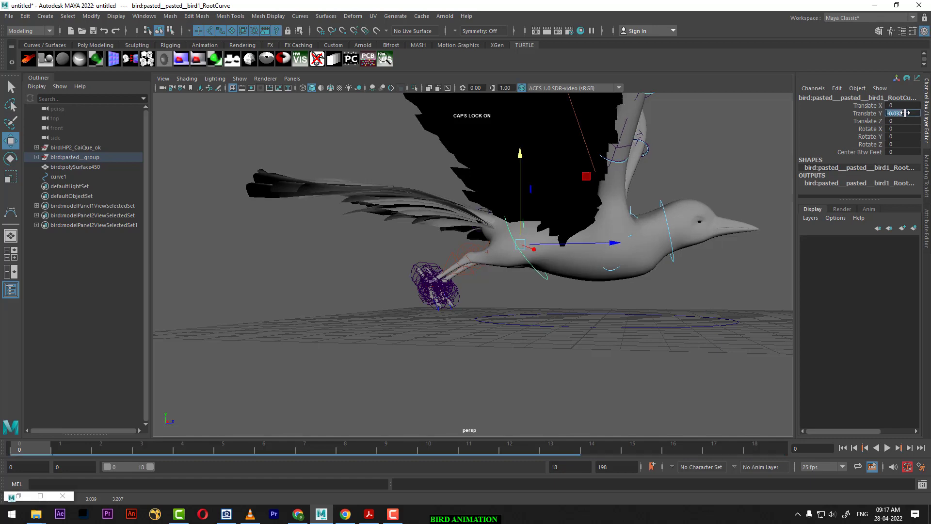
pyautogui.click(905, 113)
pyautogui.write('0')
pyautogui.press('Return')
pyautogui.moveTo(510, 233)
pyautogui.keyDown('alt'); pyautogui.mouseDown()
pyautogui.moveTo(447, 239)
pyautogui.moveTo(439, 305)
pyautogui.moveTo(503, 308)
pyautogui.moveTo(470, 306)
pyautogui.moveTo(447, 287)
pyautogui.moveTo(510, 248)
pyautogui.moveTo(526, 285)
pyautogui.moveTo(426, 261)
pyautogui.moveTo(473, 319)
pyautogui.mouseUp(); pyautogui.keyUp('alt')
pyautogui.scroll(-3, 526, 285)
# - Hide everything in the viewport, then re-enable NURBS Curves and Polygons
pyautogui.moveTo(354, 162); pyautogui.dragTo(639, 407)
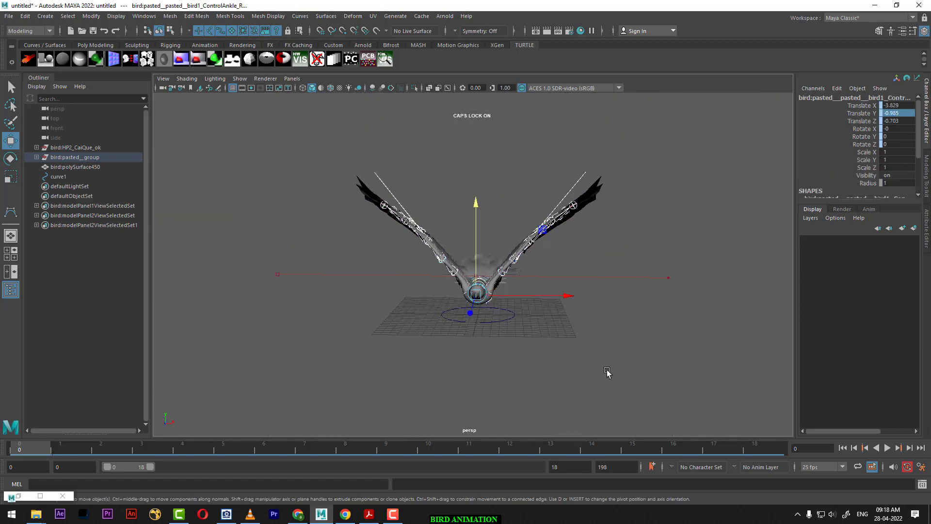
pyautogui.moveTo(606, 374)
pyautogui.keyDown('alt'); pyautogui.mouseDown()
pyautogui.moveTo(561, 366)
pyautogui.moveTo(587, 403)
pyautogui.moveTo(545, 395)
pyautogui.moveTo(618, 412)
pyautogui.moveTo(588, 407)
pyautogui.moveTo(604, 374)
pyautogui.mouseUp(); pyautogui.keyUp('alt')
pyautogui.scroll(3, 629, 413)
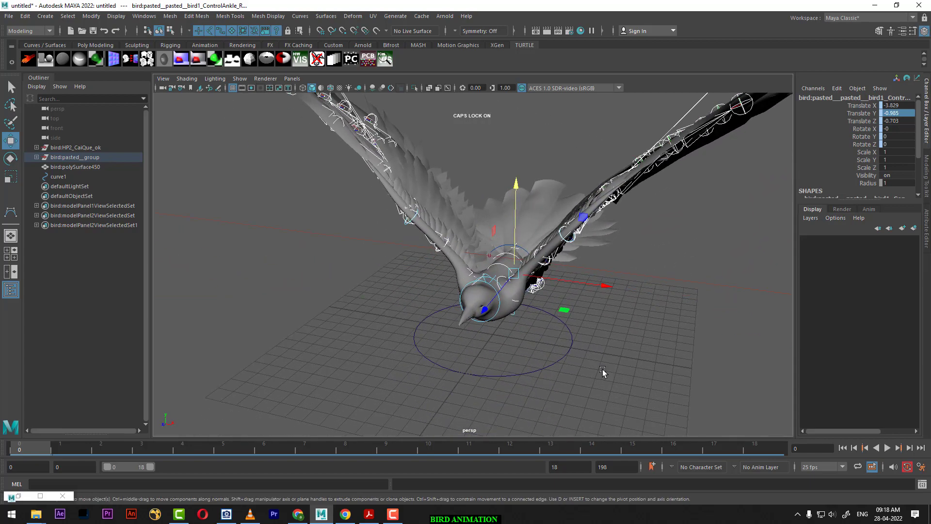
pyautogui.click(241, 89)
pyautogui.click(252, 102)
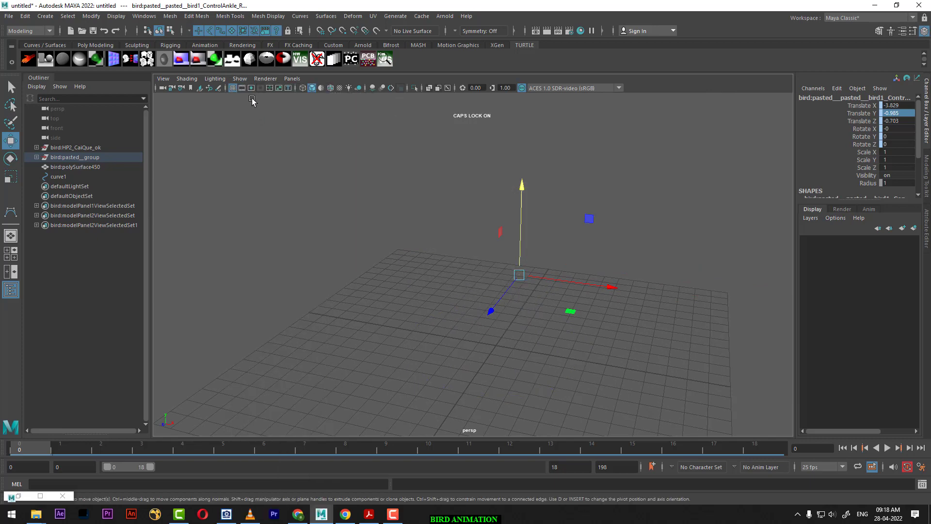
pyautogui.click(242, 88)
pyautogui.click(274, 142)
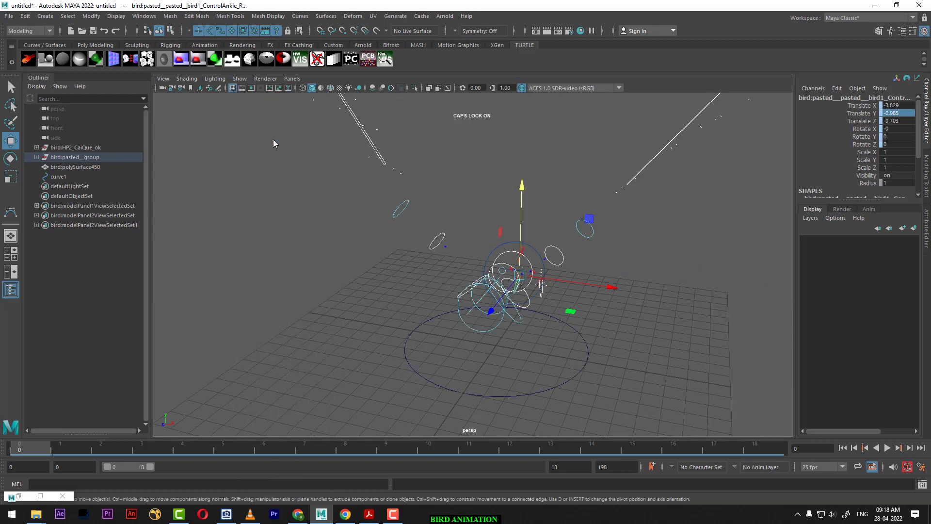
pyautogui.click(241, 79)
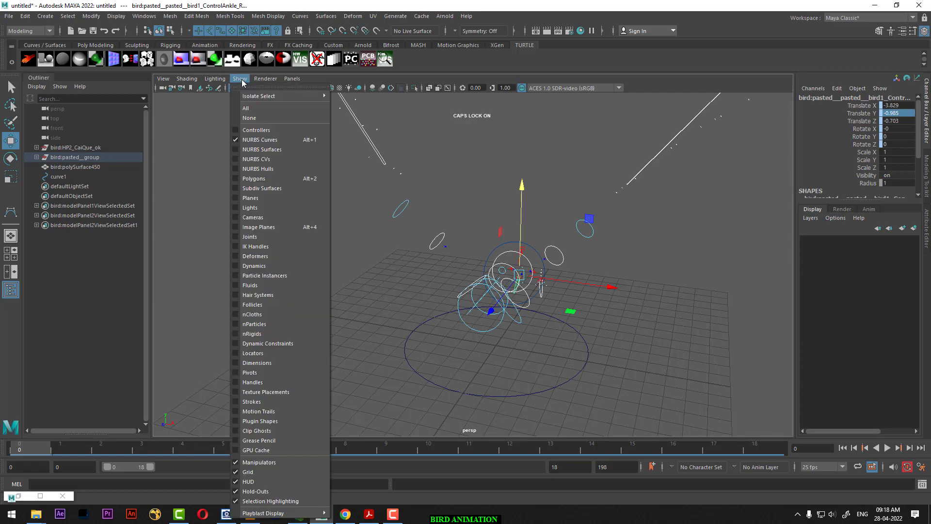
pyautogui.click(280, 178)
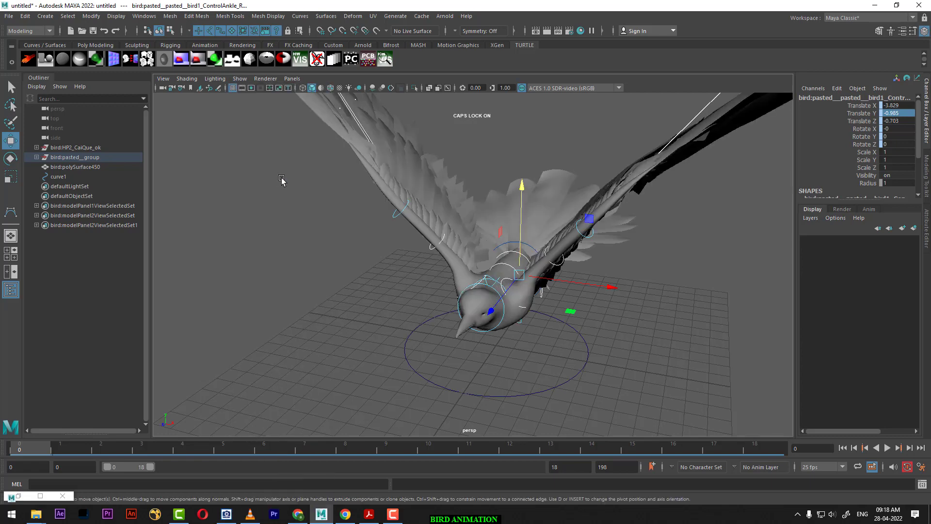
# - Select the right wrist control FKWristCurve_R and switch to the Rotate tool
pyautogui.moveTo(579, 342)
pyautogui.keyDown('alt'); pyautogui.mouseDown()
pyautogui.moveTo(682, 319)
pyautogui.moveTo(657, 308)
pyautogui.moveTo(714, 320)
pyautogui.moveTo(669, 343)
pyautogui.mouseUp(); pyautogui.keyUp('alt')
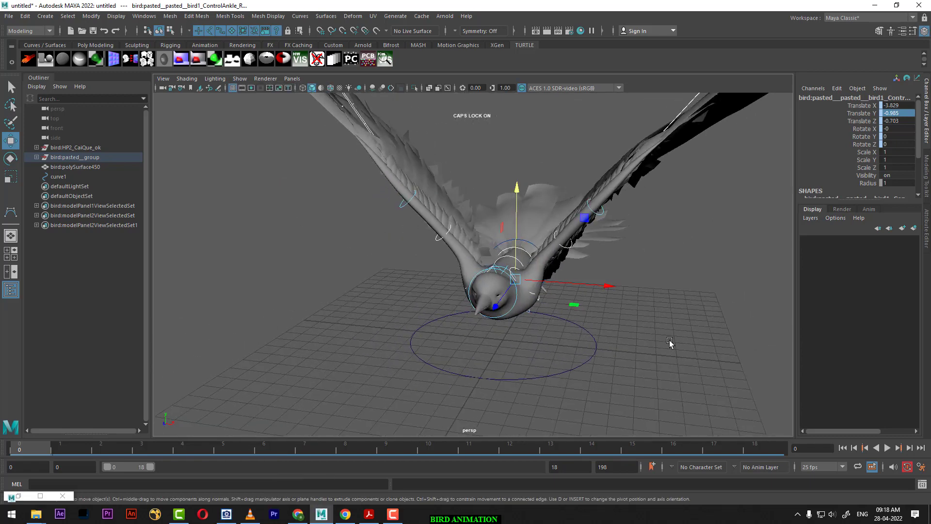
pyautogui.click(291, 285)
pyautogui.moveTo(291, 284)
pyautogui.keyDown('alt'); pyautogui.mouseDown()
pyautogui.moveTo(399, 293)
pyautogui.moveTo(398, 217)
pyautogui.moveTo(425, 272)
pyautogui.mouseUp(); pyautogui.keyUp('alt')
pyautogui.click(399, 217)
pyautogui.press('e')
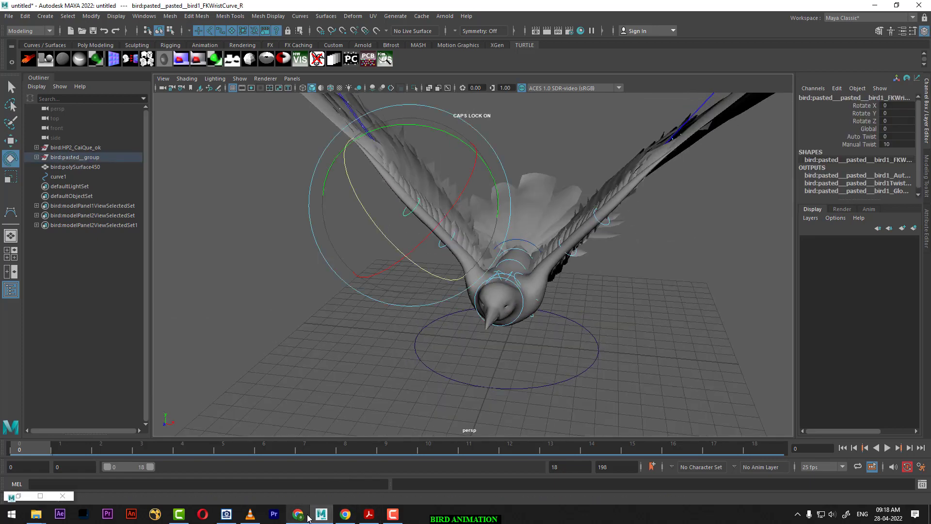
# - Bring up the BIRD REF image in a small window at the right
pyautogui.click(226, 515)
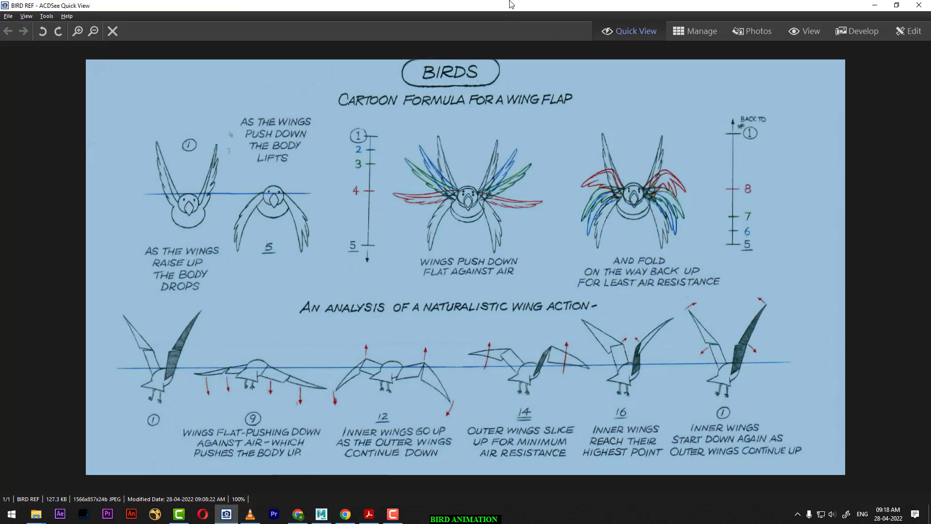
pyautogui.moveTo(511, 4); pyautogui.dragTo(757, 79)
pyautogui.moveTo(713, 330); pyautogui.dragTo(739, 250)
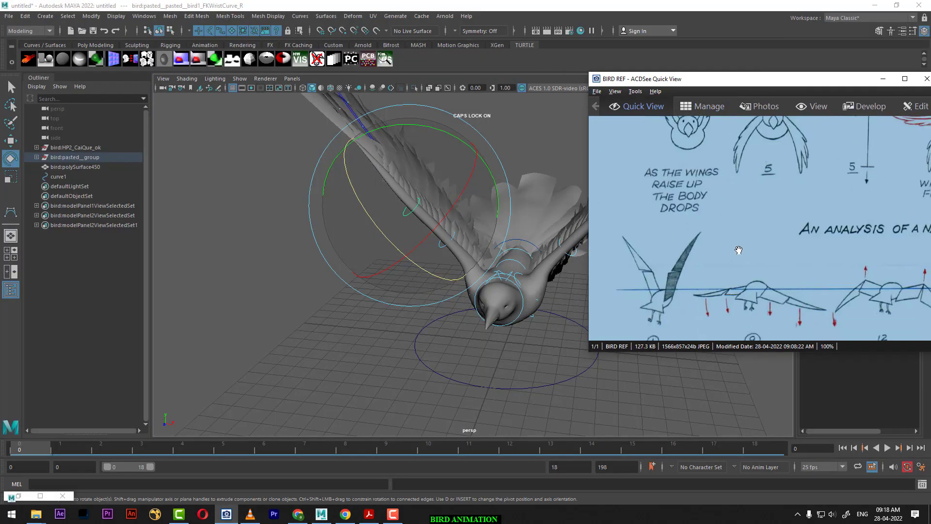
# - Turn the right wrist upward to Rotate Y 8.087 and move the reference to bottom centre
pyautogui.moveTo(364, 277)
pyautogui.mouseDown()
pyautogui.moveTo(357, 252)
pyautogui.moveTo(387, 262)
pyautogui.moveTo(455, 199)
pyautogui.mouseUp()
pyautogui.moveTo(466, 167); pyautogui.dragTo(454, 162)
pyautogui.scroll(2, 689, 243)
pyautogui.scroll(2, 679, 255)
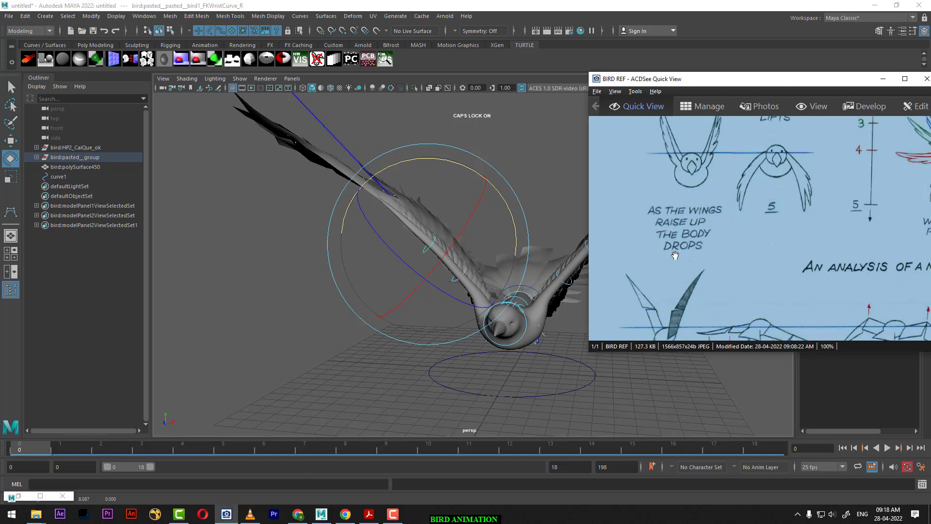
pyautogui.keyDown('alt'); pyautogui.moveTo(449, 313); pyautogui.dragTo(425, 311, button='middle'); pyautogui.keyUp('alt')
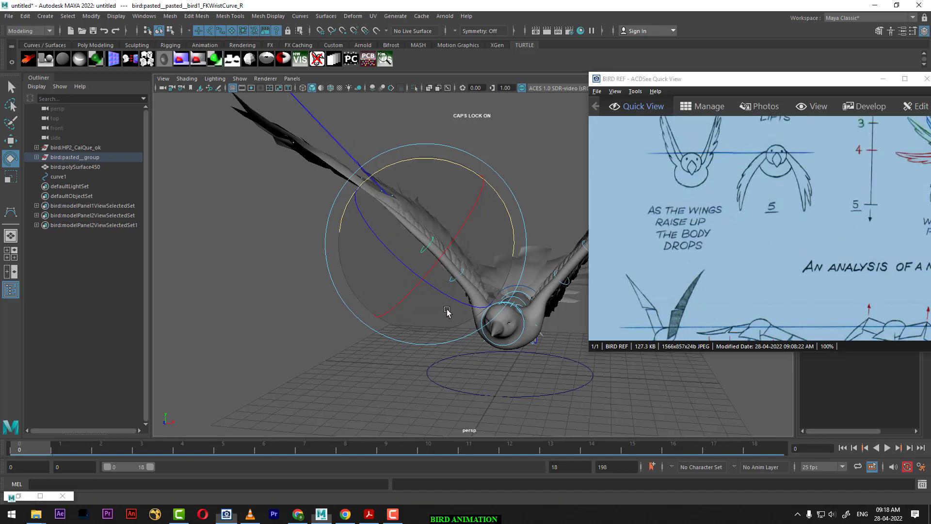
pyautogui.moveTo(794, 83); pyautogui.dragTo(679, 379)
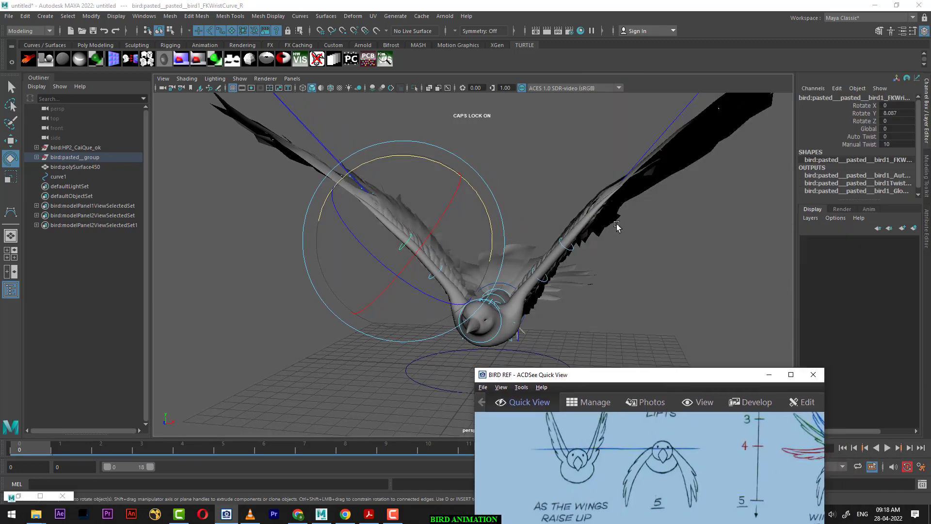
# - Set Rotate Y to 10 on both FKWristCurve_R and FKWristCurve_L
pyautogui.doubleClick(904, 112)
pyautogui.write('10')
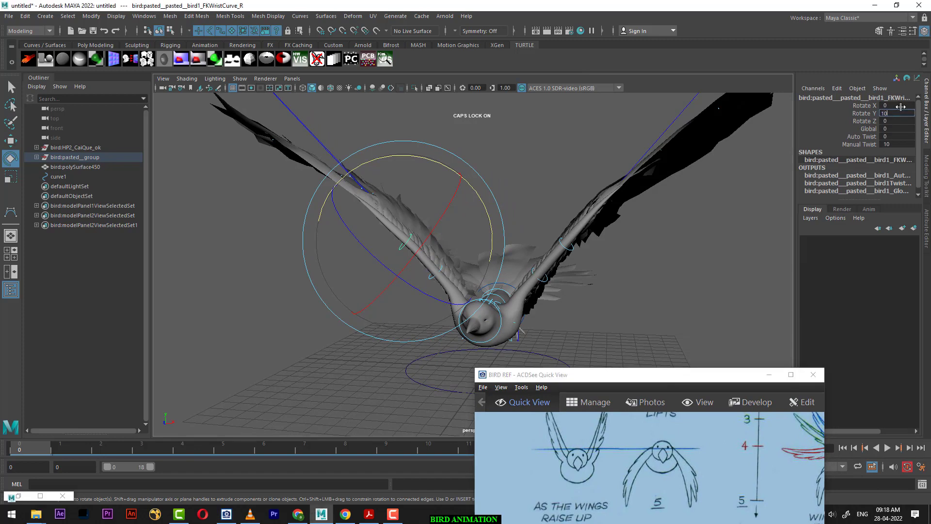
pyautogui.press('Return')
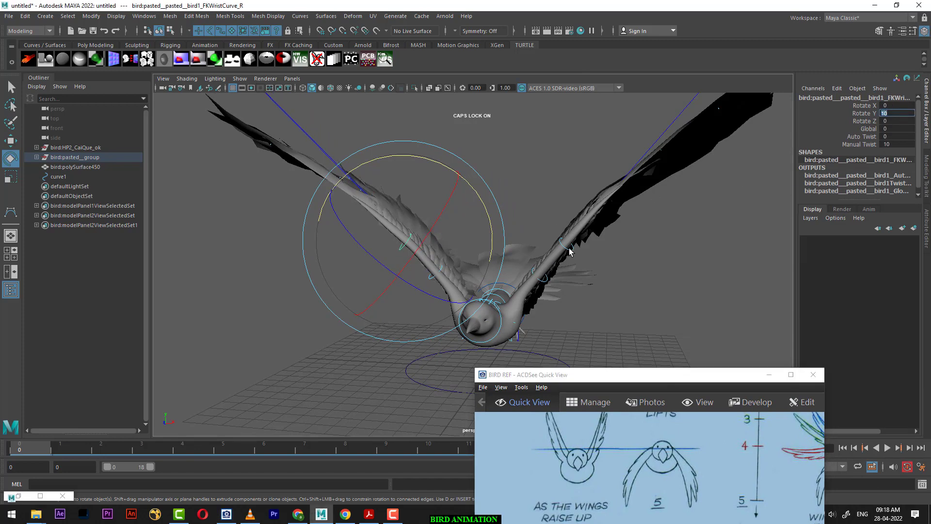
pyautogui.moveTo(596, 268)
pyautogui.keyDown('alt'); pyautogui.mouseDown()
pyautogui.moveTo(641, 276)
pyautogui.moveTo(603, 254)
pyautogui.mouseUp(); pyautogui.keyUp('alt')
pyautogui.click(606, 250)
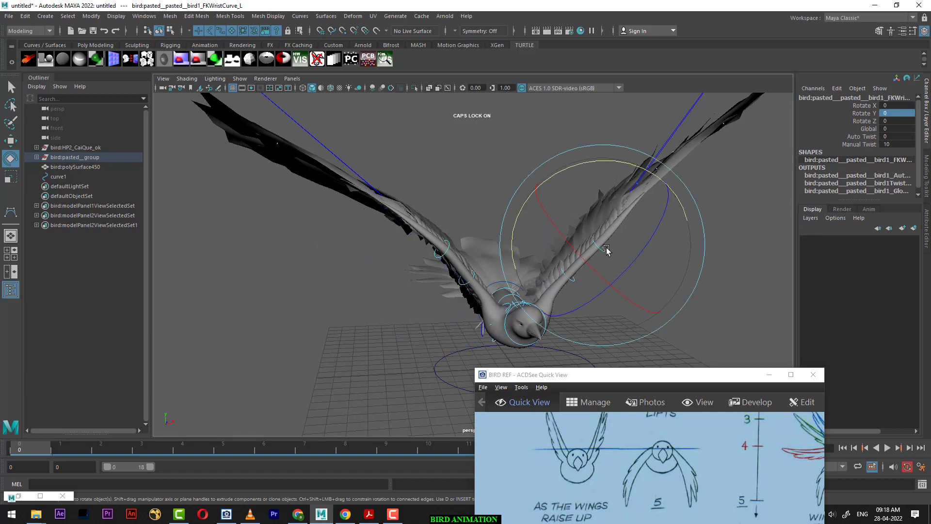
pyautogui.doubleClick(905, 112)
pyautogui.write('0')
pyautogui.press('Return')
pyautogui.keyDown('alt'); pyautogui.moveTo(389, 299); pyautogui.dragTo(342, 283, button='right'); pyautogui.keyUp('alt')
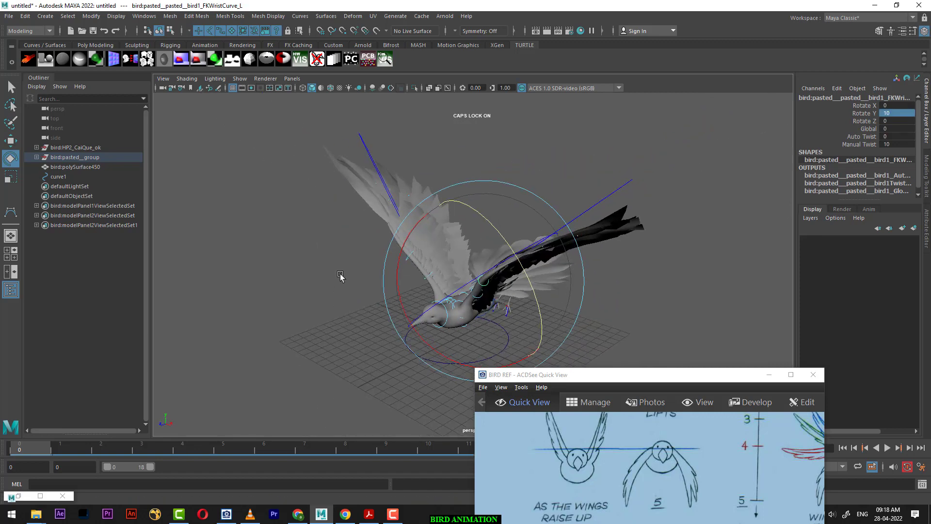
pyautogui.moveTo(342, 284)
pyautogui.keyDown('alt'); pyautogui.mouseDown()
pyautogui.moveTo(321, 290)
pyautogui.moveTo(291, 243)
pyautogui.moveTo(295, 186)
pyautogui.mouseUp(); pyautogui.keyUp('alt')
# - Select the whole bird and key its pose at frame 0
pyautogui.press('w')
pyautogui.click(286, 146)
pyautogui.moveTo(286, 145); pyautogui.dragTo(718, 374)
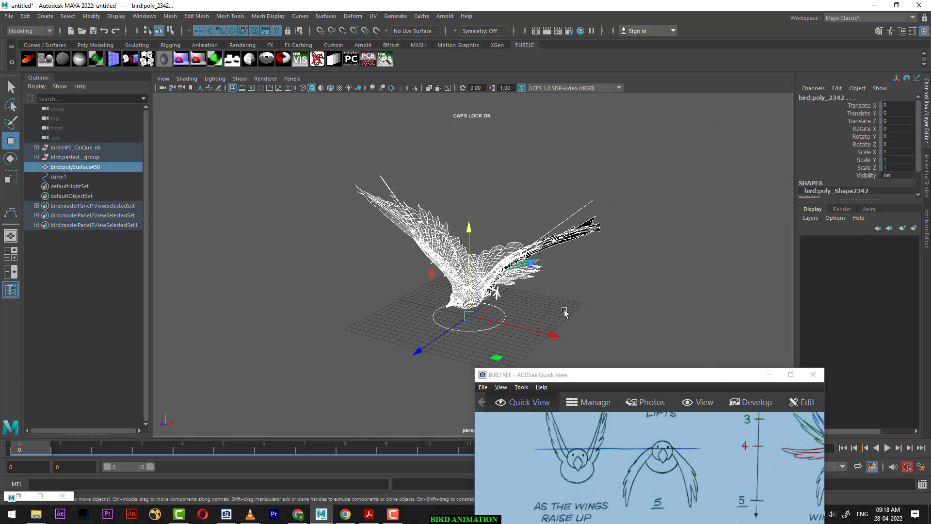
pyautogui.moveTo(579, 328)
pyautogui.keyDown('alt'); pyautogui.mouseDown()
pyautogui.moveTo(609, 314)
pyautogui.moveTo(594, 311)
pyautogui.mouseUp(); pyautogui.keyUp('alt')
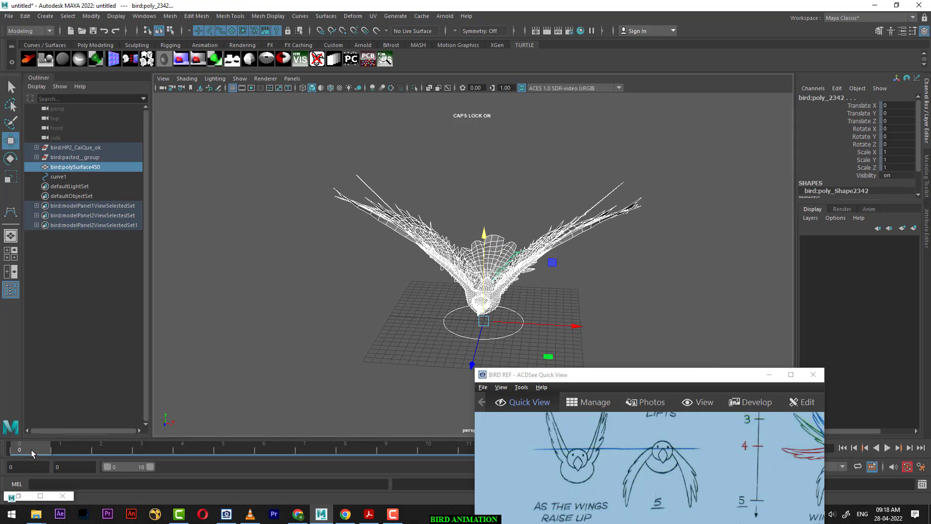
pyautogui.press('s')
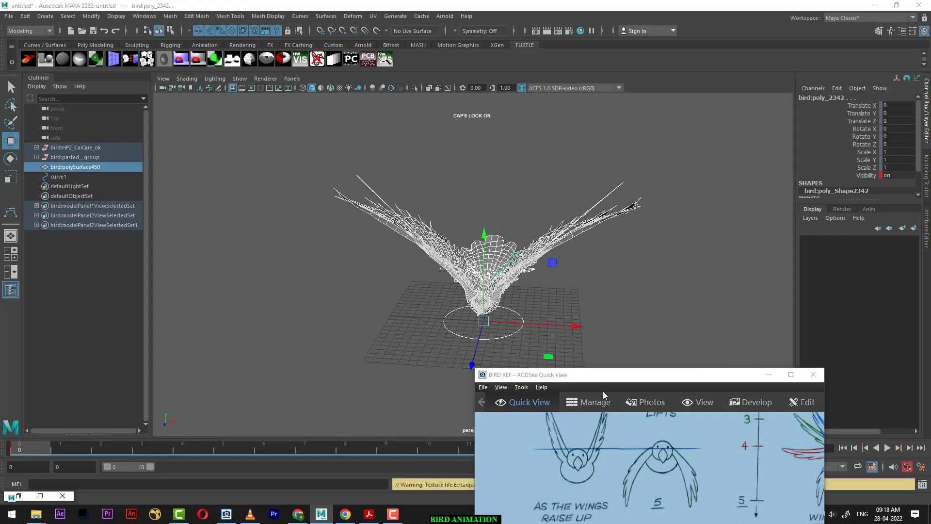
# - Key the pose at frame 18 and pan the reference to the naturalistic wing-action drawings
pyautogui.moveTo(605, 366); pyautogui.dragTo(150, 61)
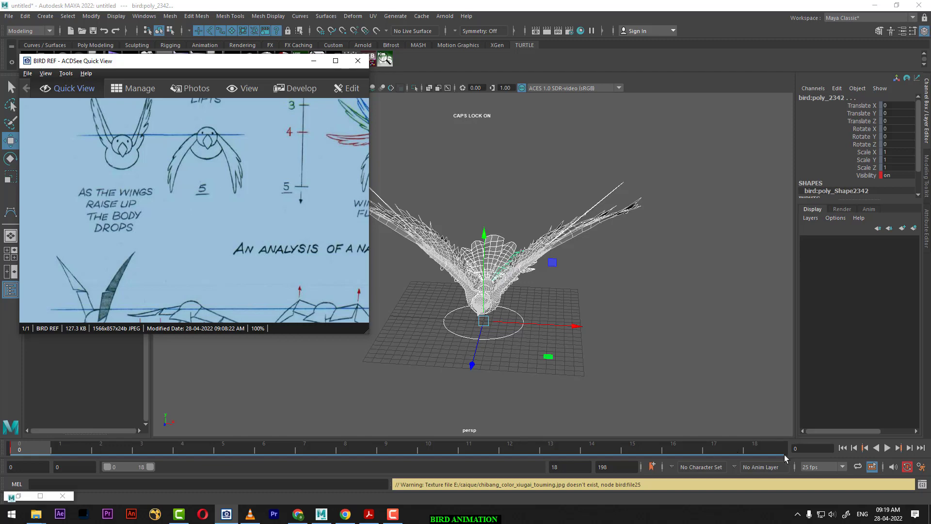
pyautogui.click(769, 448)
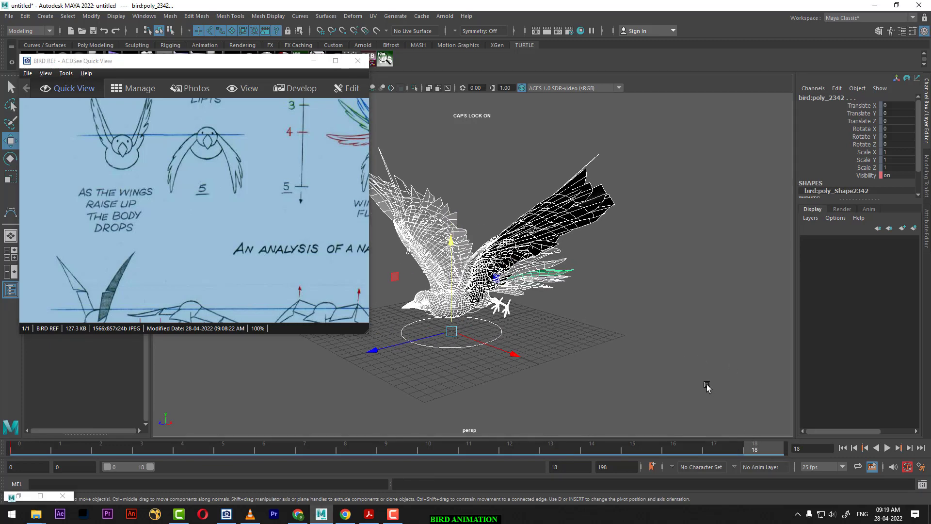
pyautogui.press('s')
pyautogui.moveTo(166, 453)
pyautogui.mouseDown()
pyautogui.moveTo(43, 456)
pyautogui.moveTo(755, 451)
pyautogui.mouseUp()
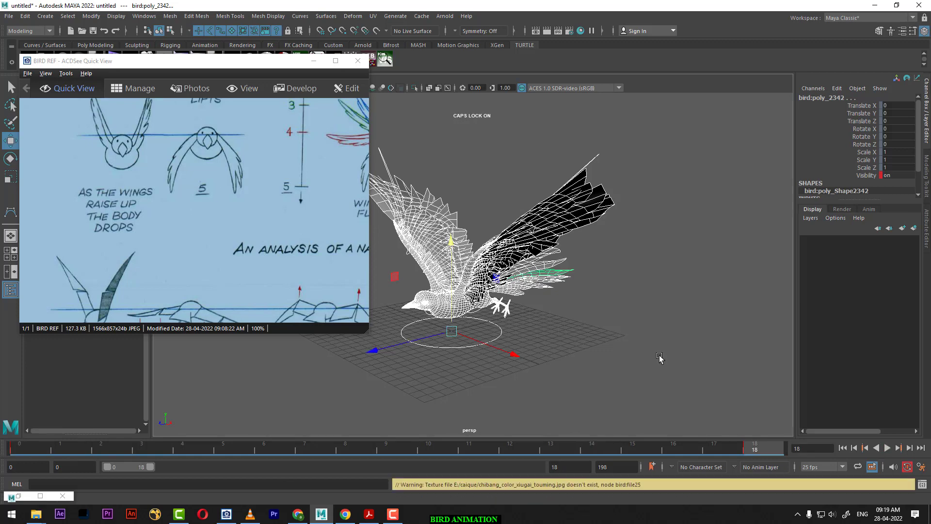
pyautogui.moveTo(239, 253)
pyautogui.mouseDown()
pyautogui.moveTo(236, 226)
pyautogui.moveTo(118, 229)
pyautogui.moveTo(534, 217)
pyautogui.mouseUp()
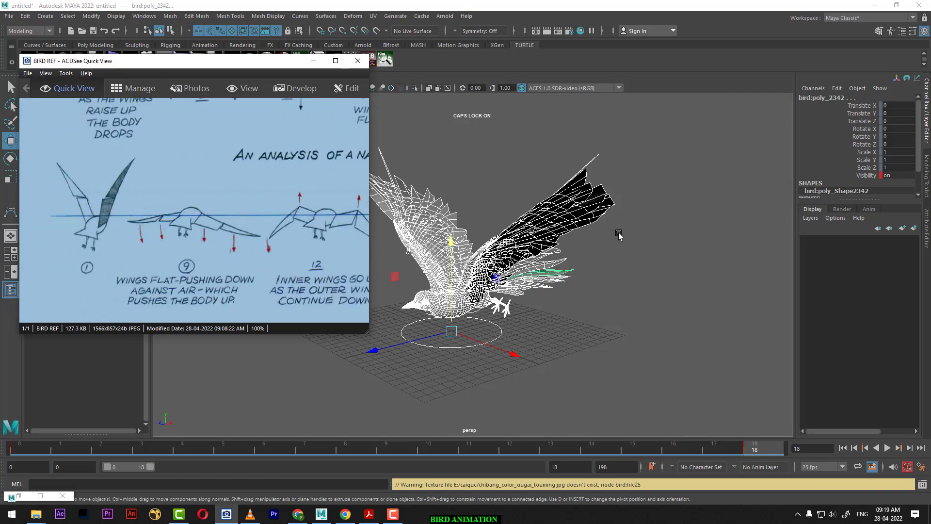
pyautogui.keyDown('alt'); pyautogui.moveTo(577, 313); pyautogui.dragTo(600, 291); pyautogui.keyUp('alt')
pyautogui.moveTo(605, 342)
pyautogui.keyDown('alt'); pyautogui.mouseDown()
pyautogui.moveTo(653, 374)
pyautogui.moveTo(645, 357)
pyautogui.mouseUp(); pyautogui.keyUp('alt')
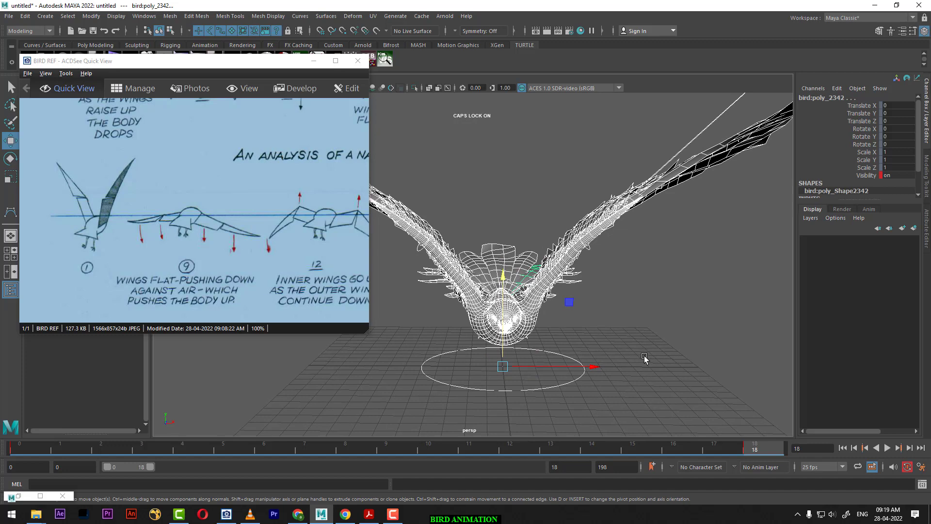
# - Return to smooth shading, move the reference aside, and toggle NURBS Curves off and on
pyautogui.press('5')
pyautogui.click(620, 357)
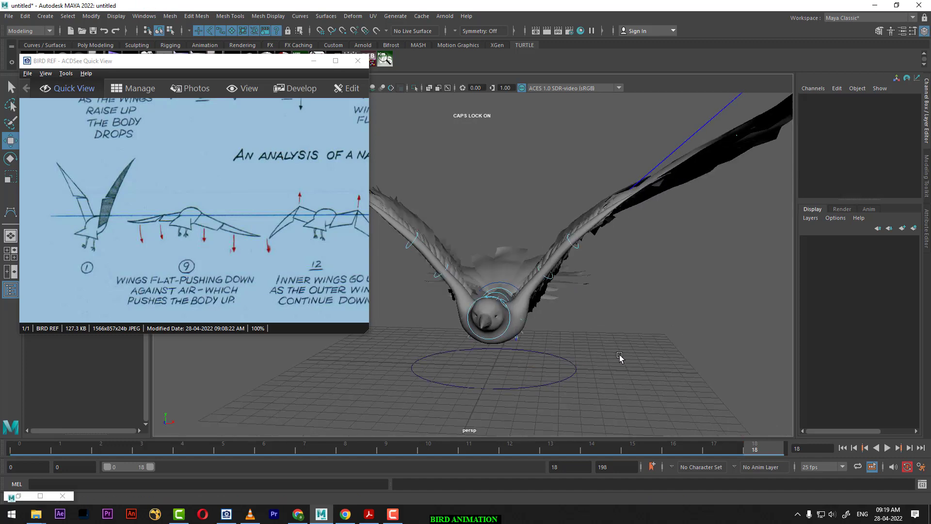
pyautogui.moveTo(619, 356)
pyautogui.keyDown('alt'); pyautogui.mouseDown()
pyautogui.moveTo(610, 336)
pyautogui.moveTo(614, 380)
pyautogui.moveTo(639, 376)
pyautogui.moveTo(629, 388)
pyautogui.moveTo(641, 379)
pyautogui.mouseUp(); pyautogui.keyUp('alt')
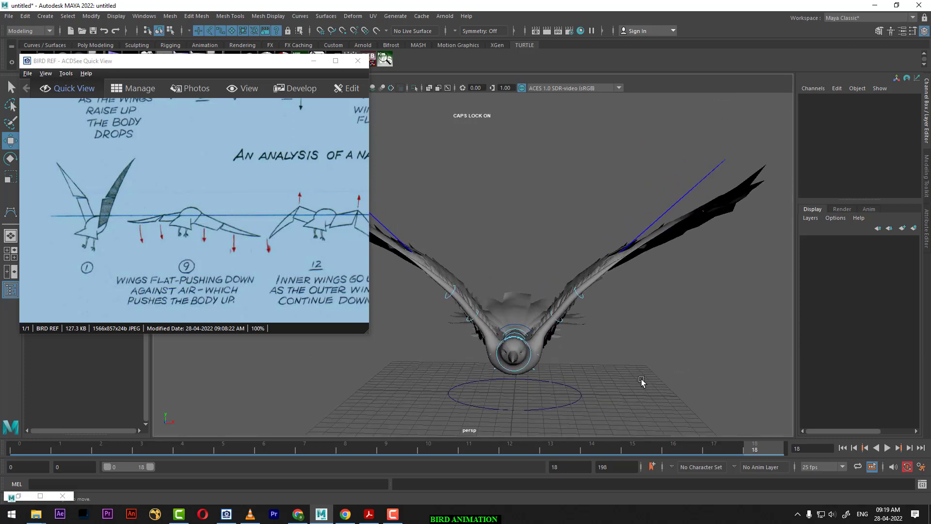
pyautogui.moveTo(243, 67); pyautogui.dragTo(179, 209)
pyautogui.click(238, 80)
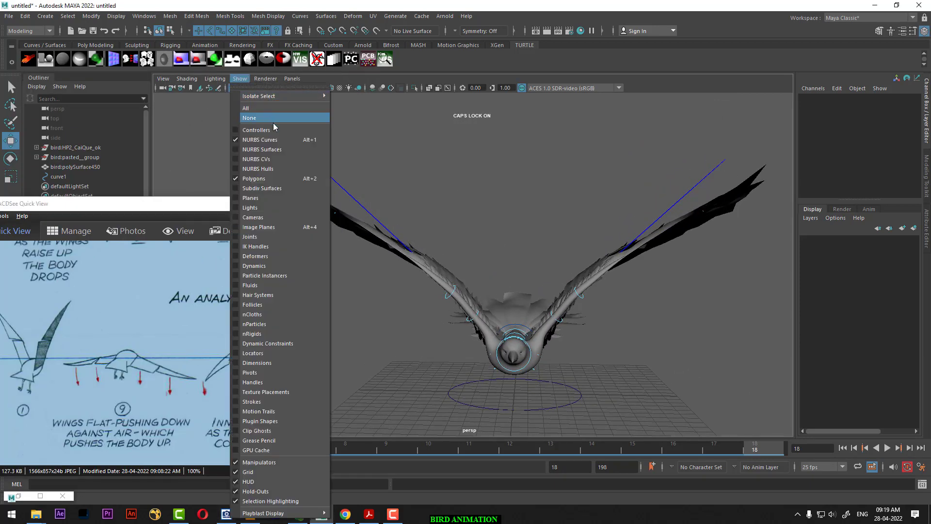
pyautogui.click(281, 152)
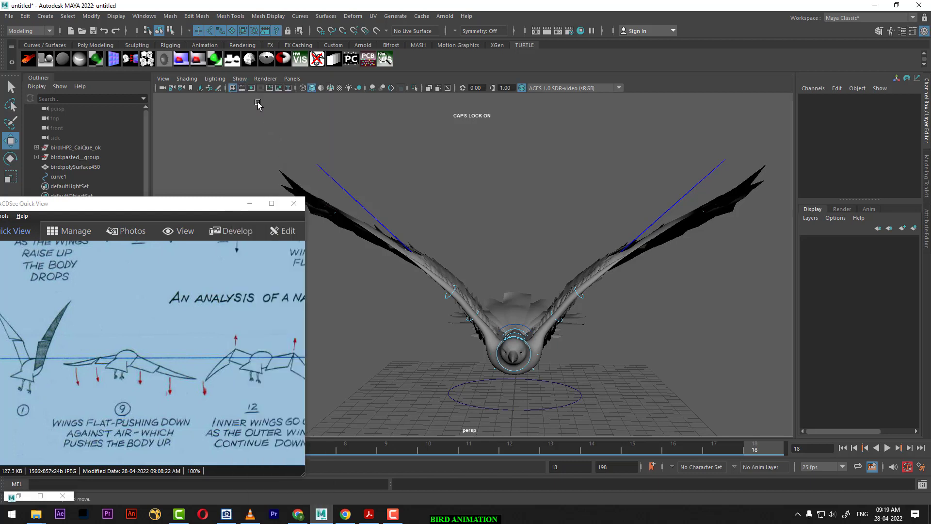
pyautogui.click(215, 79)
pyautogui.click(240, 78)
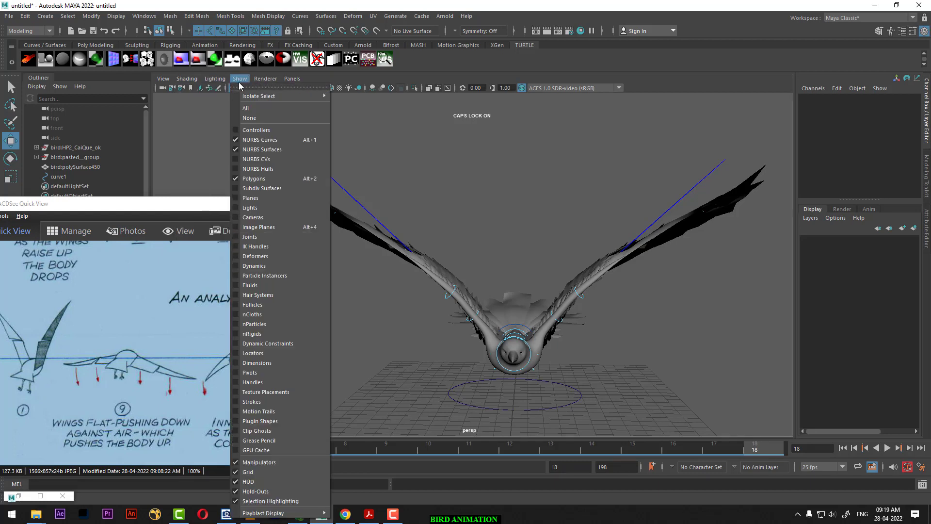
pyautogui.click(270, 141)
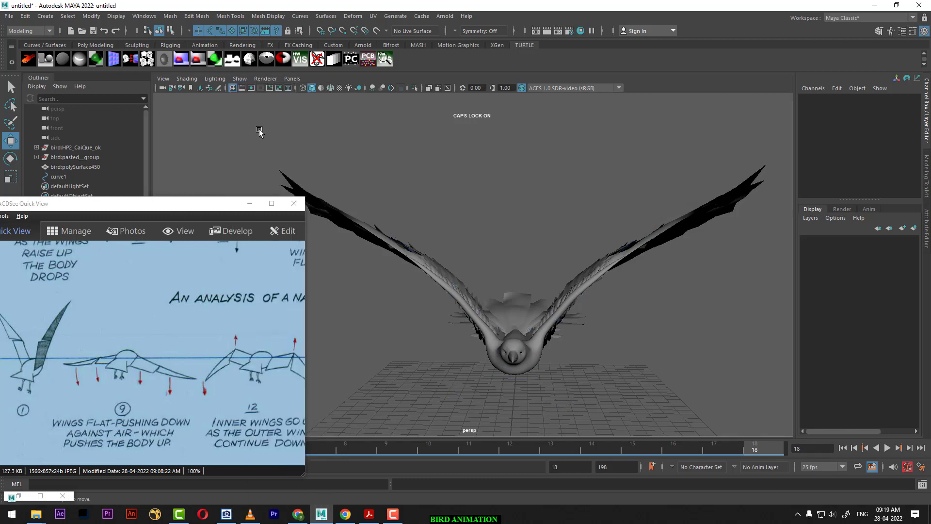
pyautogui.click(240, 78)
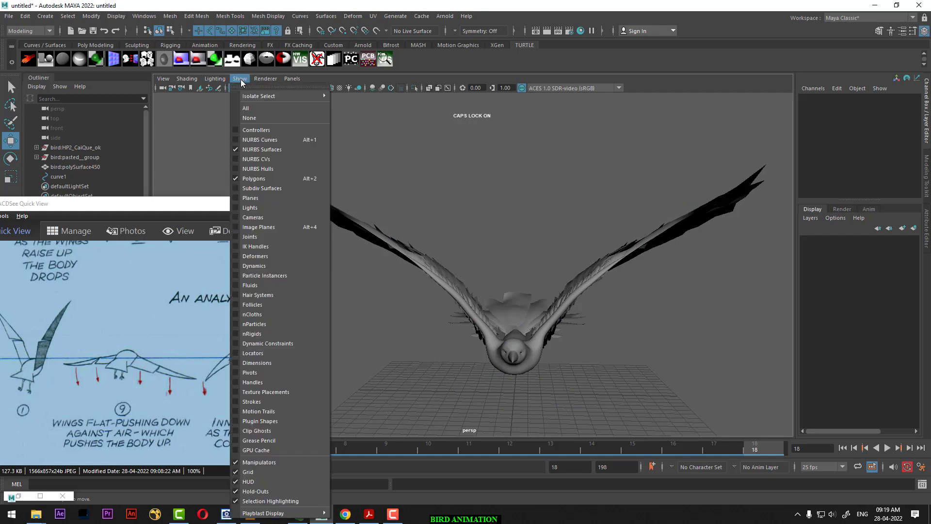
pyautogui.click(271, 140)
# - Switch to the front view via the hotbox and zoom out to see the whole bird
pyautogui.press('space')
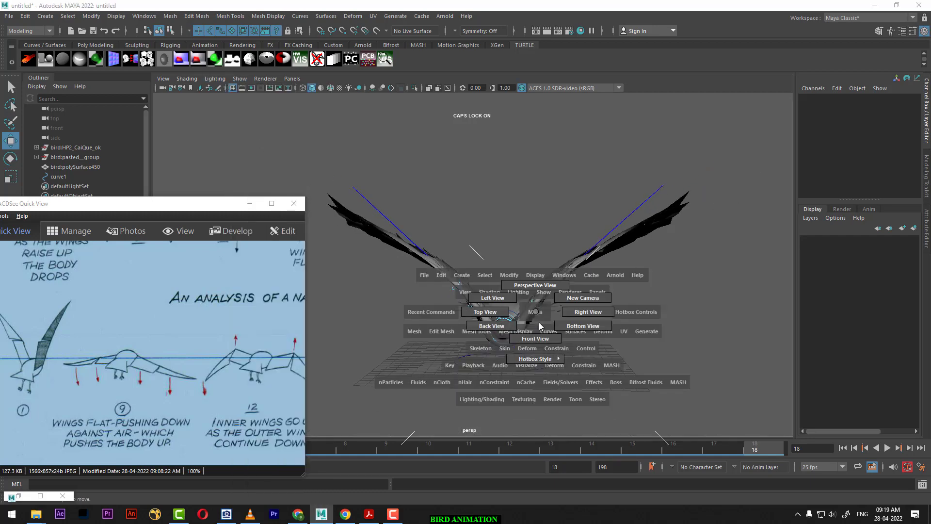
pyautogui.moveTo(510, 325); pyautogui.dragTo(558, 330)
pyautogui.keyDown('alt'); pyautogui.moveTo(566, 337); pyautogui.dragTo(346, 212, button='right'); pyautogui.keyUp('alt')
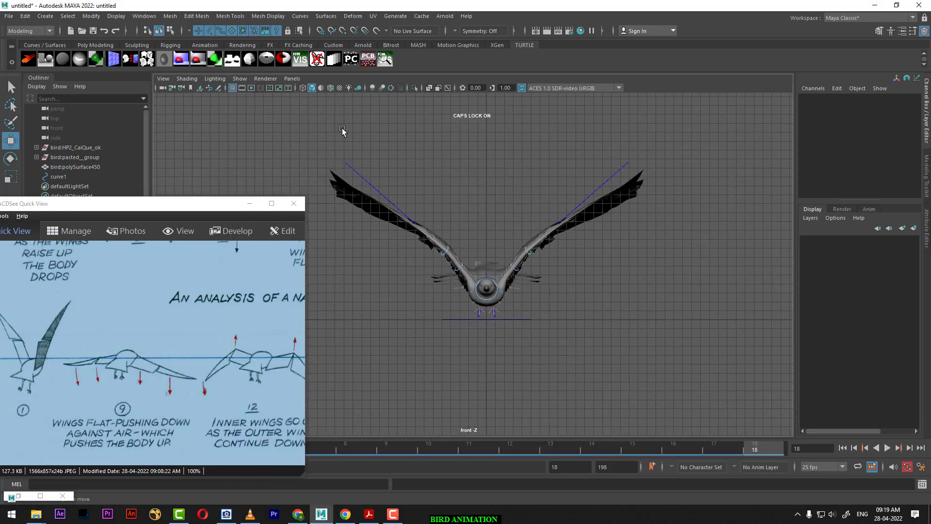
pyautogui.moveTo(598, 280); pyautogui.dragTo(679, 244, button='right')
# - Draw a horizontal CV guide curve across the front view at the bird's body height
pyautogui.click(25, 16)
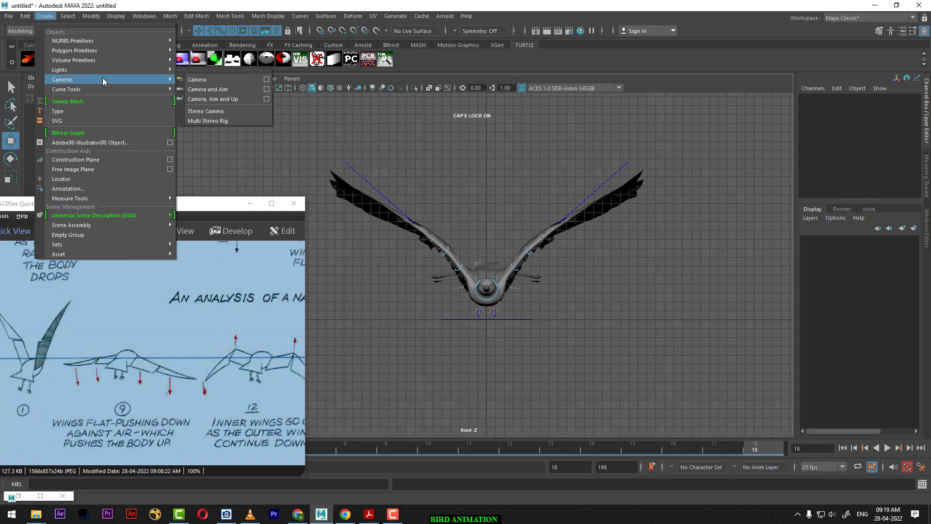
pyautogui.moveTo(66, 89)
pyautogui.click(194, 89)
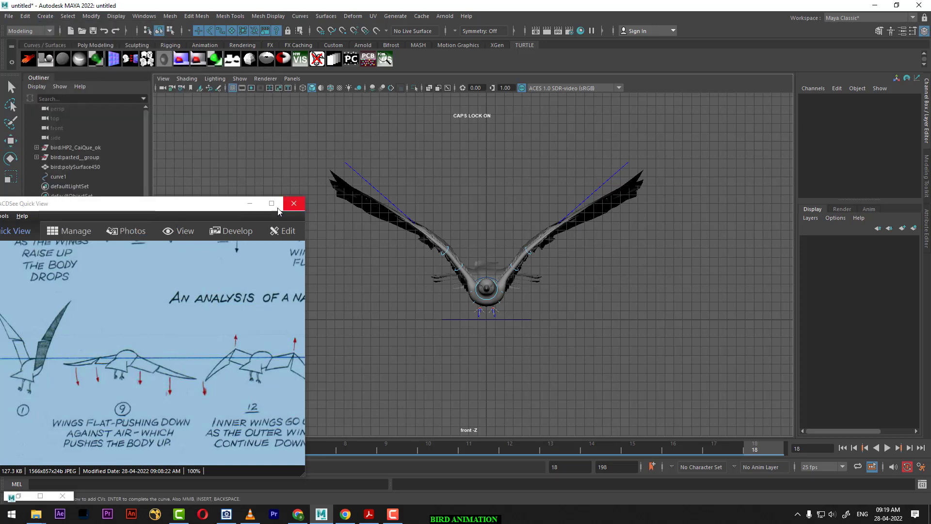
pyautogui.moveTo(230, 205); pyautogui.dragTo(148, 159)
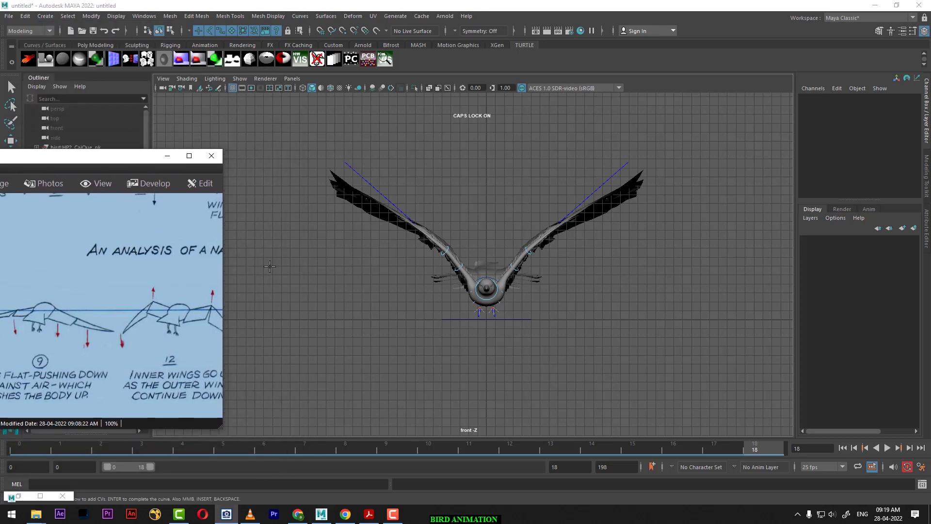
pyautogui.click(266, 274)
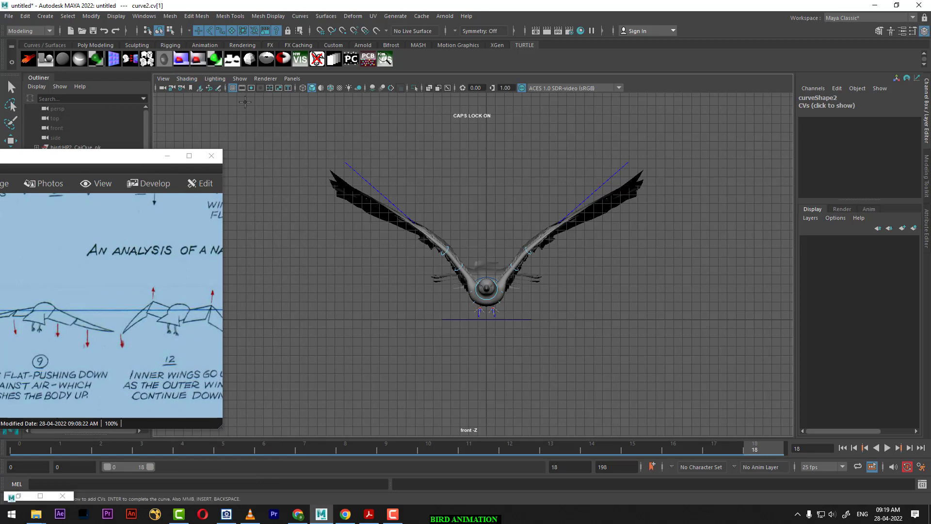
pyautogui.press('w')
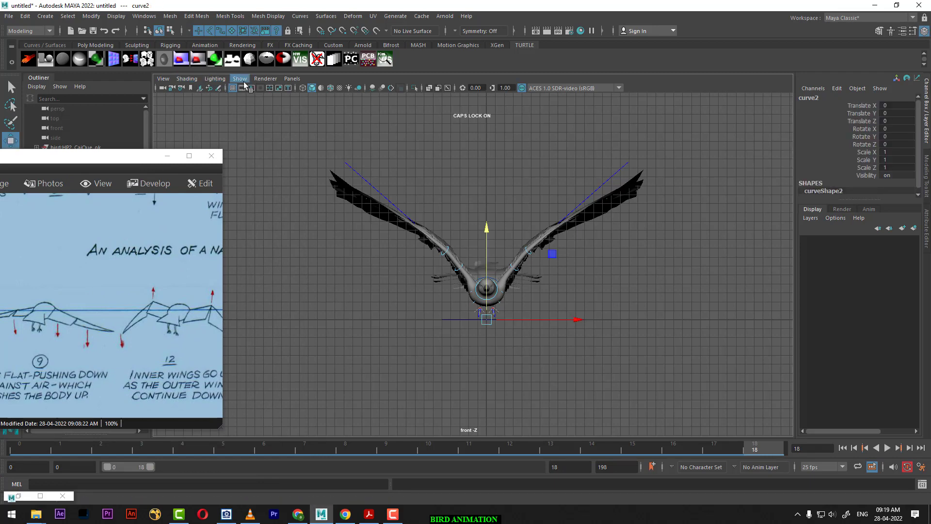
# - Display NURBS CVs and return to the perspective view
pyautogui.click(240, 79)
pyautogui.click(278, 160)
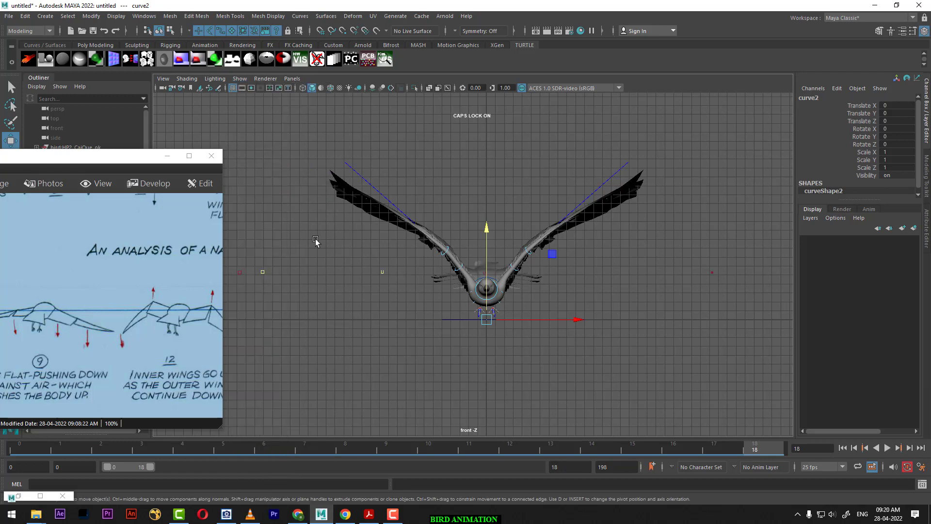
pyautogui.scroll(2, 359, 328)
pyautogui.click(354, 306)
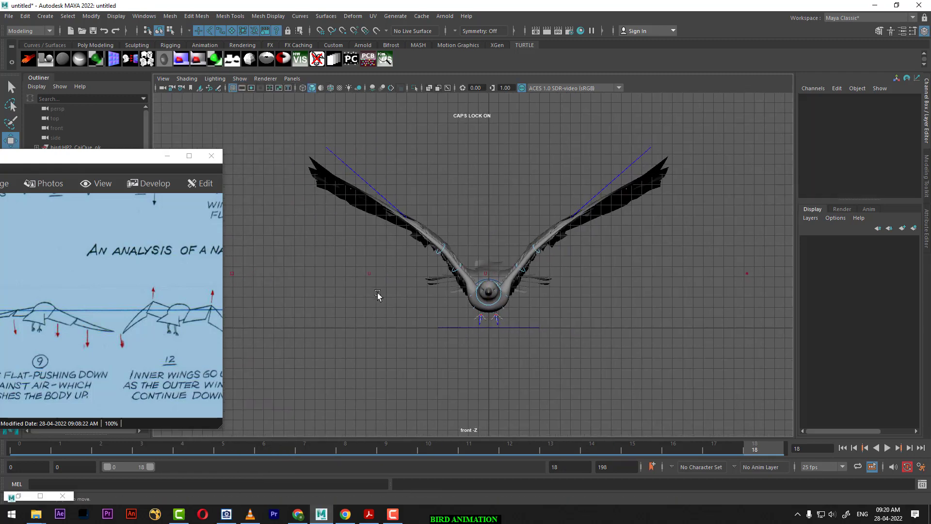
pyautogui.press('space')
pyautogui.moveTo(395, 303)
pyautogui.mouseDown()
pyautogui.moveTo(417, 300)
pyautogui.moveTo(406, 263)
pyautogui.mouseUp()
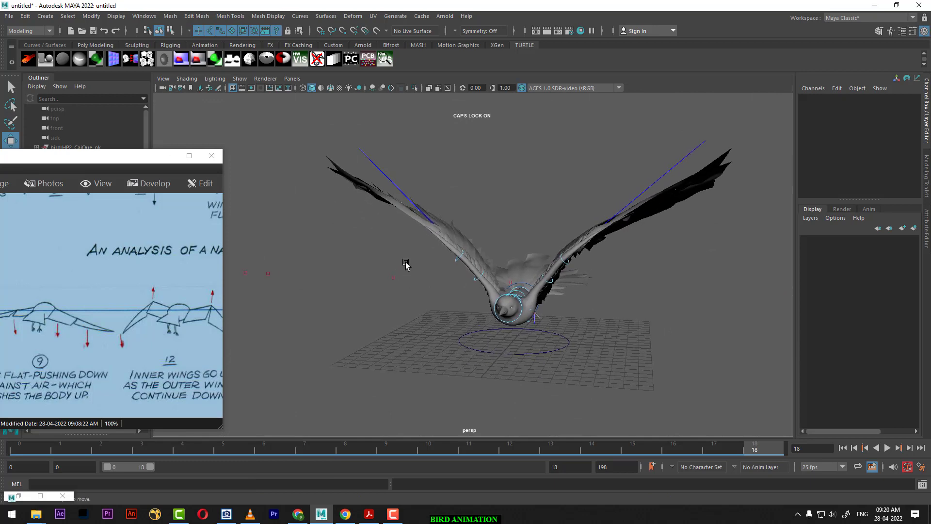
pyautogui.keyDown('alt'); pyautogui.moveTo(364, 316); pyautogui.dragTo(333, 300); pyautogui.keyUp('alt')
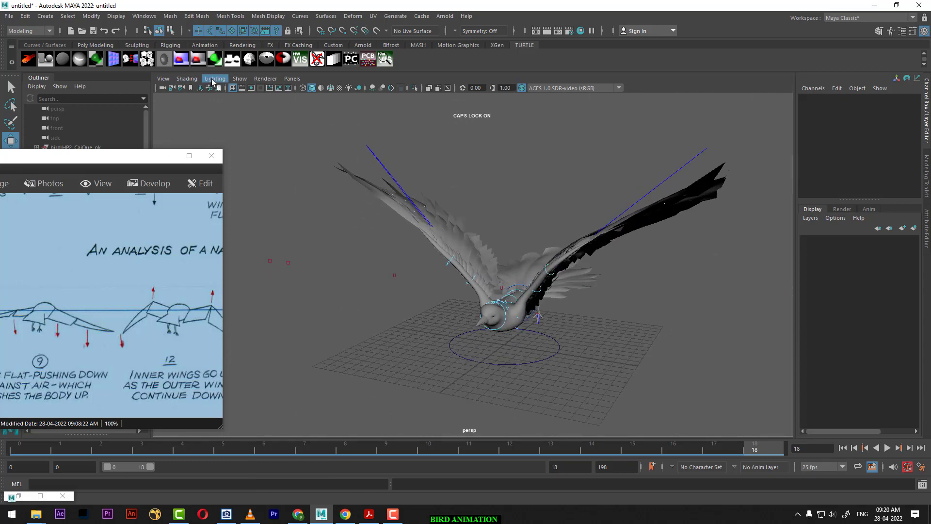
# - Turn on NURBS Hulls, view the bird head-on, and reposition the reference window
pyautogui.click(236, 80)
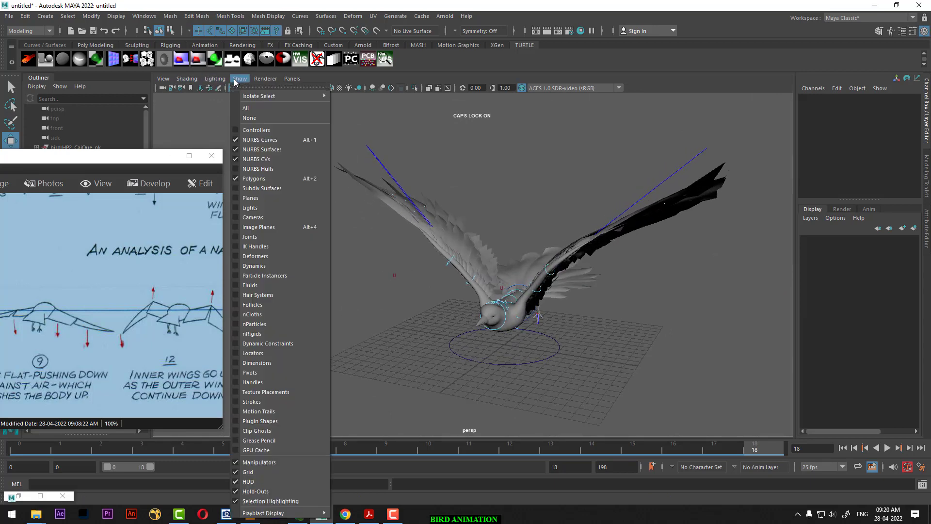
pyautogui.click(290, 169)
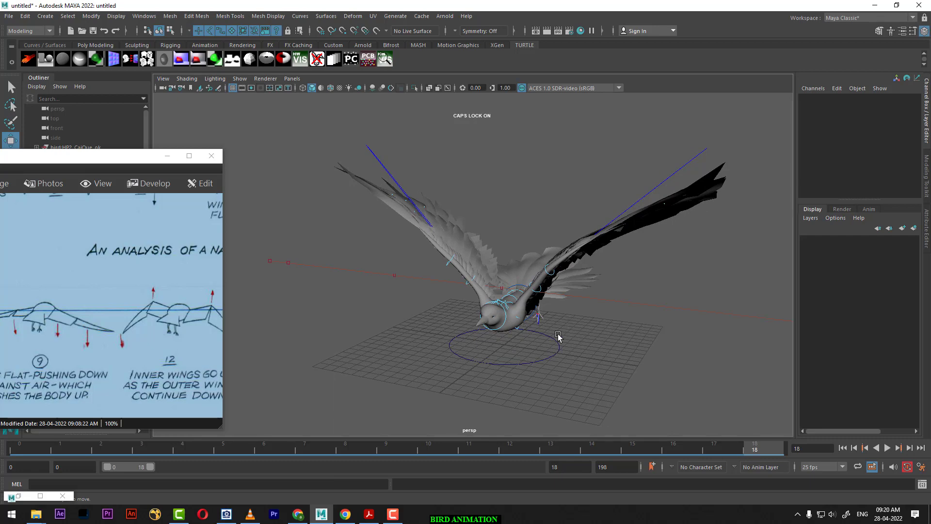
pyautogui.moveTo(557, 337)
pyautogui.keyDown('alt'); pyautogui.mouseDown()
pyautogui.moveTo(624, 374)
pyautogui.moveTo(290, 208)
pyautogui.mouseUp(); pyautogui.keyUp('alt')
pyautogui.moveTo(115, 161); pyautogui.dragTo(176, 63)
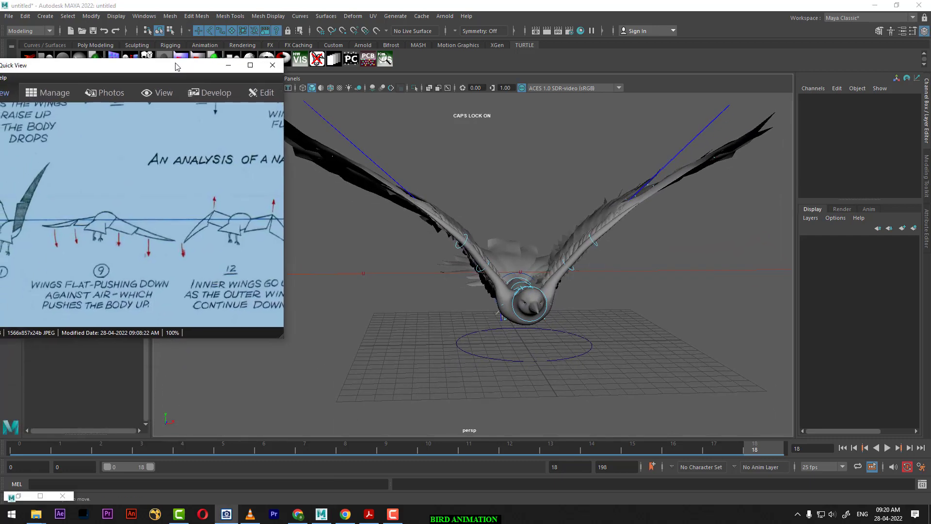
pyautogui.keyDown('alt'); pyautogui.moveTo(616, 334); pyautogui.dragTo(635, 336); pyautogui.keyUp('alt')
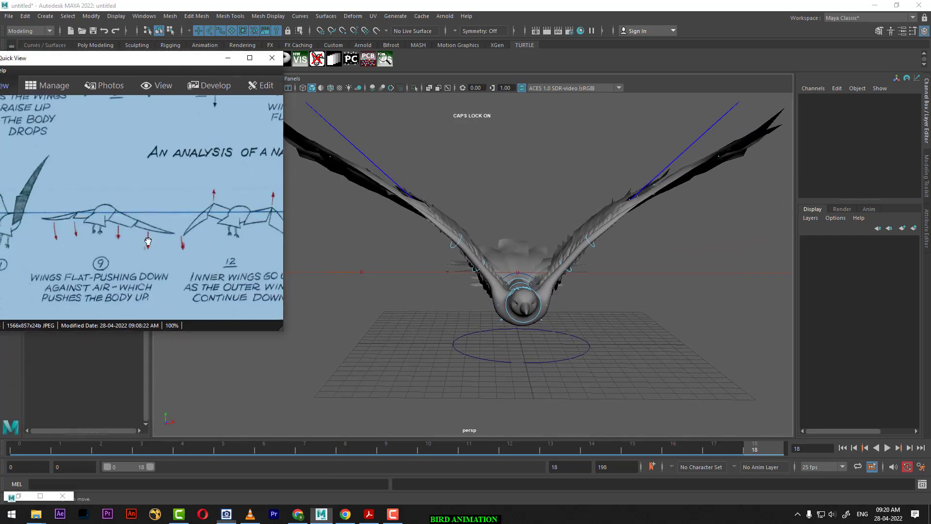
pyautogui.moveTo(131, 167); pyautogui.dragTo(216, 139)
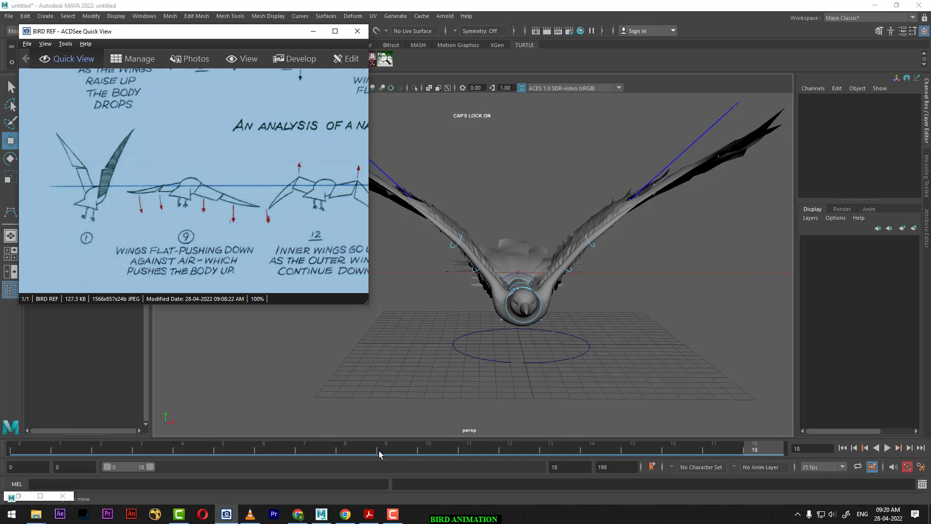
# - Go to frame 9 and orbit around the bird to compare with drawing 9
pyautogui.click(379, 453)
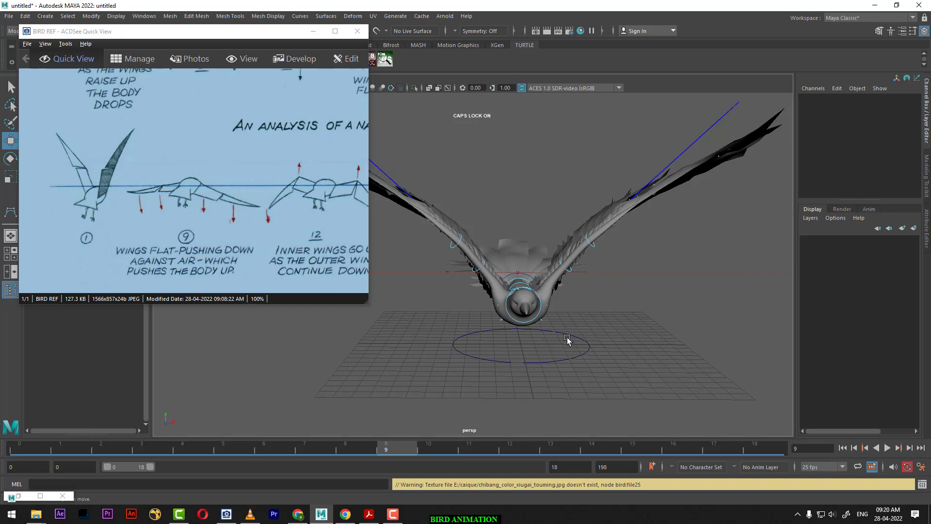
pyautogui.moveTo(572, 339)
pyautogui.keyDown('alt'); pyautogui.mouseDown()
pyautogui.moveTo(555, 346)
pyautogui.moveTo(501, 298)
pyautogui.mouseUp(); pyautogui.keyUp('alt')
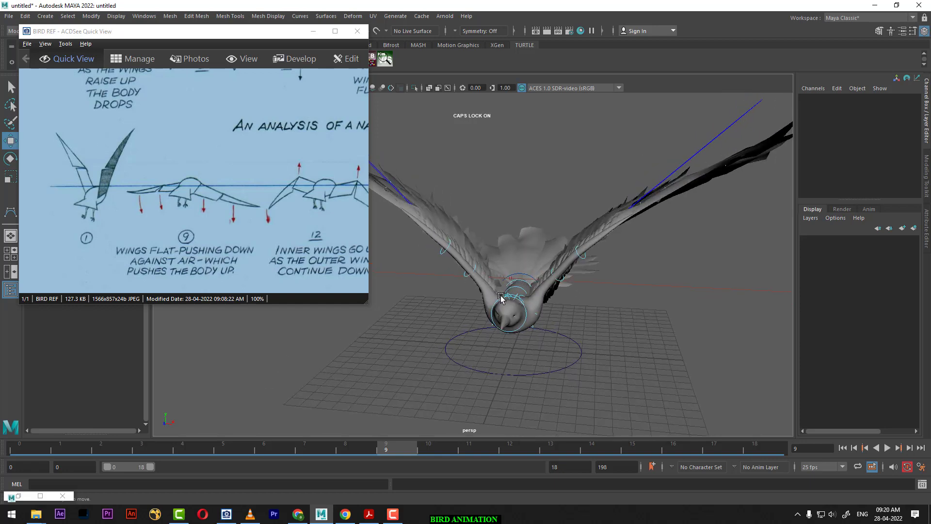
pyautogui.click(478, 274)
pyautogui.click(495, 188)
# - Try rotating the right elbow control FKElbowCurve_R at frame 9, then return the timeline to frame 0
pyautogui.click(479, 275)
pyautogui.keyDown('alt'); pyautogui.moveTo(480, 276); pyautogui.dragTo(529, 245); pyautogui.keyUp('alt')
pyautogui.press('e')
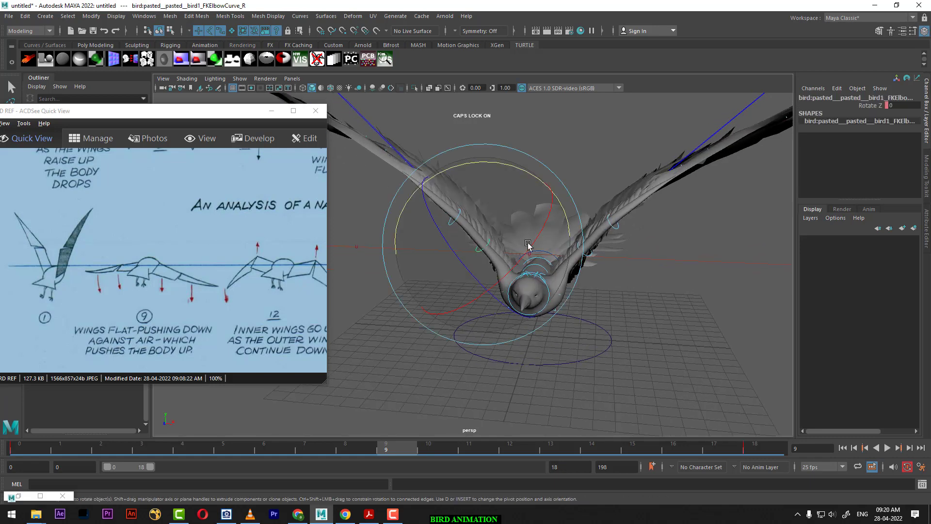
pyautogui.moveTo(536, 167)
pyautogui.mouseDown()
pyautogui.moveTo(519, 166)
pyautogui.moveTo(503, 193)
pyautogui.mouseUp()
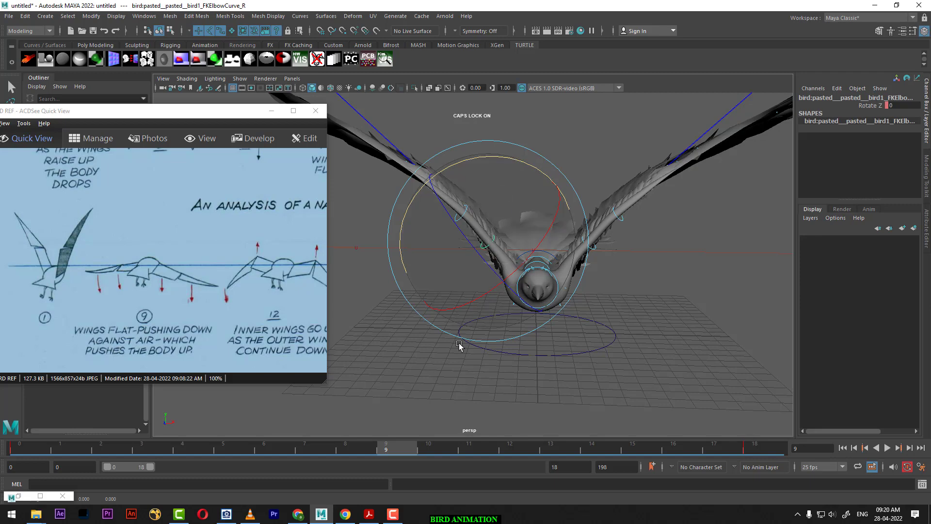
pyautogui.moveTo(580, 326)
pyautogui.keyDown('alt'); pyautogui.mouseDown()
pyautogui.moveTo(498, 228)
pyautogui.moveTo(479, 229)
pyautogui.mouseUp(); pyautogui.keyUp('alt')
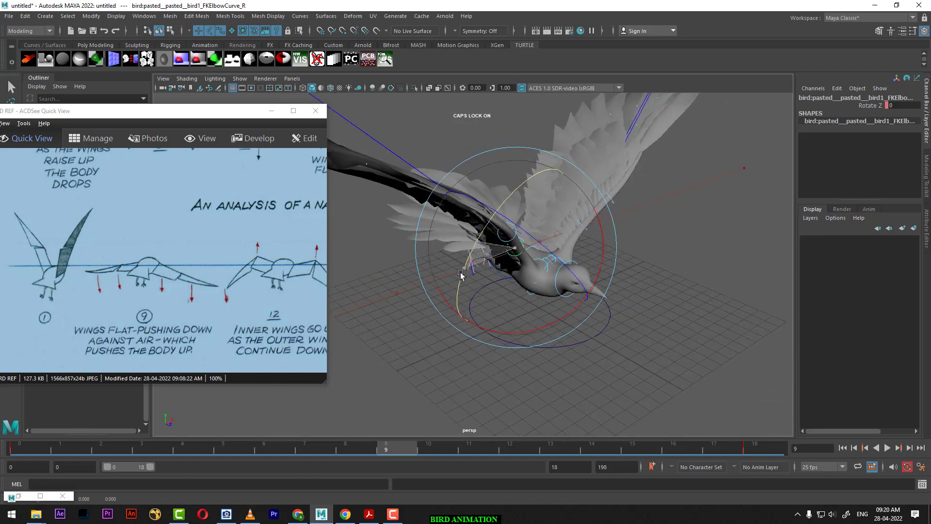
pyautogui.keyDown('alt'); pyautogui.moveTo(702, 270); pyautogui.dragTo(535, 328); pyautogui.keyUp('alt')
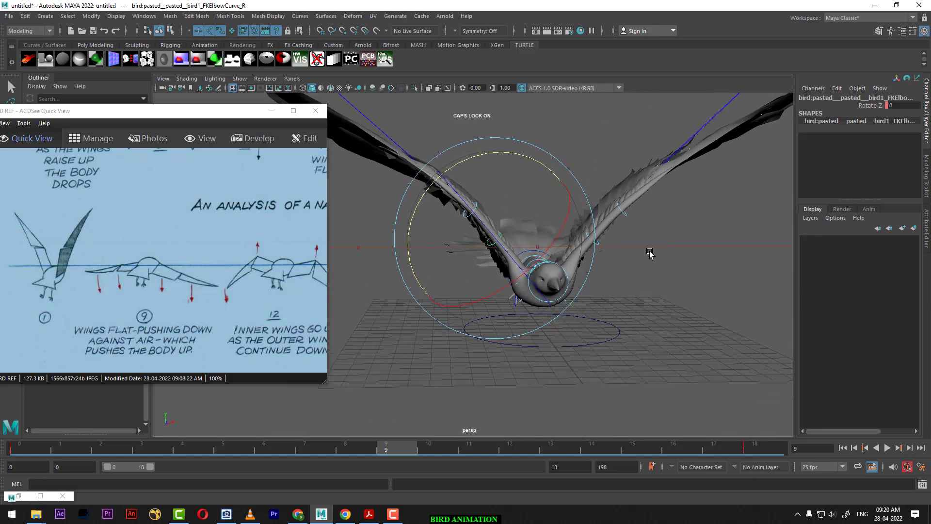
pyautogui.click(535, 328)
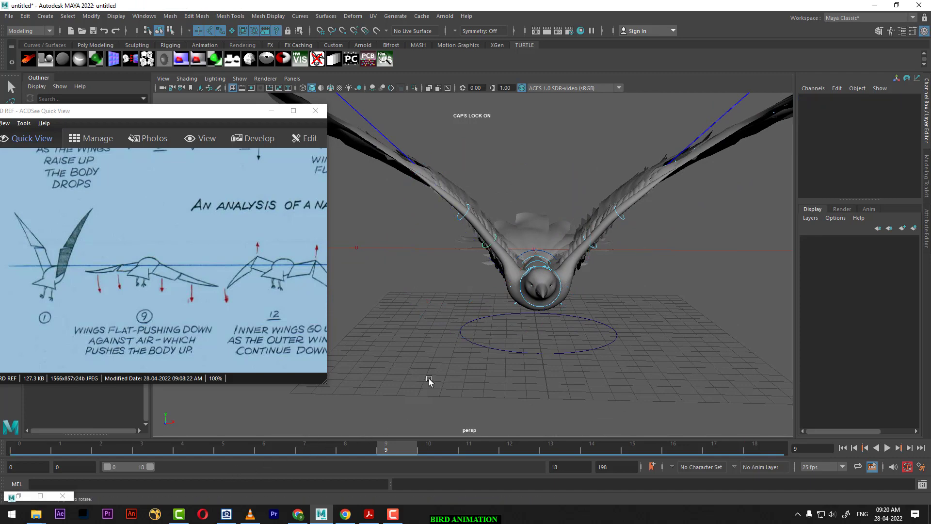
pyautogui.moveTo(74, 453); pyautogui.dragTo(57, 454)
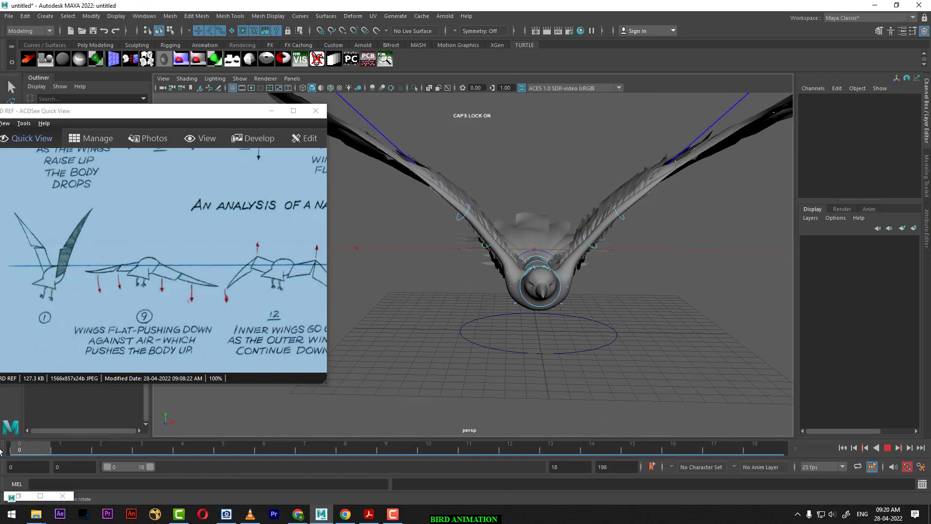
pyautogui.moveTo(611, 353)
pyautogui.keyDown('alt'); pyautogui.mouseDown()
pyautogui.moveTo(519, 299)
pyautogui.moveTo(405, 167)
pyautogui.mouseUp(); pyautogui.keyUp('alt')
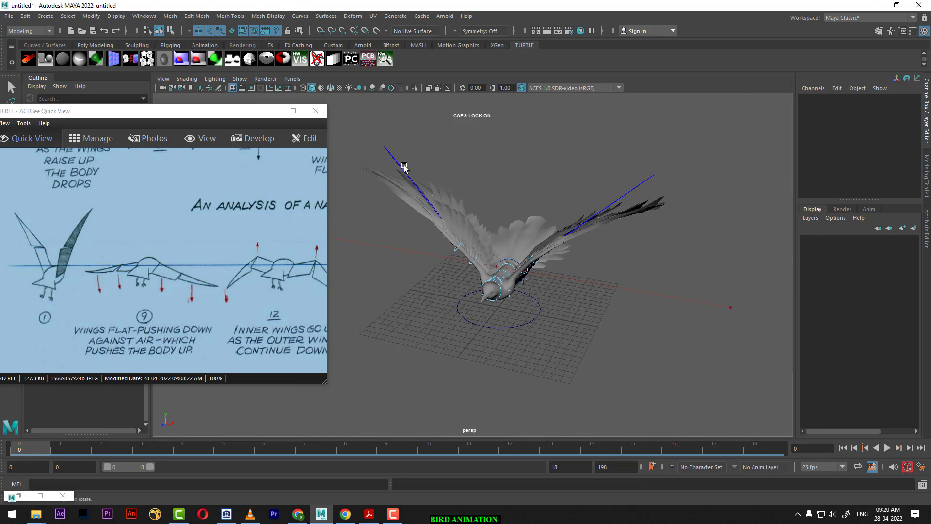
# - Put the selected control into a new display layer, layer1, set to reference
pyautogui.click(437, 195)
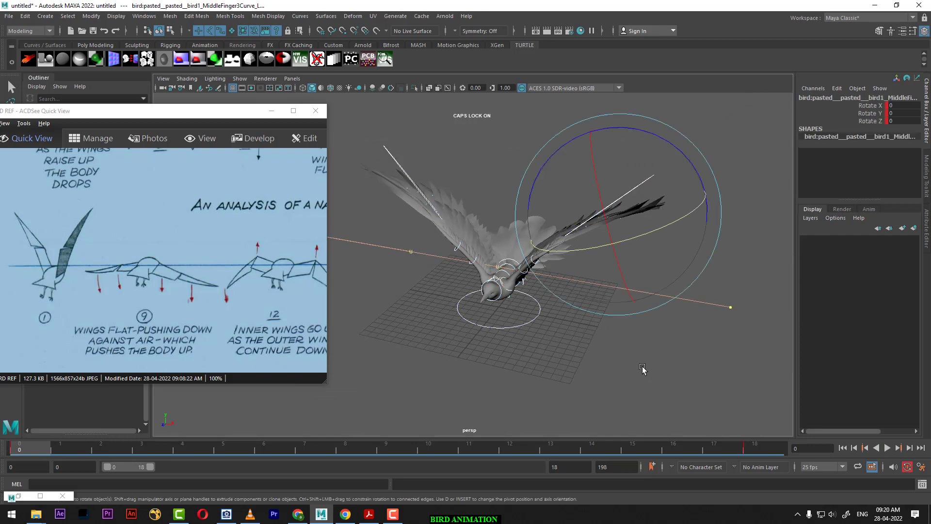
pyautogui.press('Up')
pyautogui.press('Up')
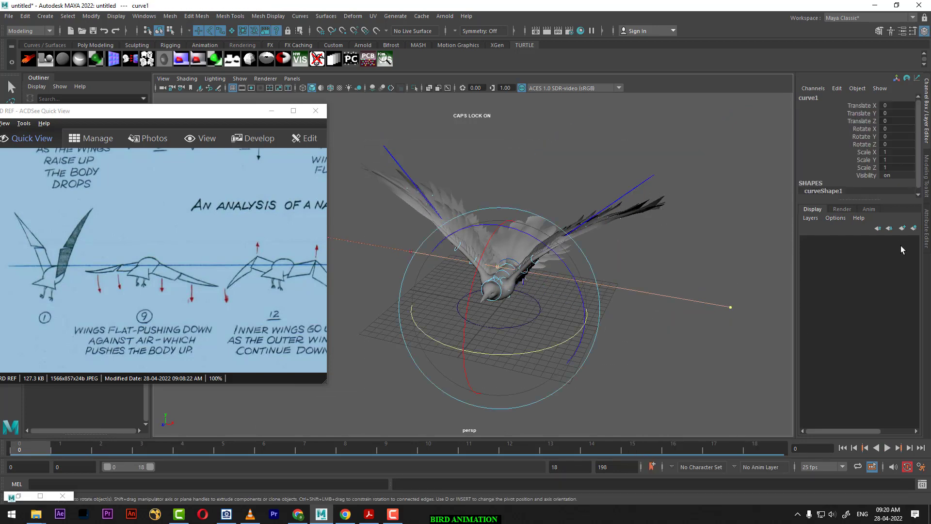
pyautogui.click(914, 228)
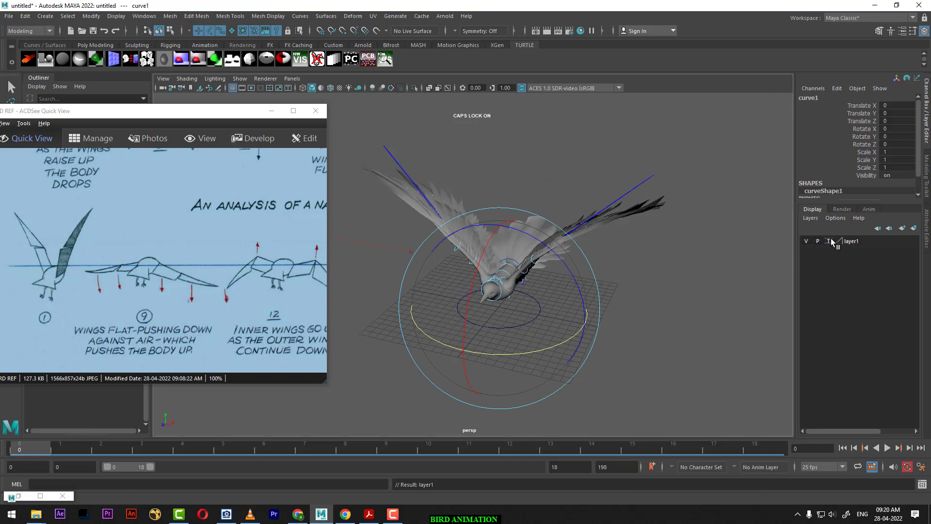
pyautogui.click(781, 288)
pyautogui.keyDown('alt'); pyautogui.moveTo(378, 340); pyautogui.dragTo(337, 393); pyautogui.keyUp('alt')
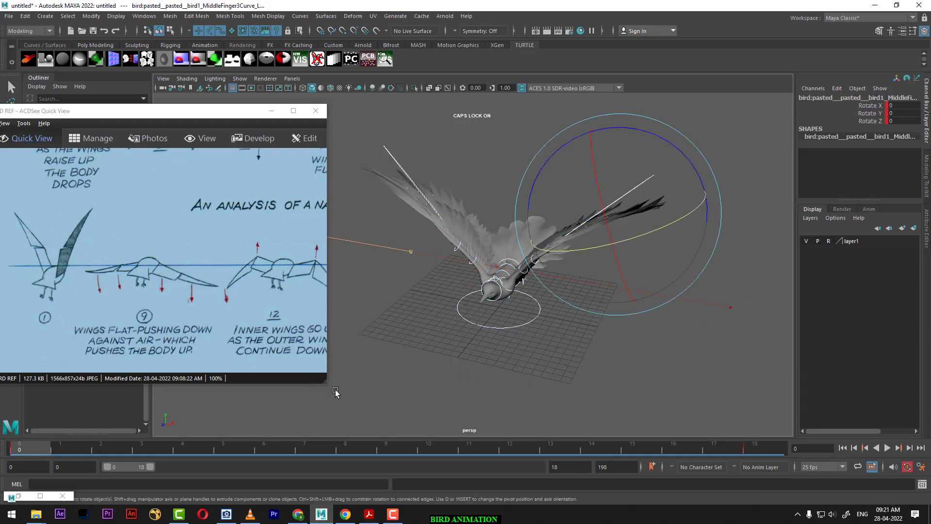
pyautogui.keyDown('alt'); pyautogui.moveTo(548, 340); pyautogui.dragTo(556, 366); pyautogui.keyUp('alt')
pyautogui.keyDown('alt'); pyautogui.moveTo(428, 405); pyautogui.dragTo(456, 392); pyautogui.keyUp('alt')
pyautogui.moveTo(456, 392)
pyautogui.keyDown('alt'); pyautogui.mouseDown(button='right')
pyautogui.moveTo(495, 368)
pyautogui.moveTo(547, 403)
pyautogui.mouseUp(button='right'); pyautogui.keyUp('alt')
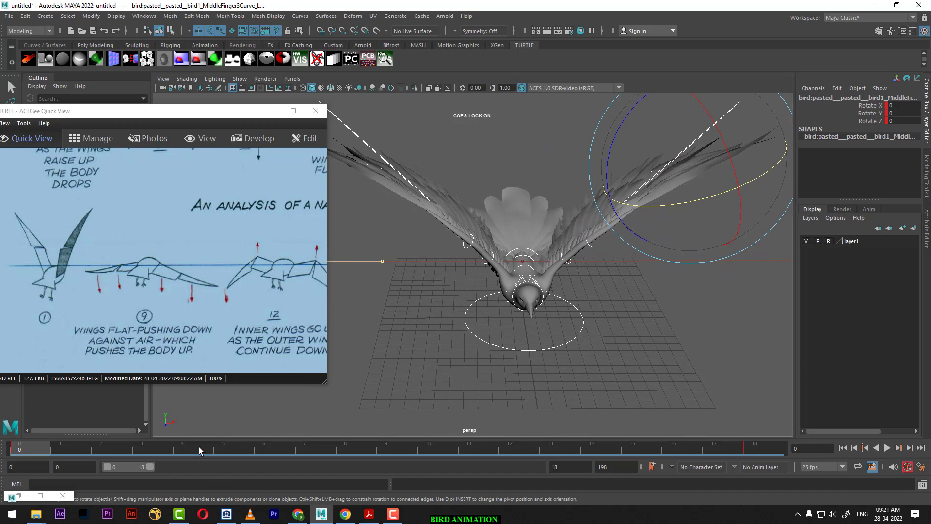
# - At frame 8, try raising the right wing with FKWristCurve_R, then undo the rotation
pyautogui.click(372, 454)
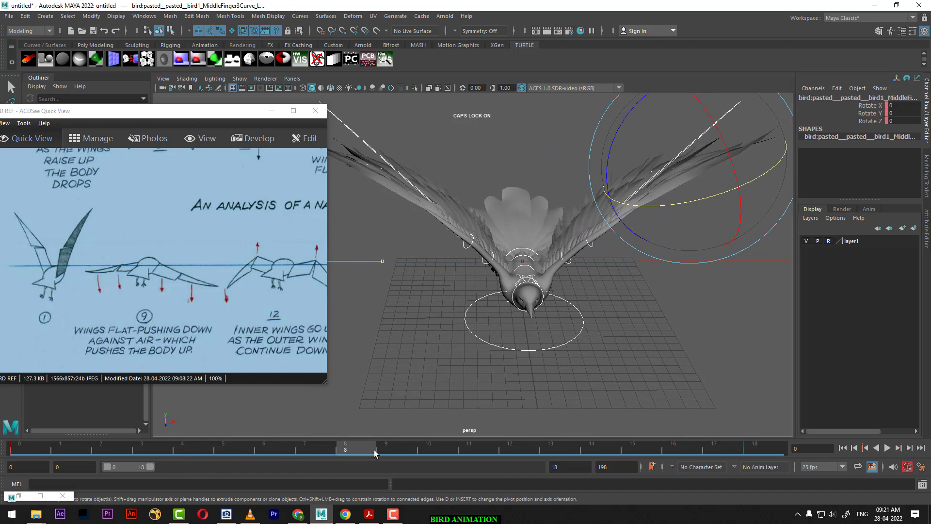
pyautogui.click(518, 420)
pyautogui.click(474, 241)
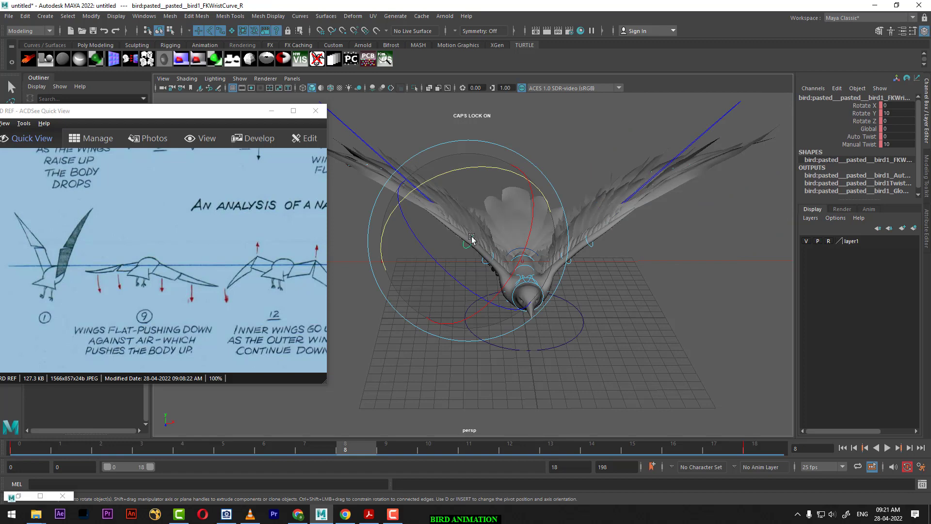
pyautogui.moveTo(474, 240); pyautogui.dragTo(467, 195)
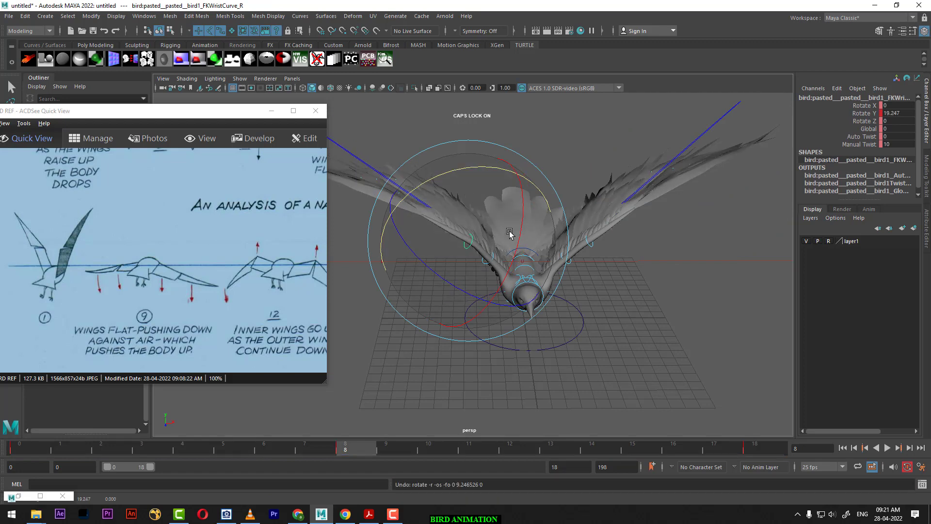
pyautogui.hotkey('ctrl', 'z')
pyautogui.moveTo(609, 350)
pyautogui.keyDown('alt'); pyautogui.mouseDown()
pyautogui.moveTo(610, 363)
pyautogui.moveTo(438, 474)
pyautogui.mouseUp(); pyautogui.keyUp('alt')
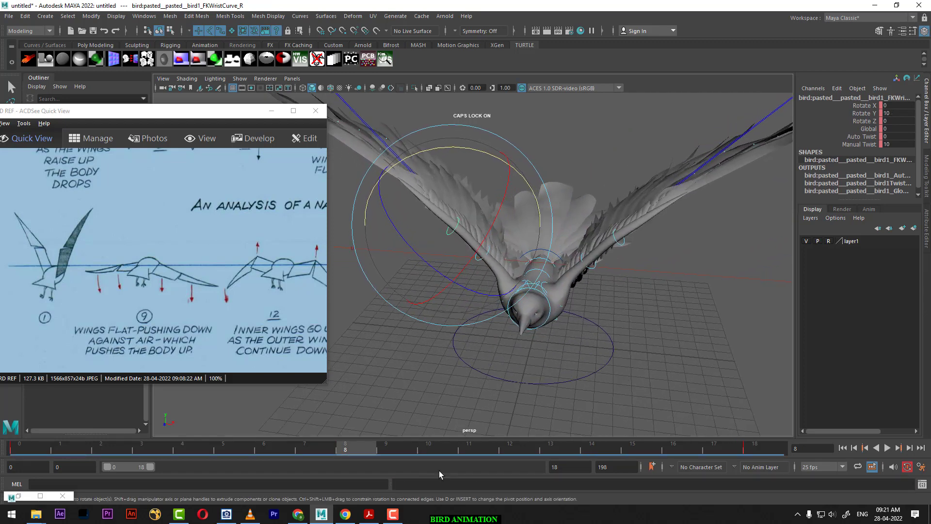
# - At frame 9, try bending the right wing with FKElbowCurve_R, then undo it
pyautogui.click(382, 450)
pyautogui.click(514, 252)
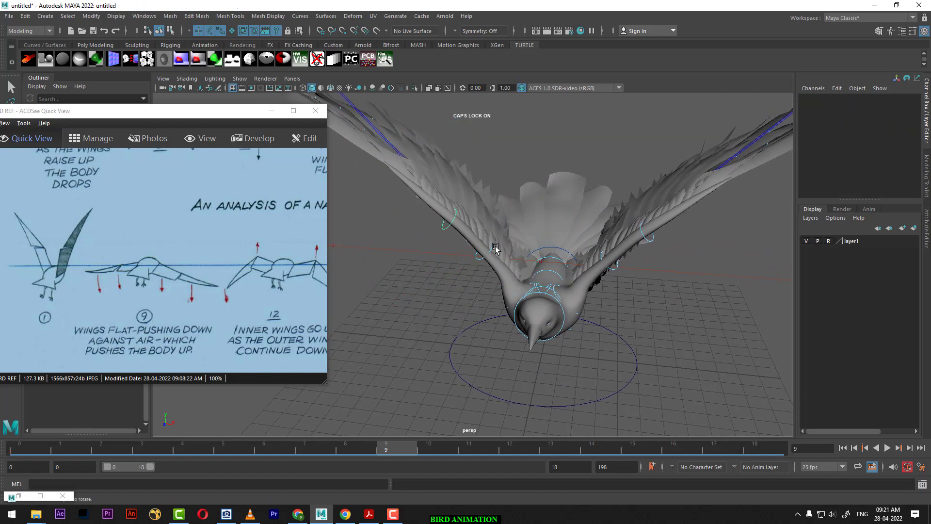
pyautogui.click(492, 247)
pyautogui.moveTo(526, 187)
pyautogui.mouseDown()
pyautogui.moveTo(512, 182)
pyautogui.moveTo(523, 183)
pyautogui.moveTo(457, 262)
pyautogui.moveTo(505, 266)
pyautogui.mouseUp()
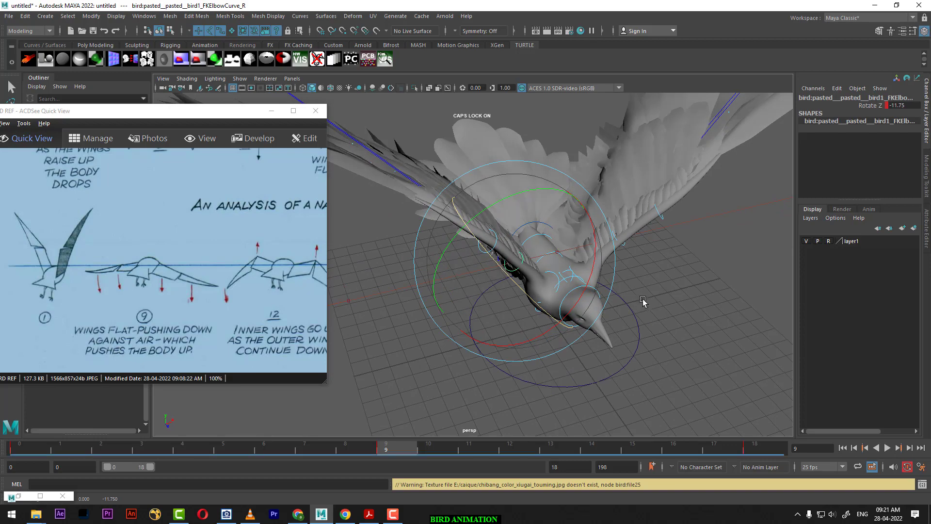
pyautogui.hotkey('ctrl', 'z')
pyautogui.hotkey('ctrl', 'z')
pyautogui.hotkey('ctrl', 'z')
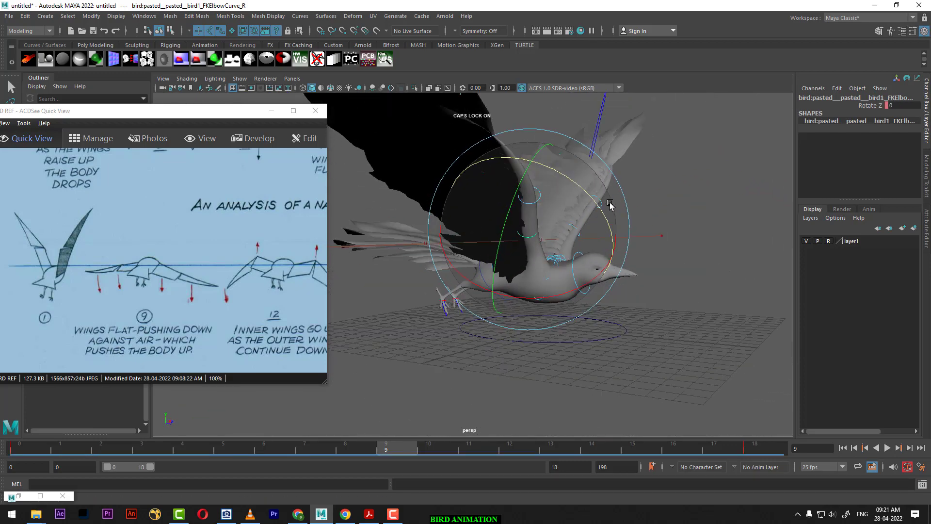
pyautogui.moveTo(611, 205)
pyautogui.keyDown('alt'); pyautogui.mouseDown()
pyautogui.moveTo(498, 226)
pyautogui.moveTo(556, 198)
pyautogui.moveTo(460, 203)
pyautogui.mouseUp(); pyautogui.keyUp('alt')
# - Select the right shoulder control and rotate the right wing down at frame 9
pyautogui.click(14, 452)
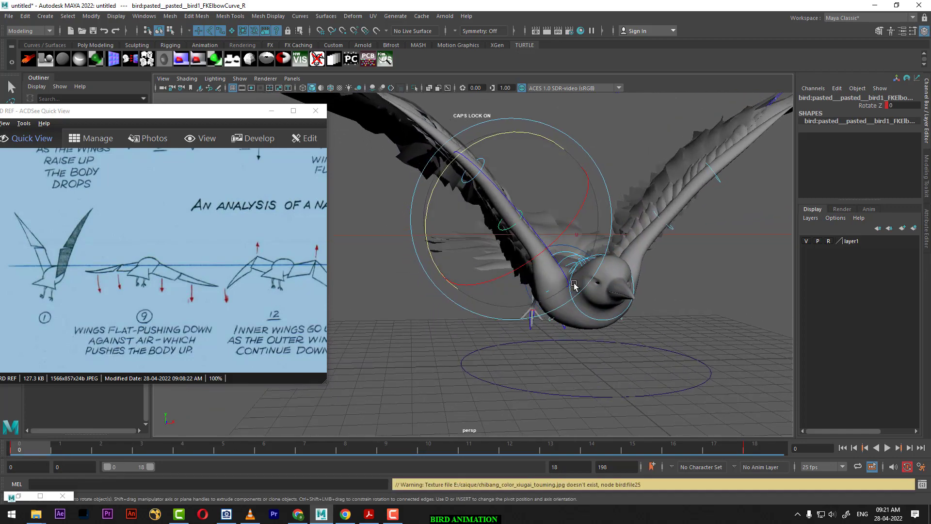
pyautogui.keyDown('alt'); pyautogui.moveTo(707, 228); pyautogui.dragTo(573, 345); pyautogui.keyUp('alt')
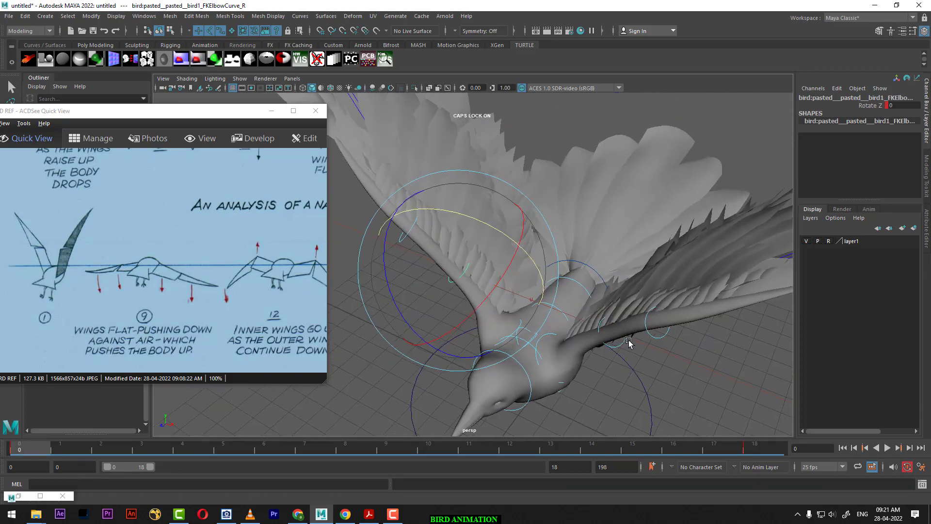
pyautogui.click(572, 345)
pyautogui.click(545, 309)
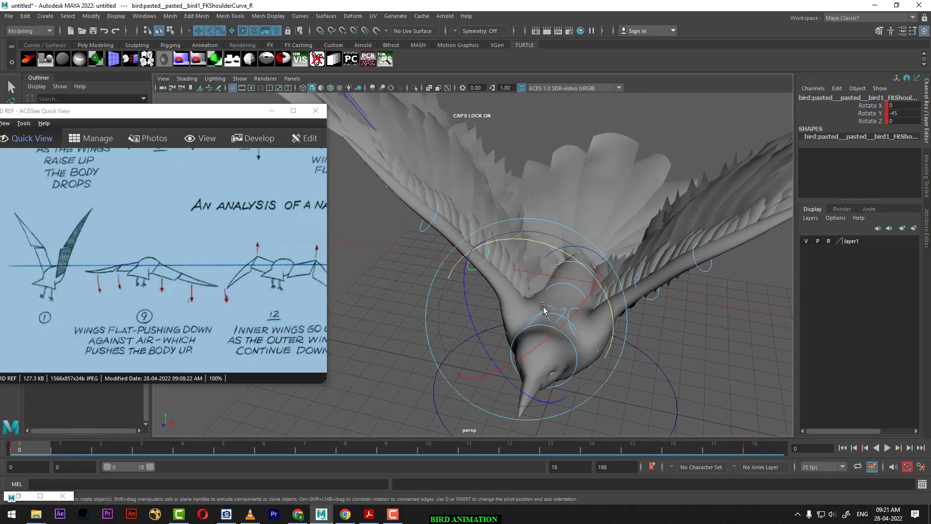
pyautogui.moveTo(546, 309)
pyautogui.keyDown('alt'); pyautogui.mouseDown()
pyautogui.moveTo(590, 327)
pyautogui.moveTo(584, 338)
pyautogui.mouseUp(); pyautogui.keyUp('alt')
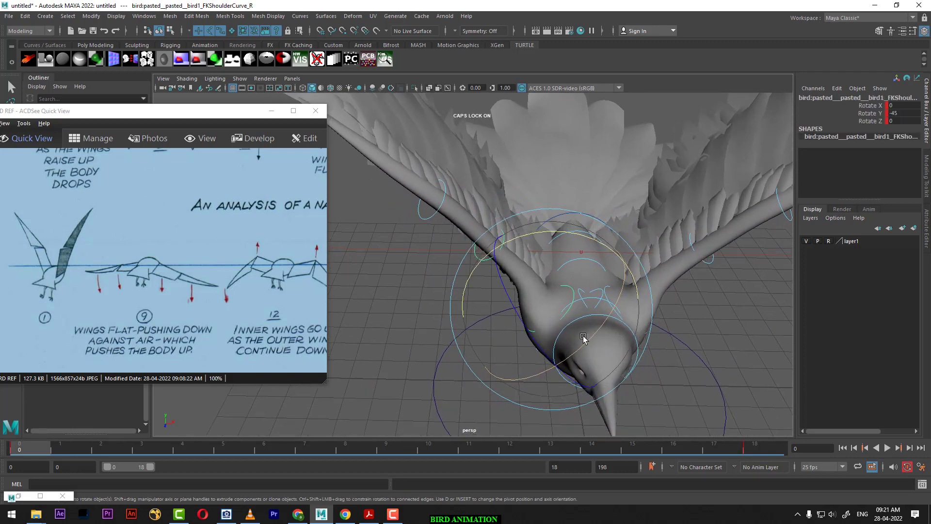
pyautogui.click(379, 452)
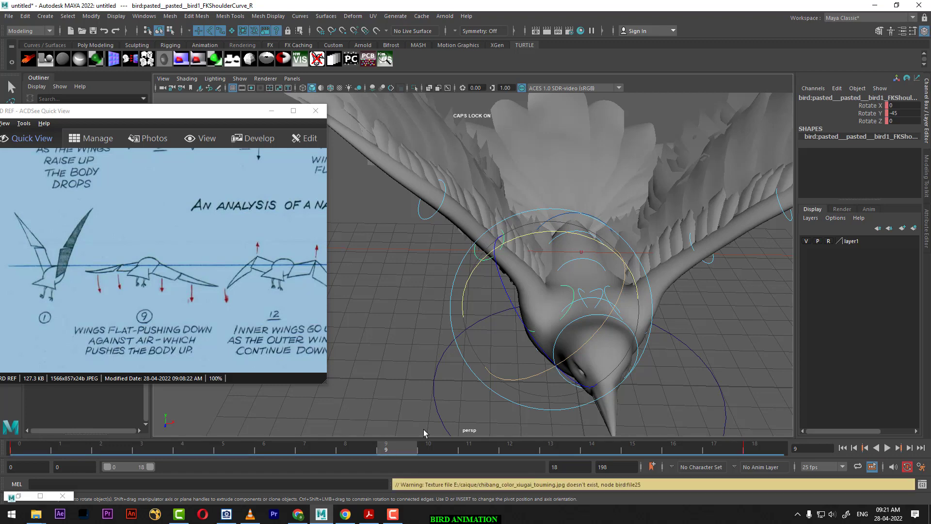
pyautogui.moveTo(578, 231)
pyautogui.mouseDown()
pyautogui.moveTo(516, 237)
pyautogui.moveTo(608, 348)
pyautogui.mouseUp()
# - In the front view, set the right shoulder's Rotate Y to -0.3
pyautogui.press('space')
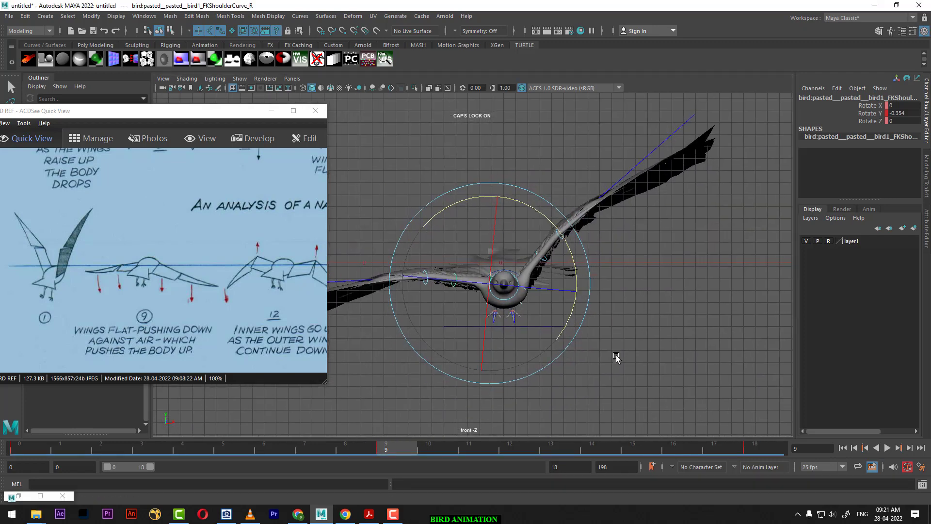
pyautogui.keyDown('alt'); pyautogui.moveTo(606, 344); pyautogui.dragTo(659, 342, button='middle'); pyautogui.keyUp('alt')
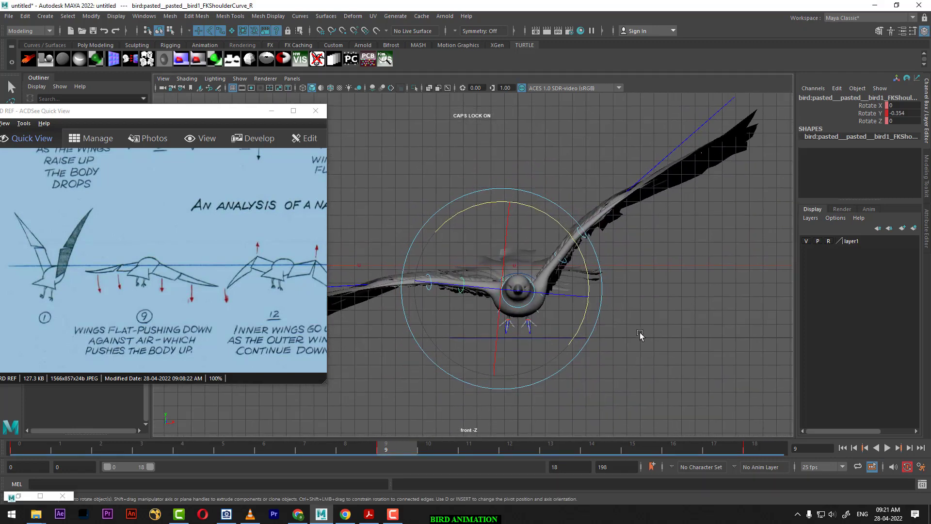
pyautogui.keyDown('alt'); pyautogui.moveTo(655, 316); pyautogui.dragTo(698, 360, button='right'); pyautogui.keyUp('alt')
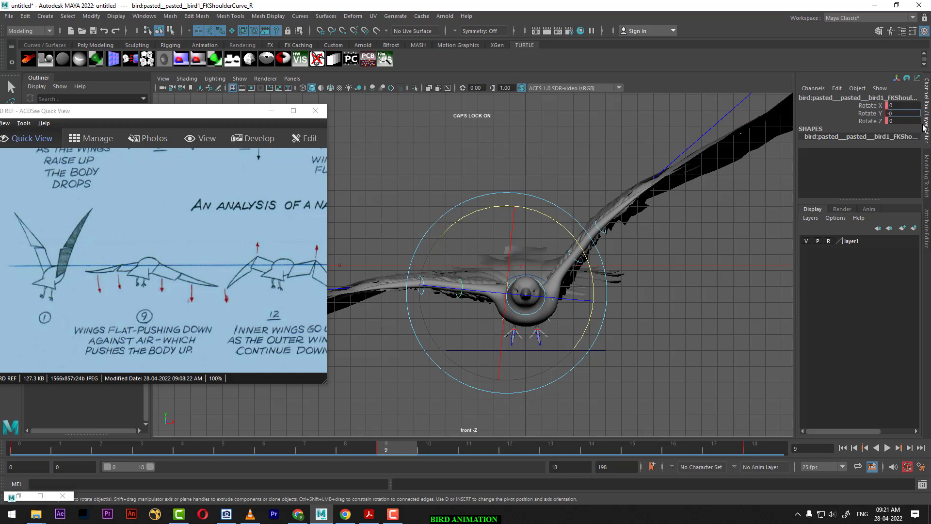
pyautogui.write('.3')
pyautogui.press('Return')
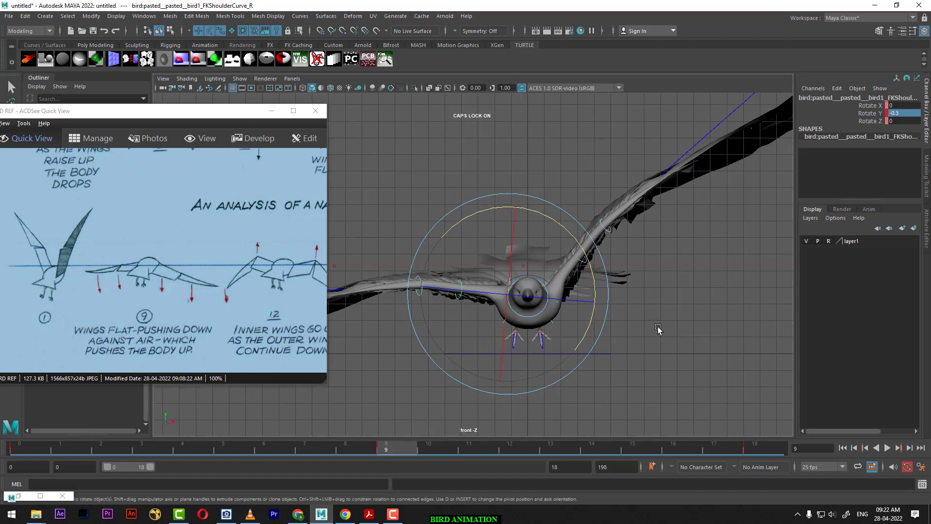
pyautogui.keyDown('alt'); pyautogui.moveTo(653, 312); pyautogui.dragTo(694, 372, button='middle'); pyautogui.keyUp('alt')
pyautogui.click(694, 372)
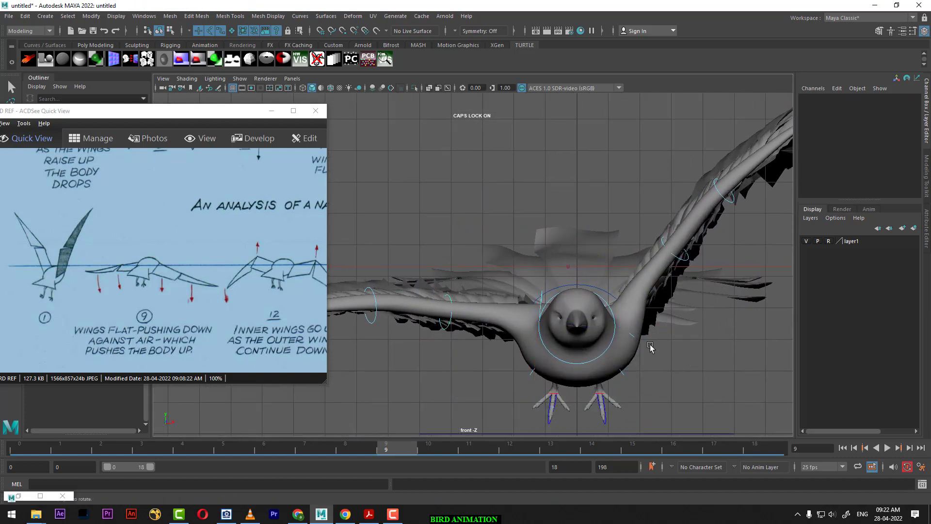
# - Set the left shoulder control's Rotate Y to -0.3 as well
pyautogui.click(633, 337)
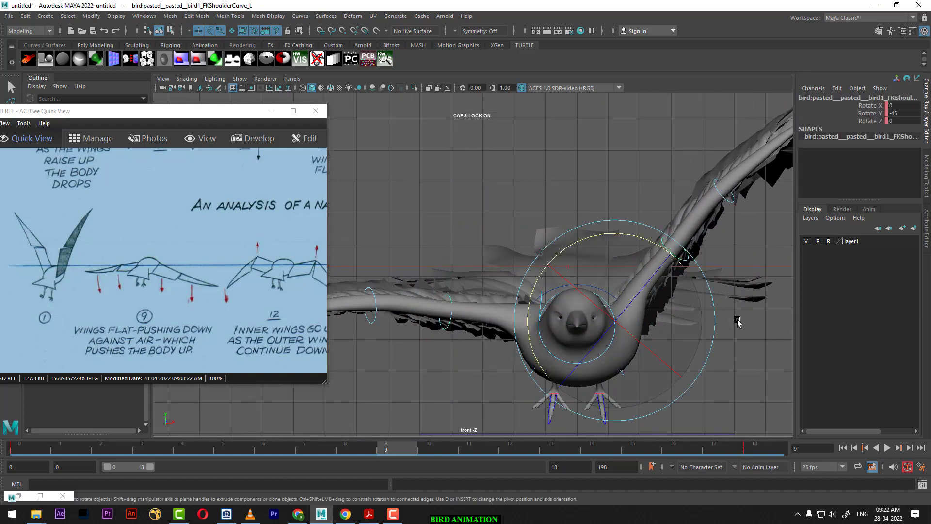
pyautogui.doubleClick(901, 114)
pyautogui.write('-0')
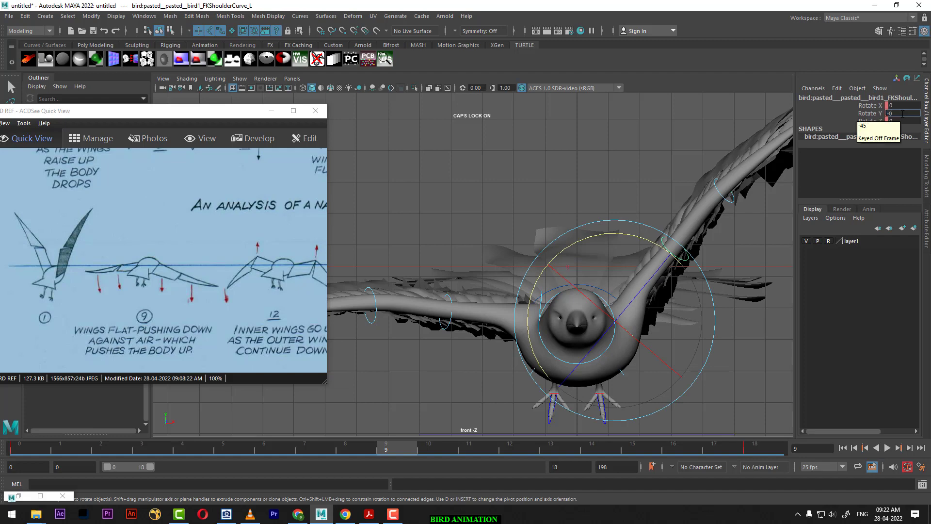
pyautogui.write('.3')
pyautogui.press('Return')
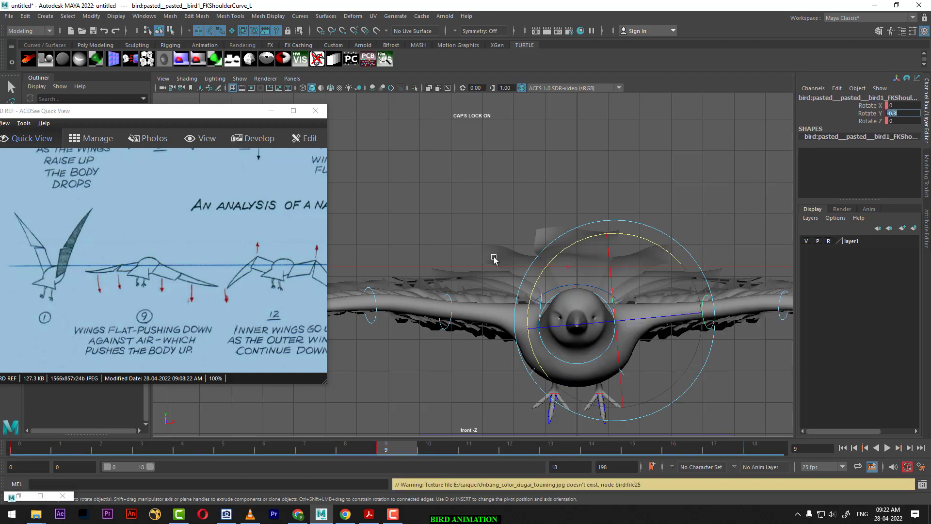
pyautogui.keyDown('alt'); pyautogui.moveTo(524, 268); pyautogui.dragTo(552, 257, button='middle'); pyautogui.keyUp('alt')
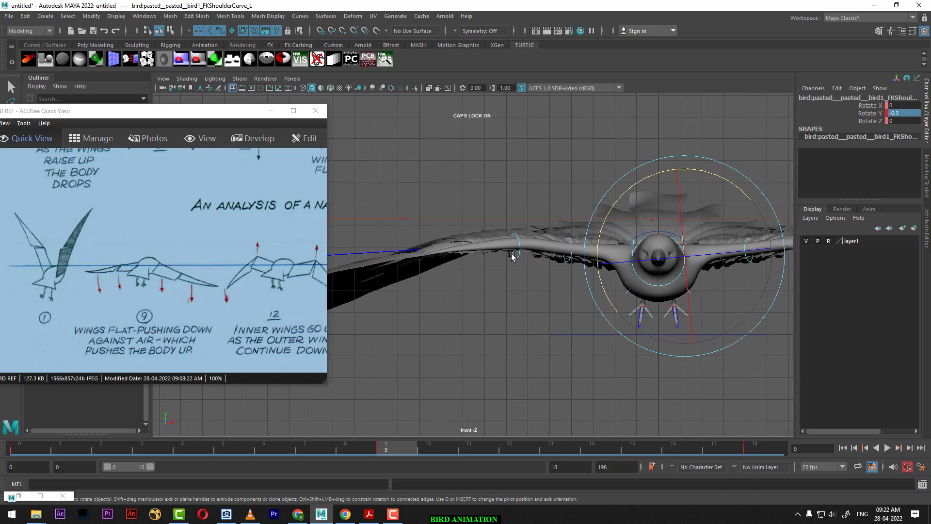
pyautogui.press('w')
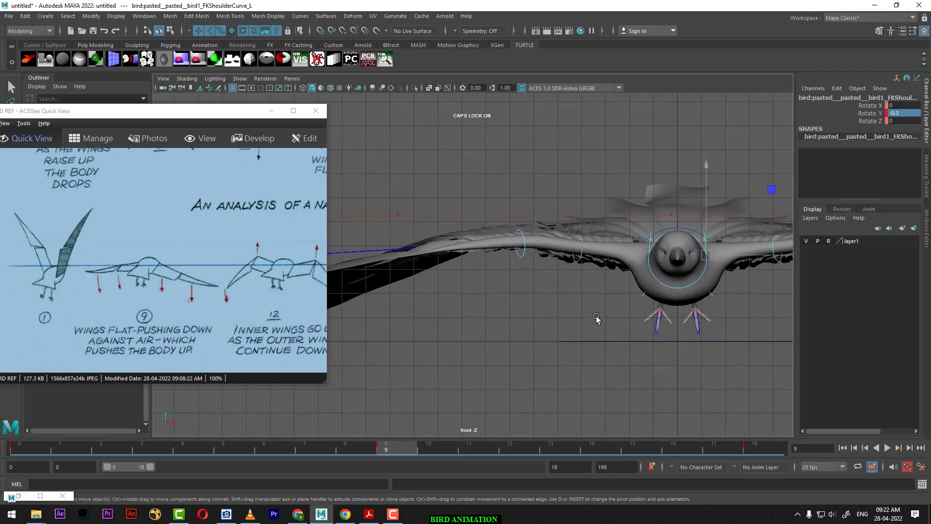
pyautogui.moveTo(562, 329)
pyautogui.keyDown('alt'); pyautogui.mouseDown()
pyautogui.moveTo(620, 305)
pyautogui.moveTo(528, 323)
pyautogui.moveTo(514, 342)
pyautogui.mouseUp(); pyautogui.keyUp('alt')
# - Lower the RootCurve body control slightly, to about Translate Y -0.41, at frame 9
pyautogui.click(514, 330)
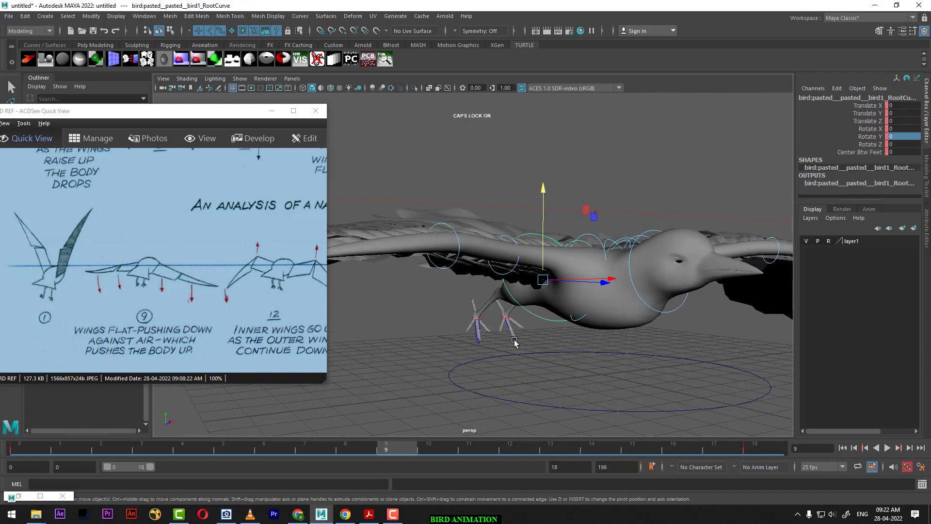
pyautogui.moveTo(547, 201); pyautogui.dragTo(548, 146)
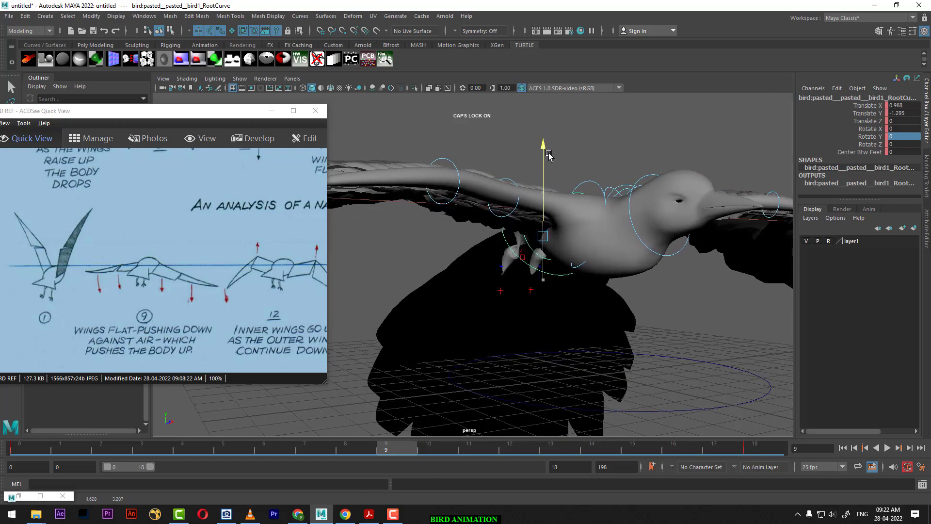
pyautogui.moveTo(557, 197)
pyautogui.keyDown('alt'); pyautogui.mouseDown()
pyautogui.moveTo(565, 384)
pyautogui.moveTo(483, 263)
pyautogui.mouseUp(); pyautogui.keyUp('alt')
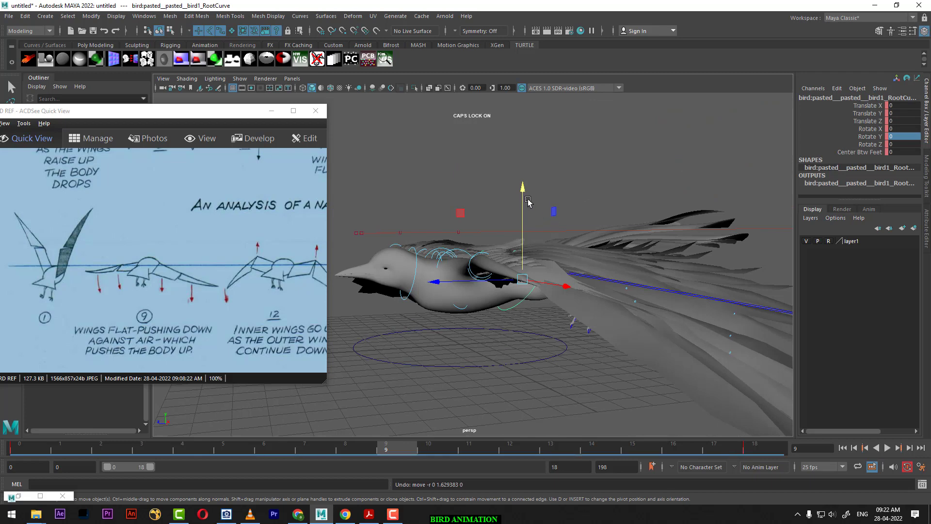
pyautogui.moveTo(523, 164)
pyautogui.mouseDown()
pyautogui.moveTo(520, 186)
pyautogui.moveTo(633, 233)
pyautogui.mouseUp()
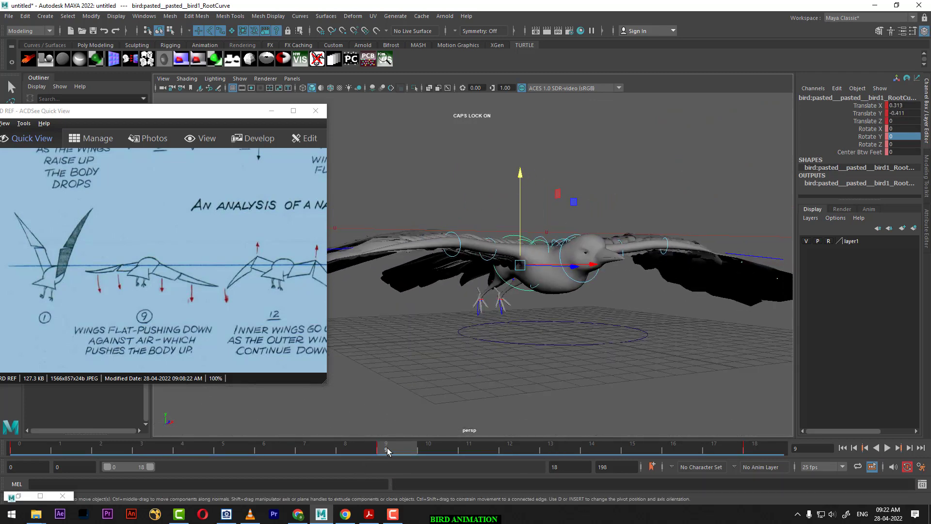
# - Play back the wing-flap cycle with Alt+V and stop it to check
pyautogui.hotkey('alt', 'v')
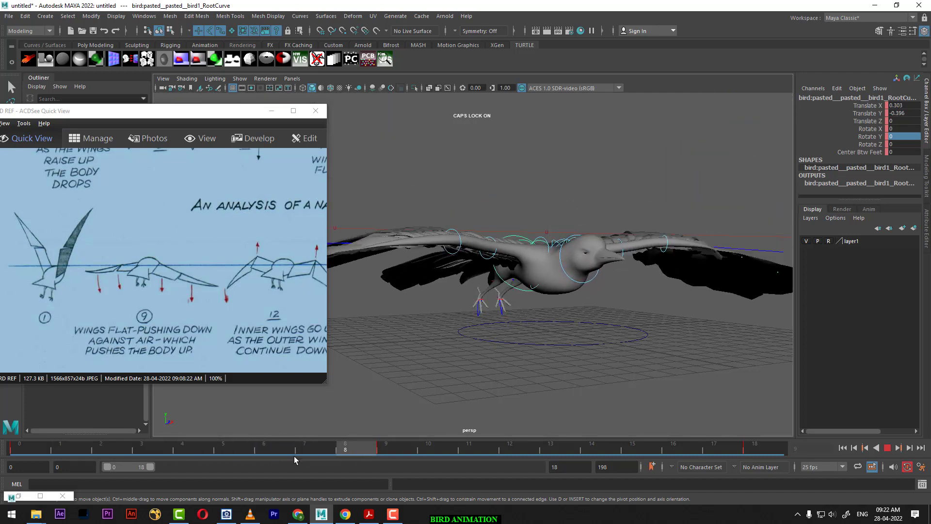
pyautogui.press('Escape')
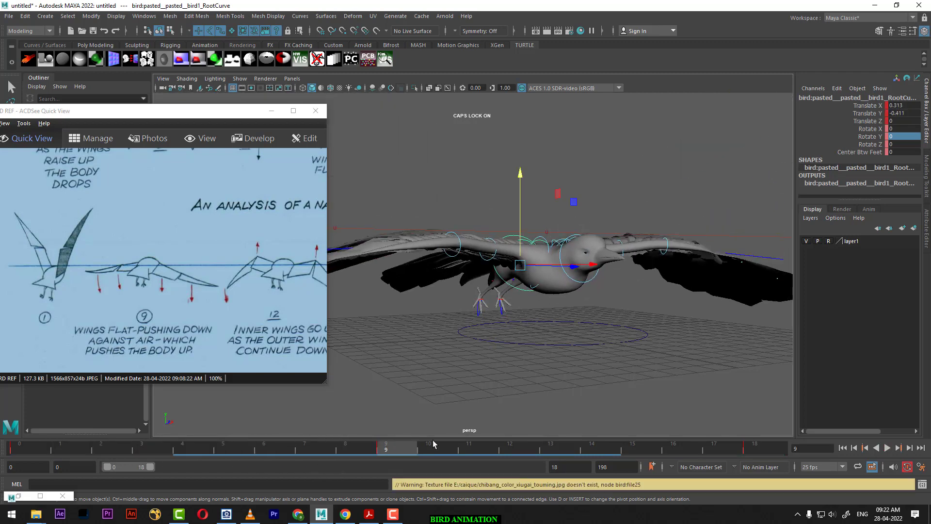
pyautogui.moveTo(537, 316)
pyautogui.keyDown('alt'); pyautogui.mouseDown()
pyautogui.moveTo(598, 250)
pyautogui.moveTo(615, 309)
pyautogui.moveTo(592, 311)
pyautogui.mouseUp(); pyautogui.keyUp('alt')
pyautogui.click(33, 450)
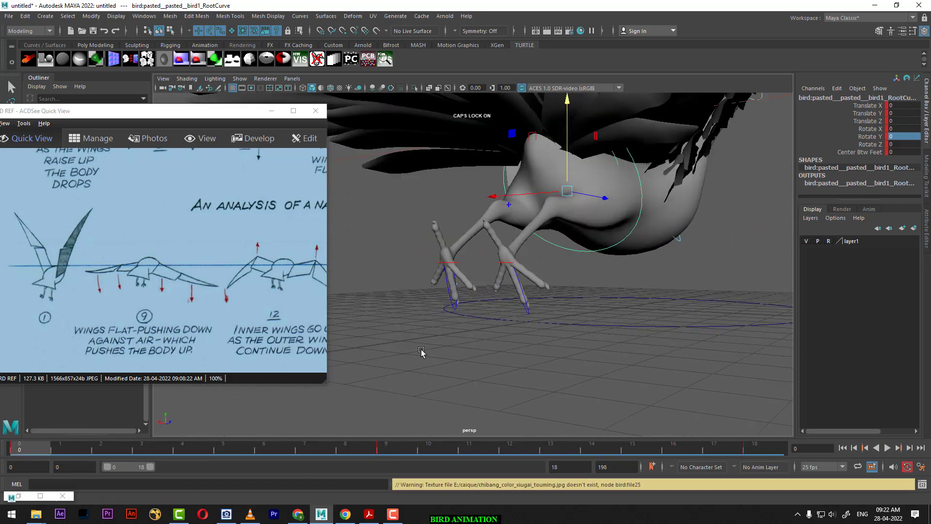
pyautogui.click(529, 310)
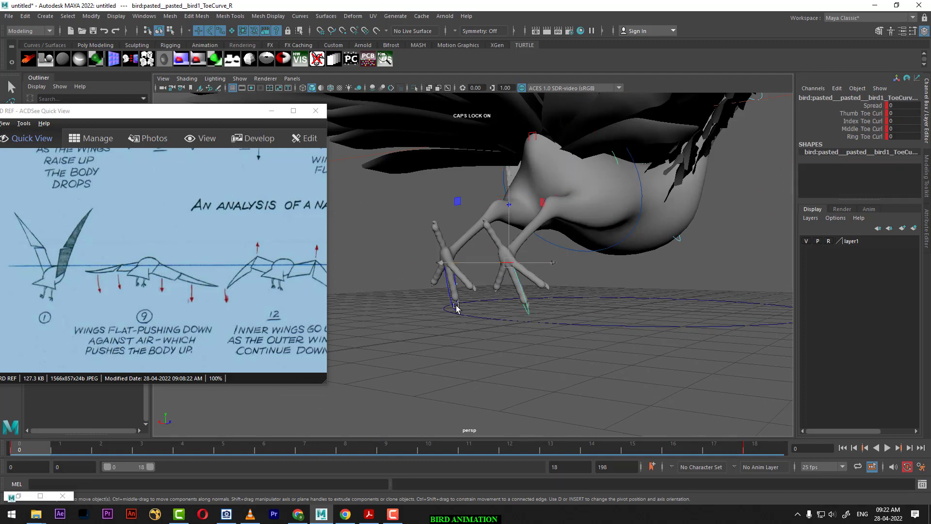
pyautogui.moveTo(567, 330)
pyautogui.keyDown('alt'); pyautogui.mouseDown()
pyautogui.moveTo(515, 274)
pyautogui.moveTo(528, 316)
pyautogui.moveTo(571, 282)
pyautogui.moveTo(624, 273)
pyautogui.mouseUp(); pyautogui.keyUp('alt')
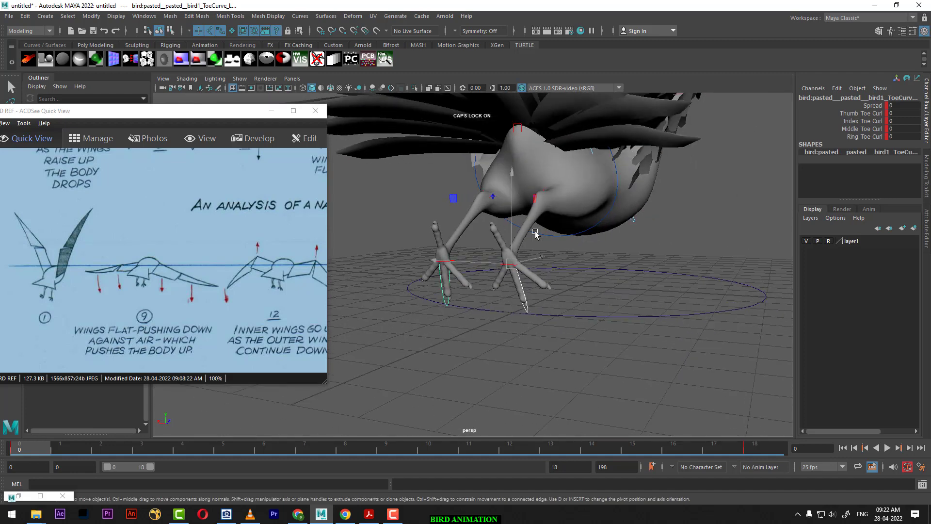
pyautogui.keyDown('alt'); pyautogui.moveTo(535, 233); pyautogui.dragTo(564, 269); pyautogui.keyUp('alt')
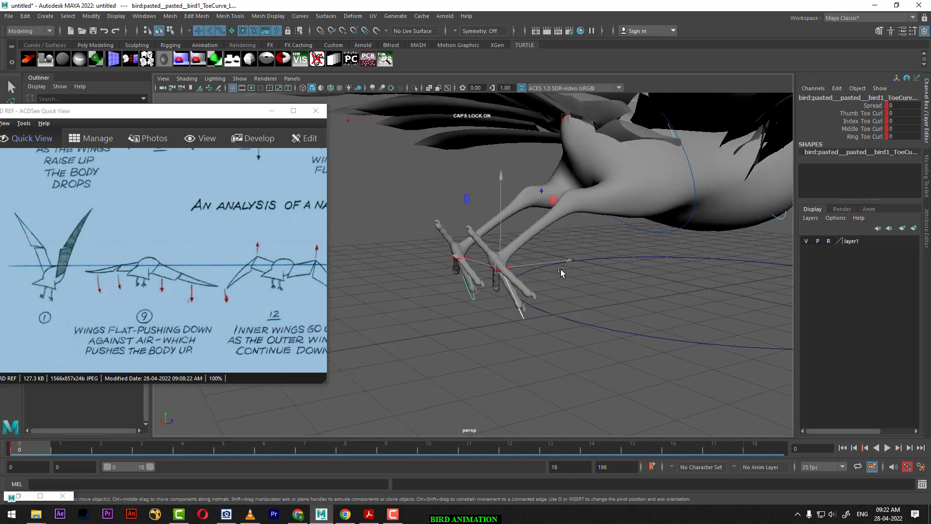
pyautogui.press('e')
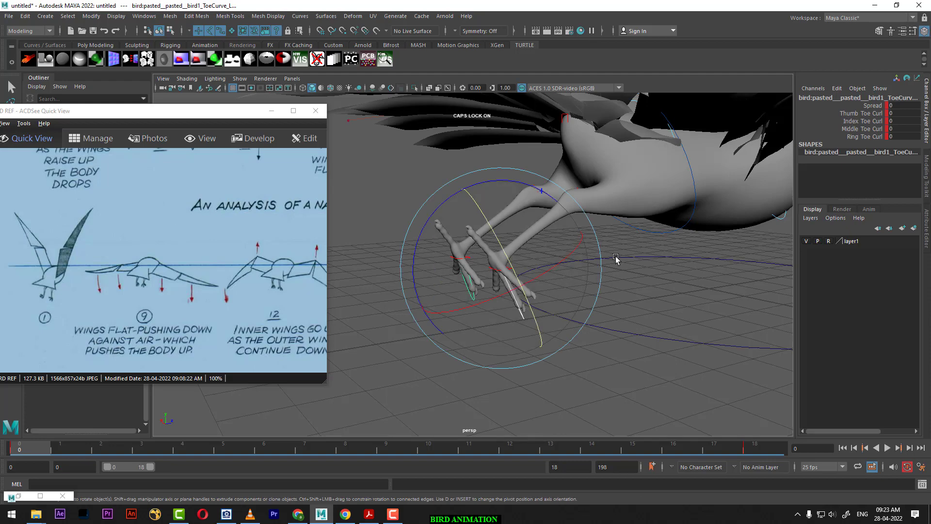
pyautogui.keyDown('alt'); pyautogui.moveTo(558, 274); pyautogui.dragTo(572, 249); pyautogui.keyUp('alt')
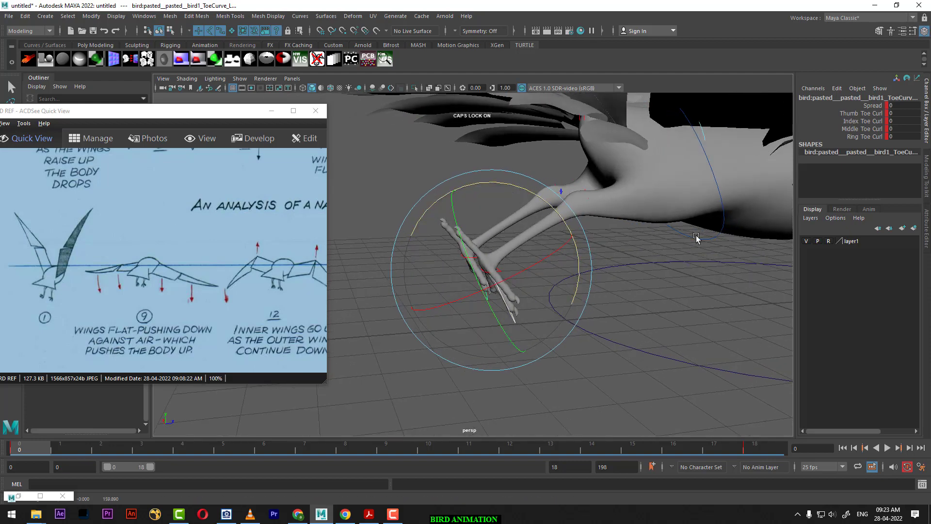
pyautogui.keyDown('alt'); pyautogui.moveTo(697, 234); pyautogui.dragTo(550, 252); pyautogui.keyUp('alt')
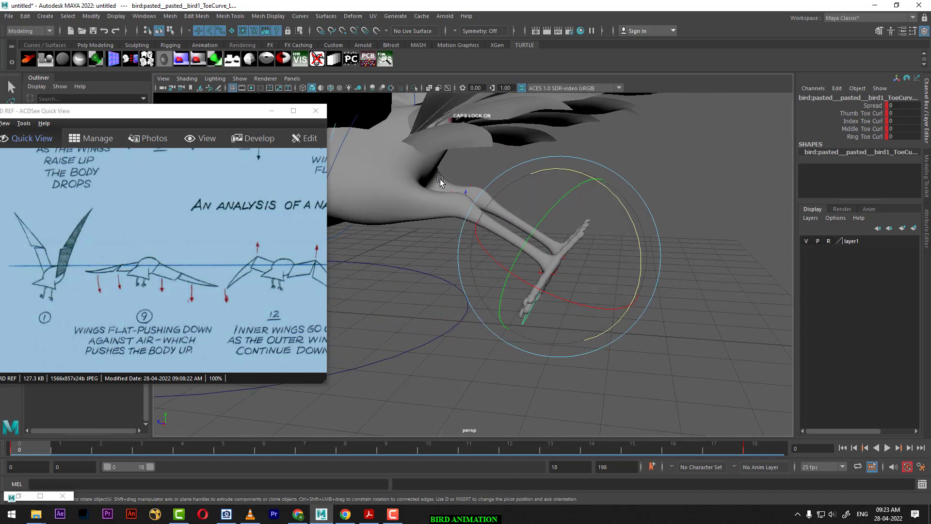
pyautogui.click(466, 193)
pyautogui.keyDown('alt'); pyautogui.moveTo(465, 193); pyautogui.dragTo(559, 164); pyautogui.keyUp('alt')
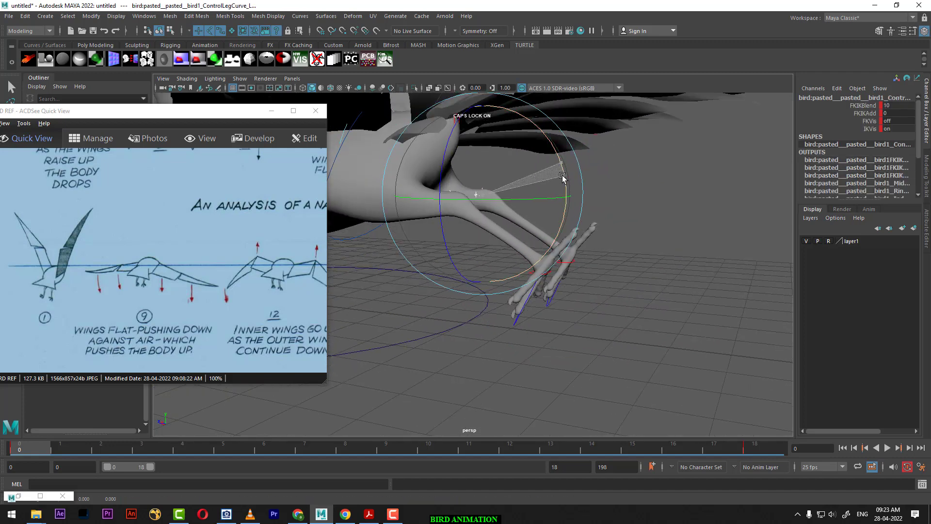
# - Move the IKLegCurve_R foot control forward and down, to about Translate Y -1.277, Z 1.441
pyautogui.click(604, 318)
pyautogui.keyDown('alt'); pyautogui.moveTo(604, 317); pyautogui.dragTo(583, 309); pyautogui.keyUp('alt')
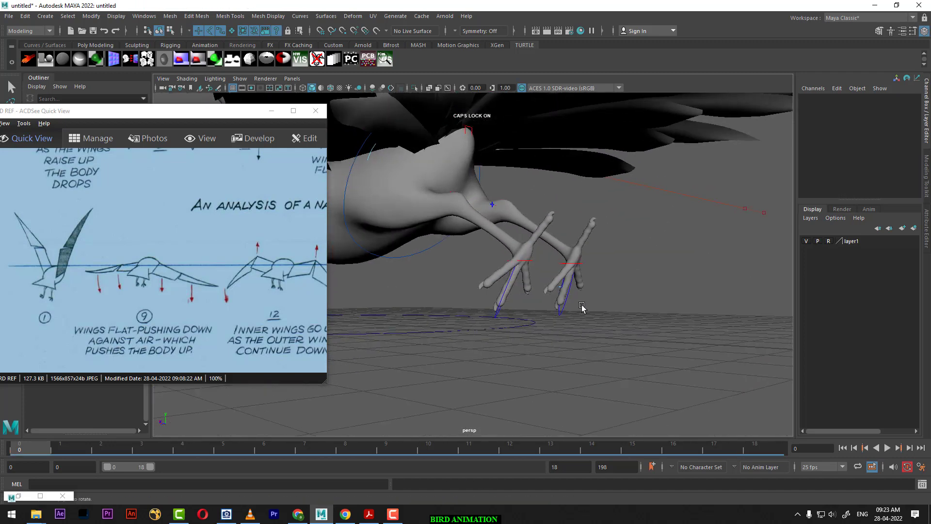
pyautogui.click(581, 264)
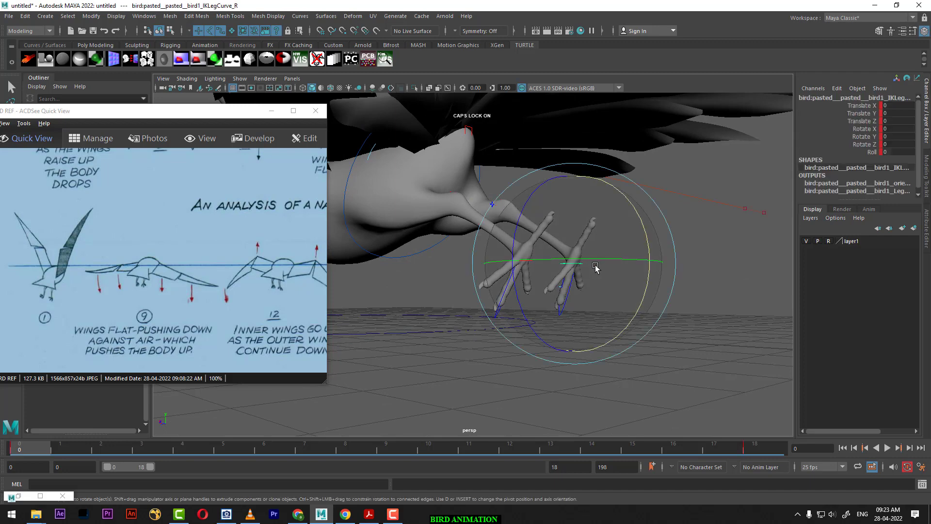
pyautogui.press('w')
pyautogui.moveTo(579, 258)
pyautogui.keyDown('alt'); pyautogui.mouseDown(button='right')
pyautogui.moveTo(618, 312)
pyautogui.moveTo(704, 355)
pyautogui.mouseUp(button='right'); pyautogui.keyUp('alt')
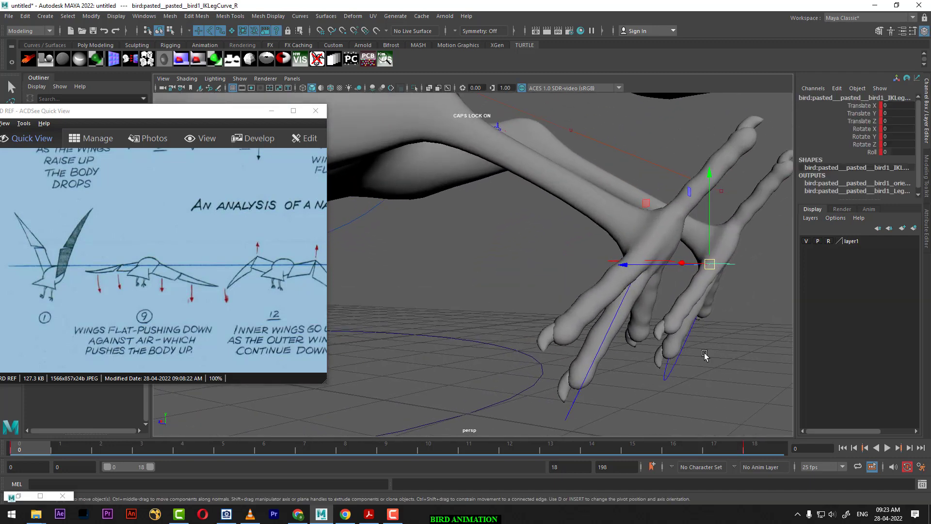
pyautogui.click(686, 270)
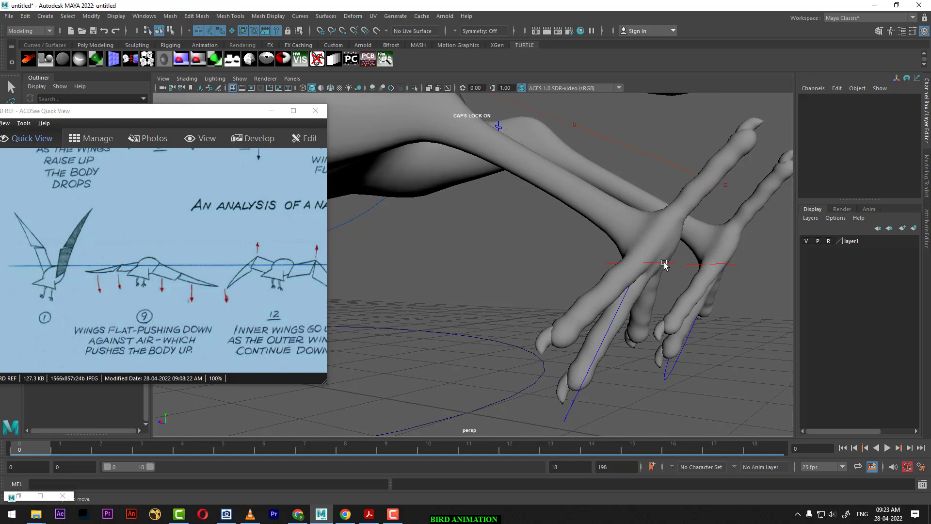
pyautogui.click(665, 264)
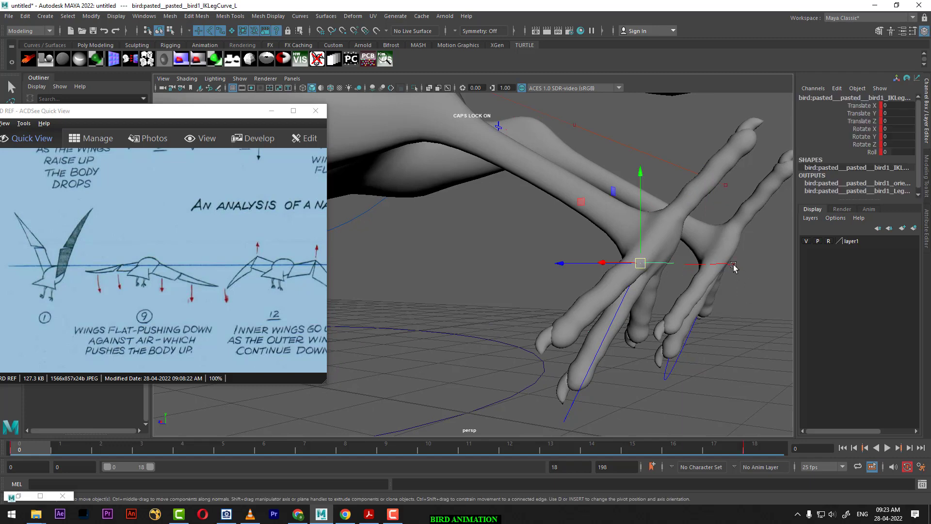
pyautogui.click(722, 309)
pyautogui.moveTo(721, 309)
pyautogui.keyDown('alt'); pyautogui.mouseDown()
pyautogui.moveTo(612, 180)
pyautogui.moveTo(609, 232)
pyautogui.mouseUp(); pyautogui.keyUp('alt')
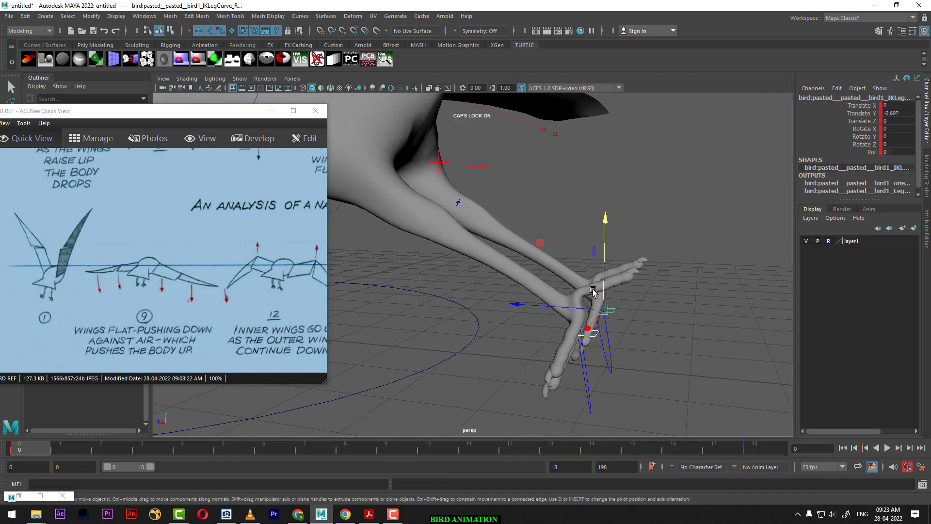
pyautogui.keyDown('alt'); pyautogui.moveTo(593, 291); pyautogui.dragTo(697, 270, button='middle'); pyautogui.keyUp('alt')
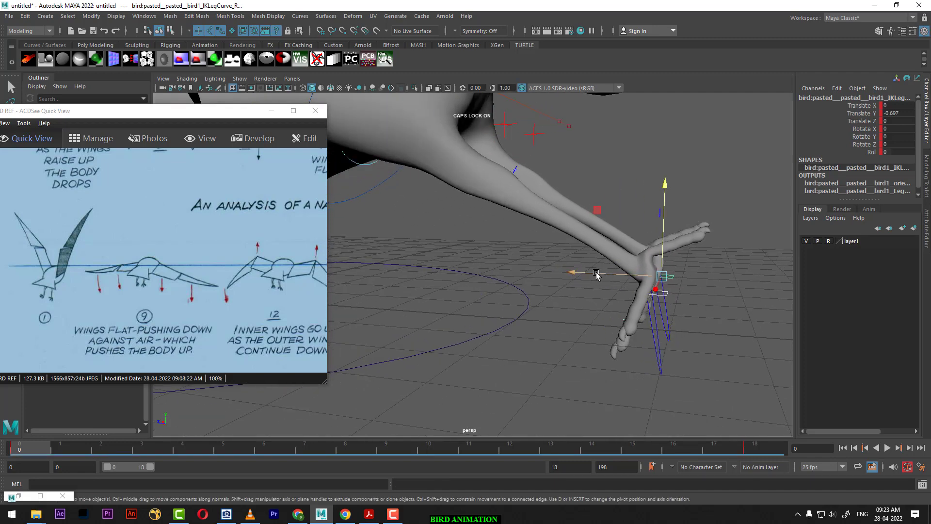
pyautogui.moveTo(628, 282)
pyautogui.mouseDown()
pyautogui.moveTo(538, 296)
pyautogui.moveTo(654, 296)
pyautogui.moveTo(509, 266)
pyautogui.mouseUp()
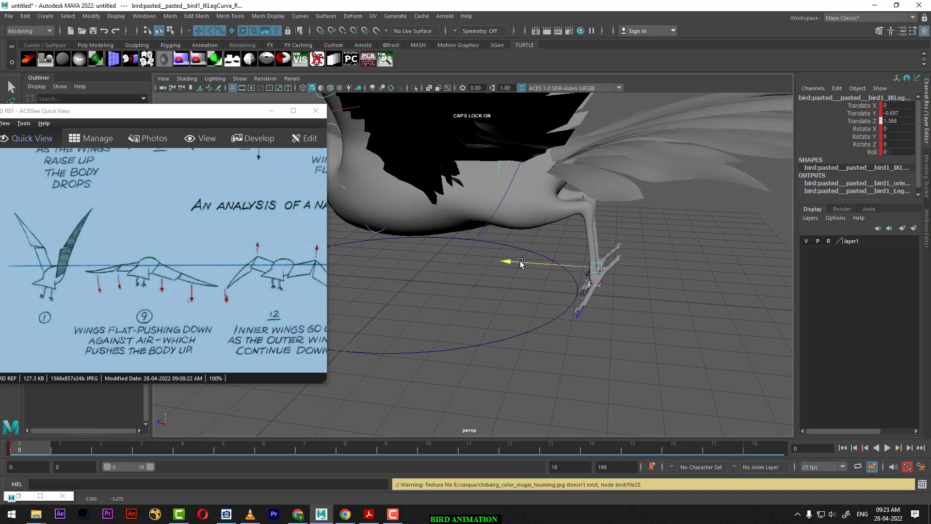
pyautogui.moveTo(601, 179); pyautogui.dragTo(605, 256)
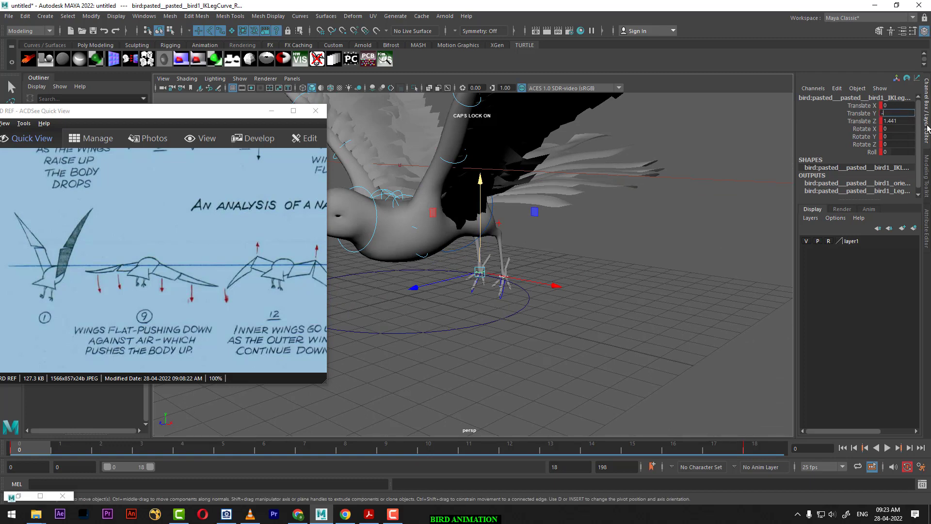
# - At frame 0, key the right foot at Translate Y -1.2 and Translate Z 1.5
pyautogui.press('Return')
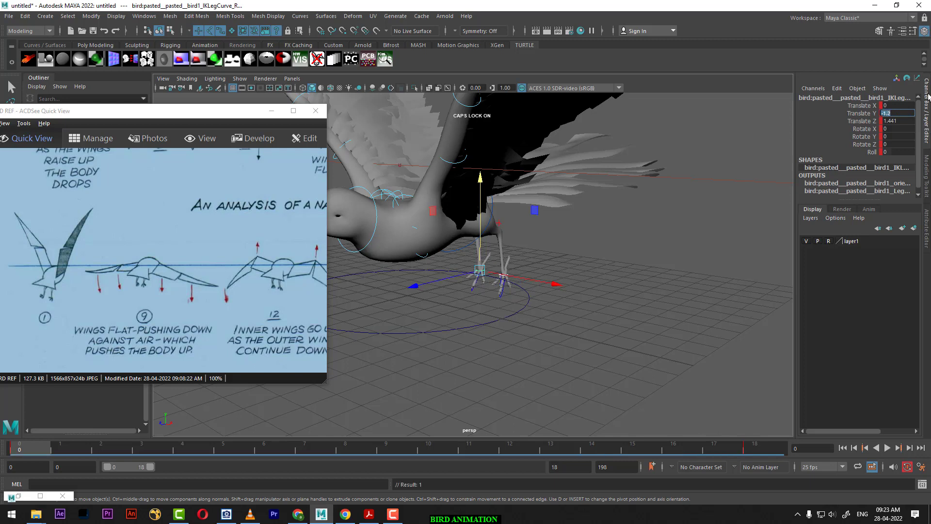
pyautogui.click(904, 120)
pyautogui.write('1.5')
pyautogui.press('Return')
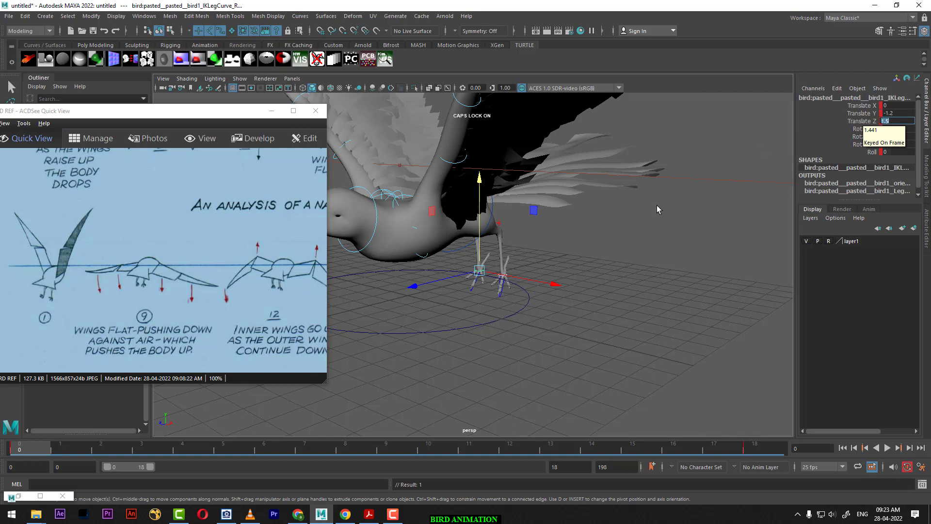
# - Key the right foot's Translate Z at 1.5 on frame 18
pyautogui.click(755, 452)
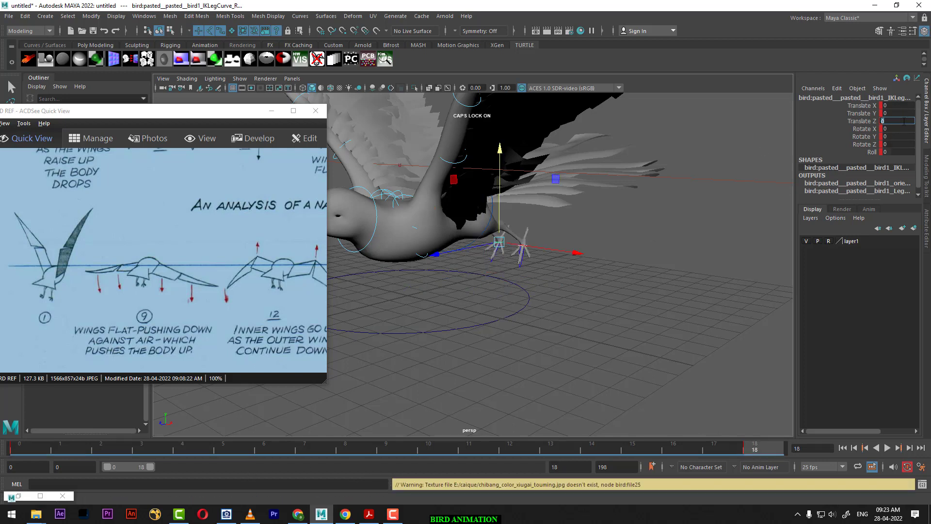
pyautogui.click(14, 450)
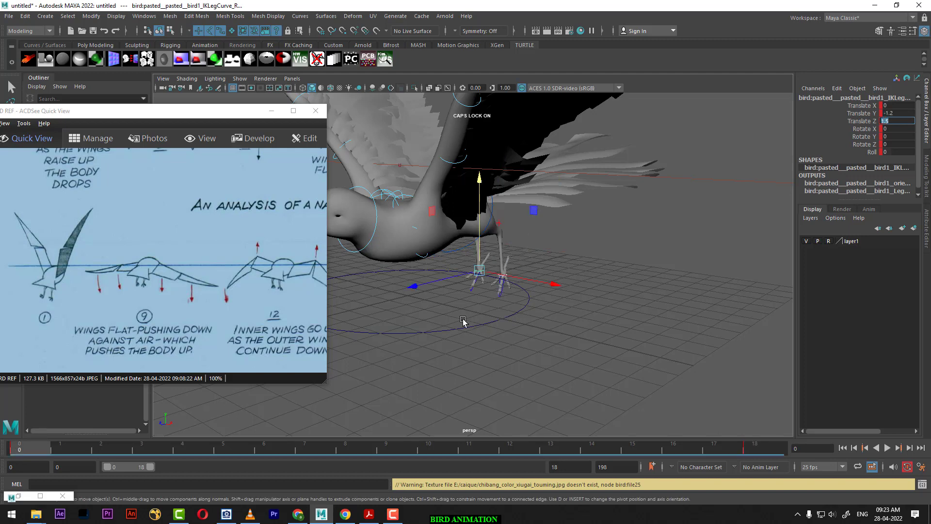
pyautogui.click(867, 122)
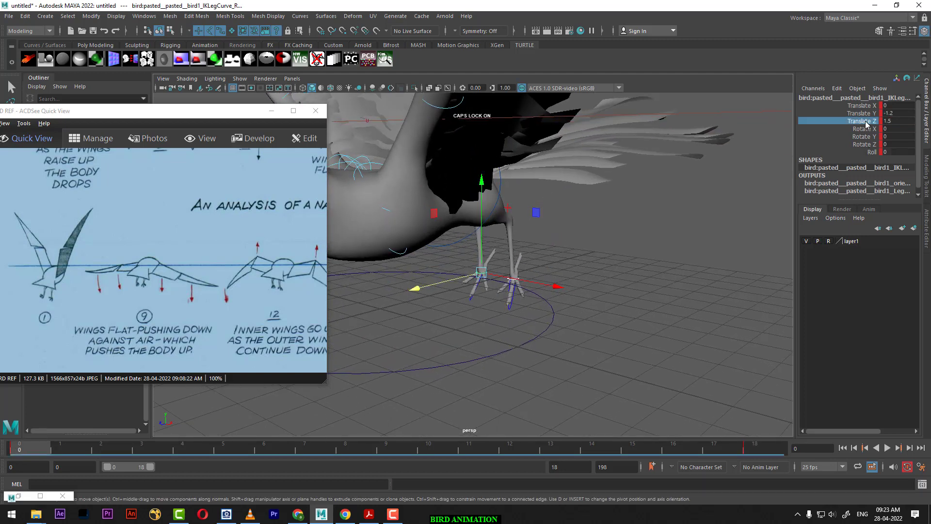
pyautogui.rightClick(893, 122)
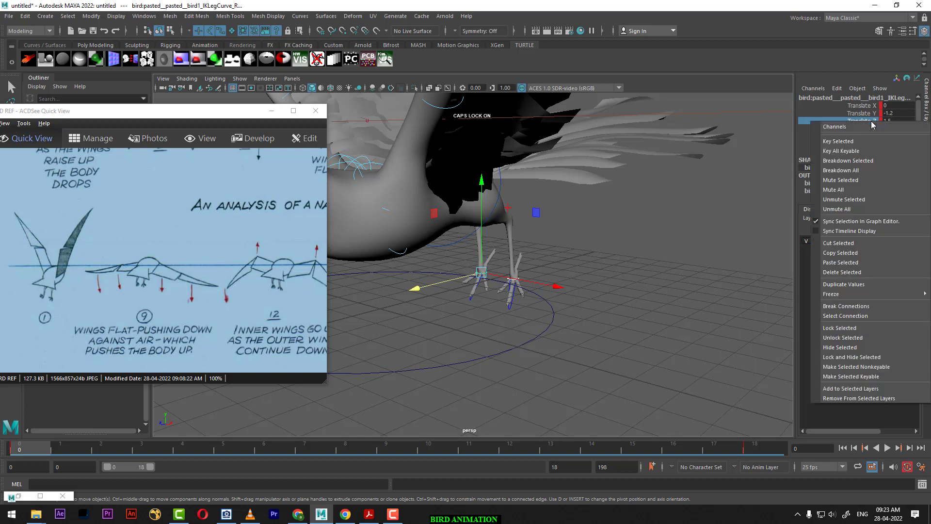
pyautogui.doubleClick(899, 121)
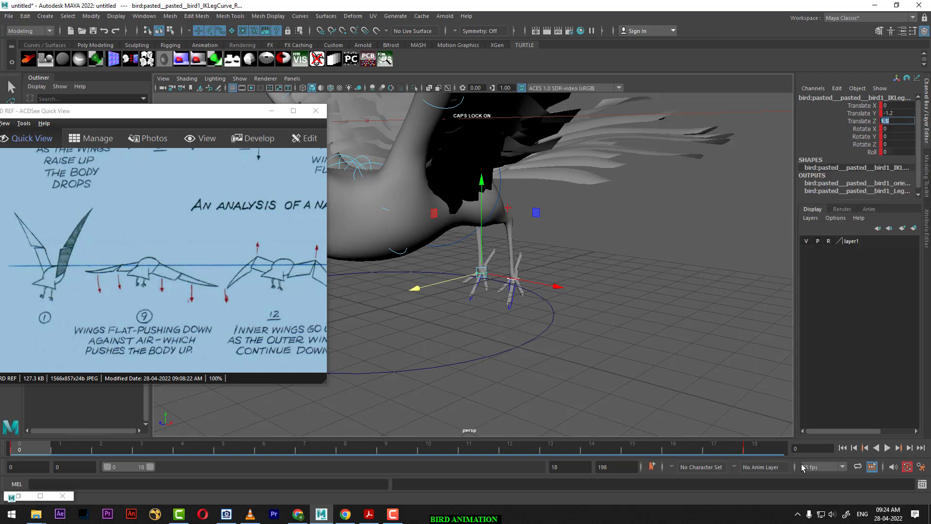
pyautogui.click(765, 452)
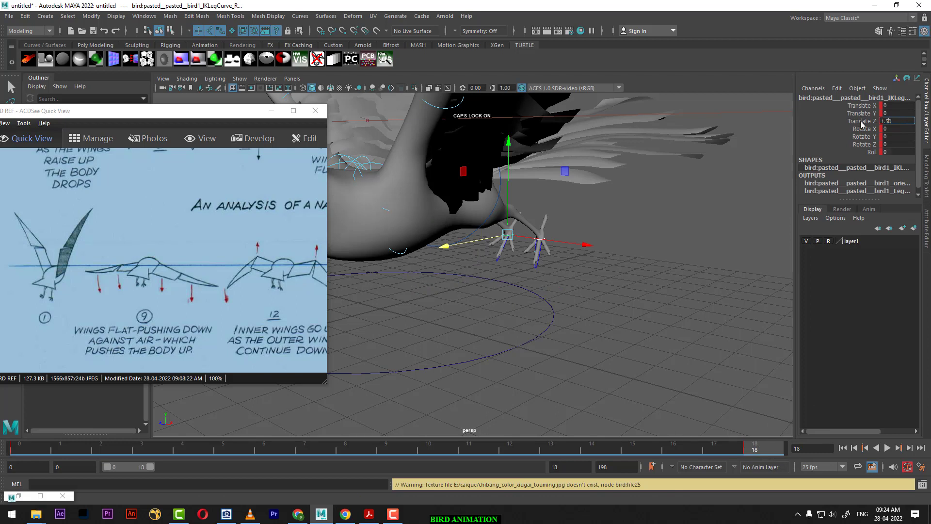
pyautogui.press('Return')
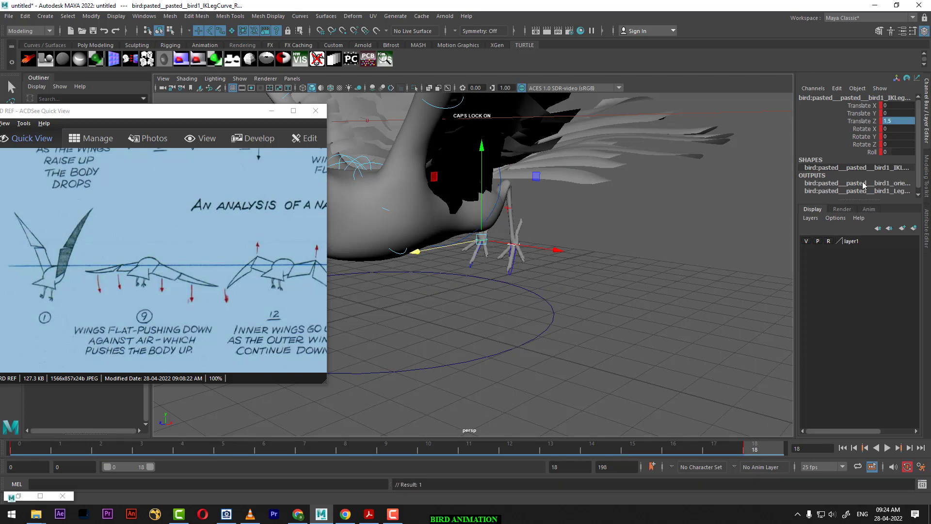
# - Key the right foot's Translate Y at -1.2 on frame 18
pyautogui.hotkey('alt', 'shift', 'v')
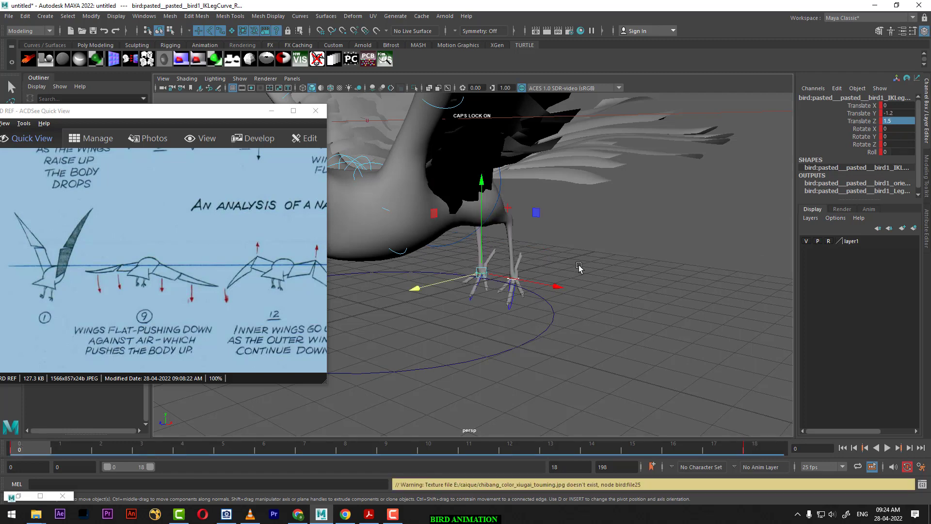
pyautogui.keyDown('alt'); pyautogui.moveTo(579, 267); pyautogui.dragTo(700, 365); pyautogui.keyUp('alt')
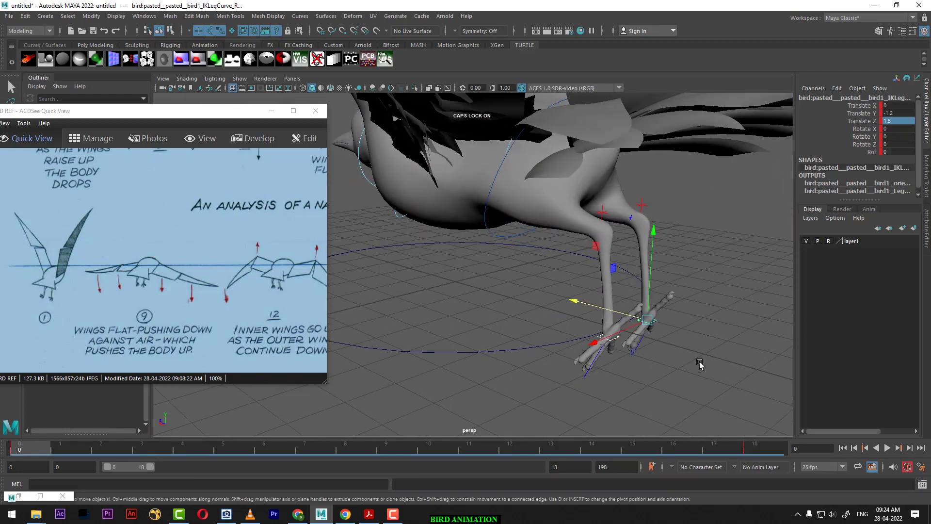
pyautogui.doubleClick(898, 113)
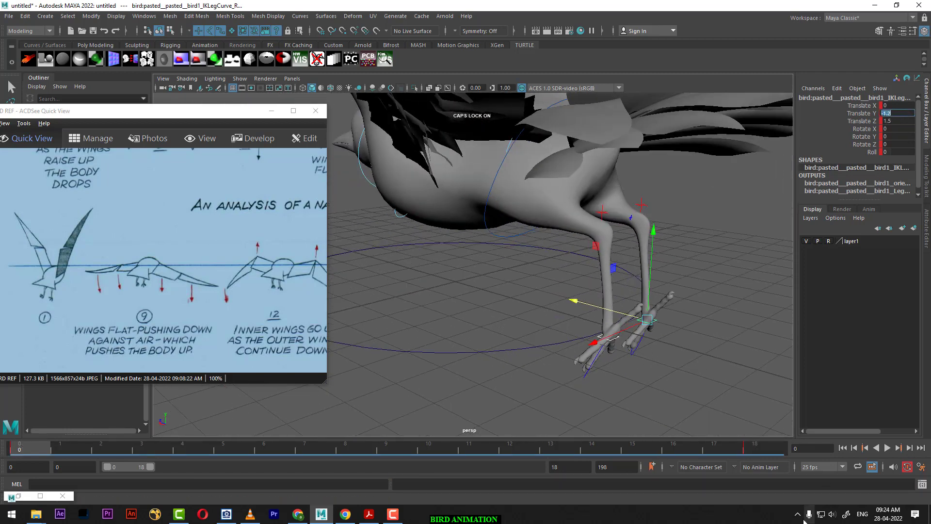
pyautogui.click(754, 446)
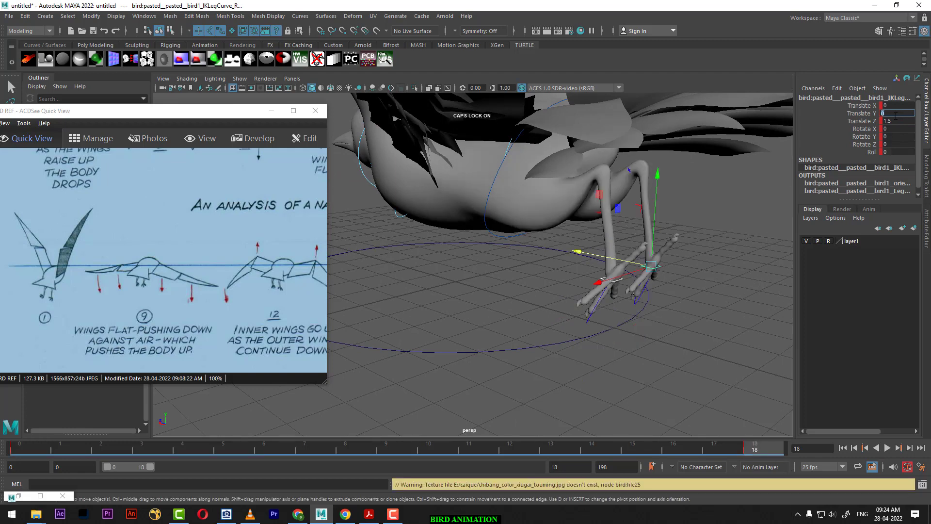
pyautogui.write('-1.2')
pyautogui.press('Return')
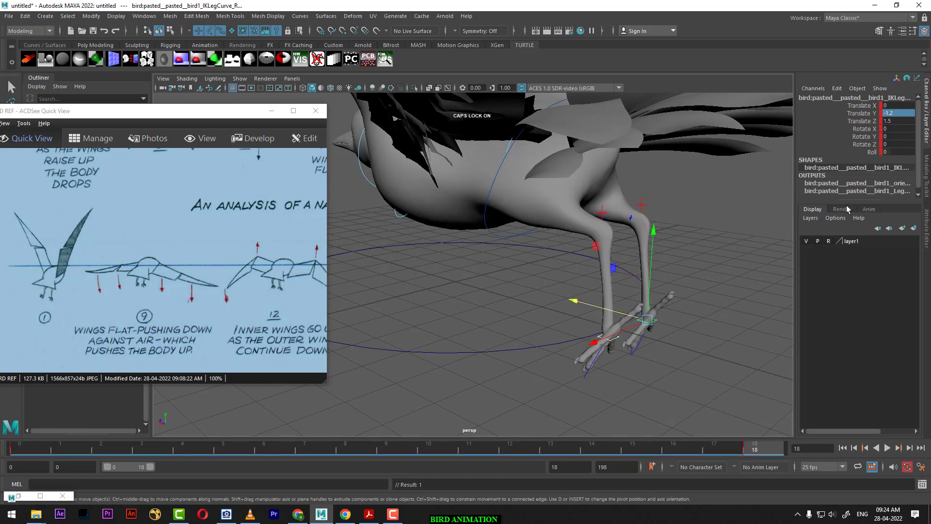
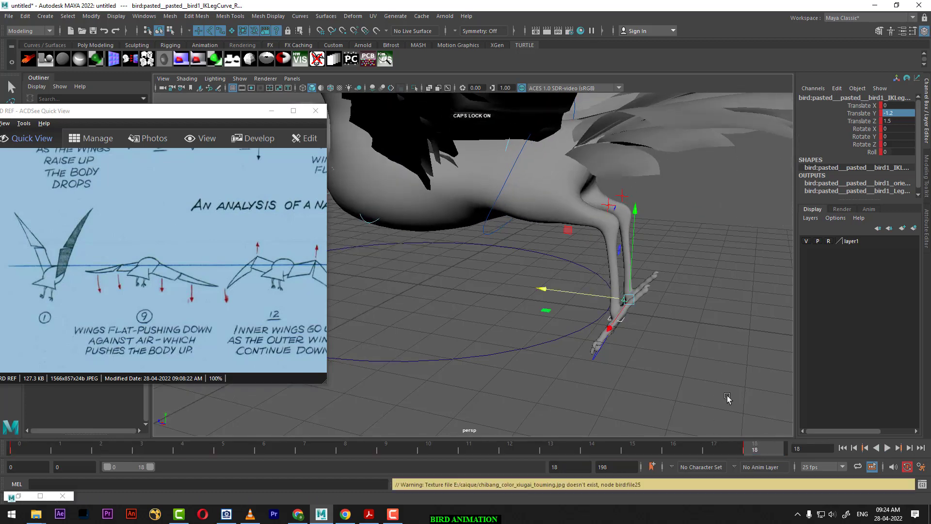
# - At frame 9, push the foot control forward to Z 1.746 and tilt it back about -26 on X
pyautogui.moveTo(728, 397)
pyautogui.keyDown('alt'); pyautogui.mouseDown()
pyautogui.moveTo(616, 335)
pyautogui.moveTo(252, 427)
pyautogui.mouseUp(); pyautogui.keyUp('alt')
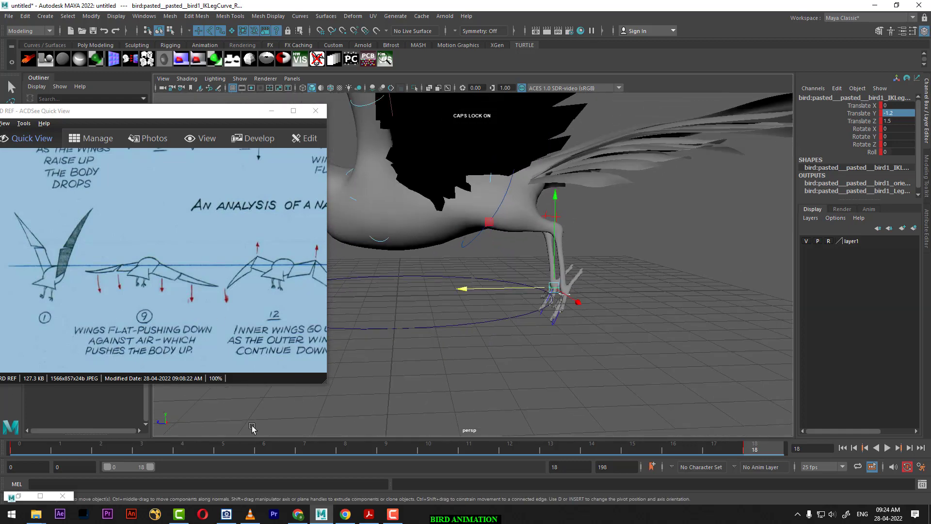
pyautogui.keyDown('alt'); pyautogui.moveTo(565, 345); pyautogui.dragTo(251, 401); pyautogui.keyUp('alt')
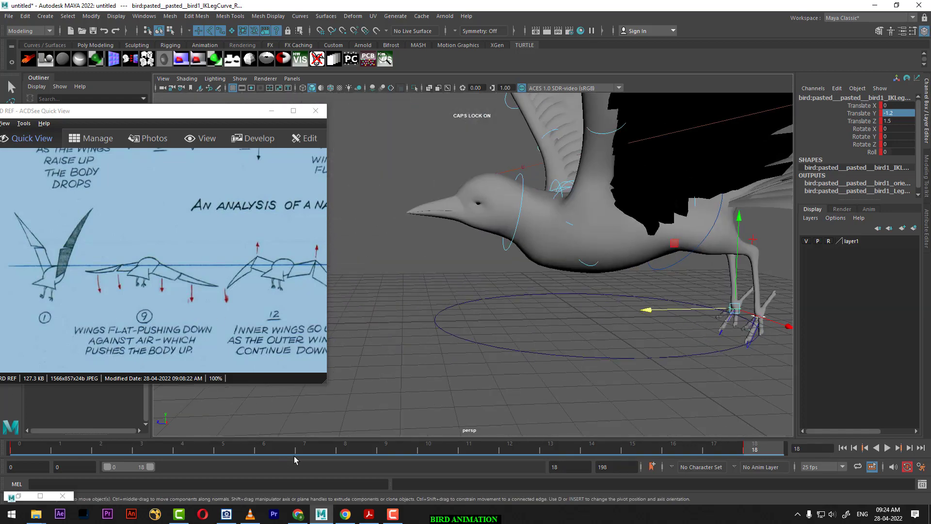
pyautogui.click(399, 452)
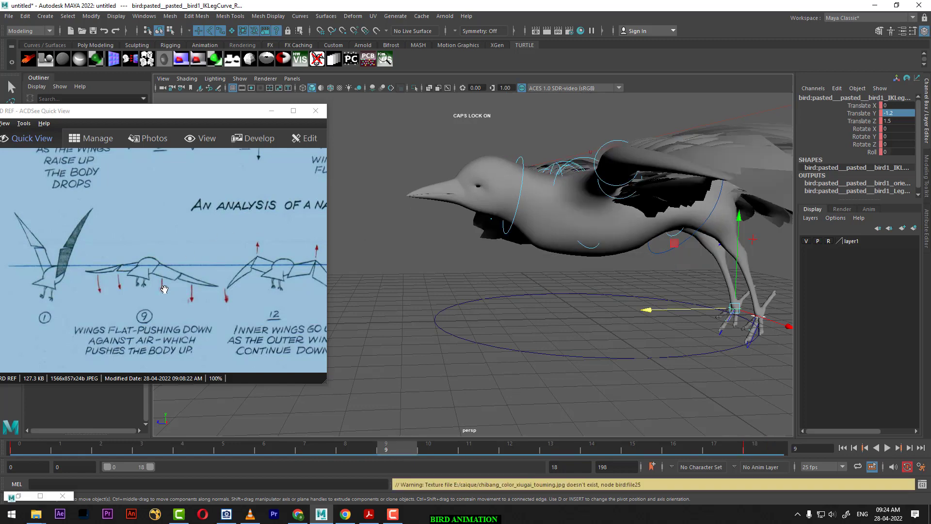
pyautogui.keyDown('alt'); pyautogui.moveTo(362, 341); pyautogui.dragTo(600, 300, button='right'); pyautogui.keyUp('alt')
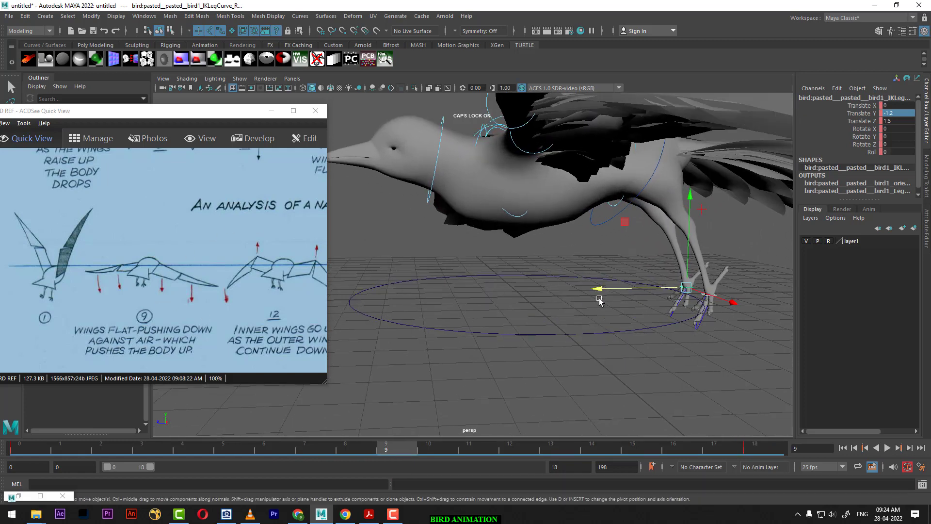
pyautogui.moveTo(602, 291); pyautogui.dragTo(595, 293)
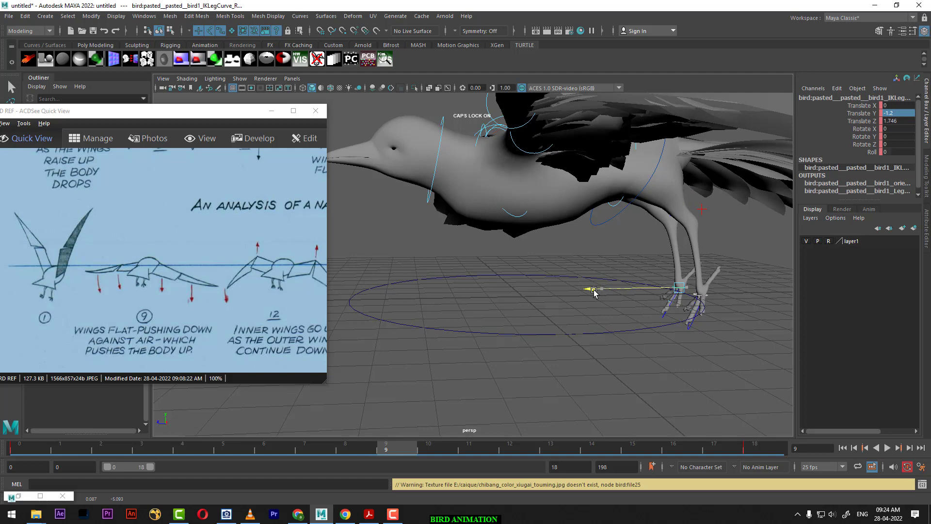
pyautogui.press('e')
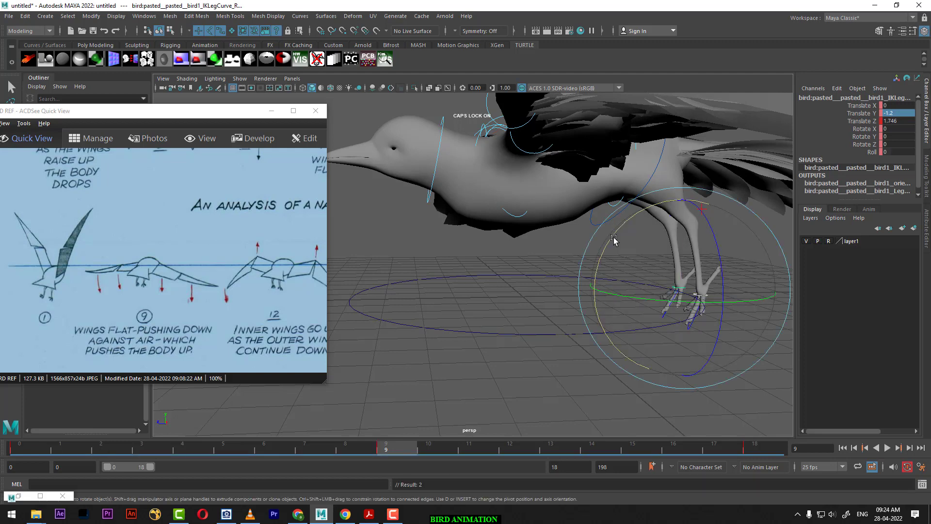
pyautogui.moveTo(614, 230); pyautogui.dragTo(457, 437)
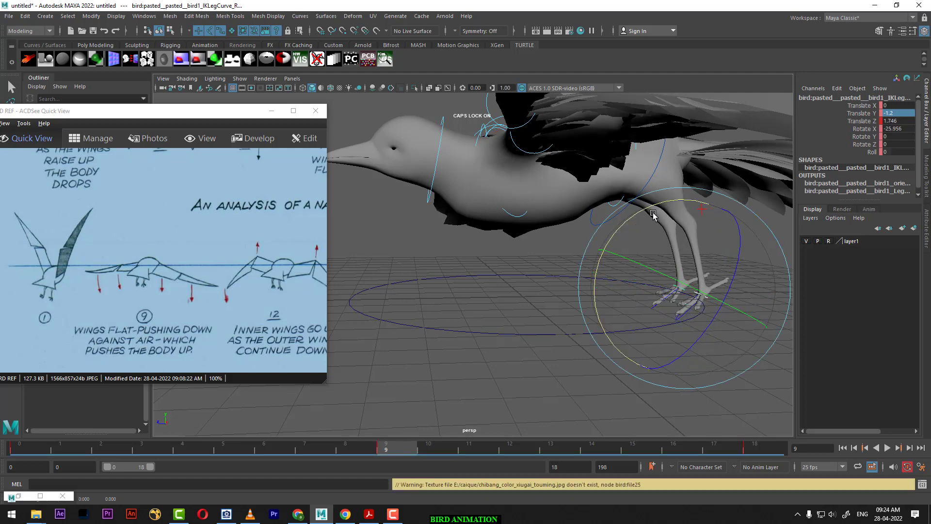
# - Play back the cycle and compare the frame 9 and 12 foot poses against the reference drawing
pyautogui.hotkey('alt', 'v')
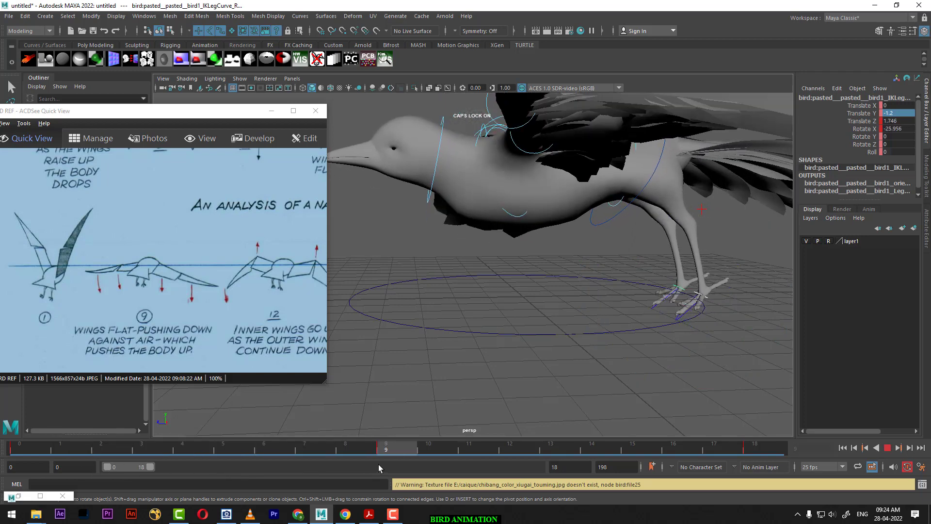
pyautogui.press('Escape')
pyautogui.moveTo(388, 398)
pyautogui.keyDown('alt'); pyautogui.mouseDown()
pyautogui.moveTo(425, 366)
pyautogui.moveTo(325, 415)
pyautogui.mouseUp(); pyautogui.keyUp('alt')
pyautogui.moveTo(332, 450); pyautogui.dragTo(210, 450)
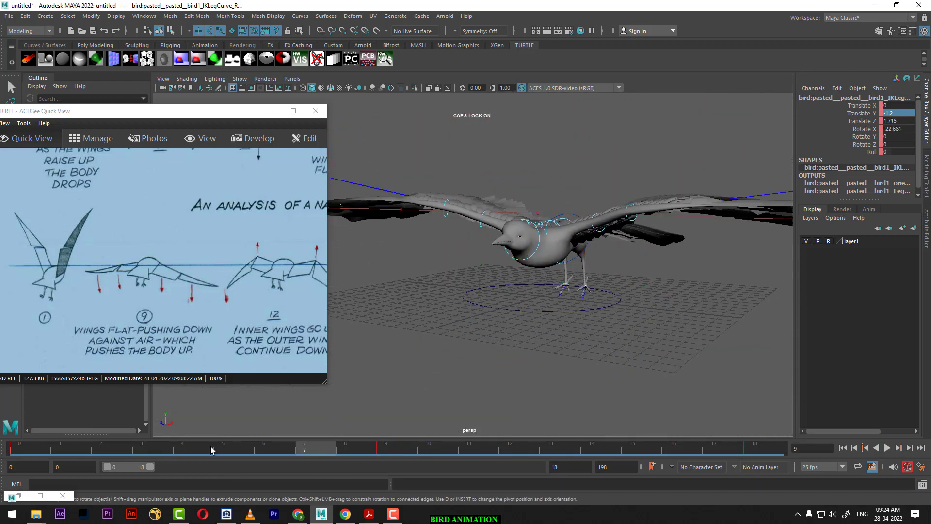
pyautogui.hotkey('alt', 'v')
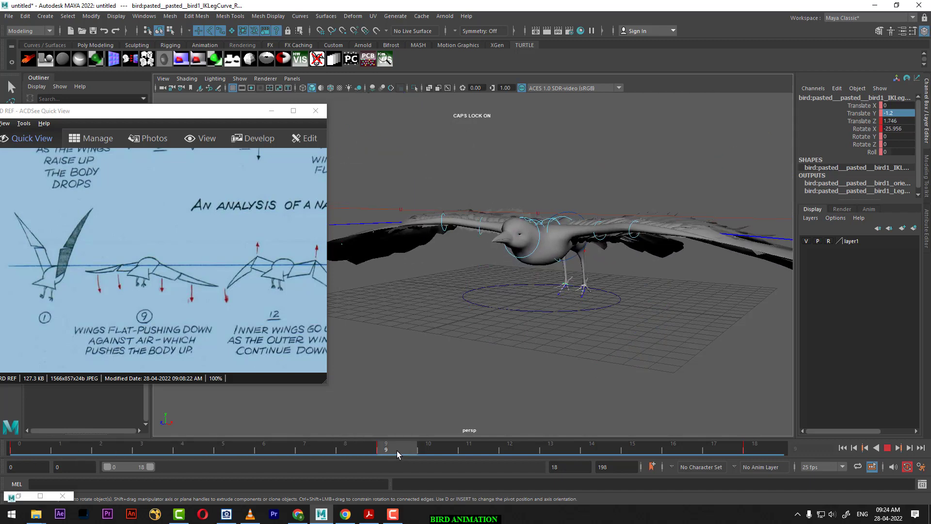
pyautogui.click(397, 450)
pyautogui.moveTo(257, 284); pyautogui.dragTo(151, 284)
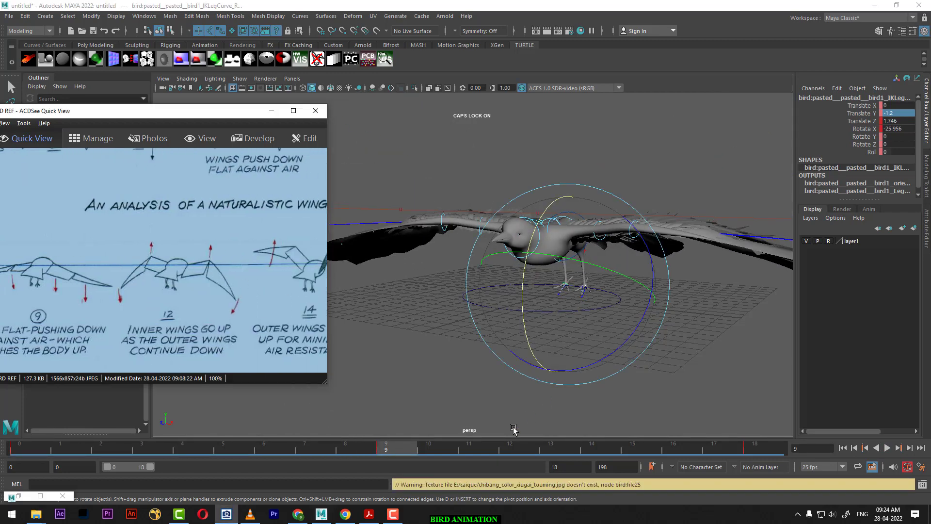
pyautogui.moveTo(518, 450); pyautogui.dragTo(643, 320)
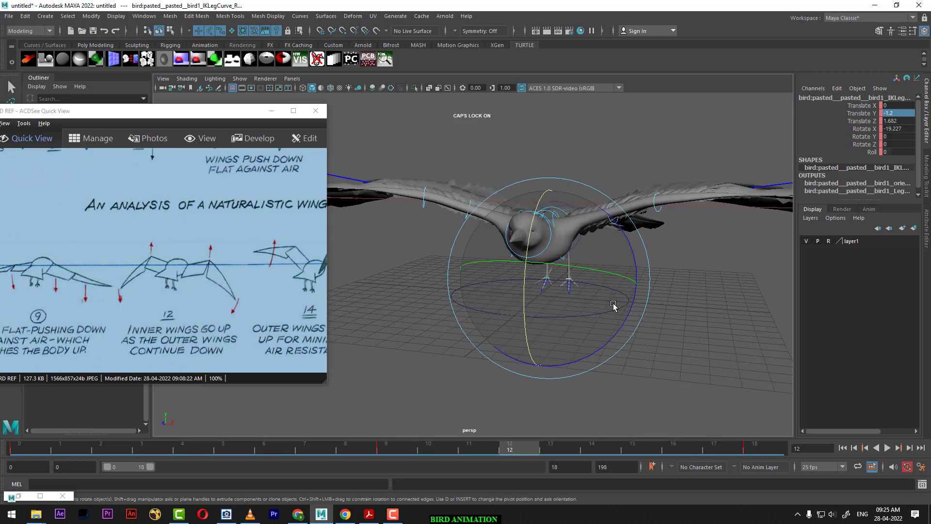
pyautogui.moveTo(393, 451); pyautogui.dragTo(398, 450)
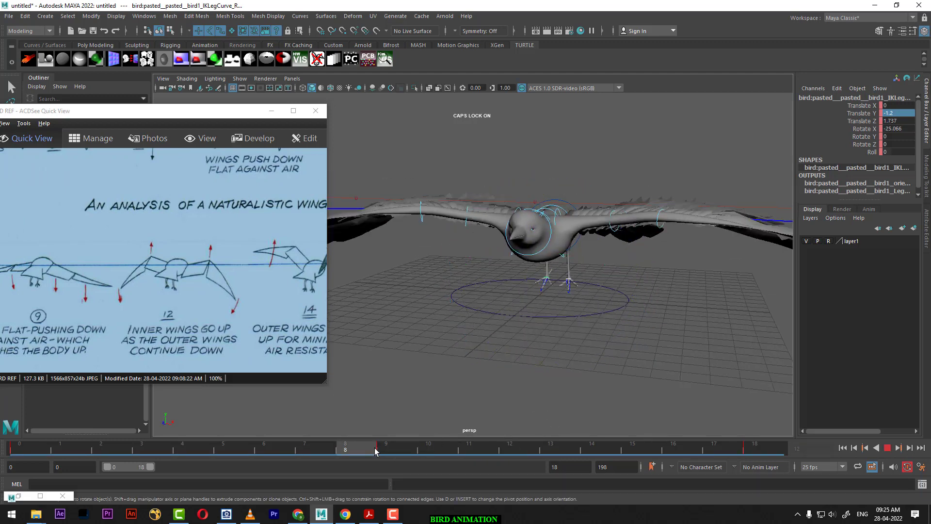
pyautogui.keyDown('alt'); pyautogui.moveTo(679, 323); pyautogui.dragTo(687, 340); pyautogui.keyUp('alt')
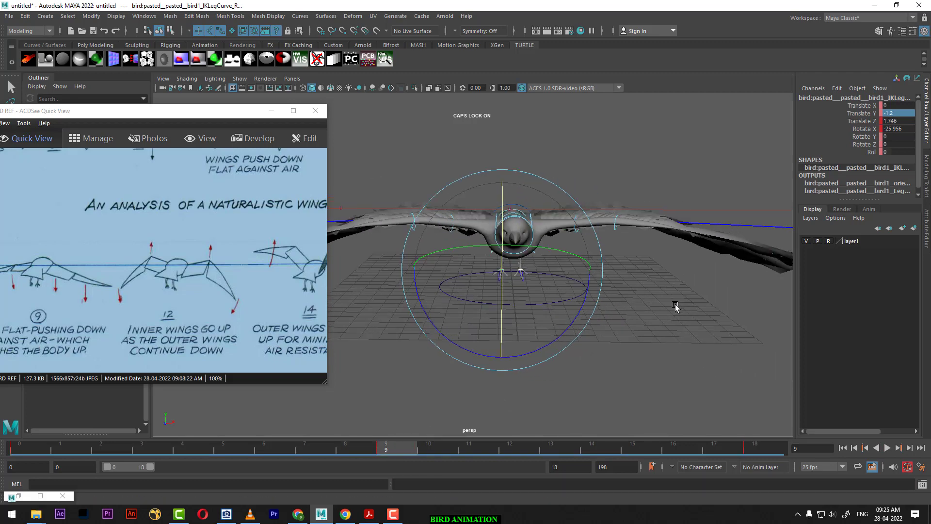
pyautogui.click(651, 345)
# - Select the bird1_Group root control and raise the whole bird at frame 9
pyautogui.click(529, 306)
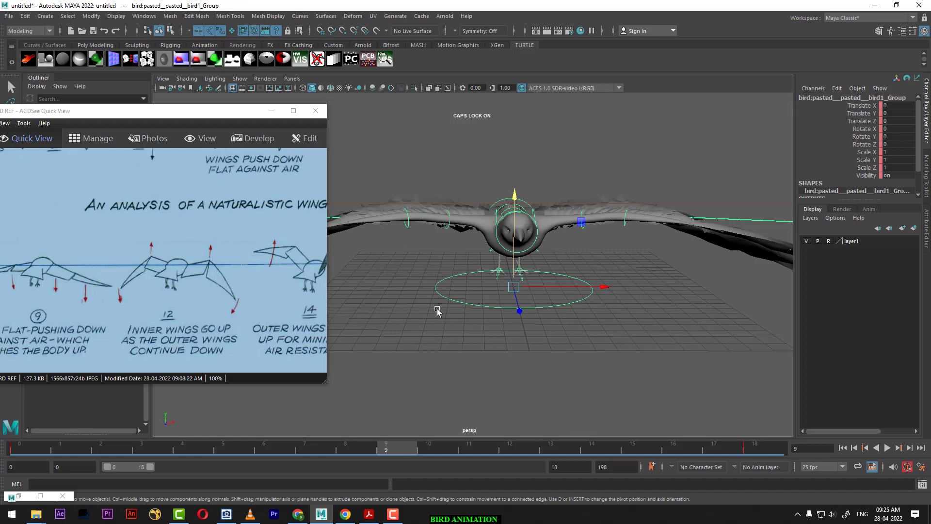
pyautogui.moveTo(514, 197)
pyautogui.mouseDown()
pyautogui.moveTo(514, 177)
pyautogui.moveTo(427, 368)
pyautogui.mouseUp()
pyautogui.hotkey('alt', 'v')
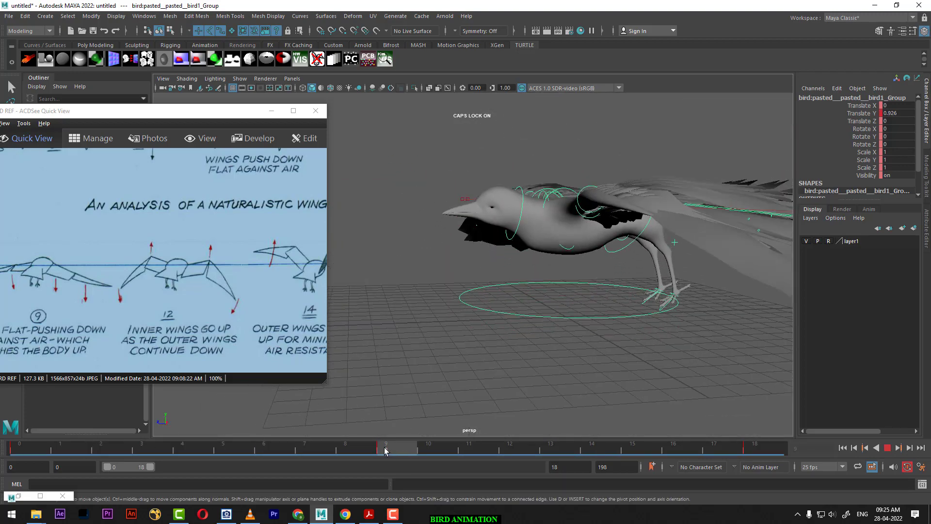
pyautogui.click(414, 452)
pyautogui.moveTo(387, 453); pyautogui.dragTo(509, 452)
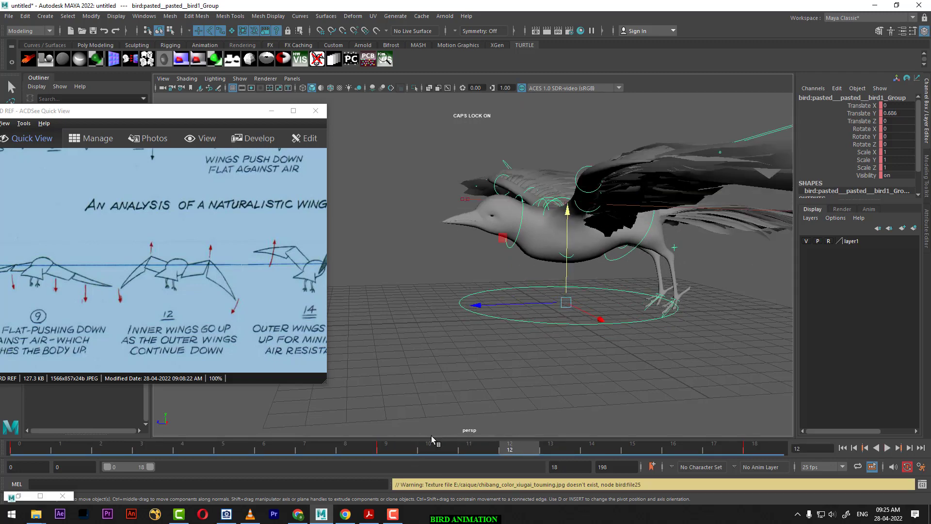
pyautogui.moveTo(565, 208)
pyautogui.mouseDown()
pyautogui.moveTo(565, 192)
pyautogui.moveTo(499, 251)
pyautogui.moveTo(541, 250)
pyautogui.moveTo(460, 409)
pyautogui.mouseUp()
# - Lower the bird to Translate Y 0.602 at frame 12 in wireframe, then play back the bob
pyautogui.press('4')
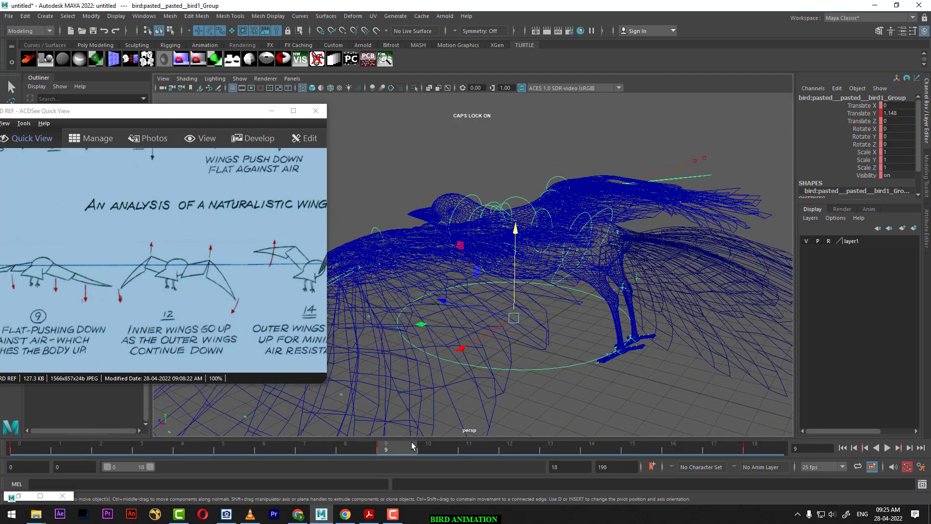
pyautogui.moveTo(412, 445); pyautogui.dragTo(510, 447)
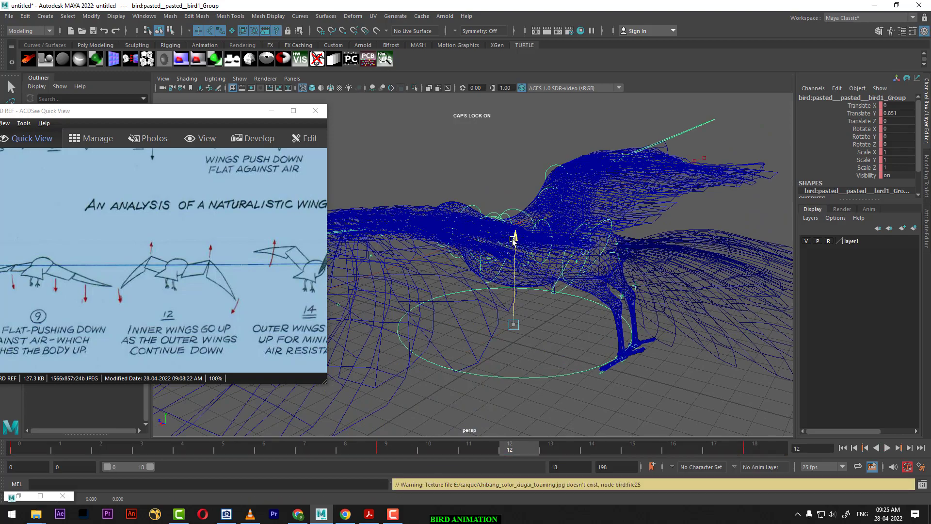
pyautogui.moveTo(513, 240)
pyautogui.mouseDown()
pyautogui.moveTo(513, 257)
pyautogui.moveTo(614, 305)
pyautogui.moveTo(548, 363)
pyautogui.mouseUp()
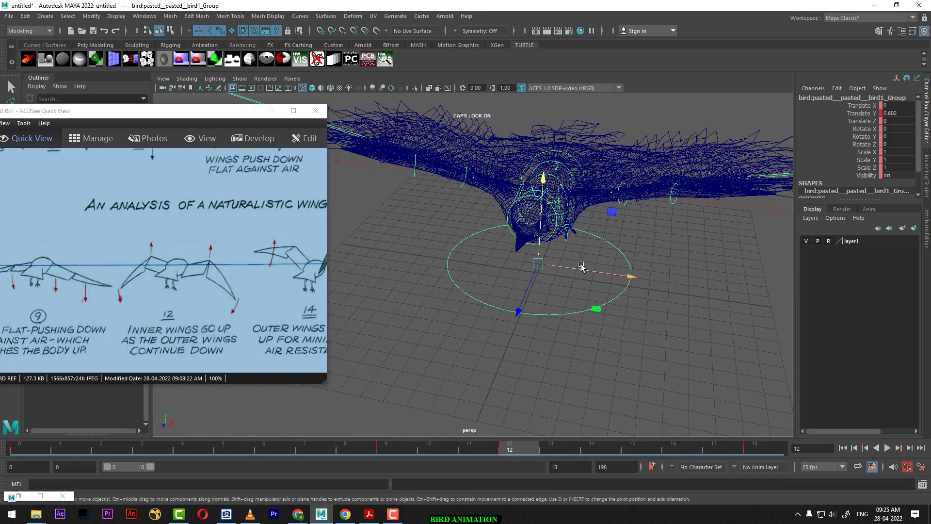
pyautogui.keyDown('alt'); pyautogui.moveTo(581, 266); pyautogui.dragTo(571, 262); pyautogui.keyUp('alt')
pyautogui.press('5')
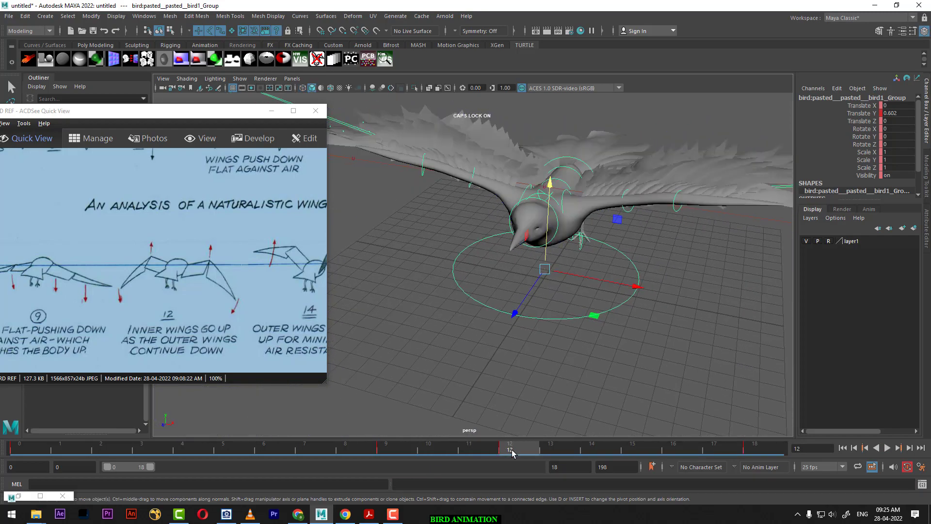
pyautogui.hotkey('alt', 'v')
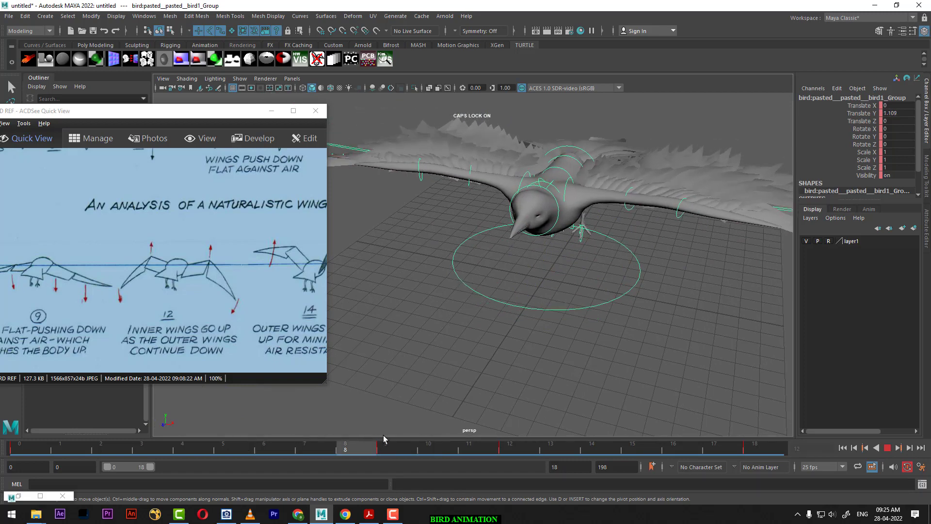
pyautogui.hotkey('alt', 'v')
pyautogui.keyDown('alt'); pyautogui.moveTo(624, 246); pyautogui.dragTo(639, 248); pyautogui.keyUp('alt')
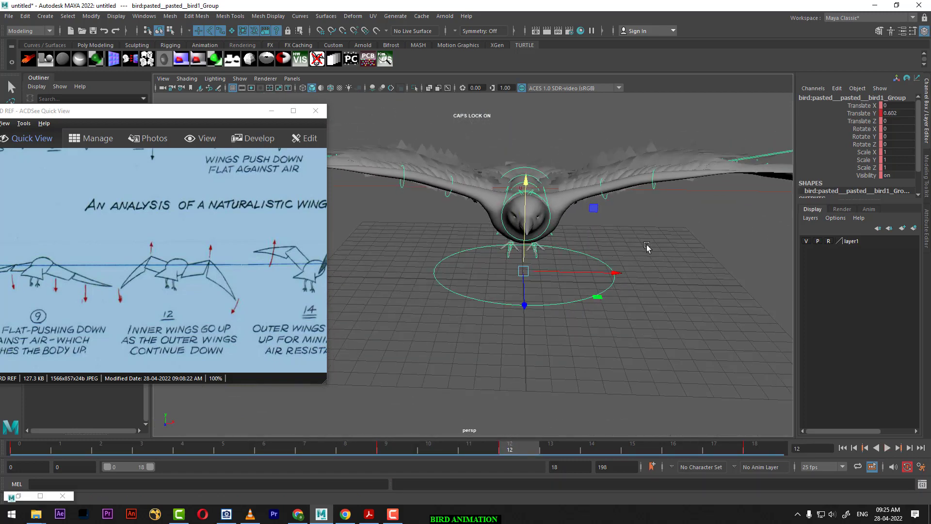
pyautogui.keyDown('alt'); pyautogui.moveTo(525, 257); pyautogui.dragTo(526, 224); pyautogui.keyUp('alt')
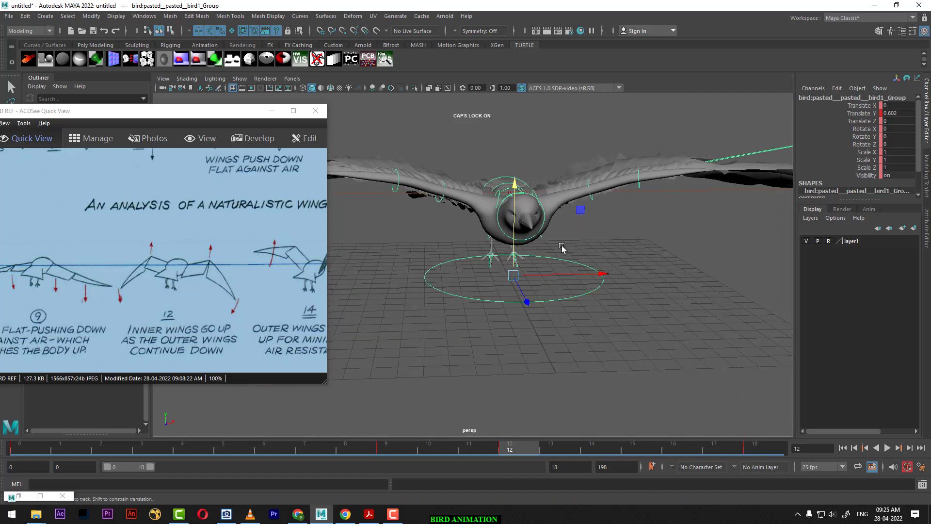
# - Rotate both wing wrist controls to Rotate Y 30 at frame 12
pyautogui.click(477, 189)
pyautogui.keyDown('alt'); pyautogui.moveTo(478, 189); pyautogui.dragTo(568, 234); pyautogui.keyUp('alt')
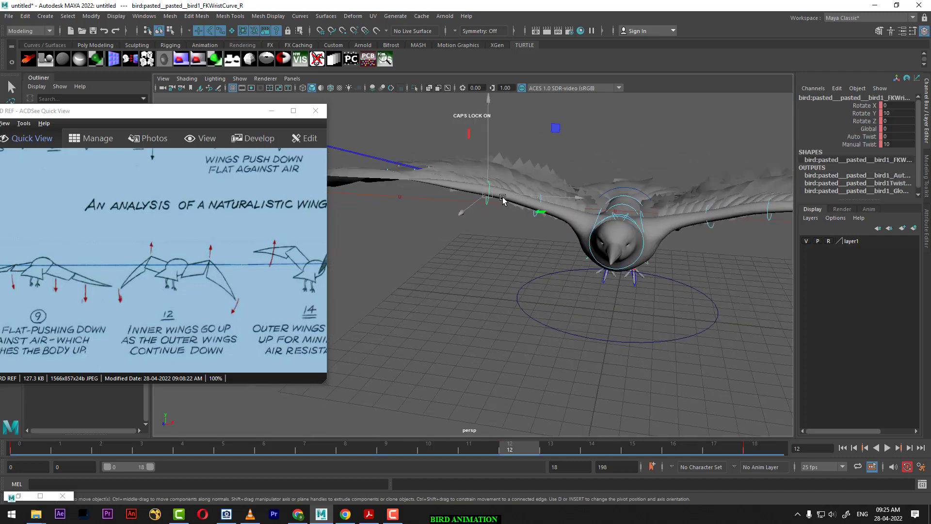
pyautogui.press('e')
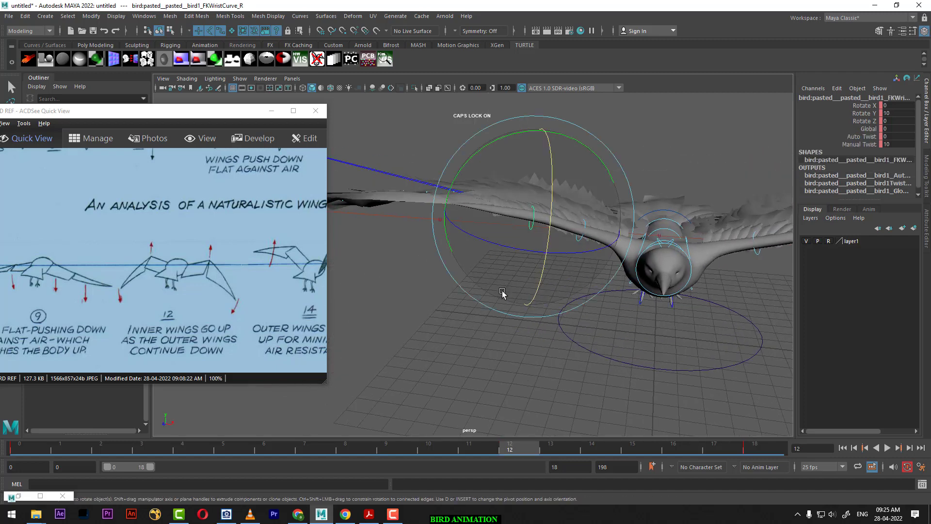
pyautogui.keyDown('alt'); pyautogui.moveTo(502, 293); pyautogui.dragTo(516, 281); pyautogui.keyUp('alt')
pyautogui.moveTo(473, 153); pyautogui.dragTo(458, 182)
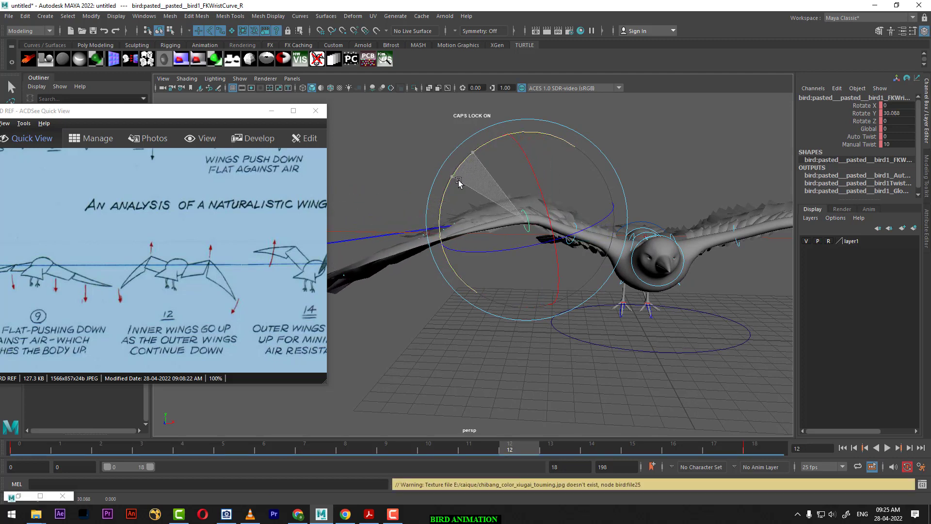
pyautogui.keyDown('alt'); pyautogui.moveTo(533, 311); pyautogui.dragTo(528, 310); pyautogui.keyUp('alt')
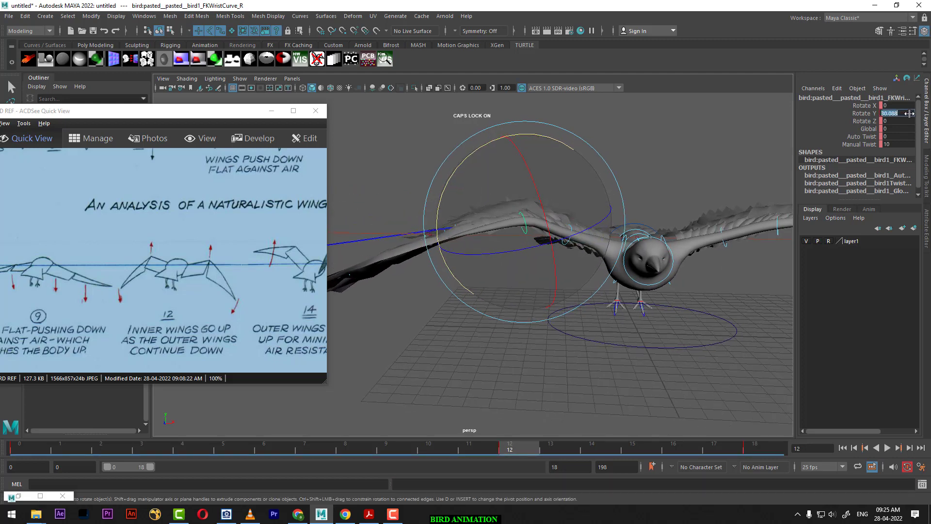
pyautogui.write('30')
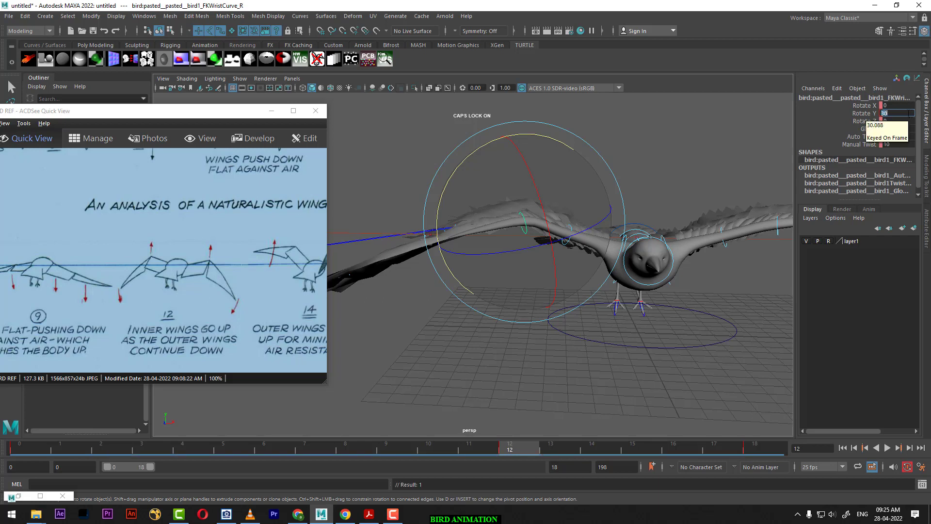
pyautogui.press('Return')
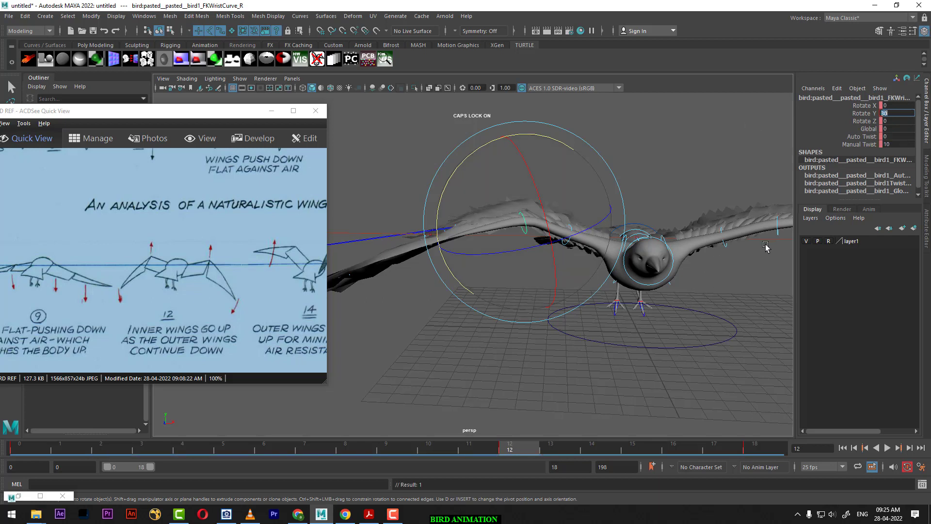
pyautogui.click(777, 229)
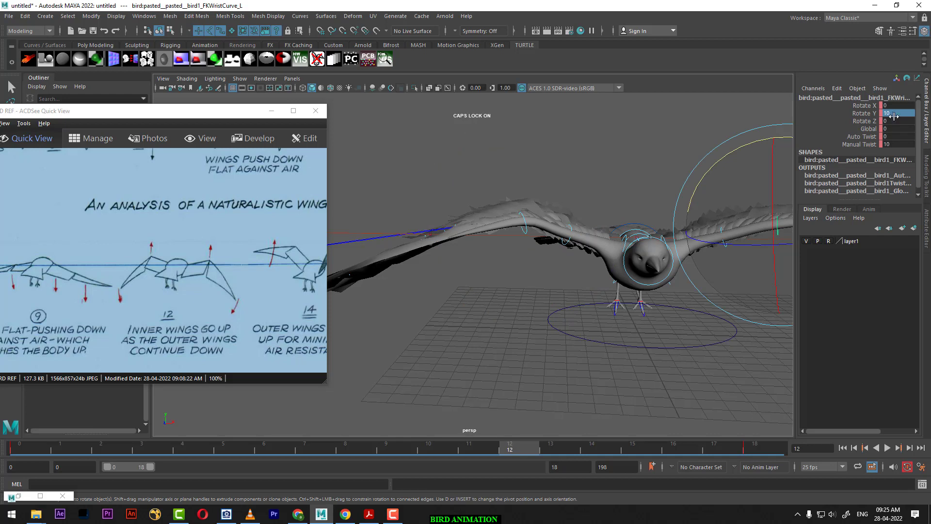
pyautogui.write('30')
pyautogui.press('Return')
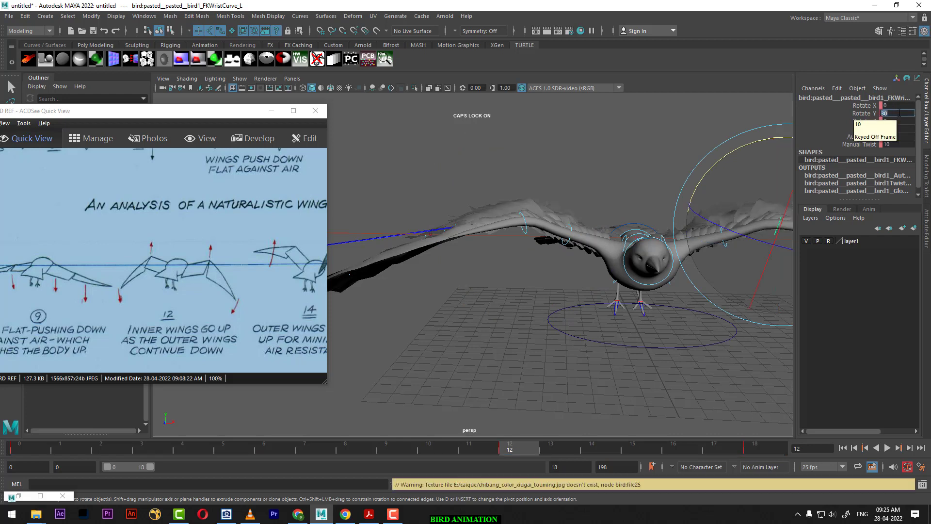
# - At frame 9, set both wrists' Rotate Y to 10 and review the wing motion
pyautogui.moveTo(506, 447)
pyautogui.mouseDown()
pyautogui.moveTo(284, 446)
pyautogui.moveTo(380, 449)
pyautogui.mouseUp()
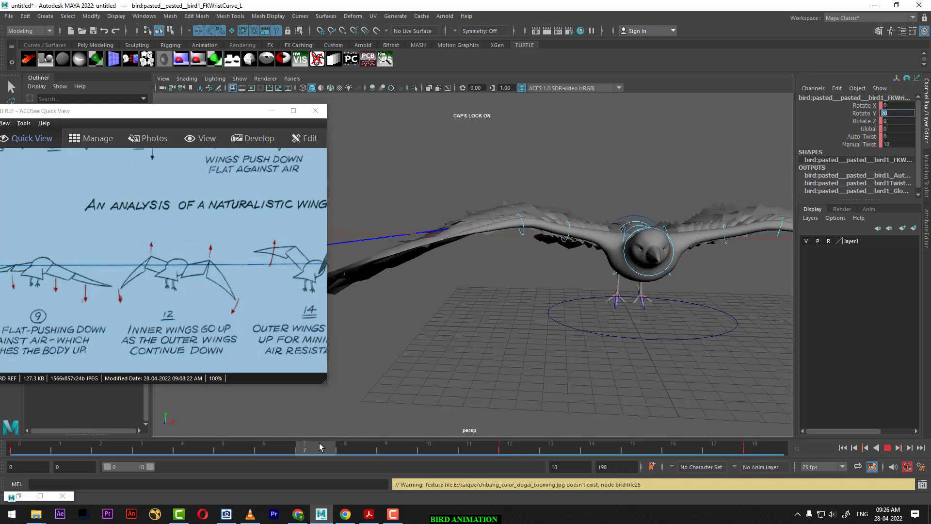
pyautogui.press('e')
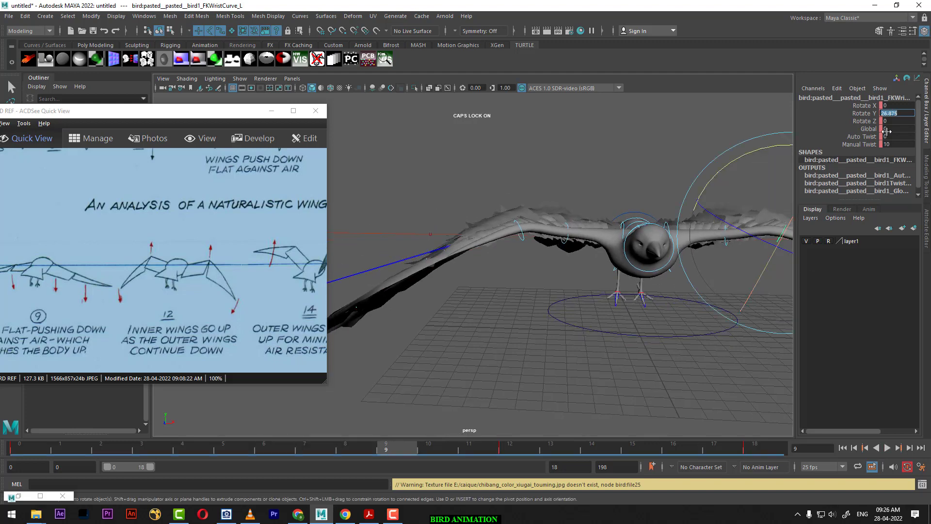
pyautogui.write('10')
pyautogui.press('Return')
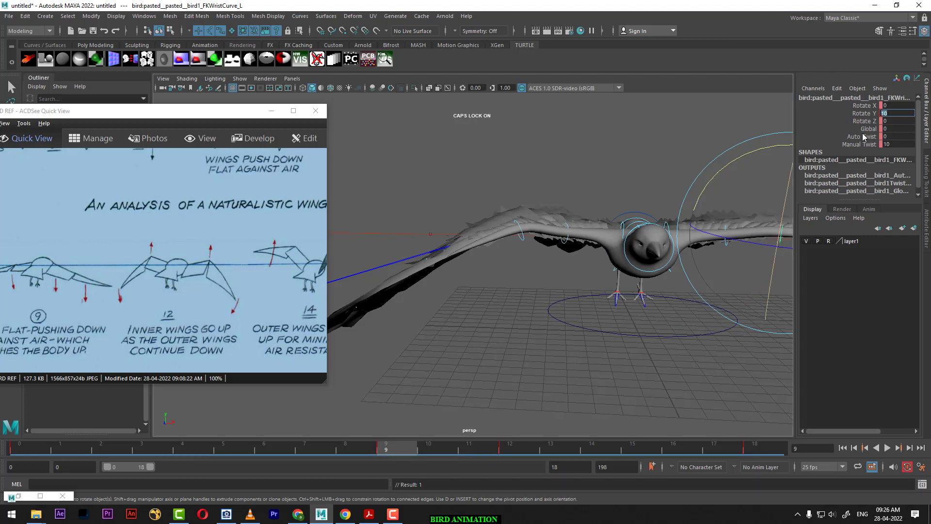
pyautogui.click(524, 239)
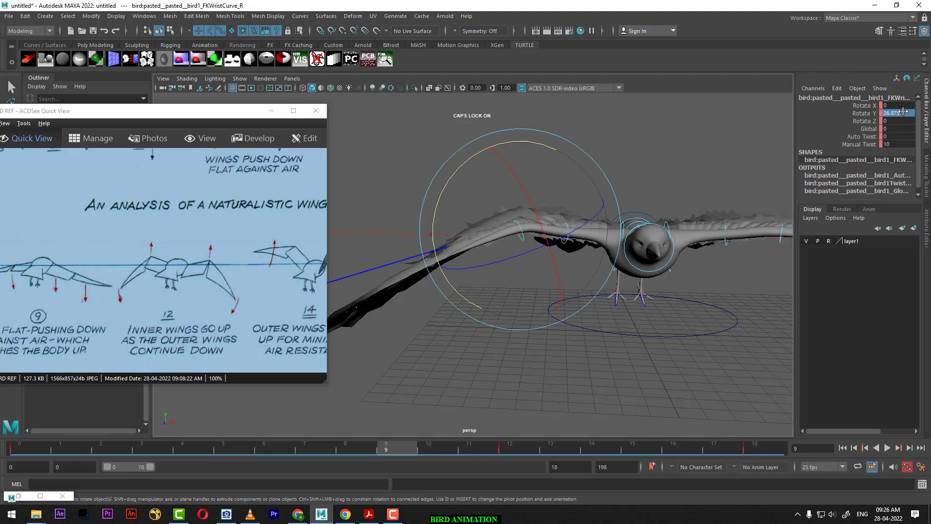
pyautogui.write('10')
pyautogui.press('Return')
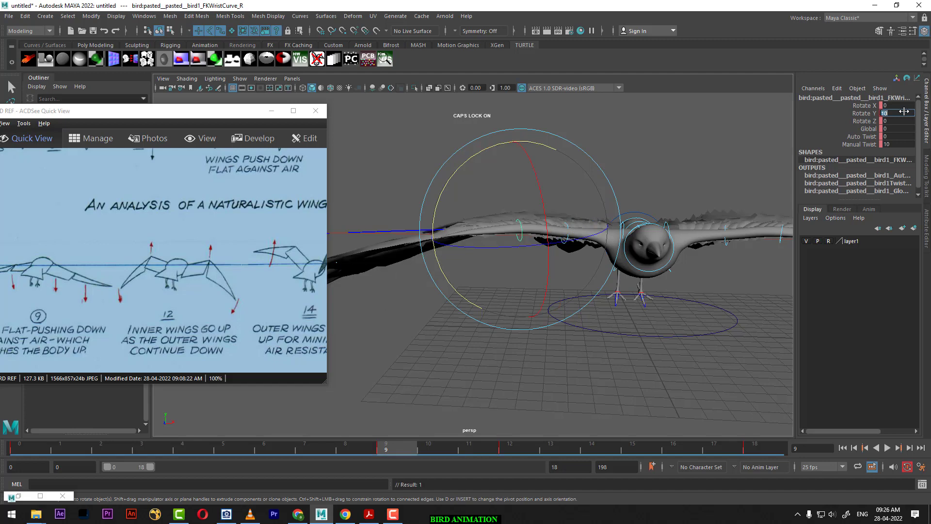
pyautogui.moveTo(397, 450)
pyautogui.mouseDown()
pyautogui.moveTo(145, 449)
pyautogui.moveTo(427, 448)
pyautogui.moveTo(513, 463)
pyautogui.mouseUp()
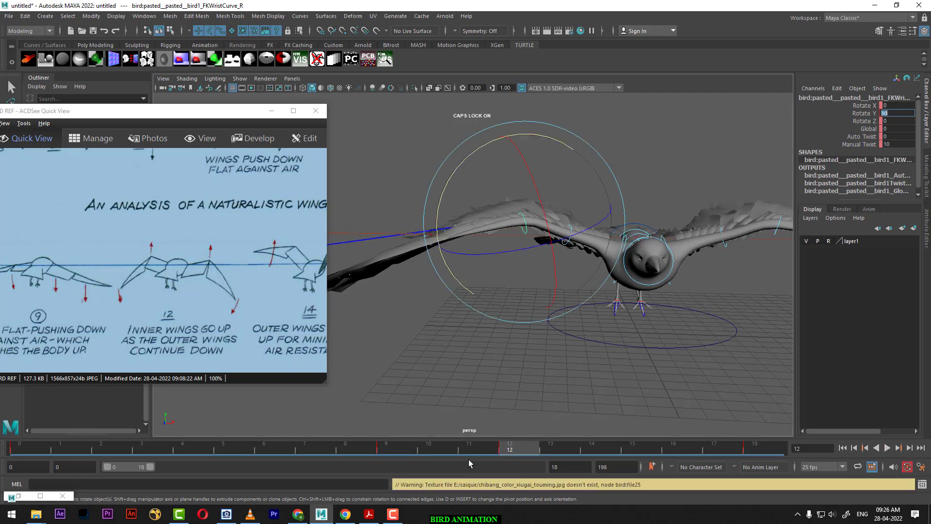
pyautogui.moveTo(659, 360)
pyautogui.keyDown('alt'); pyautogui.mouseDown()
pyautogui.moveTo(192, 306)
pyautogui.moveTo(140, 266)
pyautogui.mouseUp(); pyautogui.keyUp('alt')
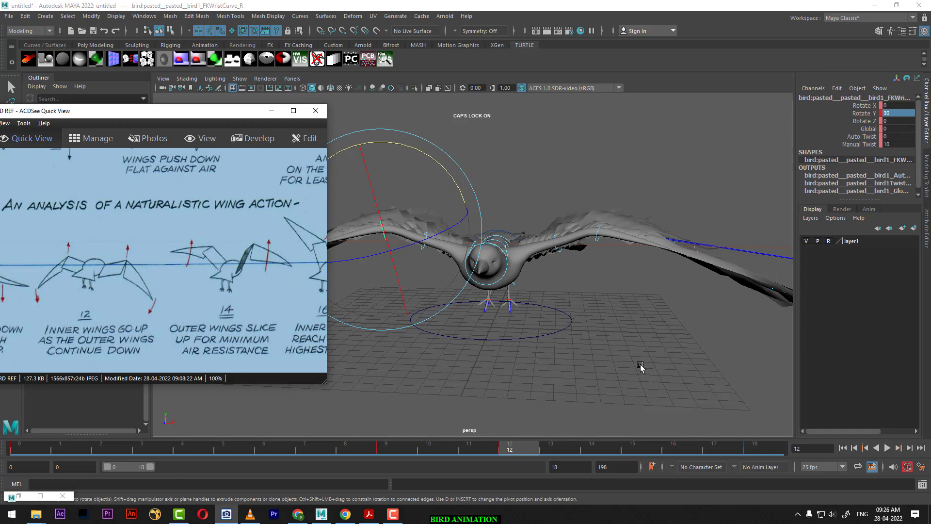
pyautogui.moveTo(640, 367)
pyautogui.keyDown('alt'); pyautogui.mouseDown()
pyautogui.moveTo(582, 355)
pyautogui.moveTo(663, 412)
pyautogui.mouseUp(); pyautogui.keyUp('alt')
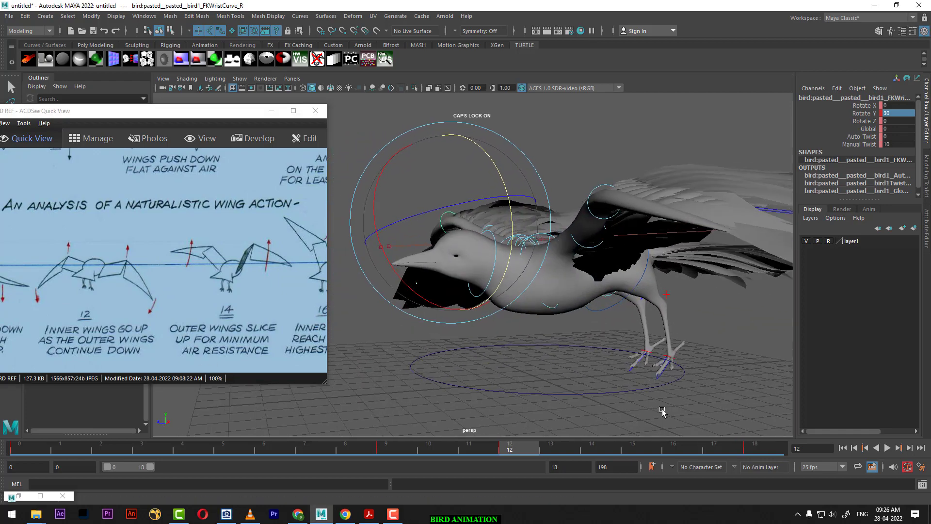
# - Select the right foot control IKLegCurve_R and lift it upward
pyautogui.scroll(3, 663, 412)
pyautogui.scroll(3, 609, 380)
pyautogui.scroll(3, 649, 333)
pyautogui.scroll(2, 671, 362)
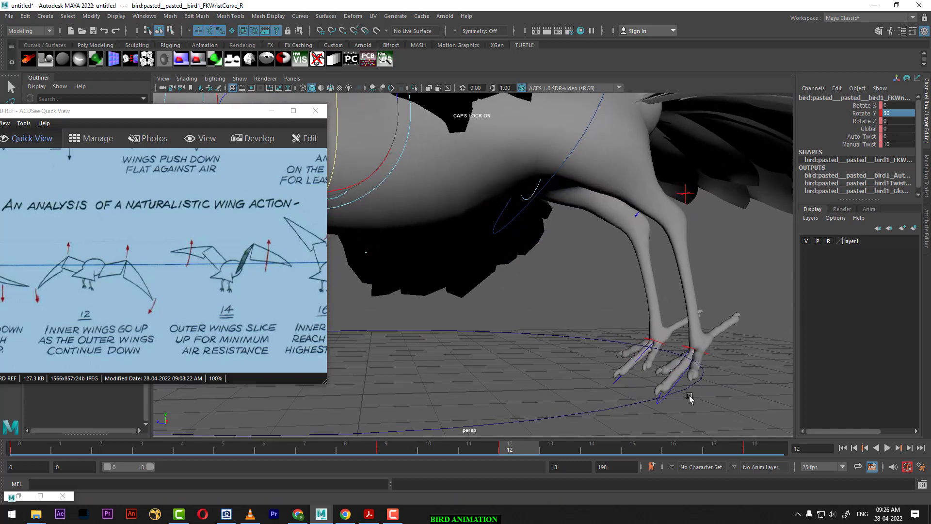
pyautogui.scroll(-2, 690, 398)
pyautogui.click(742, 371)
pyautogui.moveTo(742, 371)
pyautogui.keyDown('alt'); pyautogui.mouseDown()
pyautogui.moveTo(603, 346)
pyautogui.moveTo(623, 335)
pyautogui.mouseUp(); pyautogui.keyUp('alt')
pyautogui.press('w')
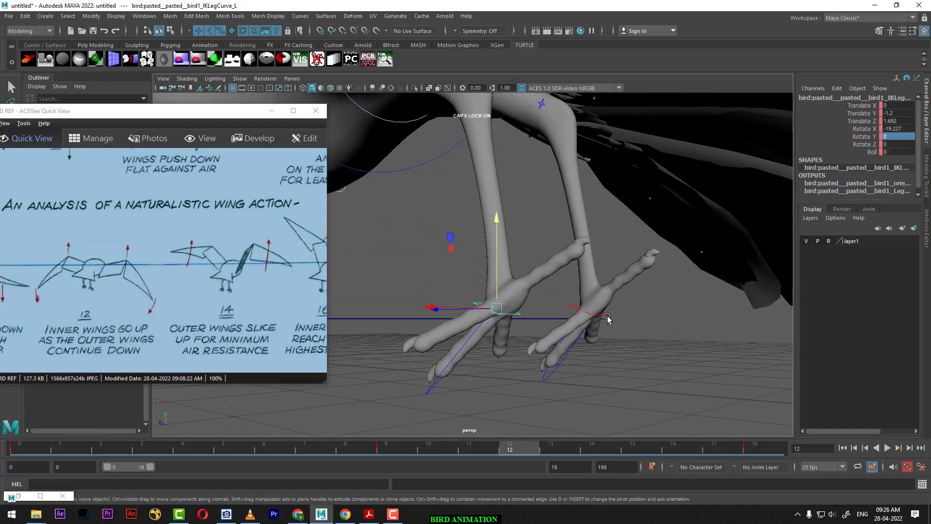
pyautogui.click(607, 316)
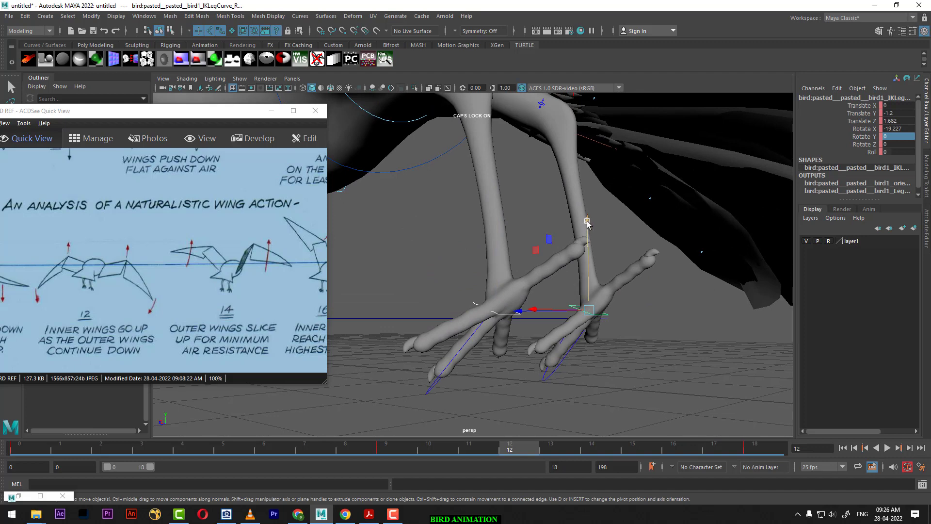
pyautogui.moveTo(587, 223); pyautogui.dragTo(586, 176)
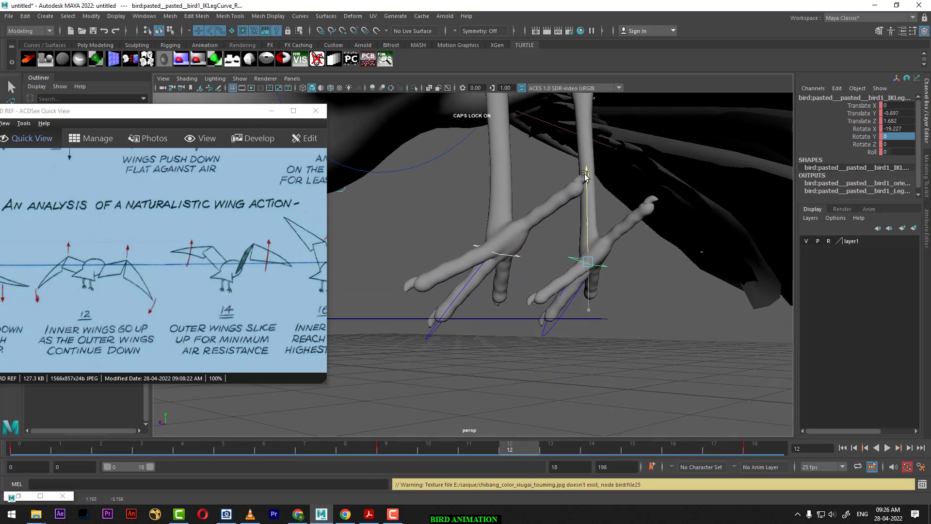
pyautogui.scroll(-5, 586, 176)
pyautogui.scroll(-5, 558, 242)
# - At frame 9, raise the right foot, bring it forward, and key it
pyautogui.moveTo(549, 445); pyautogui.dragTo(383, 464)
pyautogui.moveTo(142, 296); pyautogui.dragTo(260, 286)
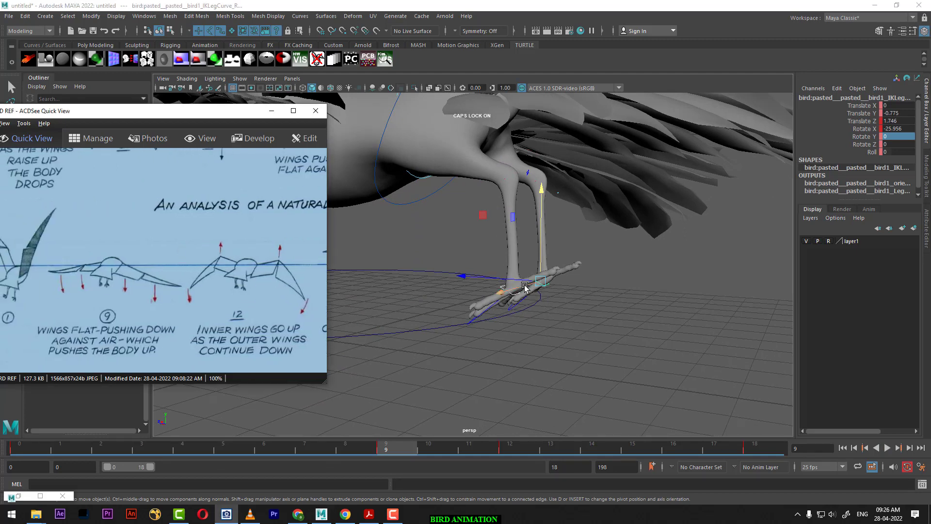
pyautogui.moveTo(543, 215); pyautogui.dragTo(542, 207)
pyautogui.moveTo(463, 273); pyautogui.dragTo(436, 266)
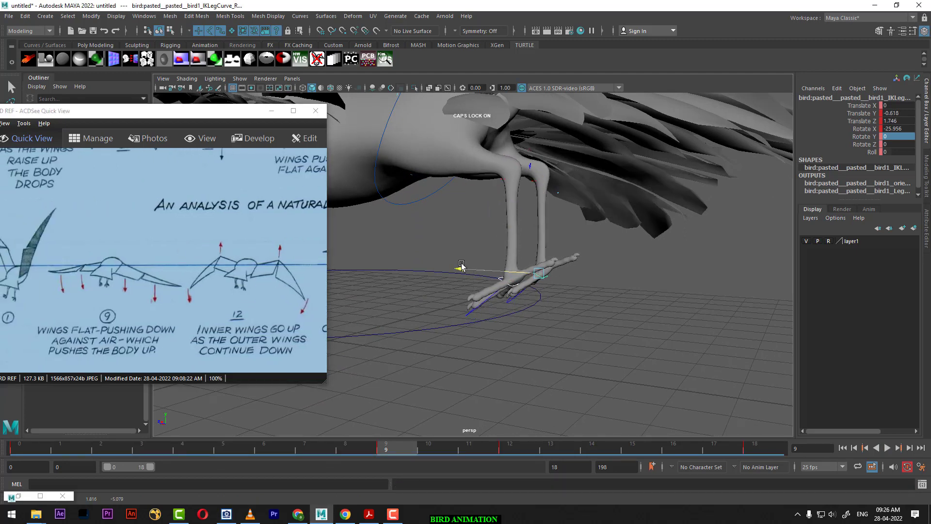
pyautogui.press('s')
# - At frame 12, pull the right foot back in depth, key it, and review the leg
pyautogui.moveTo(386, 449); pyautogui.dragTo(517, 450)
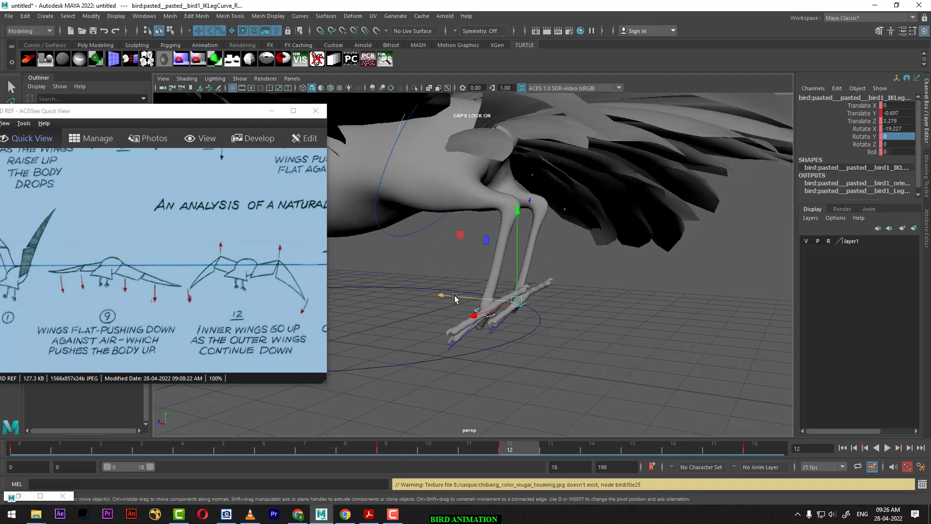
pyautogui.moveTo(448, 299); pyautogui.dragTo(485, 301)
pyautogui.press('s')
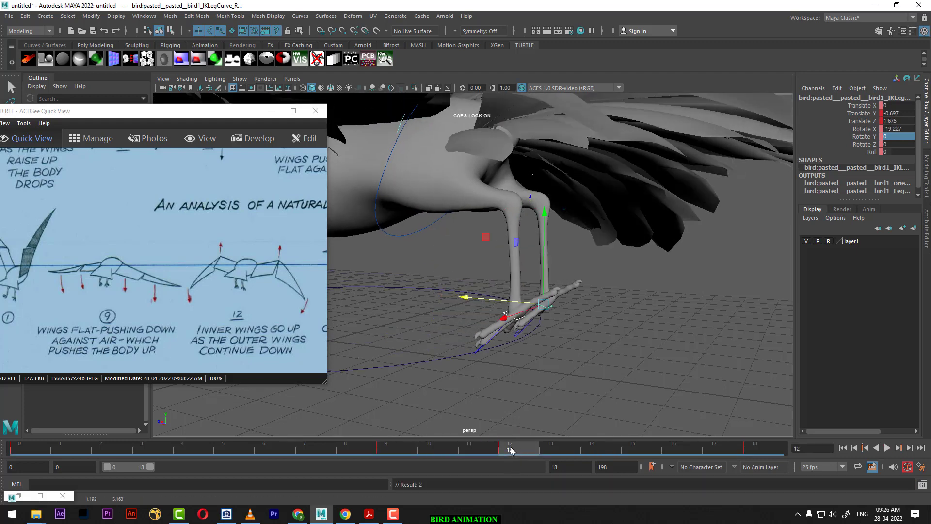
pyautogui.moveTo(511, 451)
pyautogui.mouseDown()
pyautogui.moveTo(346, 450)
pyautogui.moveTo(509, 450)
pyautogui.mouseUp()
pyautogui.press('f')
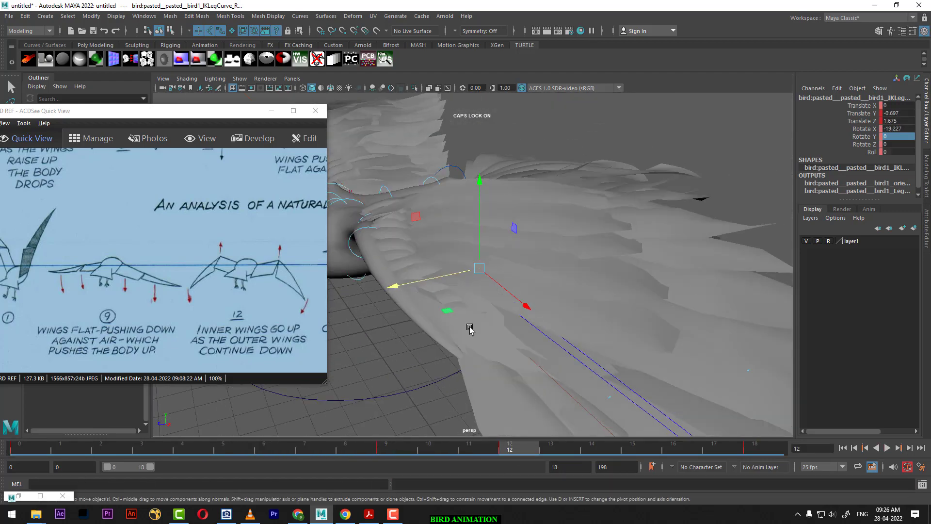
pyautogui.scroll(-5, 469, 329)
pyautogui.keyDown('alt'); pyautogui.moveTo(486, 334); pyautogui.dragTo(544, 339); pyautogui.keyUp('alt')
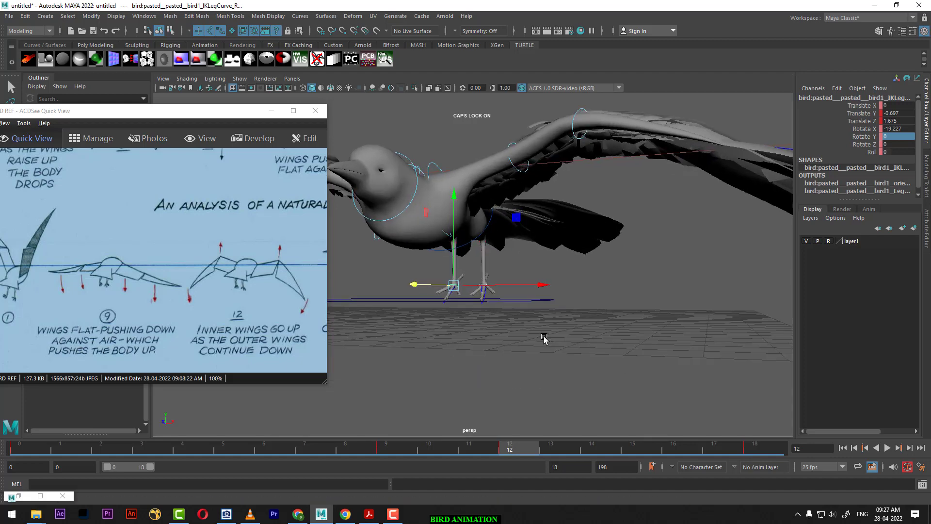
# - At frame 14, lower the bird1_Group root to Translate Y 0.293 and play back the bob
pyautogui.scroll(2, 544, 339)
pyautogui.moveTo(261, 311); pyautogui.dragTo(82, 313)
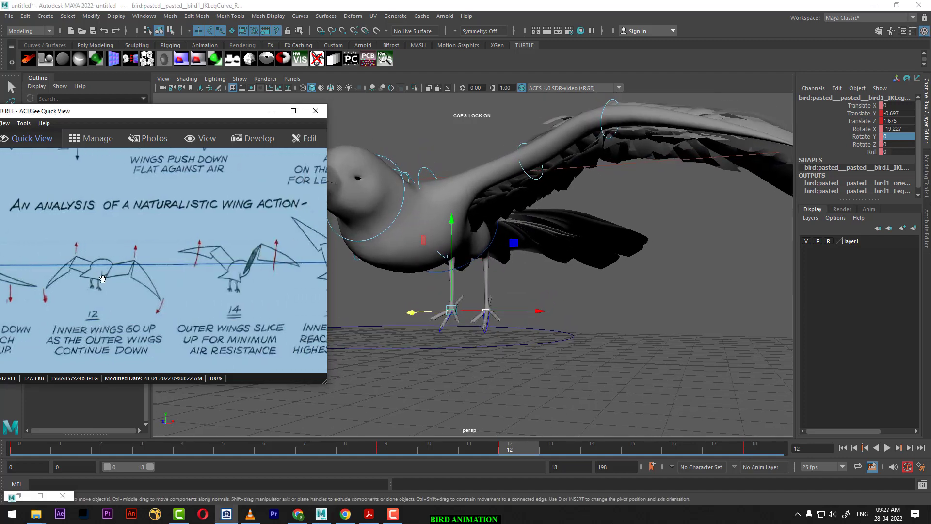
pyautogui.click(595, 450)
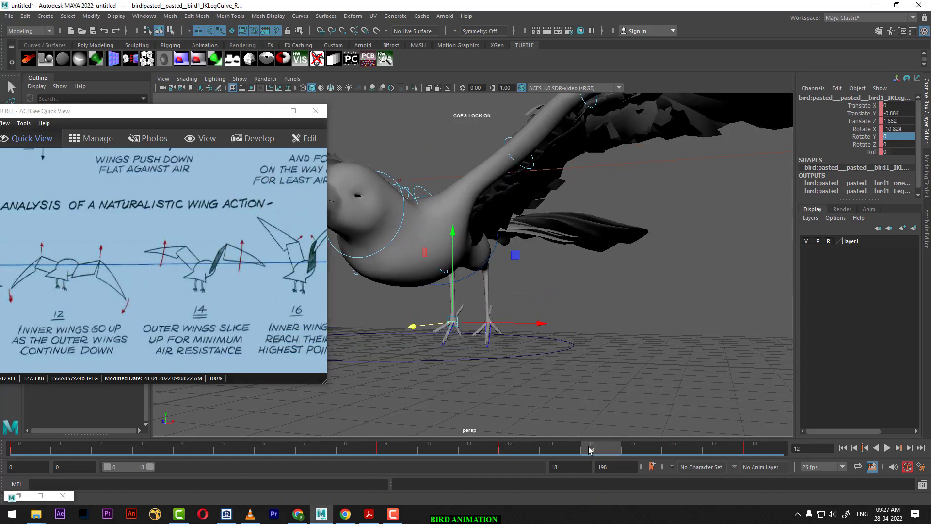
pyautogui.keyDown('alt'); pyautogui.moveTo(603, 277); pyautogui.dragTo(571, 300); pyautogui.keyUp('alt')
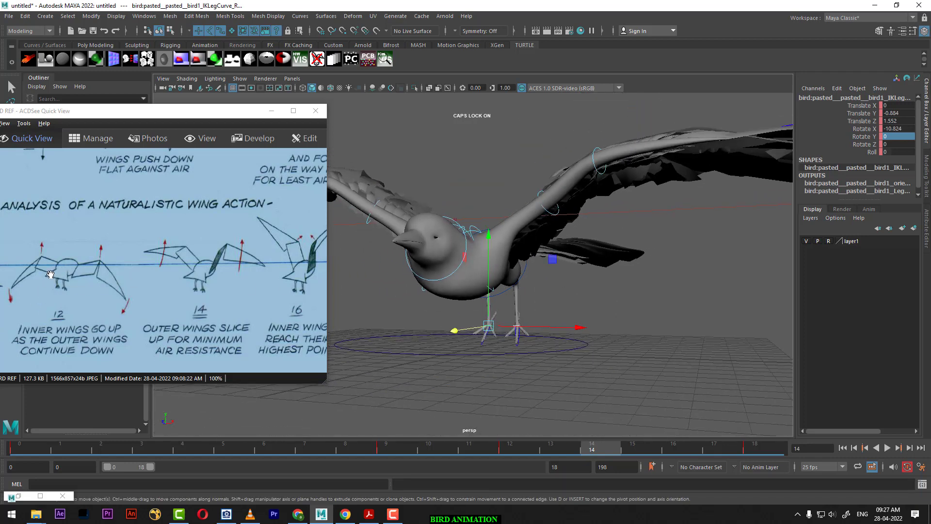
pyautogui.click(455, 355)
pyautogui.click(438, 341)
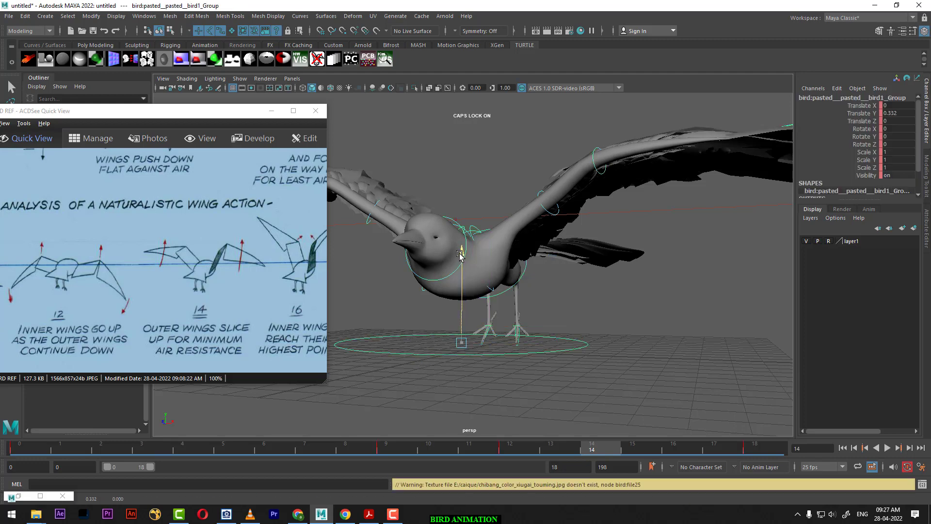
pyautogui.moveTo(459, 255); pyautogui.dragTo(466, 267)
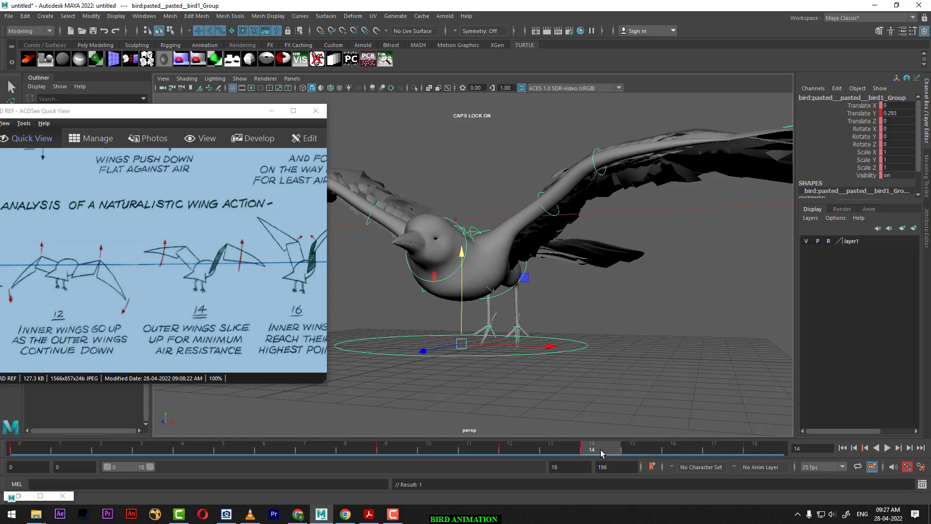
pyautogui.hotkey('alt', 'v')
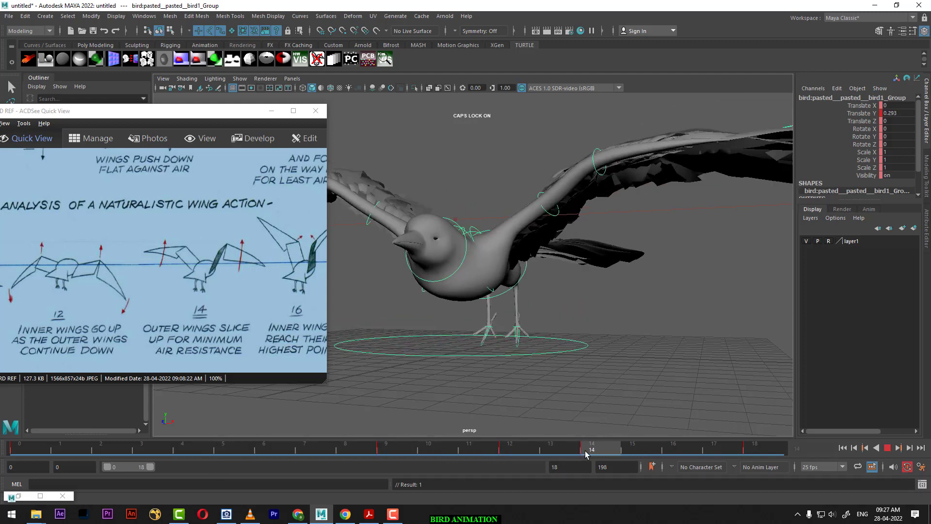
pyautogui.hotkey('alt', 'v')
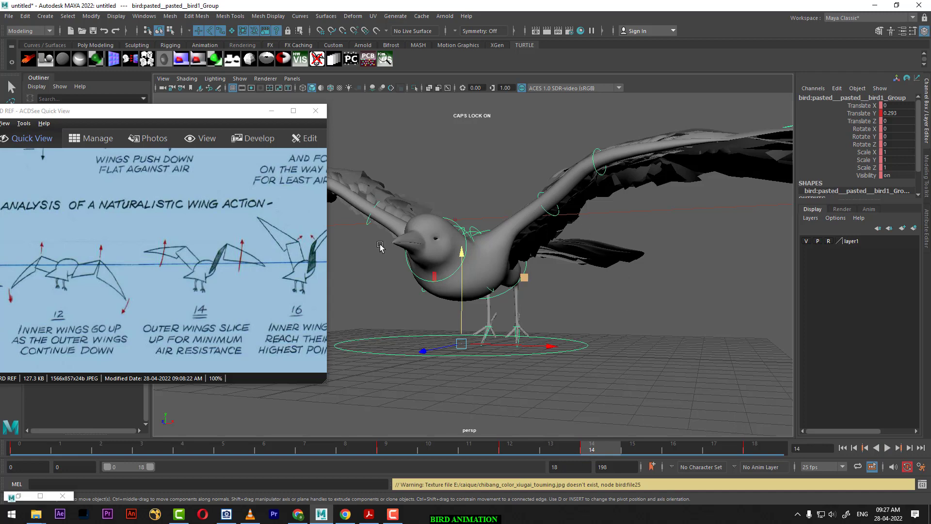
pyautogui.moveTo(502, 264)
pyautogui.keyDown('alt'); pyautogui.mouseDown()
pyautogui.moveTo(655, 230)
pyautogui.moveTo(395, 298)
pyautogui.mouseUp(); pyautogui.keyUp('alt')
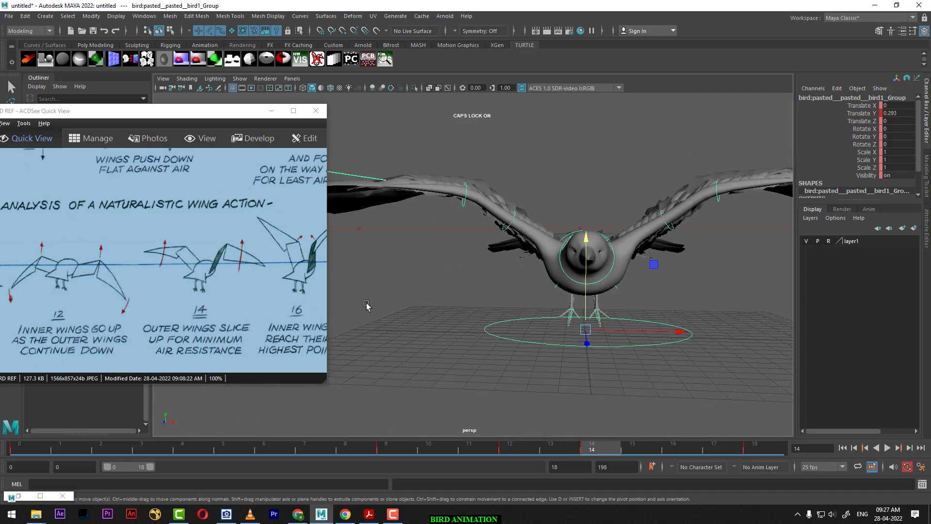
# - At frame 14, rotate the right wrist control FKWristCurve_R to Rotate Y 15
pyautogui.keyDown('alt'); pyautogui.moveTo(485, 232); pyautogui.dragTo(567, 239); pyautogui.keyUp('alt')
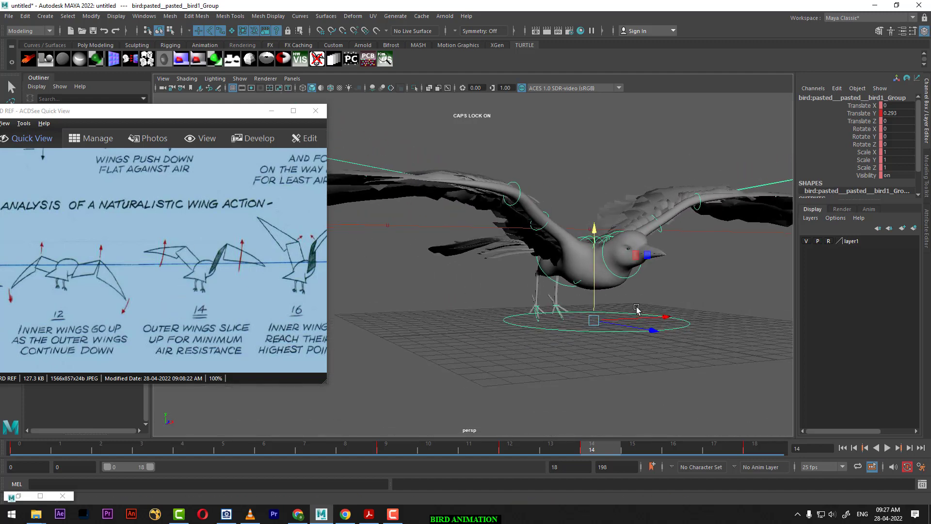
pyautogui.click(547, 214)
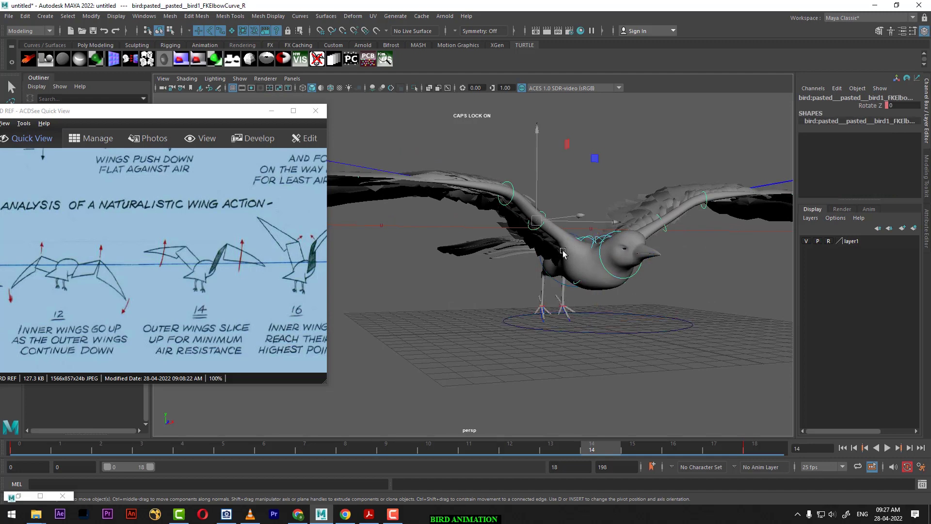
pyautogui.keyDown('alt'); pyautogui.moveTo(546, 216); pyautogui.dragTo(500, 219); pyautogui.keyUp('alt')
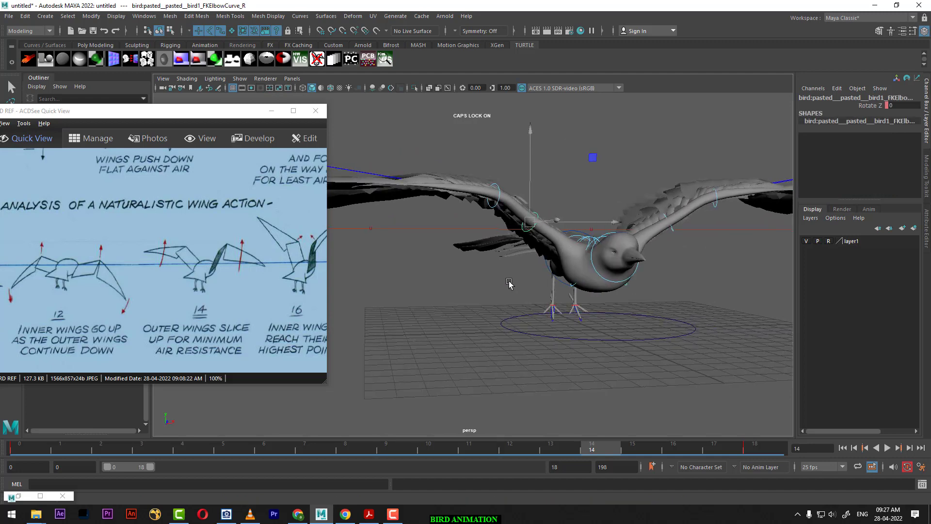
pyautogui.click(497, 186)
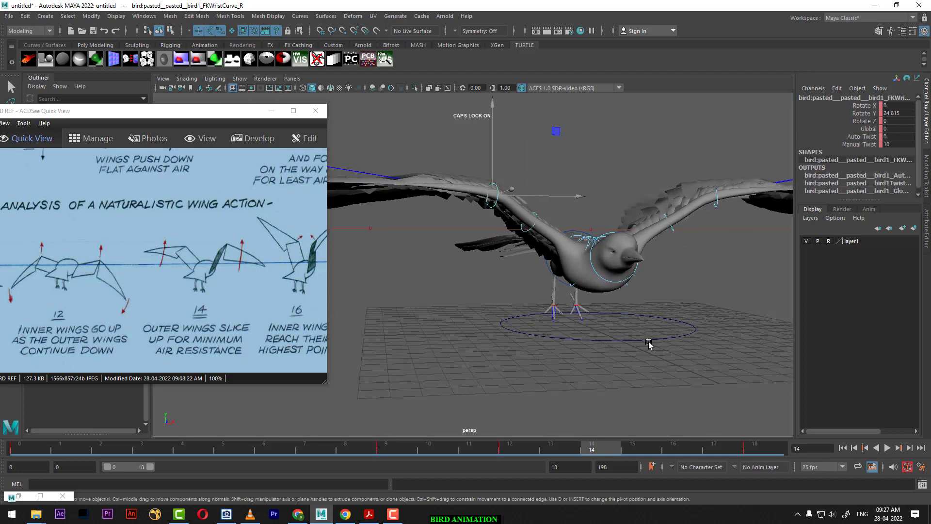
pyautogui.click(519, 445)
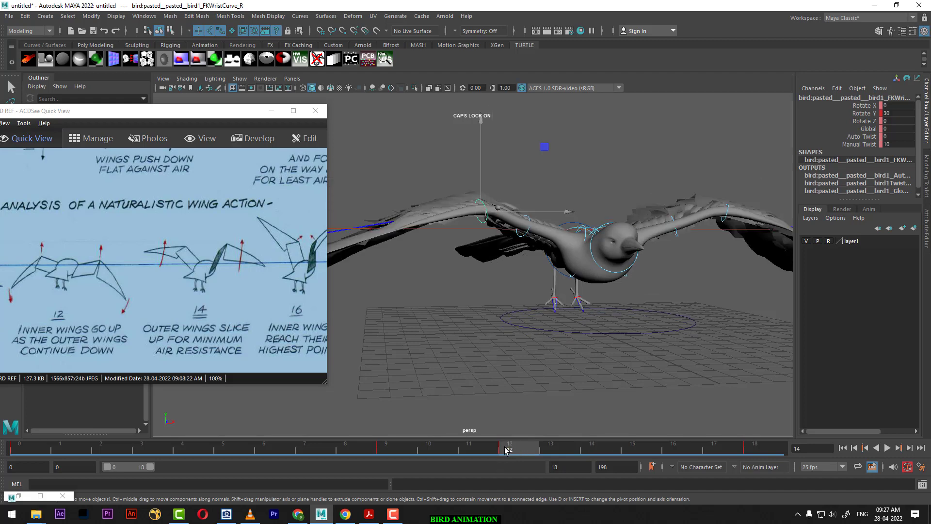
pyautogui.moveTo(506, 450); pyautogui.dragTo(596, 450)
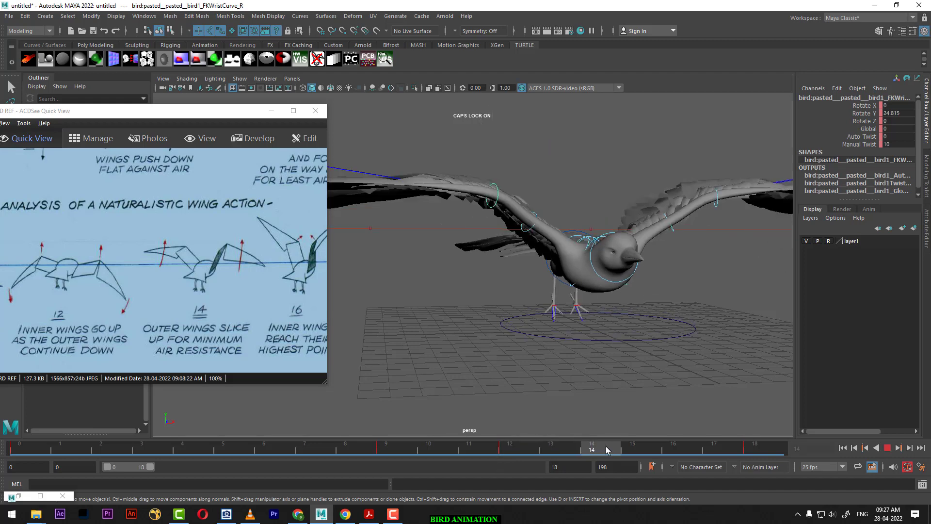
pyautogui.click(606, 447)
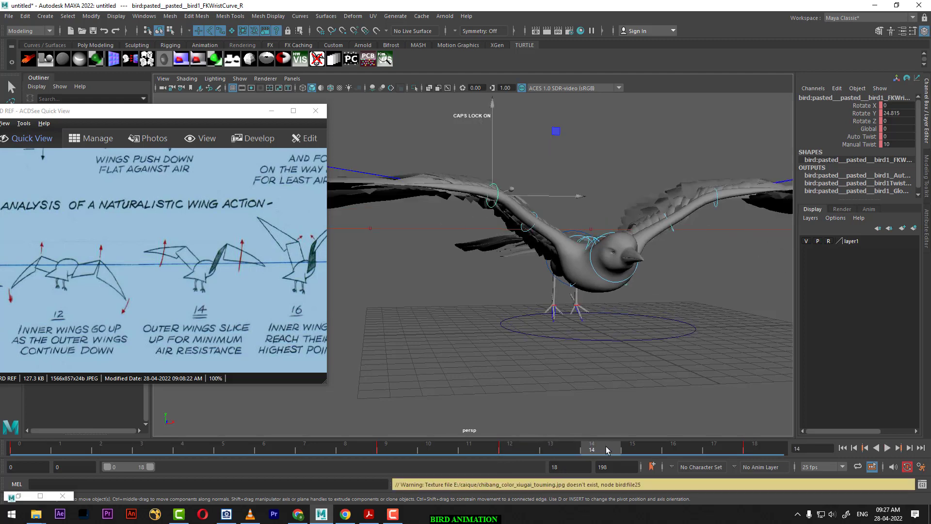
pyautogui.keyDown('alt'); pyautogui.moveTo(501, 204); pyautogui.dragTo(506, 232, button='middle'); pyautogui.keyUp('alt')
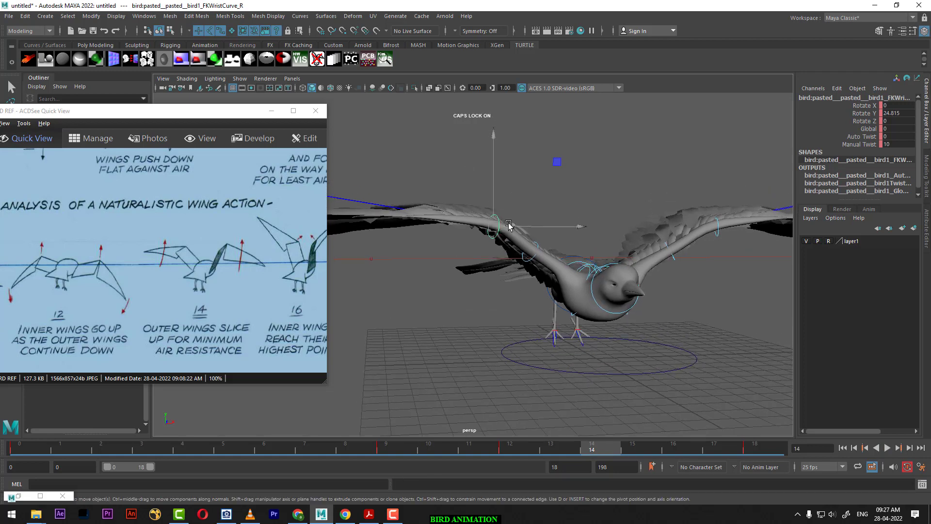
pyautogui.press('e')
pyautogui.moveTo(462, 150)
pyautogui.mouseDown()
pyautogui.moveTo(481, 141)
pyautogui.moveTo(588, 200)
pyautogui.mouseUp()
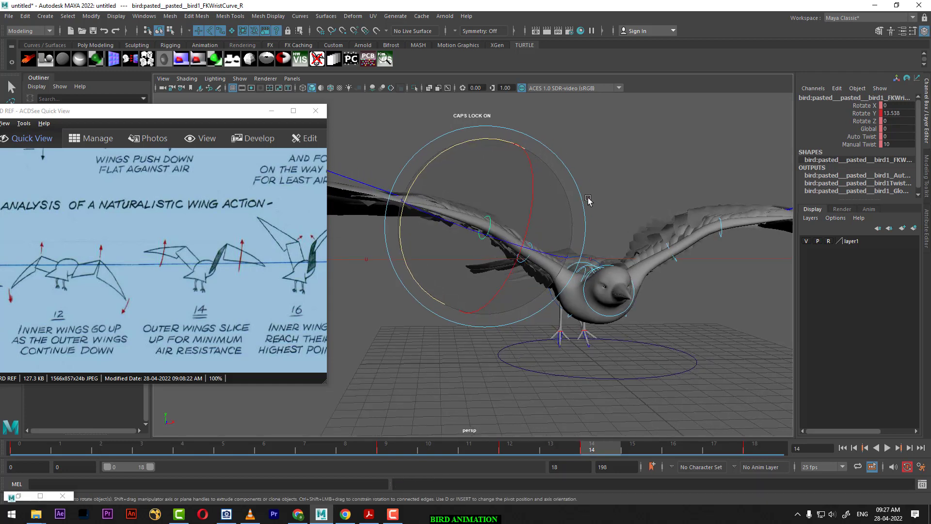
pyautogui.doubleClick(908, 113)
pyautogui.write('15')
pyautogui.press('Return')
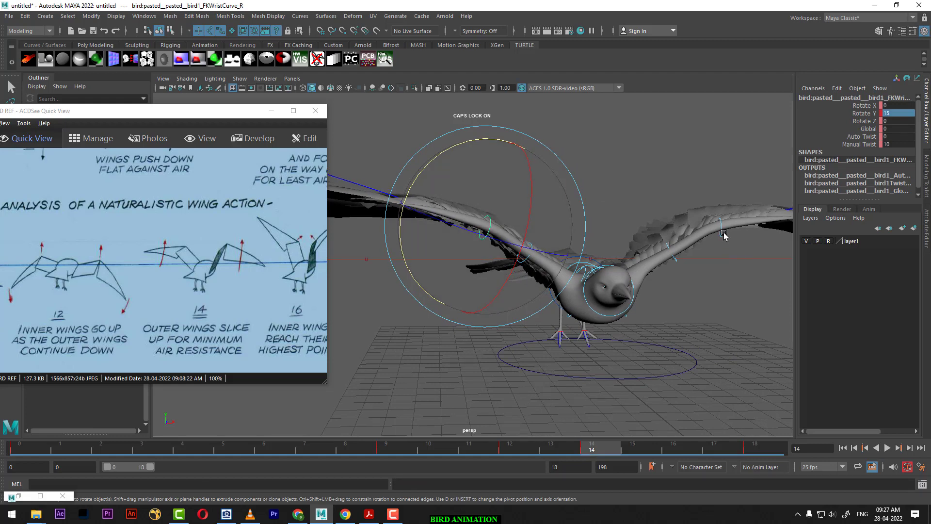
# - Set the left wrist control FKWristCurve_L Rotate Y to 15
pyautogui.click(726, 236)
pyautogui.click(721, 235)
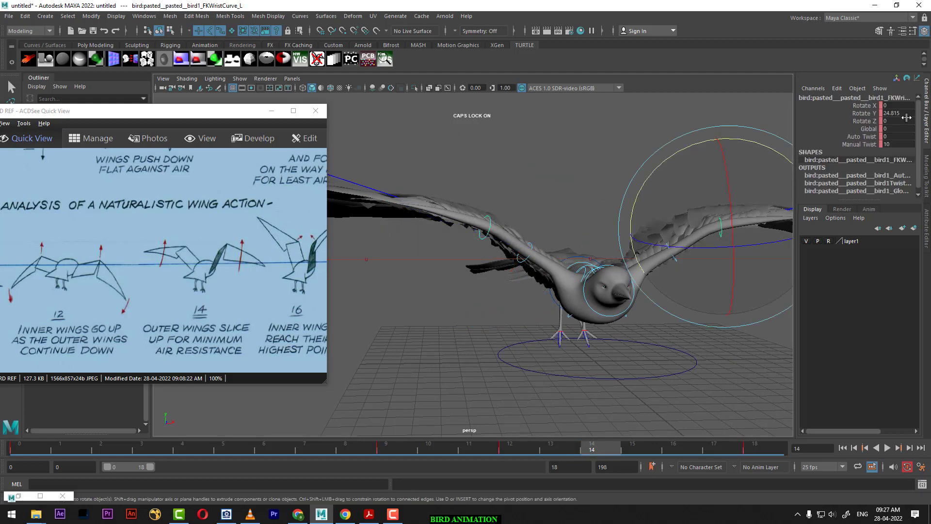
pyautogui.click(489, 219)
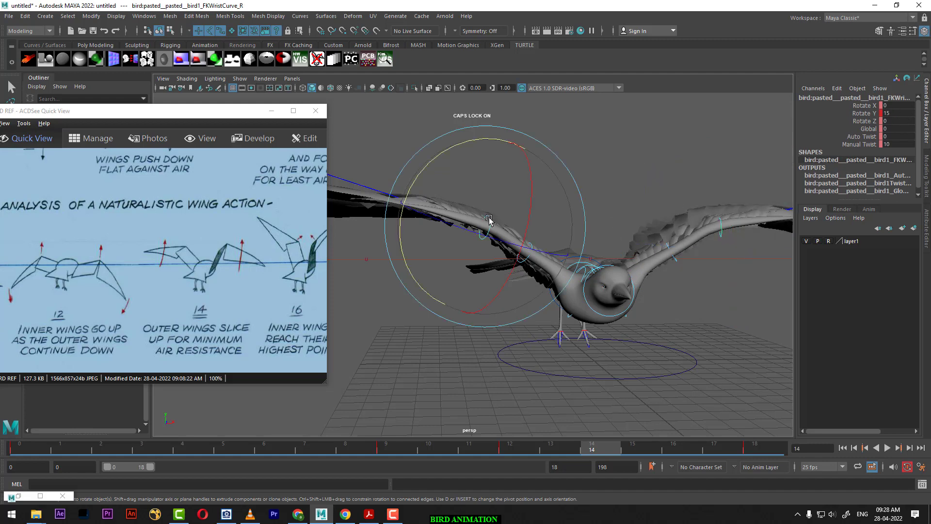
pyautogui.click(722, 235)
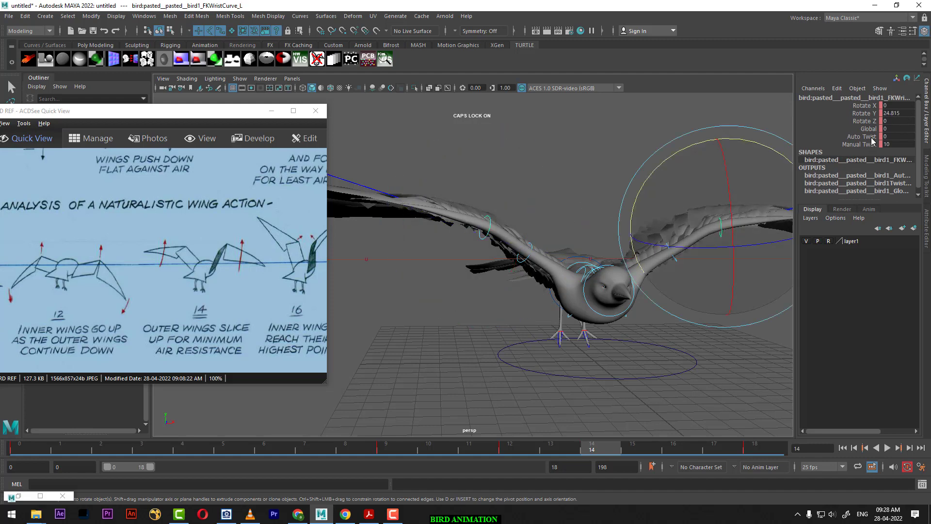
pyautogui.doubleClick(897, 113)
pyautogui.write('15')
pyautogui.press('Return')
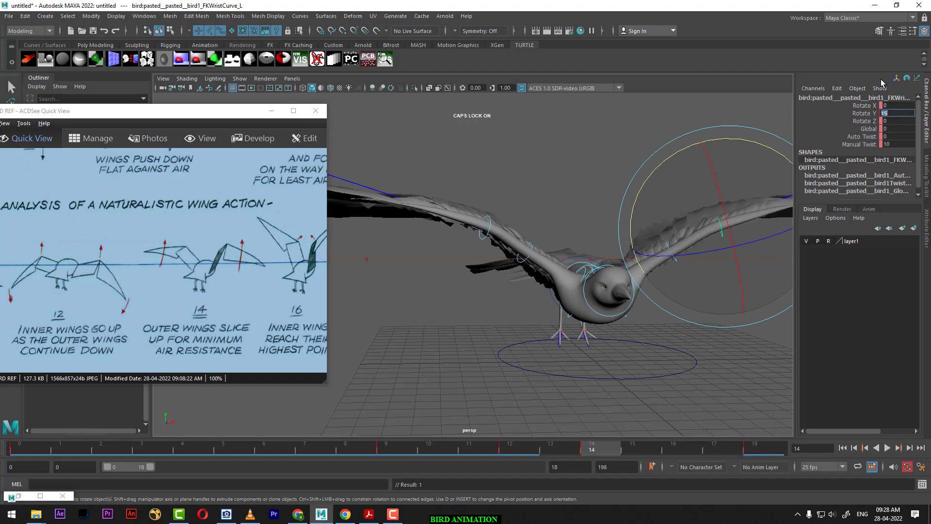
pyautogui.moveTo(581, 290)
pyautogui.keyDown('alt'); pyautogui.mouseDown()
pyautogui.moveTo(552, 292)
pyautogui.moveTo(542, 316)
pyautogui.mouseUp(); pyautogui.keyUp('alt')
pyautogui.click(566, 284)
# - Key then undo the elbow rotation, and review frames 9 and 12 before returning to 14
pyautogui.press('s')
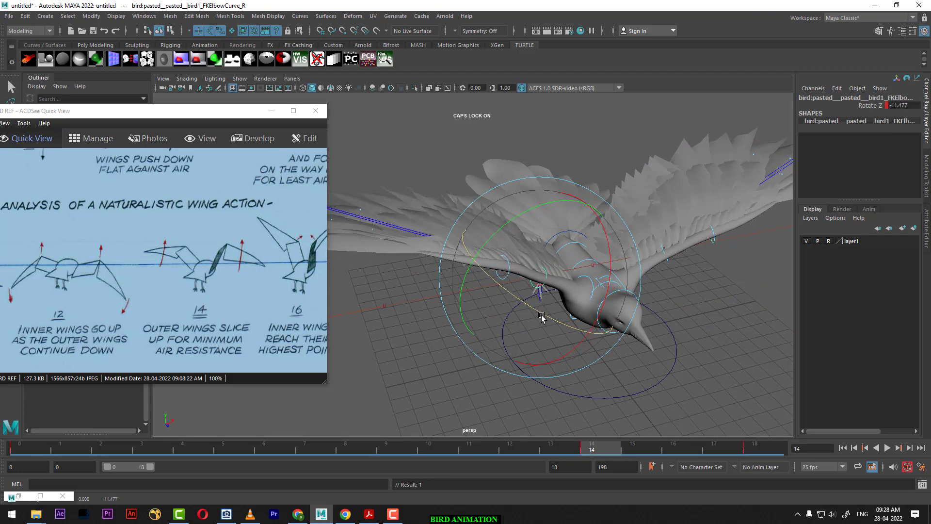
pyautogui.hotkey('ctrl', 'z')
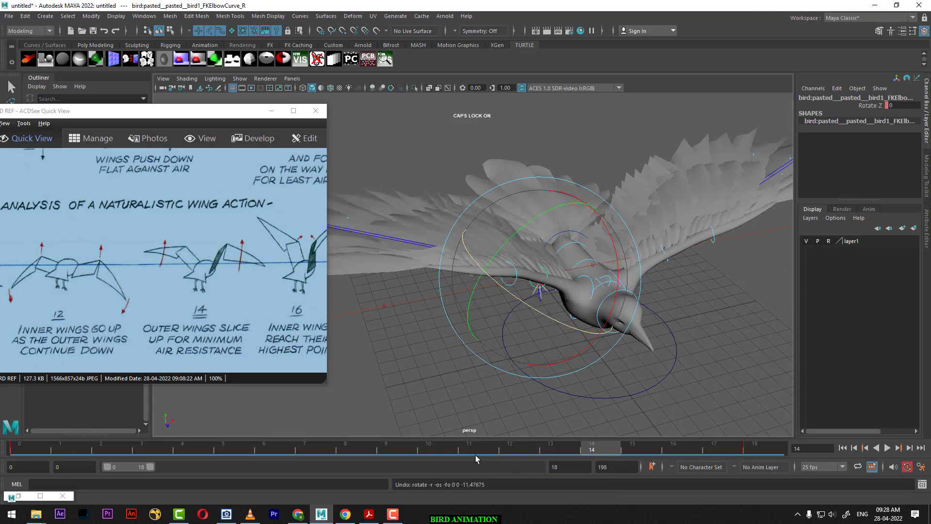
pyautogui.click(383, 450)
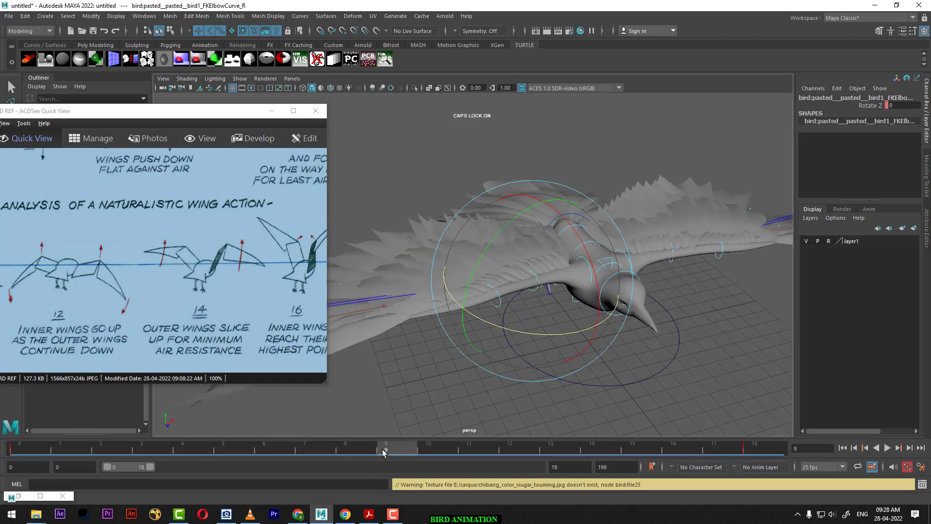
pyautogui.click(673, 260)
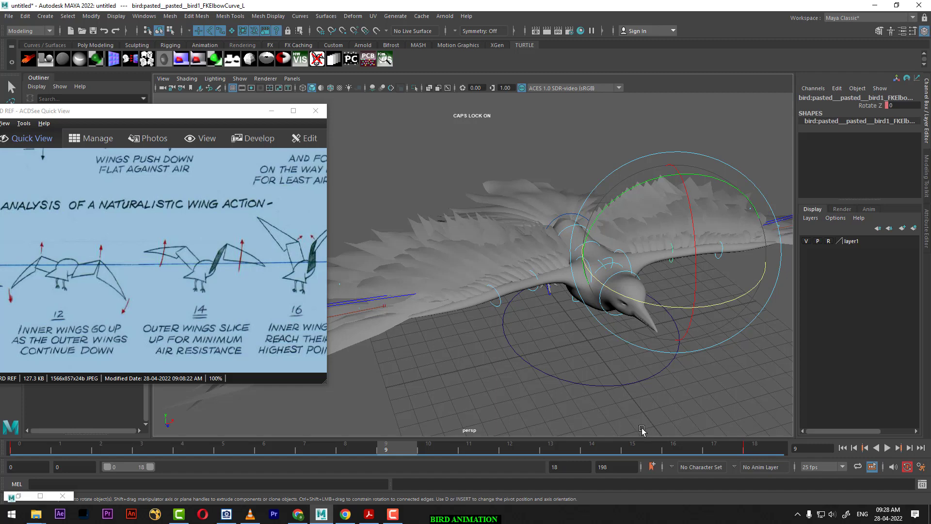
pyautogui.moveTo(641, 430)
pyautogui.keyDown('alt'); pyautogui.mouseDown()
pyautogui.moveTo(599, 235)
pyautogui.moveTo(650, 241)
pyautogui.mouseUp(); pyautogui.keyUp('alt')
pyautogui.moveTo(730, 151)
pyautogui.mouseDown()
pyautogui.moveTo(475, 308)
pyautogui.moveTo(534, 291)
pyautogui.mouseUp()
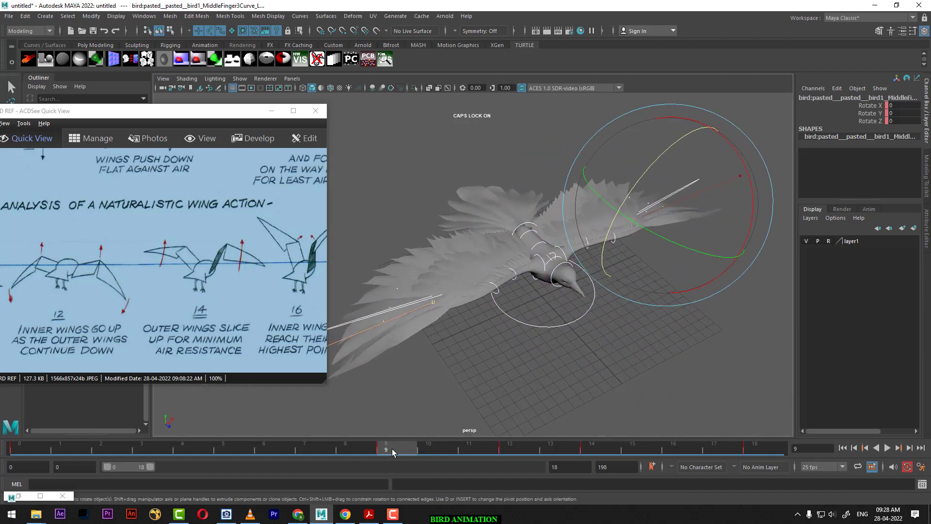
pyautogui.moveTo(402, 453); pyautogui.dragTo(507, 448)
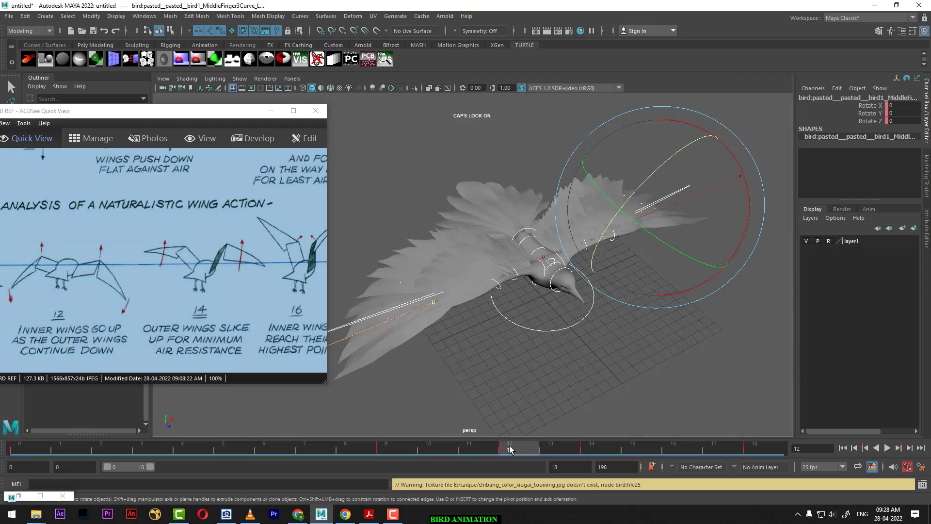
pyautogui.click(588, 452)
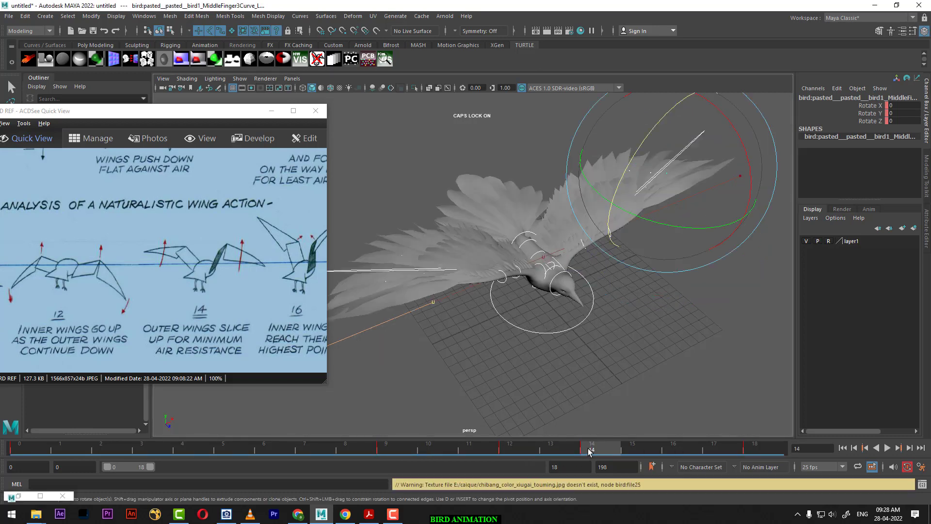
pyautogui.click(645, 395)
pyautogui.moveTo(619, 371)
pyautogui.keyDown('alt'); pyautogui.mouseDown()
pyautogui.moveTo(616, 387)
pyautogui.moveTo(583, 345)
pyautogui.mouseUp(); pyautogui.keyUp('alt')
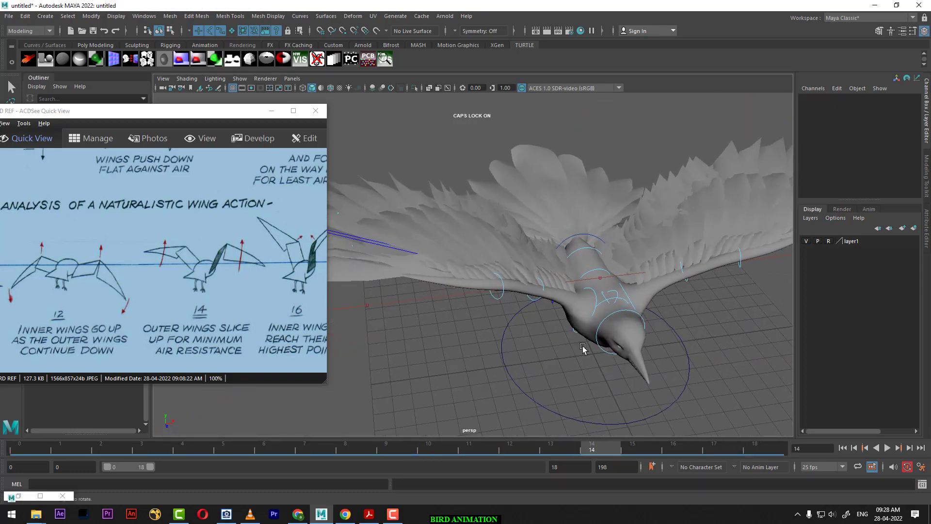
# - Set the right elbow FKElbowCurve_R Rotate Z to -12
pyautogui.click(543, 285)
pyautogui.moveTo(543, 285)
pyautogui.keyDown('alt'); pyautogui.mouseDown()
pyautogui.moveTo(555, 345)
pyautogui.moveTo(535, 341)
pyautogui.moveTo(563, 314)
pyautogui.mouseUp(); pyautogui.keyUp('alt')
pyautogui.keyDown('alt'); pyautogui.moveTo(620, 323); pyautogui.dragTo(613, 335); pyautogui.keyUp('alt')
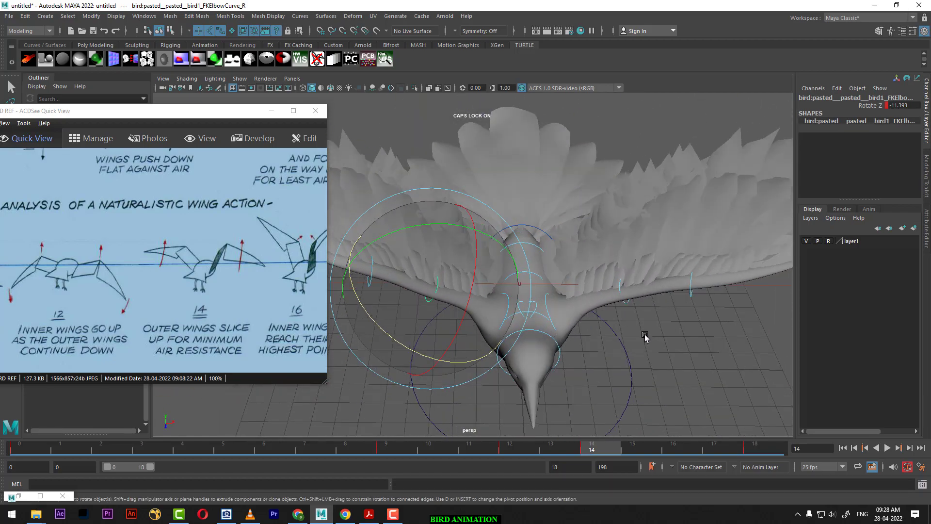
pyautogui.doubleClick(911, 105)
pyautogui.write('-1')
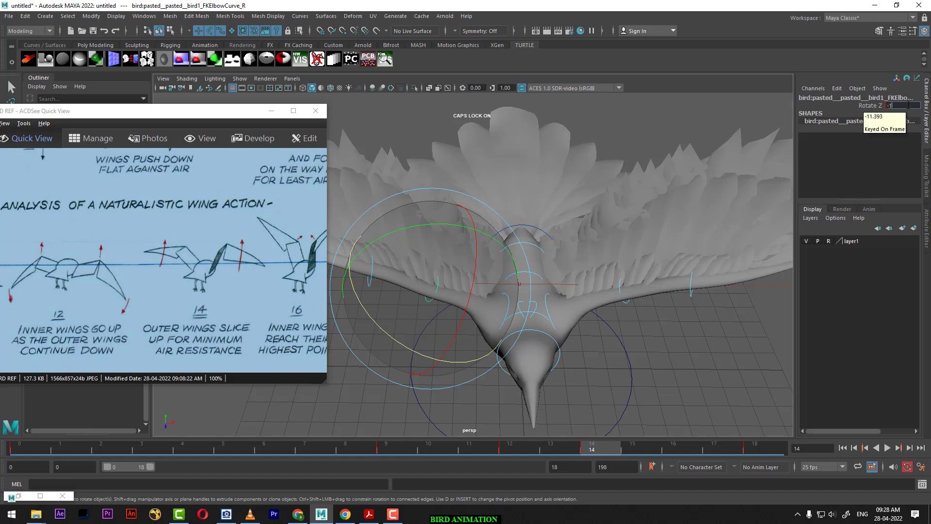
pyautogui.write('2')
pyautogui.press('Return')
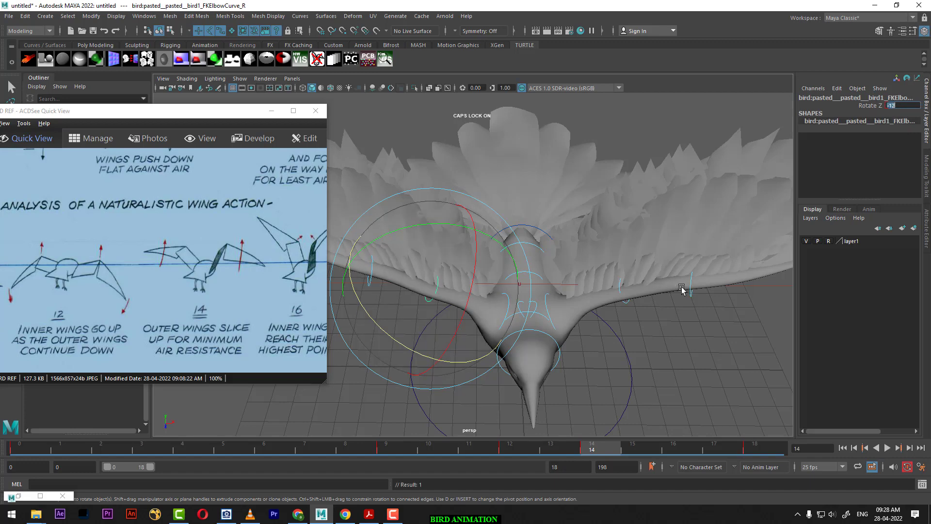
# - Set the left elbow FKElbowCurve_L Rotate Z to -12 and inspect it from the side
pyautogui.keyDown('alt'); pyautogui.moveTo(682, 289); pyautogui.dragTo(682, 315); pyautogui.keyUp('alt')
pyautogui.click(618, 316)
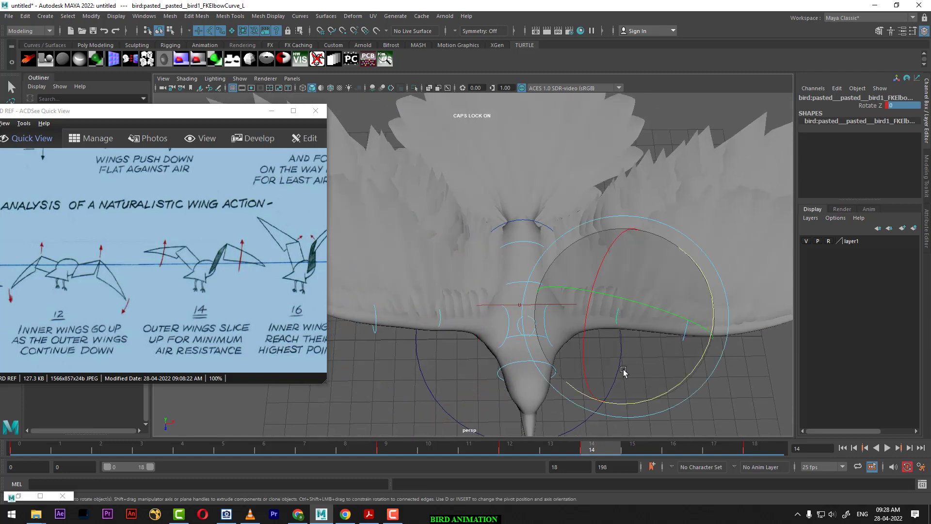
pyautogui.moveTo(628, 401); pyautogui.dragTo(645, 399)
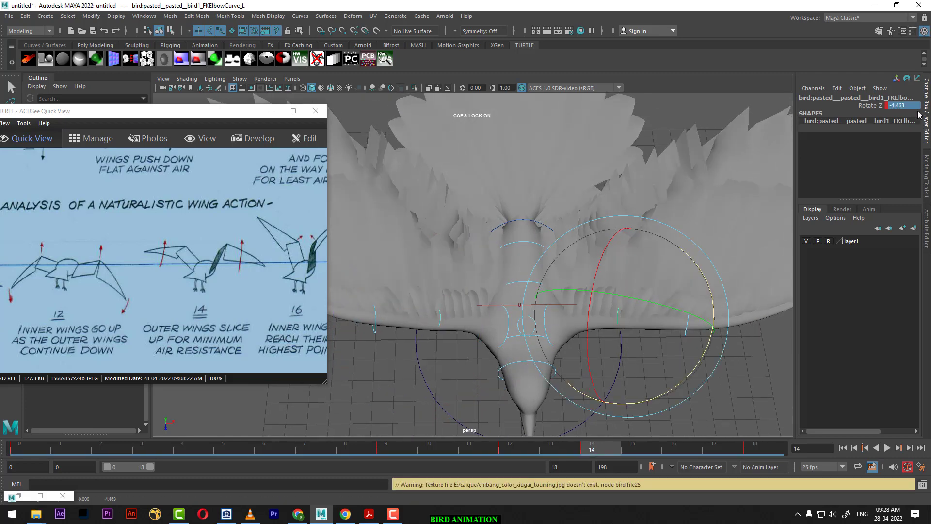
pyautogui.write('12')
pyautogui.press('Return')
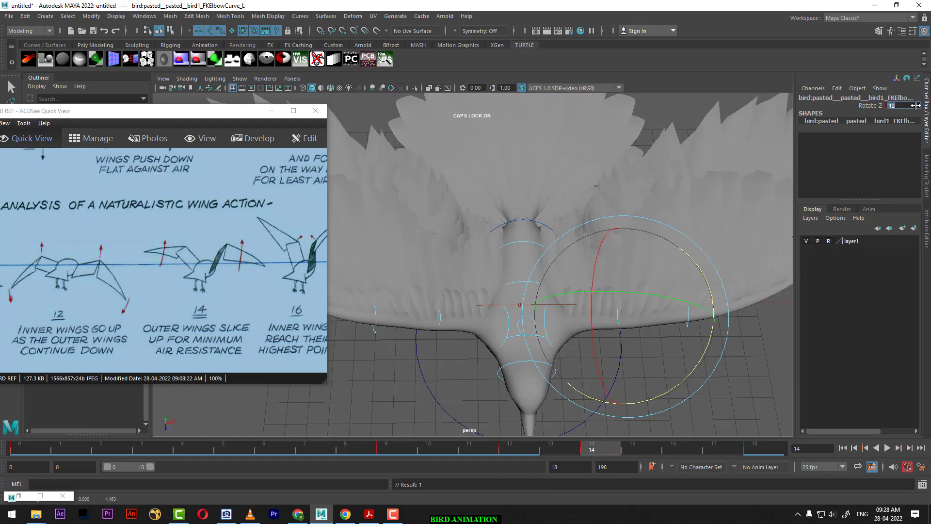
pyautogui.moveTo(485, 272)
pyautogui.keyDown('alt'); pyautogui.mouseDown()
pyautogui.moveTo(615, 270)
pyautogui.moveTo(578, 271)
pyautogui.mouseUp(); pyautogui.keyUp('alt')
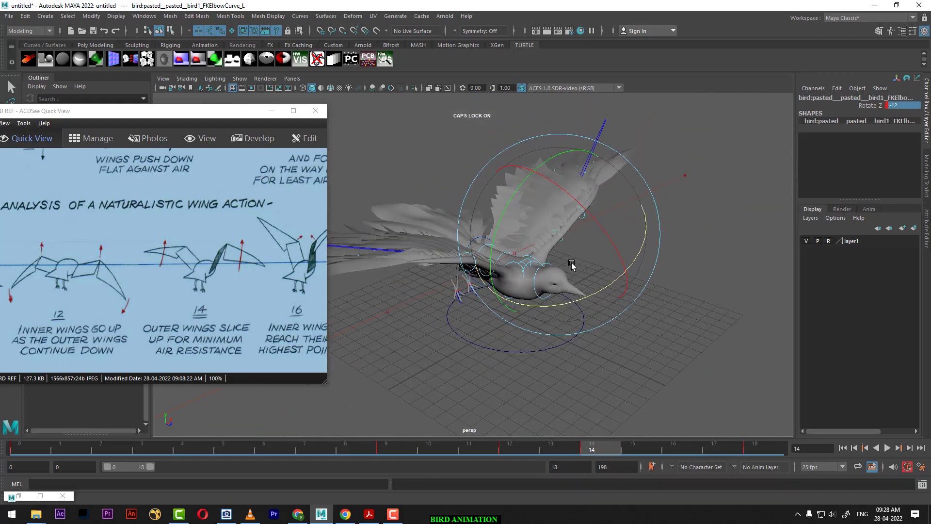
pyautogui.moveTo(592, 455)
pyautogui.mouseDown()
pyautogui.moveTo(518, 445)
pyautogui.moveTo(173, 475)
pyautogui.moveTo(380, 484)
pyautogui.moveTo(749, 467)
pyautogui.moveTo(582, 467)
pyautogui.mouseUp()
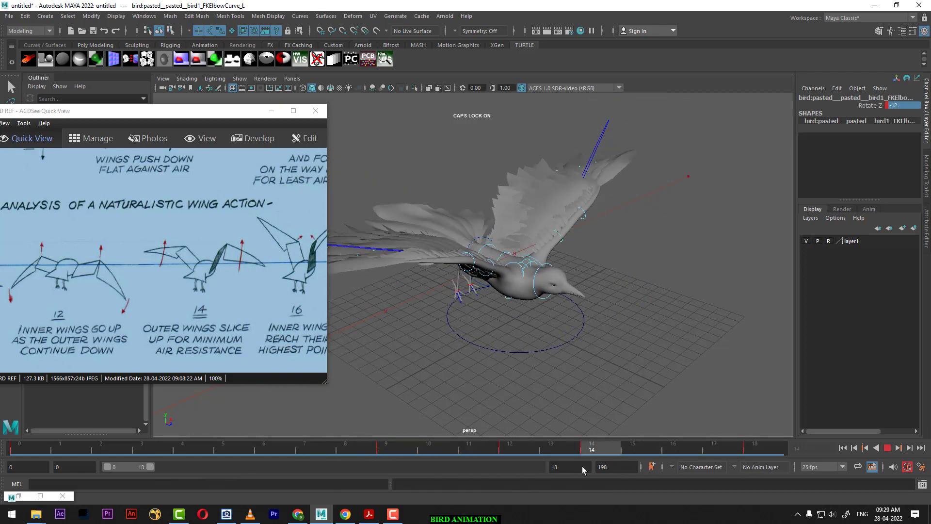
# - Stop playback, orbit to a front view, and slide the reference to show poses 14 through 16
pyautogui.press('e')
pyautogui.moveTo(533, 315)
pyautogui.keyDown('alt'); pyautogui.mouseDown()
pyautogui.moveTo(619, 324)
pyautogui.moveTo(650, 298)
pyautogui.moveTo(572, 324)
pyautogui.moveTo(619, 318)
pyautogui.moveTo(700, 332)
pyautogui.mouseUp(); pyautogui.keyUp('alt')
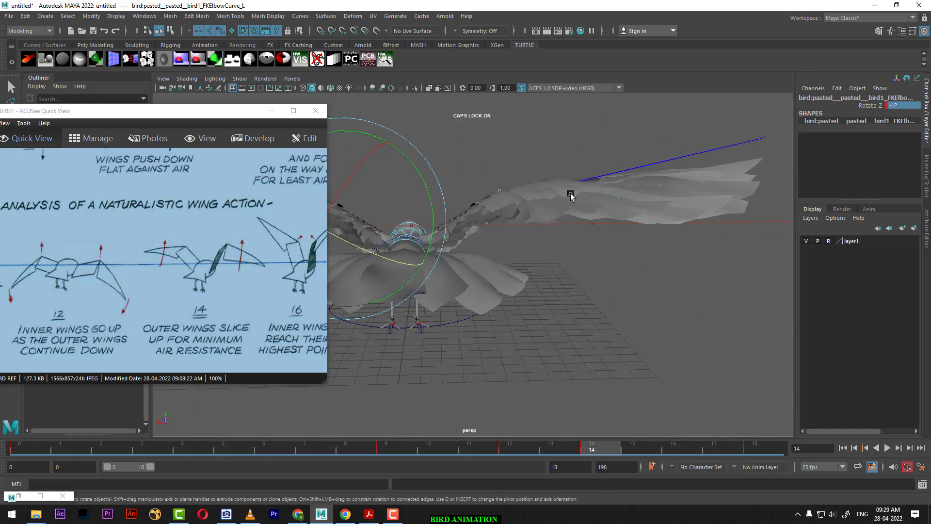
pyautogui.keyDown('alt'); pyautogui.moveTo(639, 259); pyautogui.dragTo(344, 259); pyautogui.keyUp('alt')
pyautogui.moveTo(202, 280); pyautogui.dragTo(112, 280)
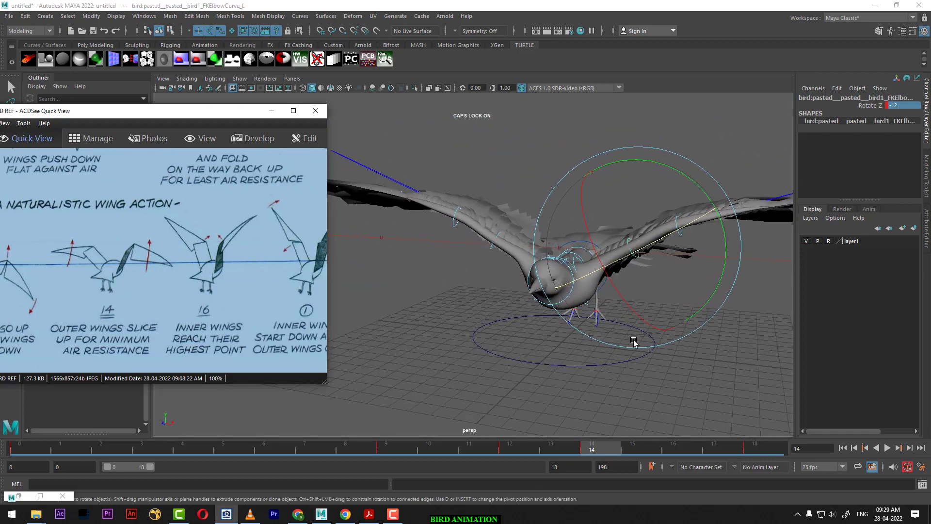
# - At frame 16, set the right shoulder control (FKShoulderCurve_R) to Rotate Y -40 and key it
pyautogui.moveTo(601, 449); pyautogui.dragTo(673, 450)
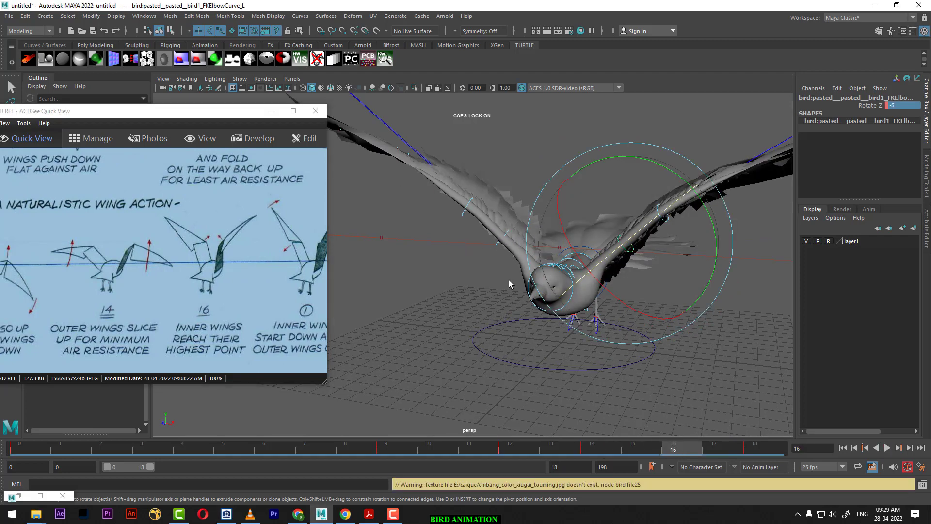
pyautogui.click(469, 287)
pyautogui.click(507, 236)
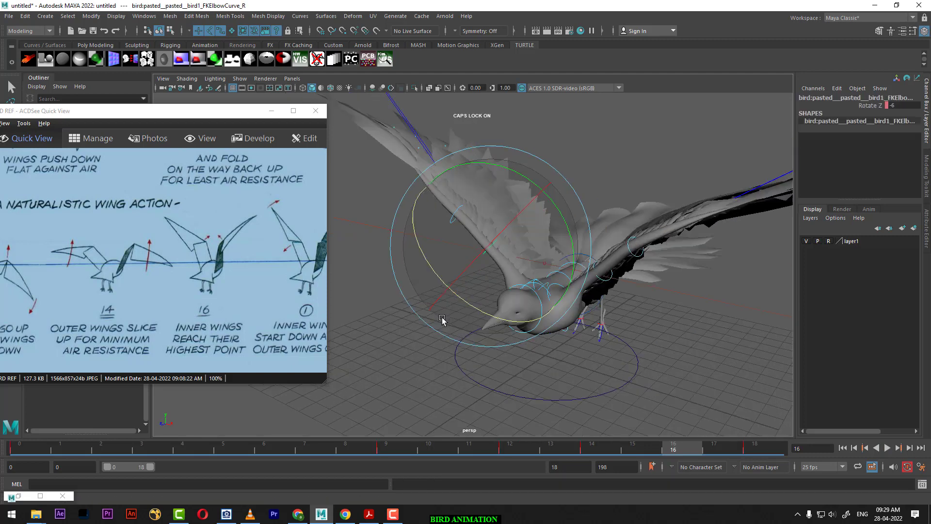
pyautogui.moveTo(549, 252)
pyautogui.keyDown('alt'); pyautogui.mouseDown()
pyautogui.moveTo(503, 316)
pyautogui.moveTo(556, 311)
pyautogui.mouseUp(); pyautogui.keyUp('alt')
pyautogui.click(502, 316)
pyautogui.click(503, 316)
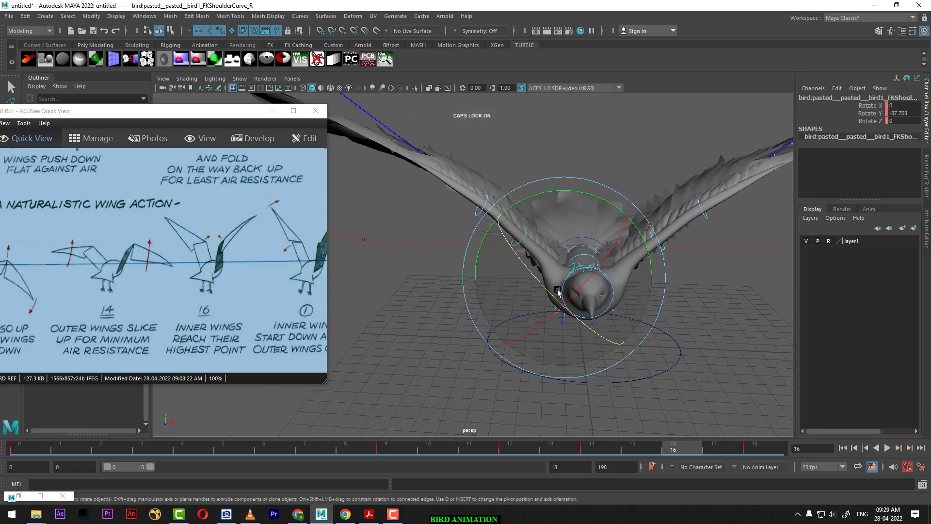
pyautogui.moveTo(595, 210); pyautogui.dragTo(598, 194)
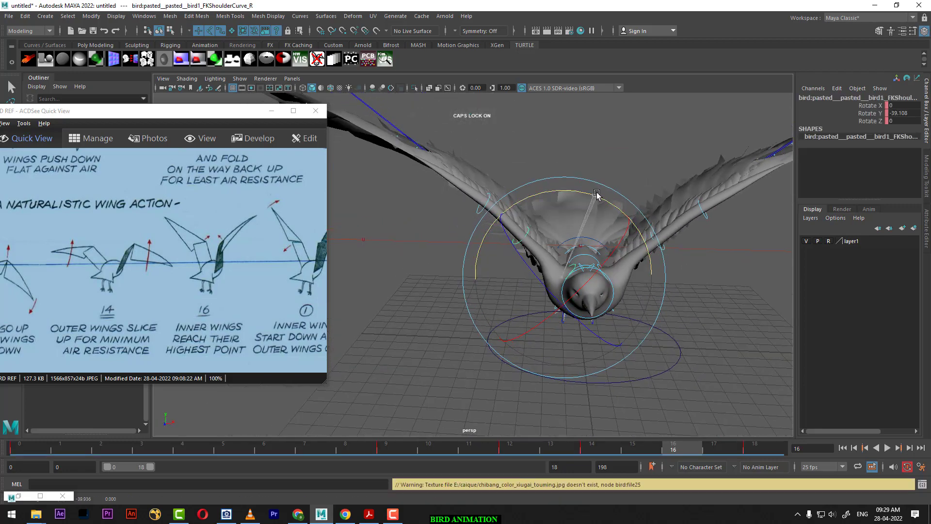
pyautogui.press('s')
pyautogui.doubleClick(909, 114)
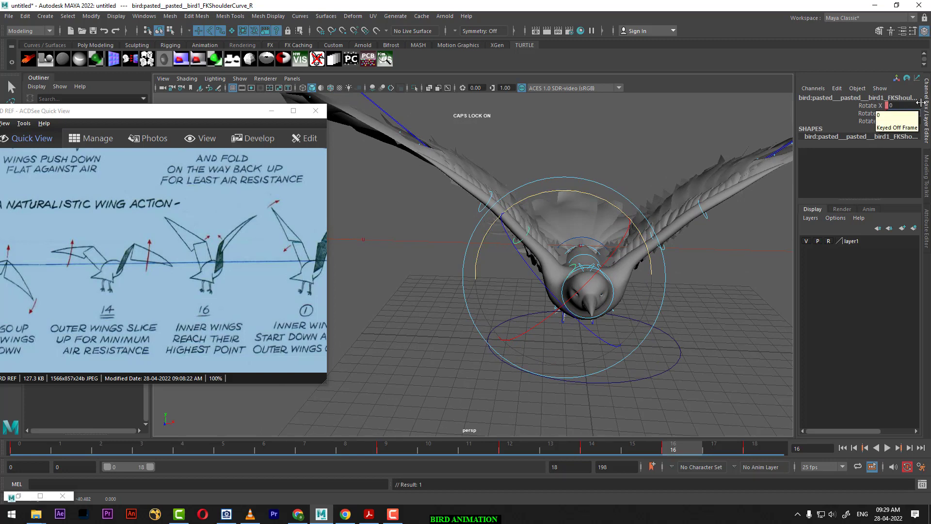
pyautogui.write('-4')
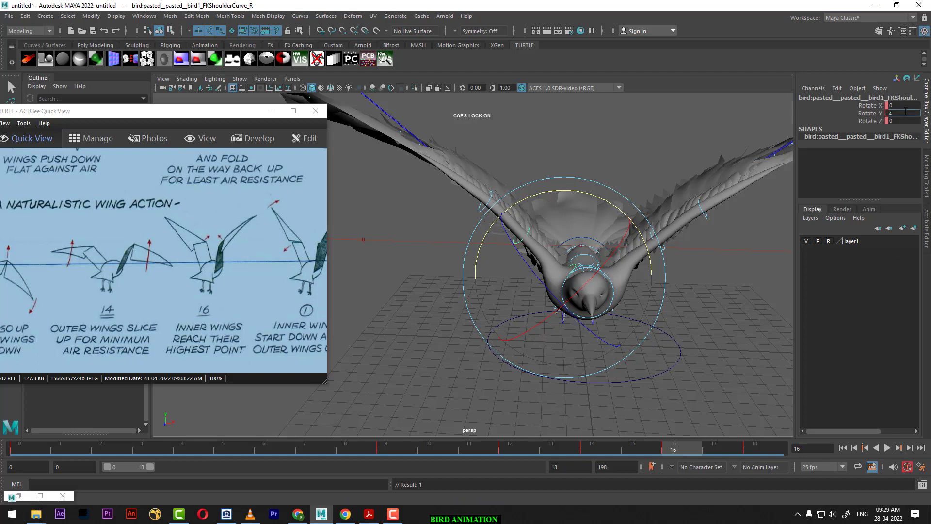
pyautogui.write('0')
pyautogui.press('Return')
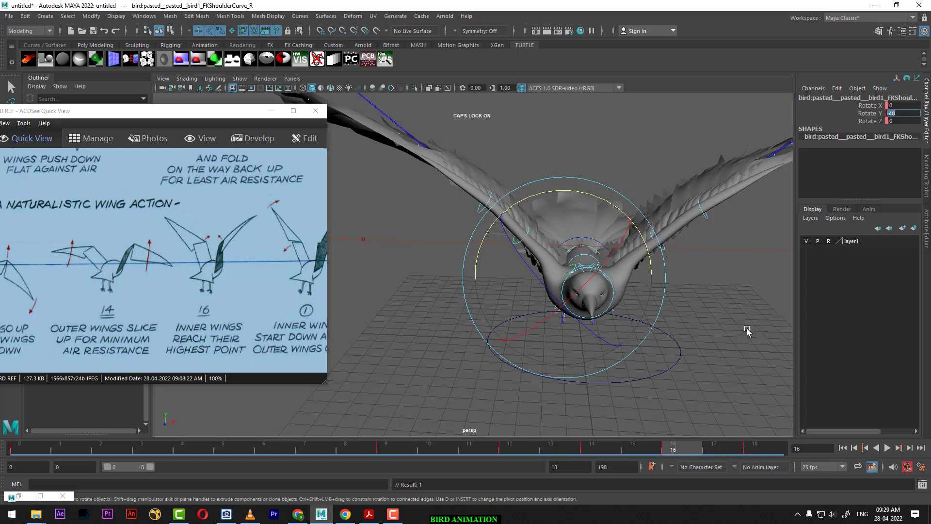
# - Set the right wrist control (FKWristCurve_R) to Rotate Y 15
pyautogui.keyDown('alt'); pyautogui.moveTo(709, 321); pyautogui.dragTo(734, 348); pyautogui.keyUp('alt')
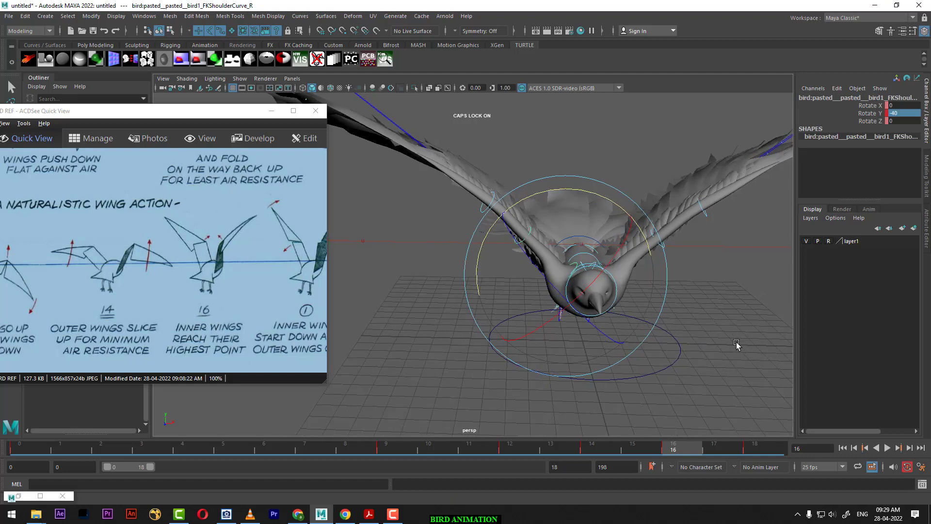
pyautogui.click(733, 348)
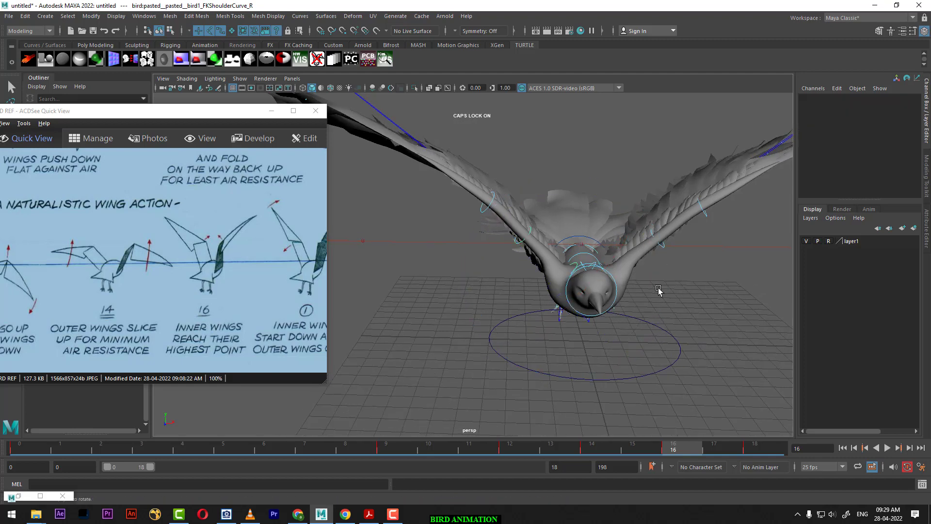
pyautogui.click(493, 194)
pyautogui.moveTo(515, 117); pyautogui.dragTo(506, 114)
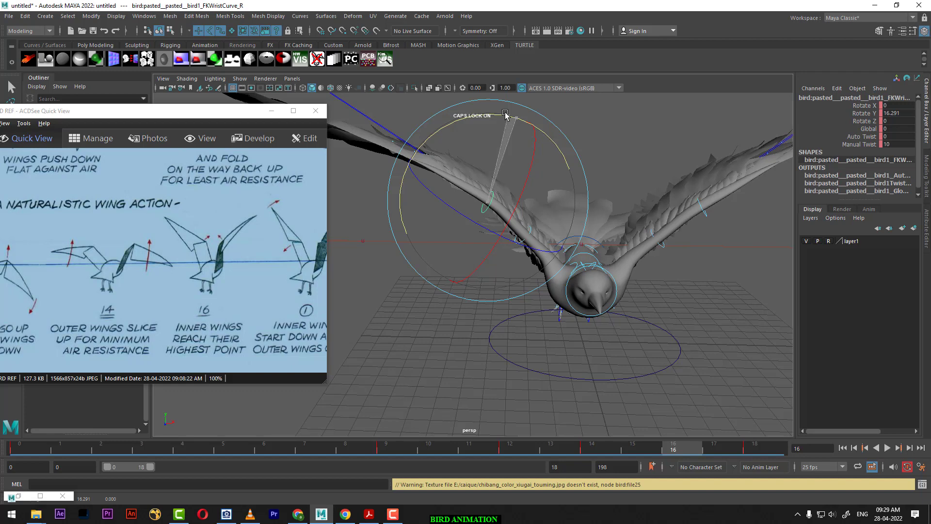
pyautogui.click(905, 113)
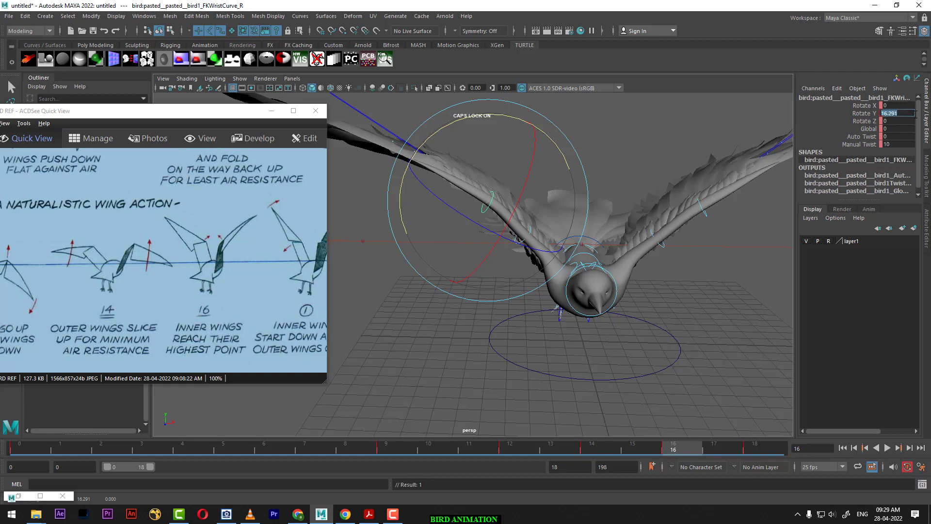
pyautogui.write('5')
pyautogui.press('Return')
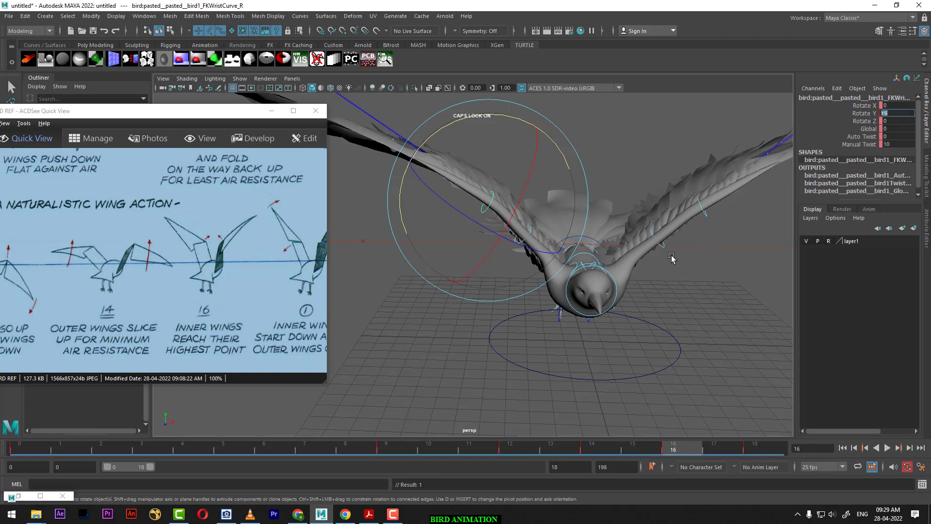
# - Undo the stray rotations on the left wing's elbow and wrist controls
pyautogui.click(662, 242)
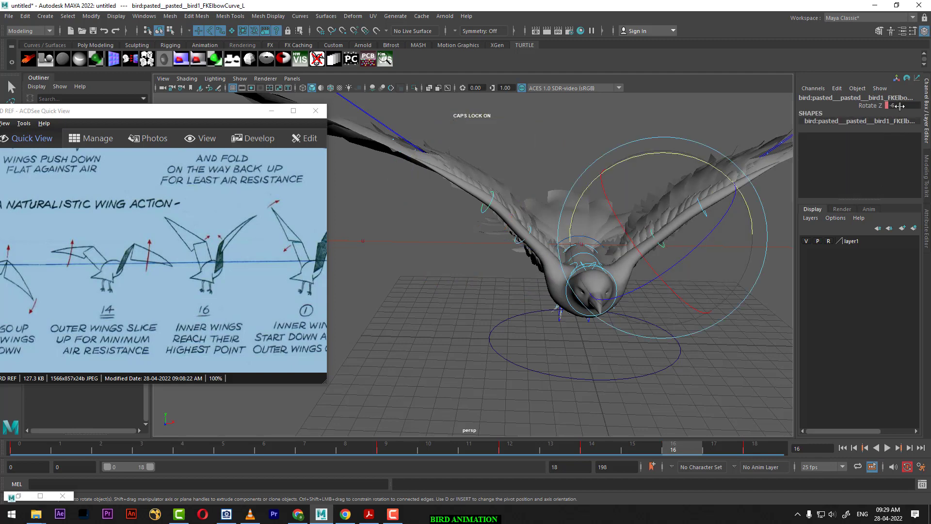
pyautogui.hotkey('ctrl', 'z')
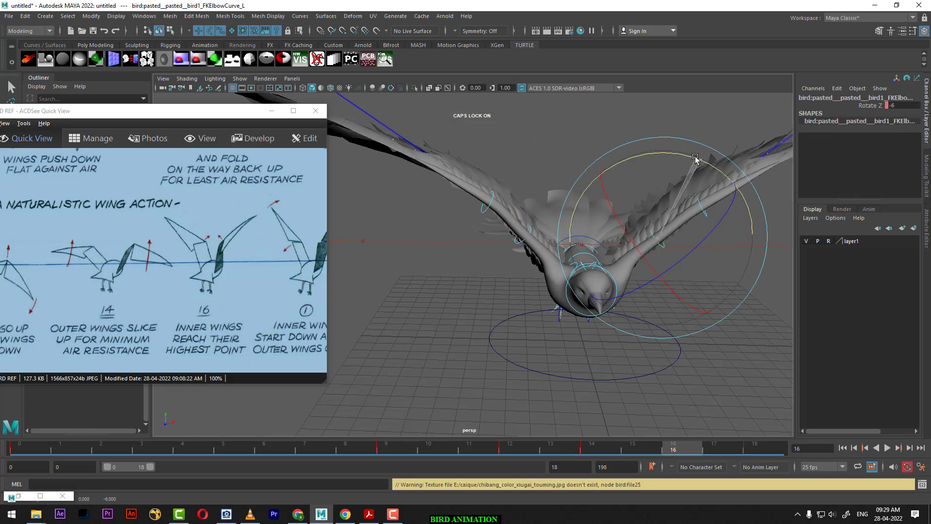
pyautogui.click(751, 347)
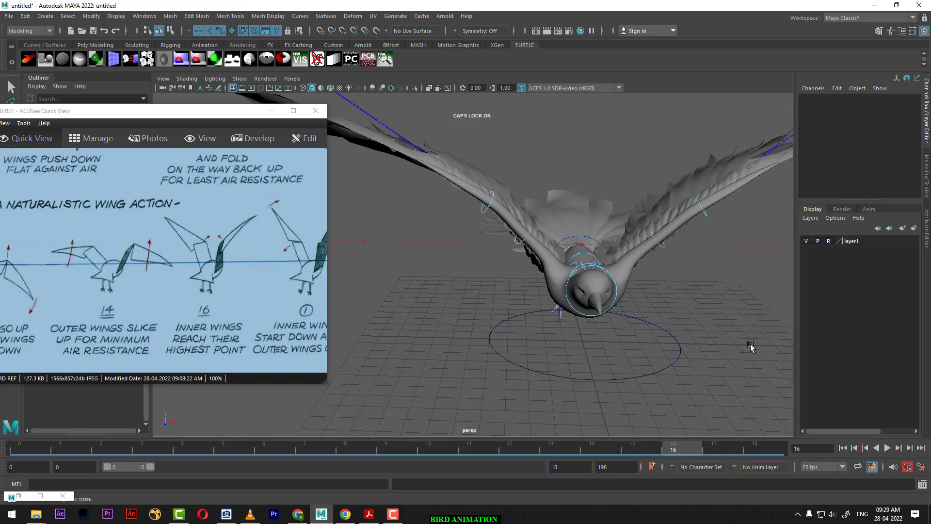
pyautogui.click(710, 217)
pyautogui.moveTo(741, 129); pyautogui.dragTo(750, 127)
pyautogui.press('s')
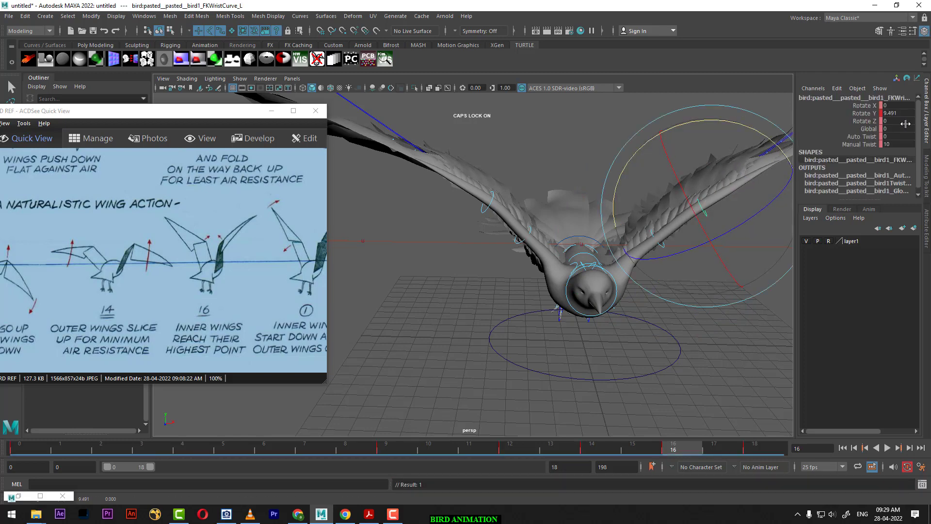
pyautogui.hotkey('ctrl', 'z')
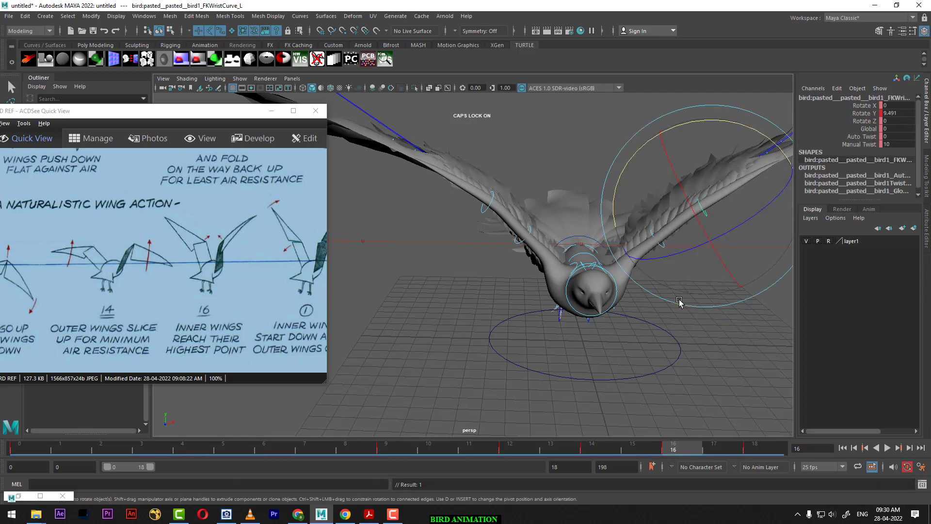
pyautogui.moveTo(723, 369)
pyautogui.keyDown('alt'); pyautogui.mouseDown()
pyautogui.moveTo(726, 418)
pyautogui.moveTo(718, 398)
pyautogui.mouseUp(); pyautogui.keyUp('alt')
# - Set the left shoulder control (FKShoulderCurve_L) to Rotate Y -40
pyautogui.click(651, 307)
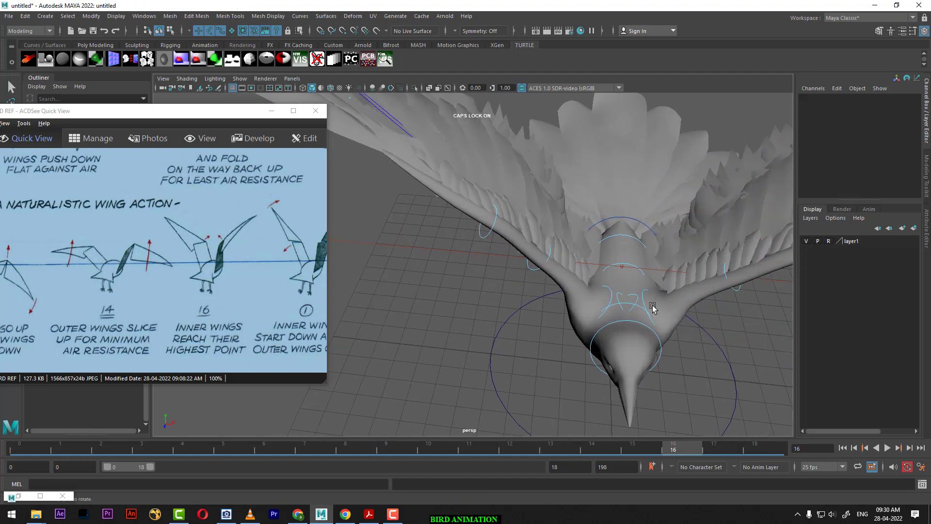
pyautogui.doubleClick(908, 112)
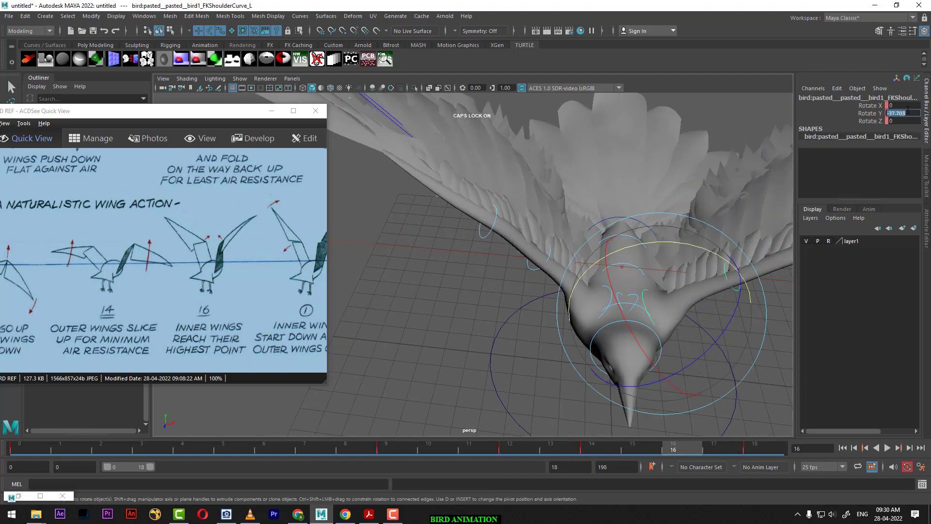
pyautogui.write('-4')
pyautogui.press('Return')
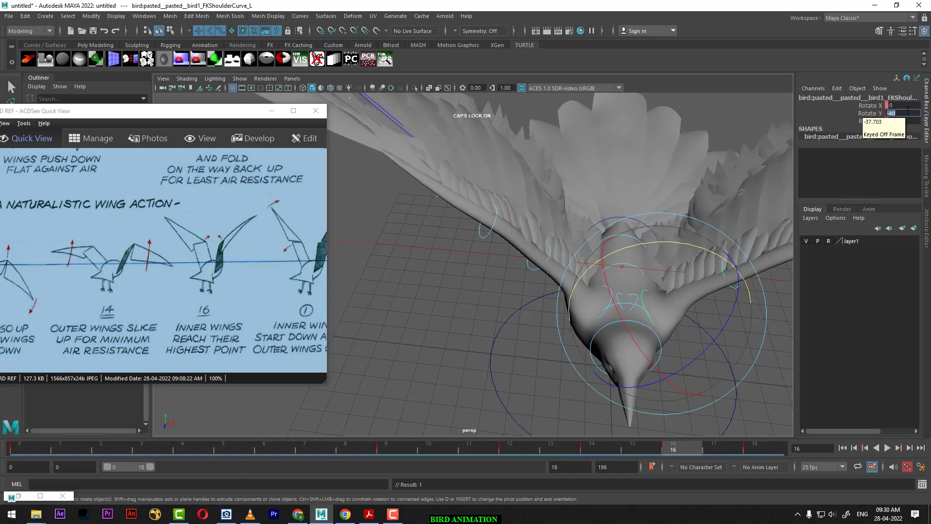
pyautogui.click(507, 353)
pyautogui.click(608, 297)
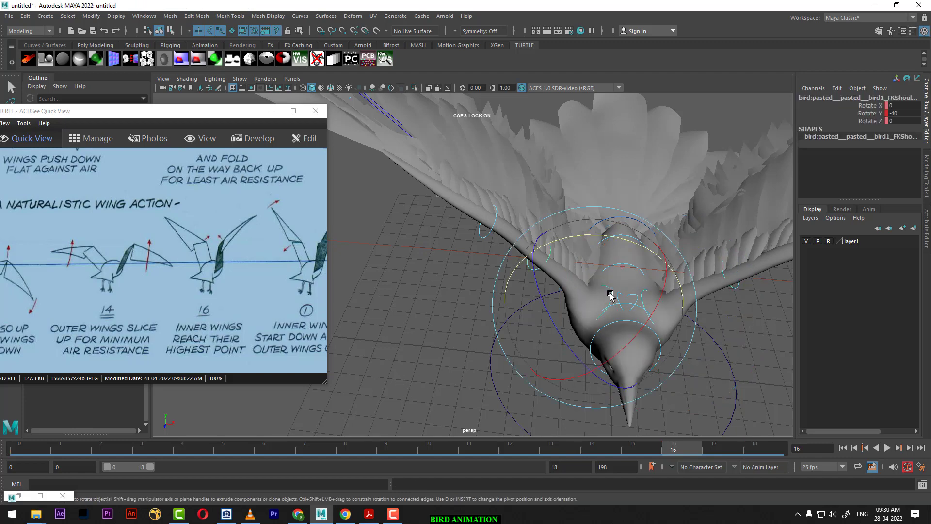
pyautogui.moveTo(623, 308)
pyautogui.keyDown('alt'); pyautogui.mouseDown()
pyautogui.moveTo(643, 331)
pyautogui.moveTo(636, 325)
pyautogui.mouseUp(); pyautogui.keyUp('alt')
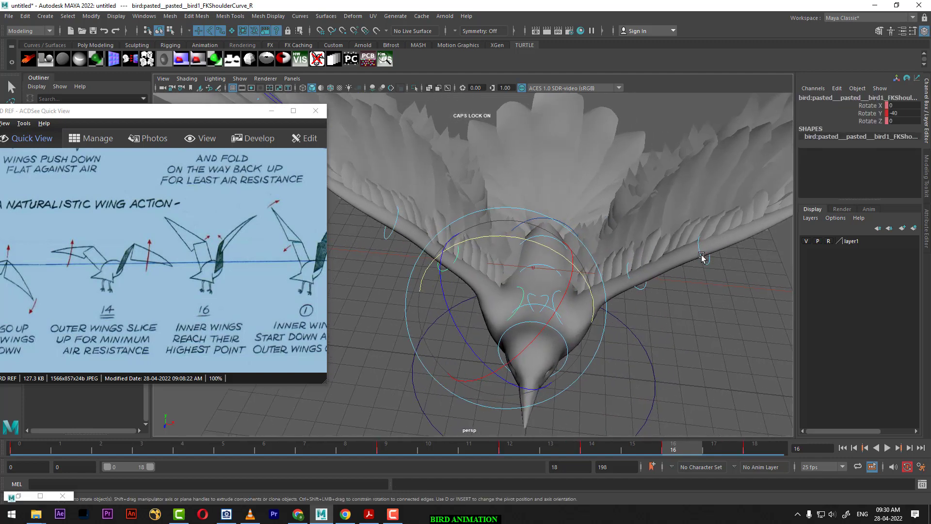
# - Set the left wrist control (FKWristCurve_L) to Rotate Y 15
pyautogui.click(390, 233)
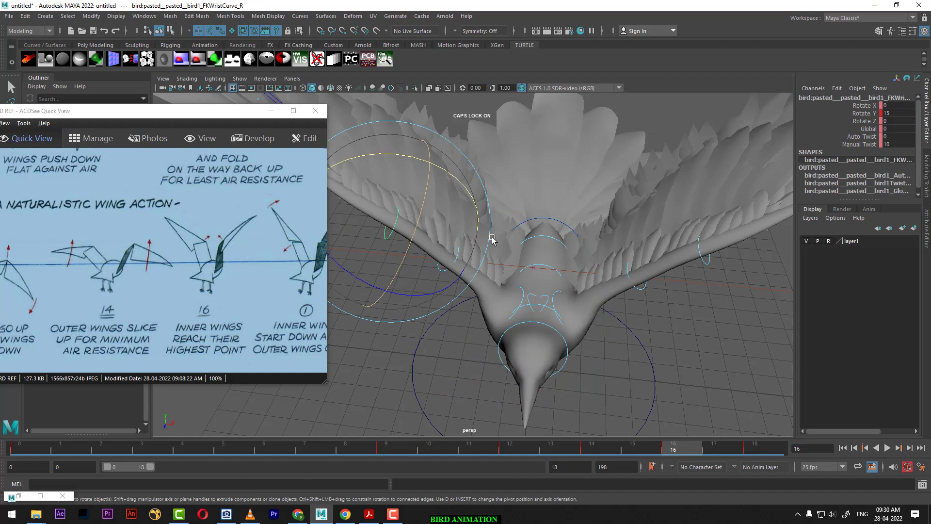
pyautogui.click(703, 262)
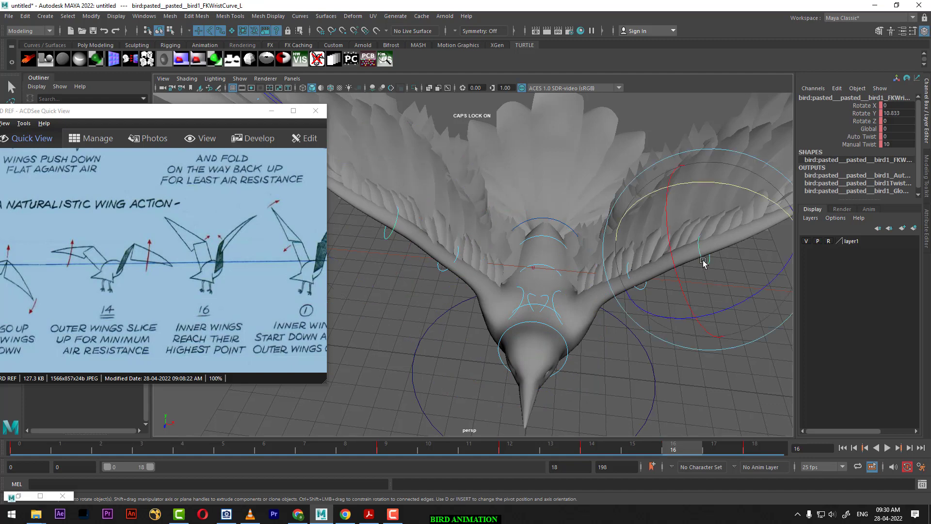
pyautogui.doubleClick(900, 113)
pyautogui.write('5')
pyautogui.press('Return')
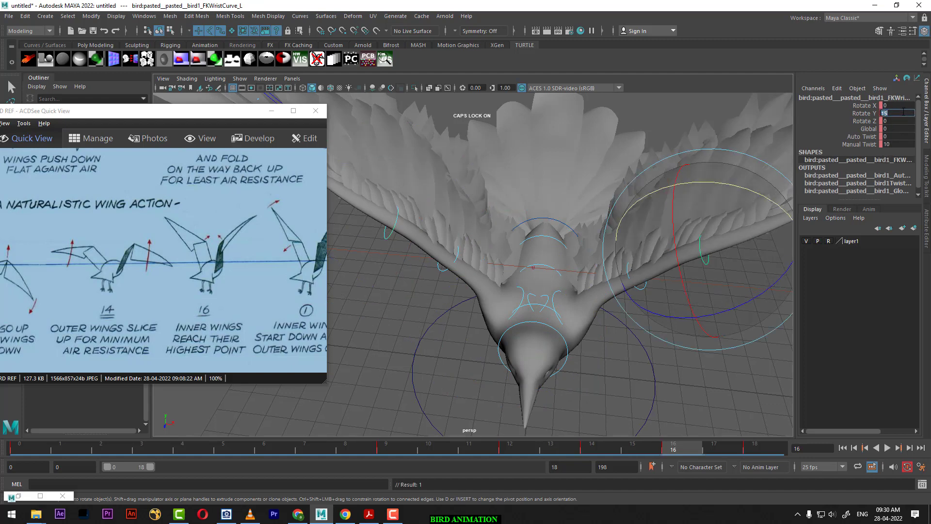
pyautogui.keyDown('alt'); pyautogui.moveTo(608, 304); pyautogui.dragTo(586, 294); pyautogui.keyUp('alt')
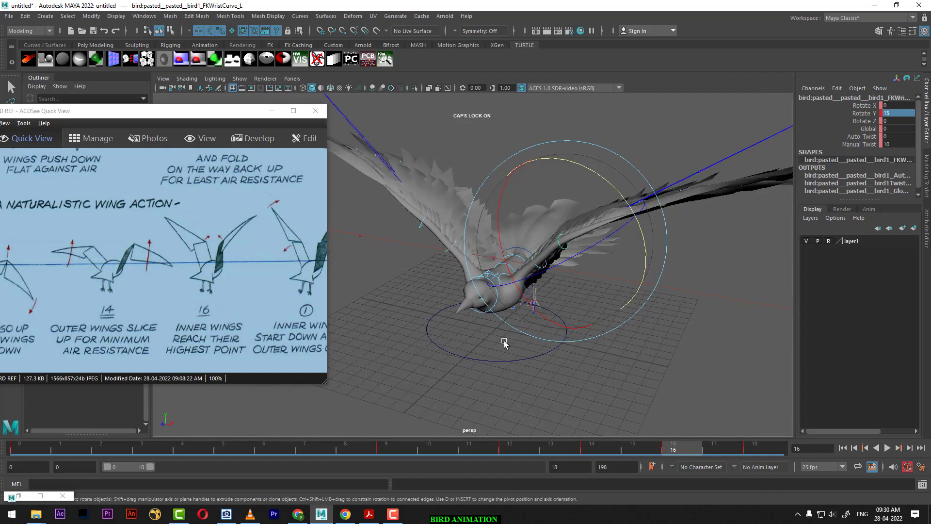
# - Select bird1_Group and move it up on Y to 0.705 at frame 14
pyautogui.click(487, 345)
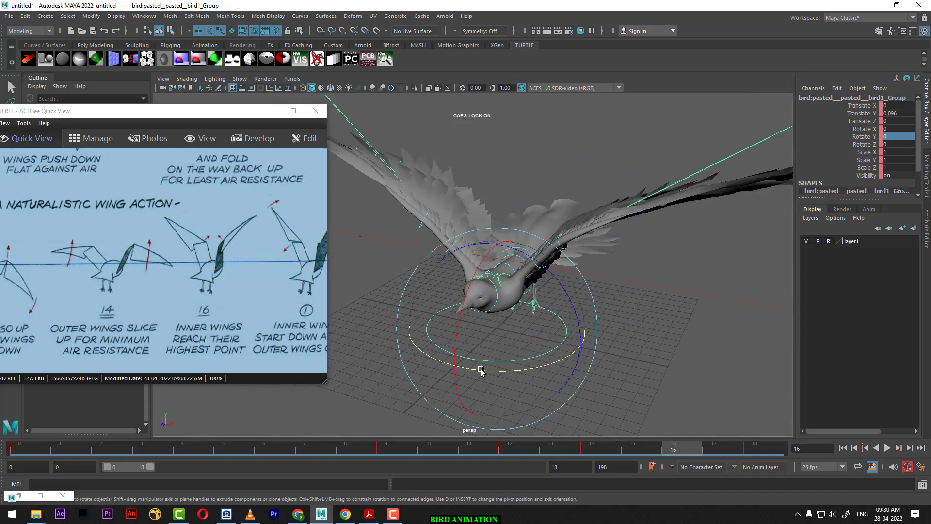
pyautogui.press('w')
pyautogui.keyDown('alt'); pyautogui.moveTo(511, 346); pyautogui.dragTo(558, 344); pyautogui.keyUp('alt')
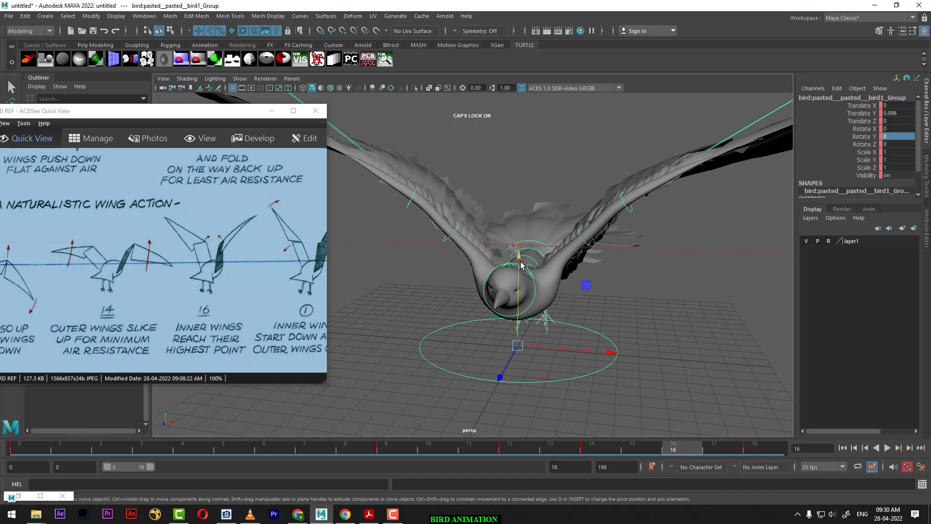
pyautogui.moveTo(518, 274); pyautogui.dragTo(520, 246)
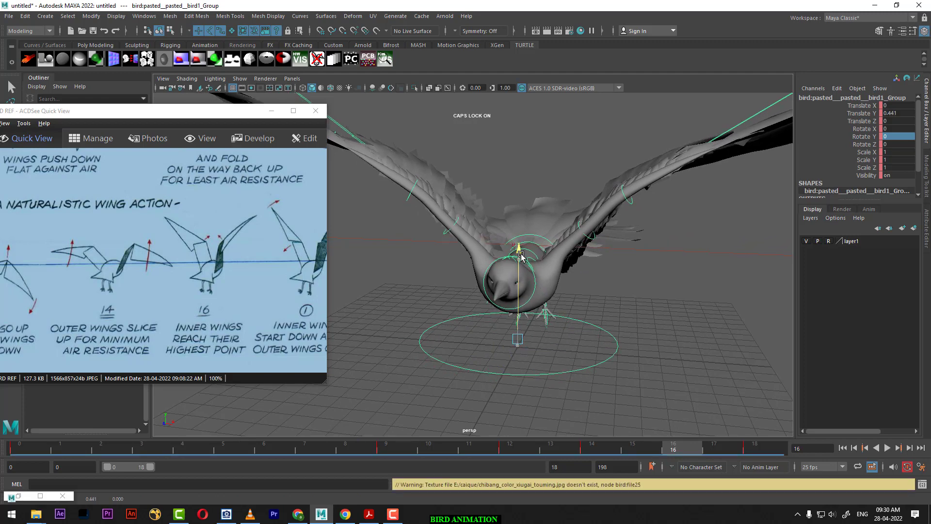
pyautogui.click(596, 453)
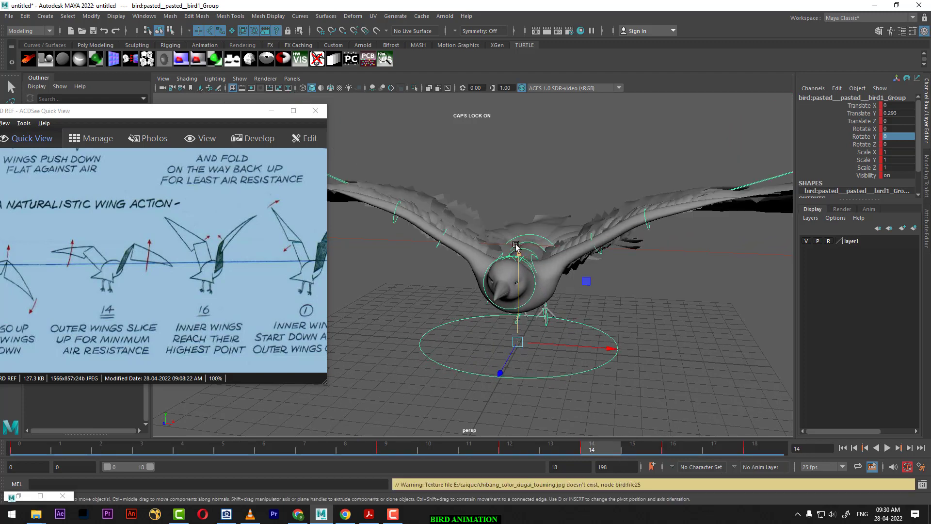
pyautogui.moveTo(522, 251); pyautogui.dragTo(521, 228)
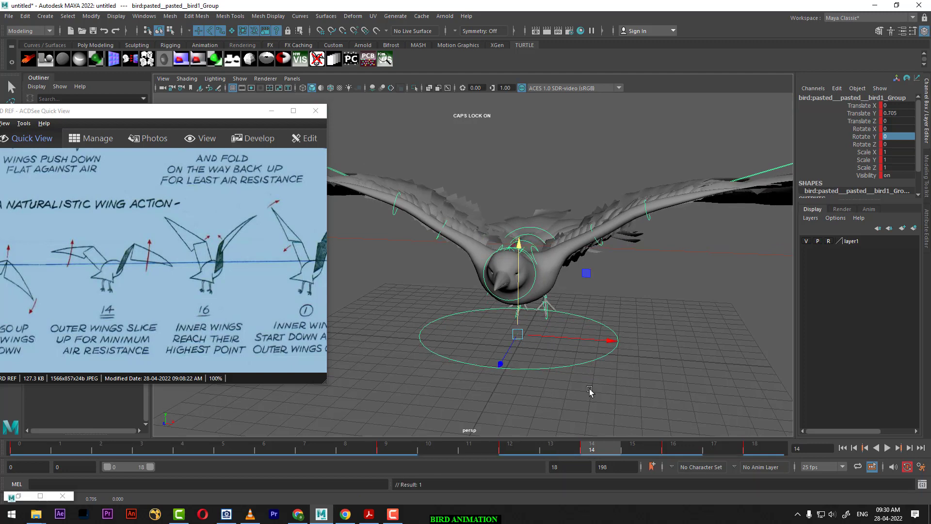
# - Lift the bird higher to 1.636 at frame 9, and pan the reference to poses 9–14
pyautogui.moveTo(592, 453); pyautogui.dragTo(387, 451)
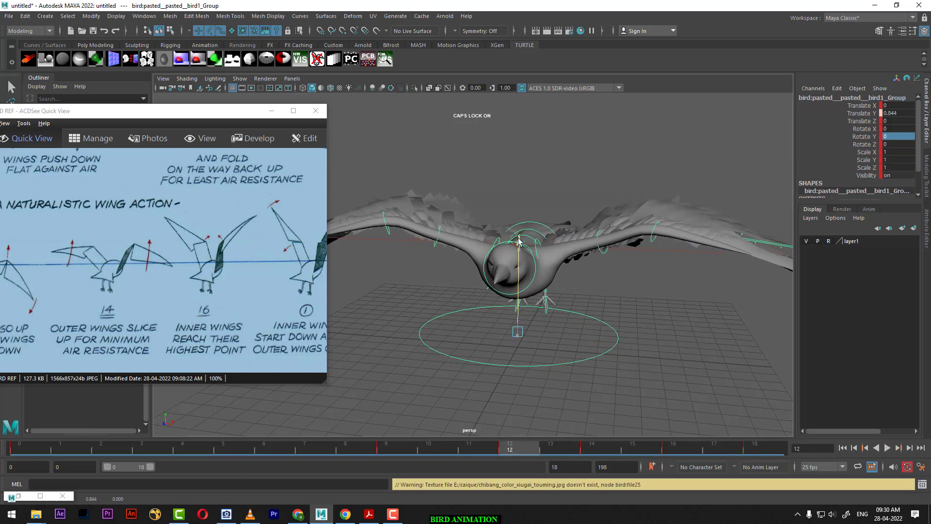
pyautogui.keyDown('alt'); pyautogui.moveTo(534, 291); pyautogui.dragTo(568, 265); pyautogui.keyUp('alt')
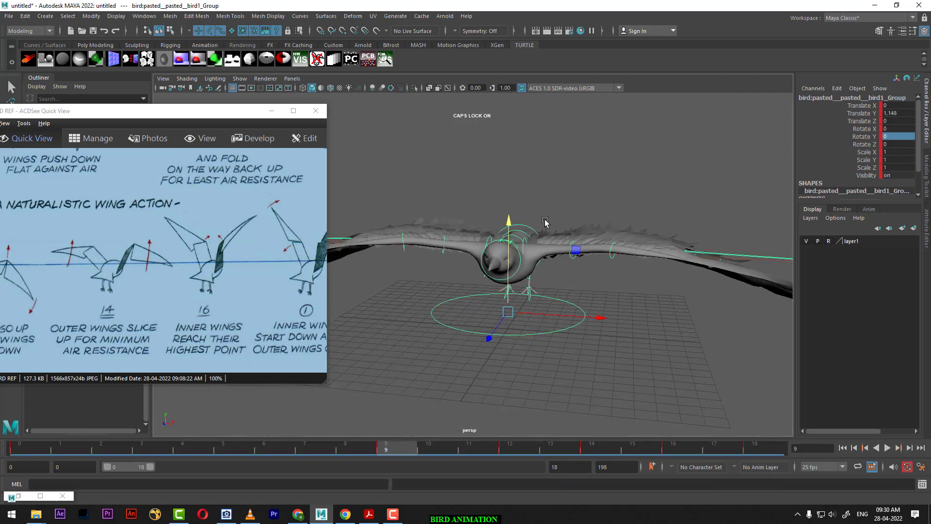
pyautogui.moveTo(554, 222); pyautogui.dragTo(554, 215)
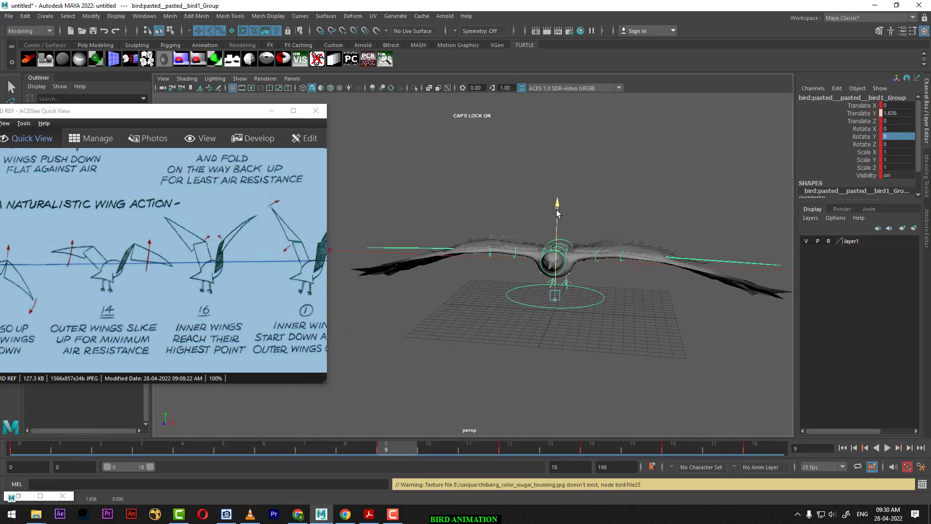
pyautogui.moveTo(100, 264); pyautogui.dragTo(278, 264)
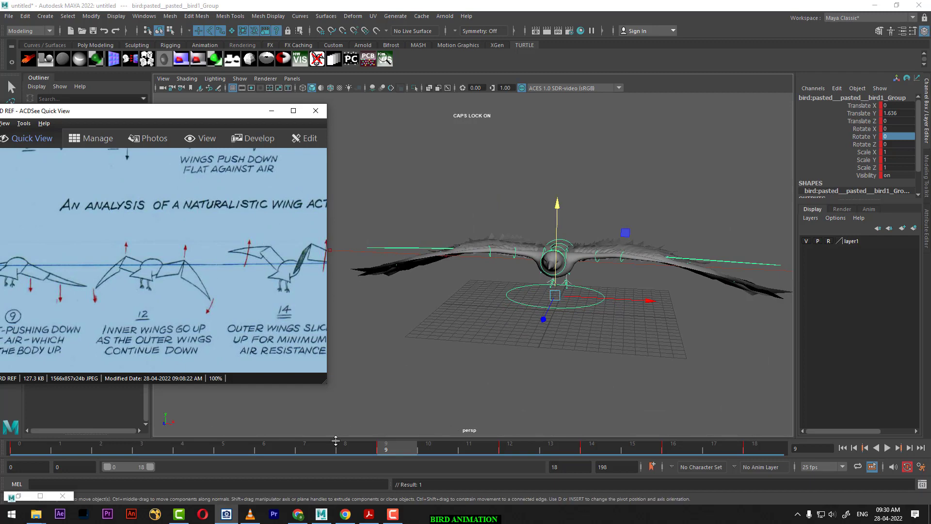
# - Play the flap cycle from the first frame, then pan and enlarge the ACDSee reference window
pyautogui.hotkey('alt', 'shift', 'v')
pyautogui.click(888, 447)
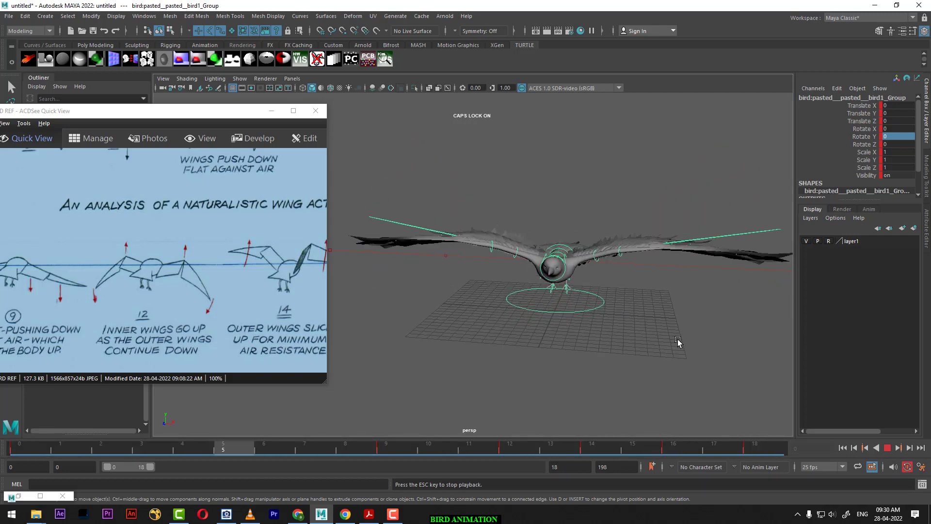
pyautogui.moveTo(708, 289)
pyautogui.keyDown('alt'); pyautogui.mouseDown()
pyautogui.moveTo(695, 345)
pyautogui.moveTo(634, 355)
pyautogui.mouseUp(); pyautogui.keyUp('alt')
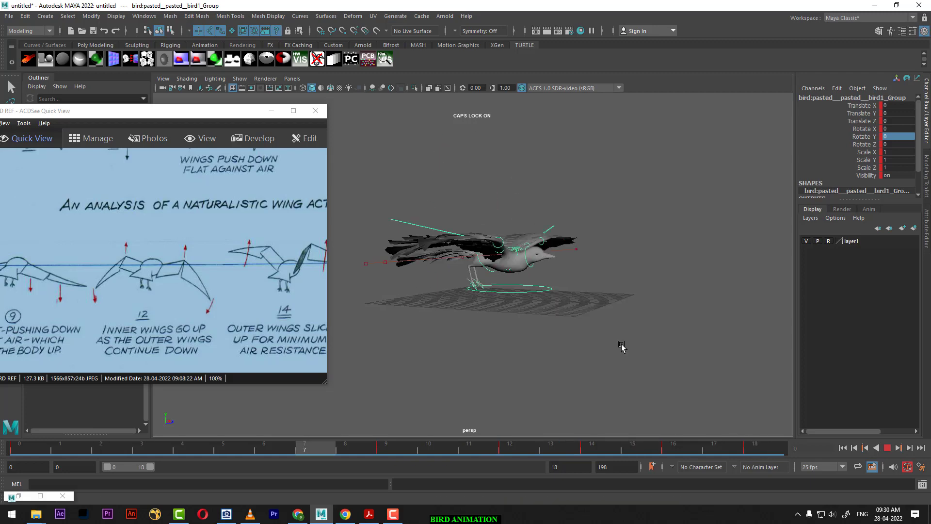
pyautogui.keyDown('alt'); pyautogui.moveTo(622, 345); pyautogui.dragTo(665, 370); pyautogui.keyUp('alt')
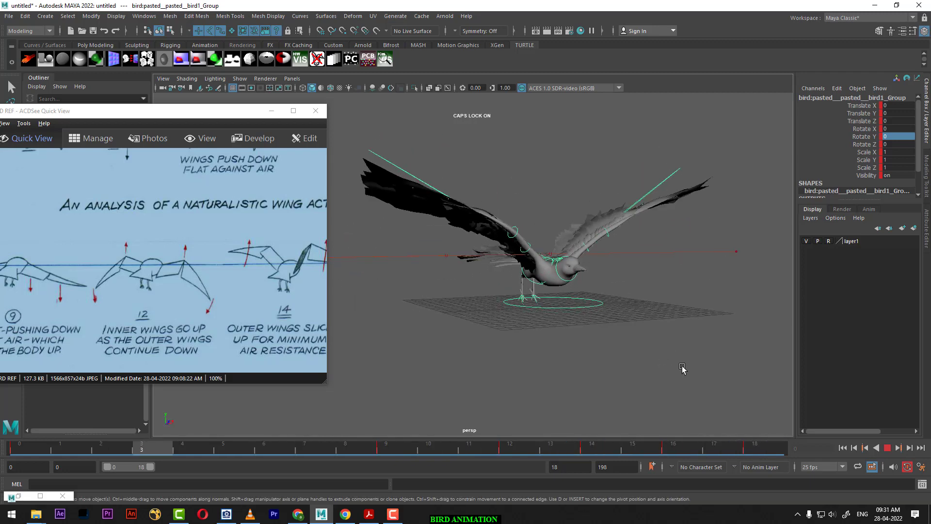
pyautogui.moveTo(242, 281); pyautogui.dragTo(270, 284)
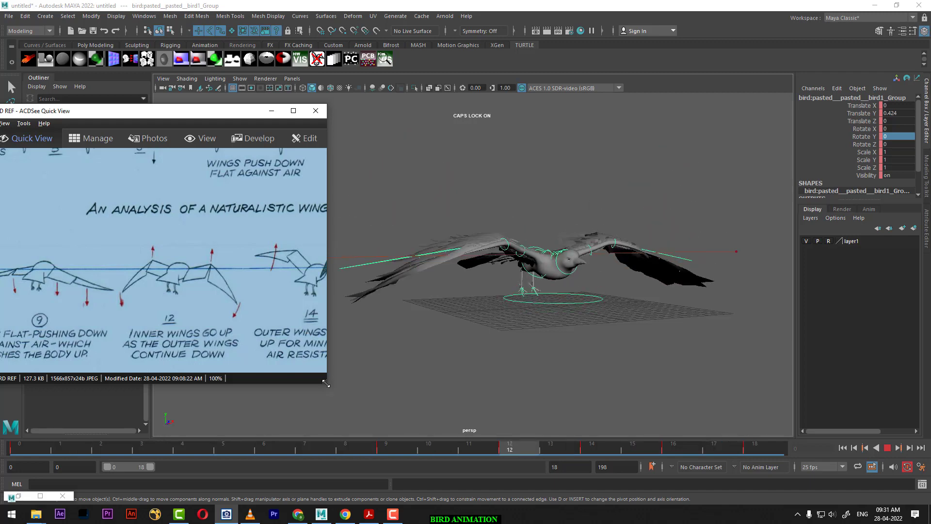
pyautogui.moveTo(327, 383); pyautogui.dragTo(651, 398)
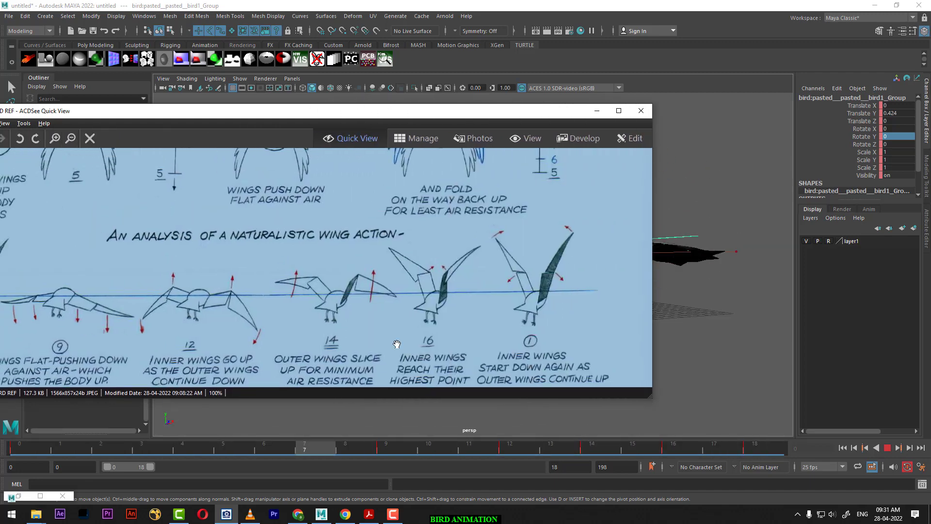
# - Reposition and narrow the ACDSee window with the wing-action drawings in view
pyautogui.moveTo(359, 114); pyautogui.dragTo(530, 36)
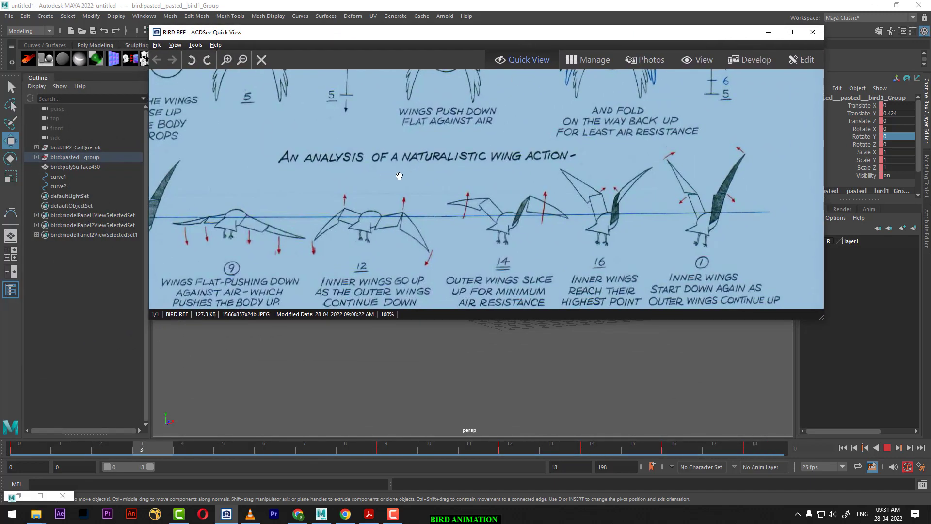
pyautogui.moveTo(387, 165); pyautogui.dragTo(419, 149)
pyautogui.scroll(-3, 419, 150)
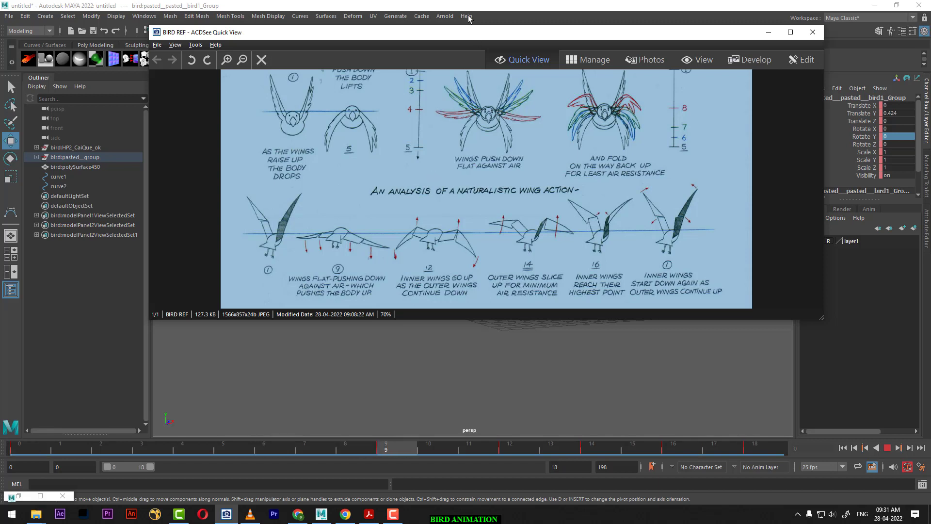
pyautogui.moveTo(602, 41); pyautogui.dragTo(473, 20)
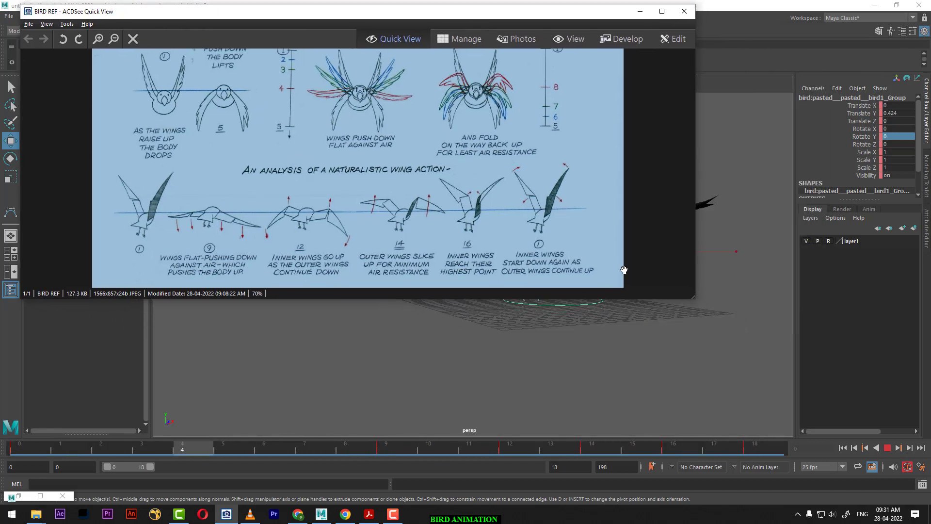
pyautogui.moveTo(696, 299); pyautogui.dragTo(509, 299)
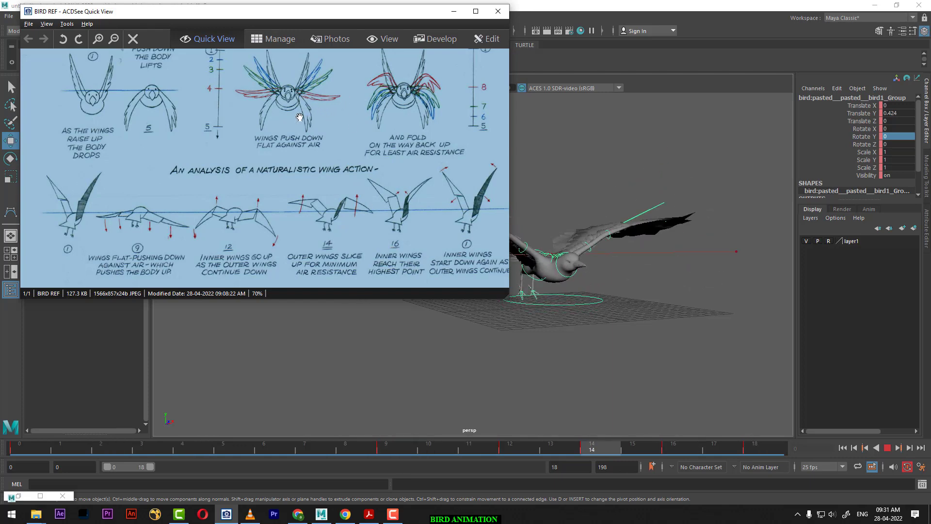
# - Orbit the bird to a front view and toggle playback, stopping at frame 3
pyautogui.click(887, 447)
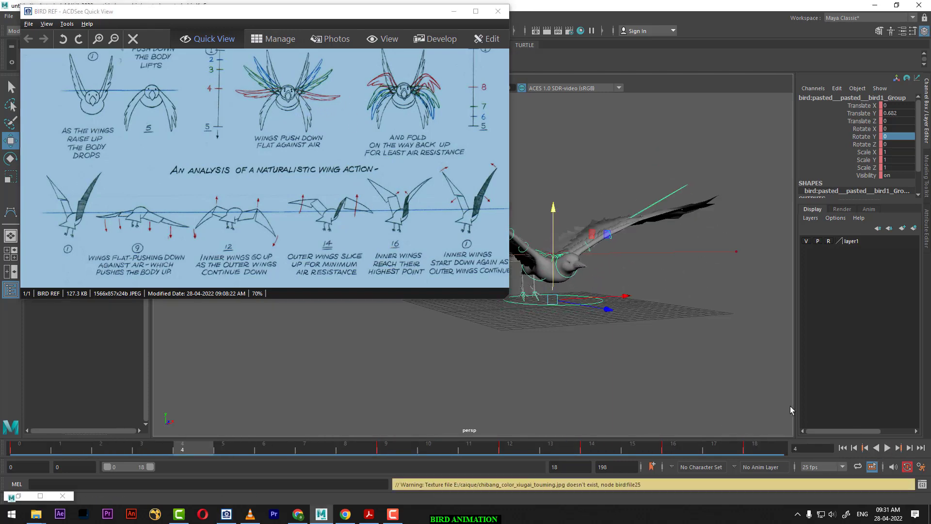
pyautogui.keyDown('alt'); pyautogui.moveTo(689, 352); pyautogui.dragTo(613, 400); pyautogui.keyUp('alt')
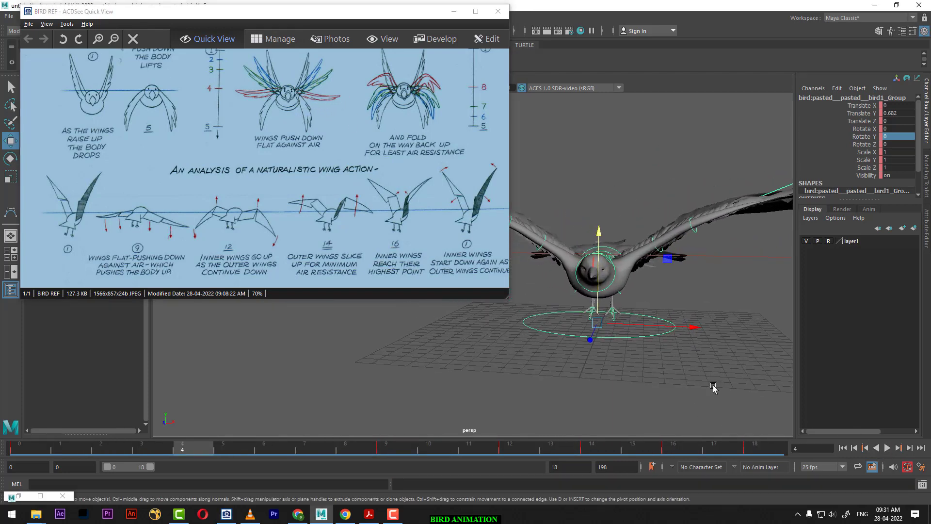
pyautogui.hotkey('alt', 'v')
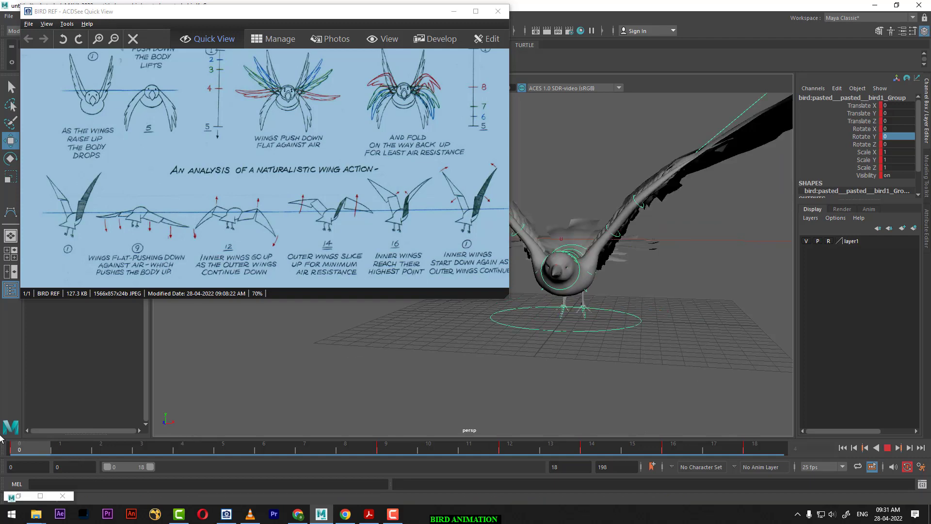
pyautogui.hotkey('alt', 'v')
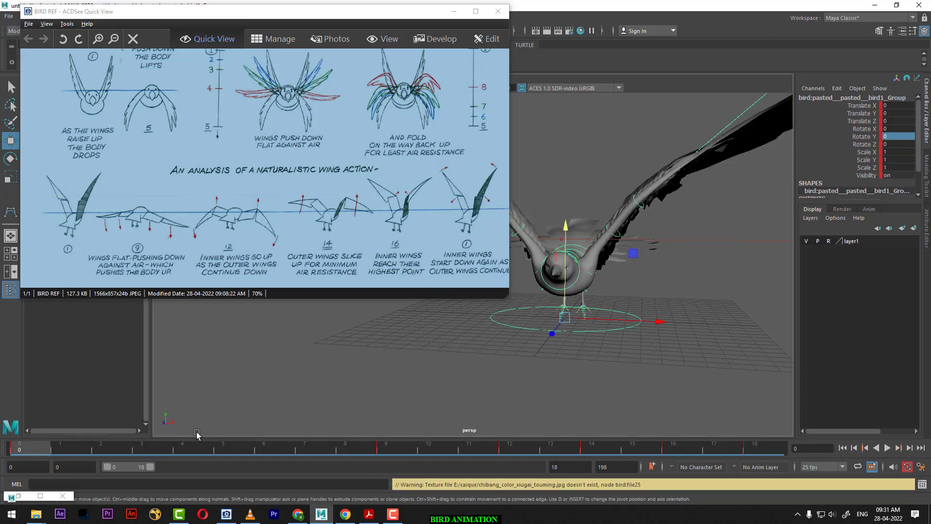
pyautogui.hotkey('alt', 'v')
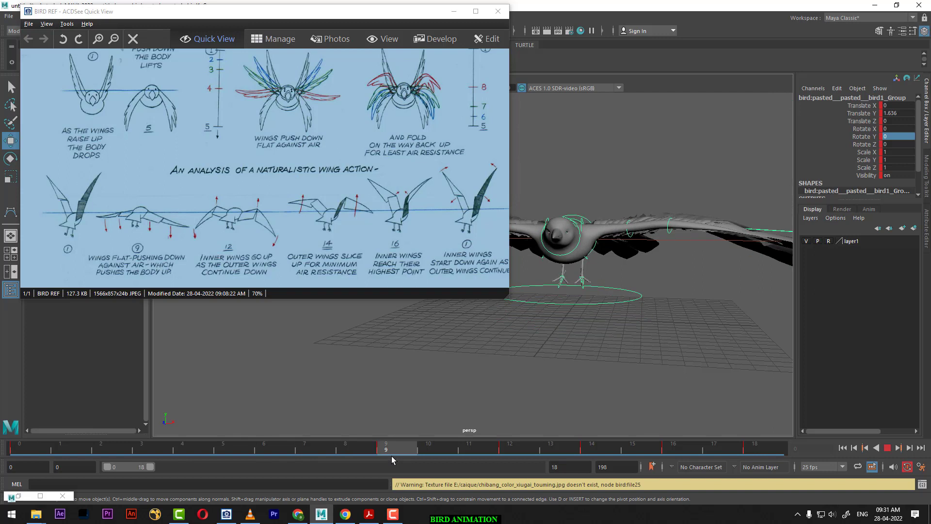
pyautogui.hotkey('alt', 'v')
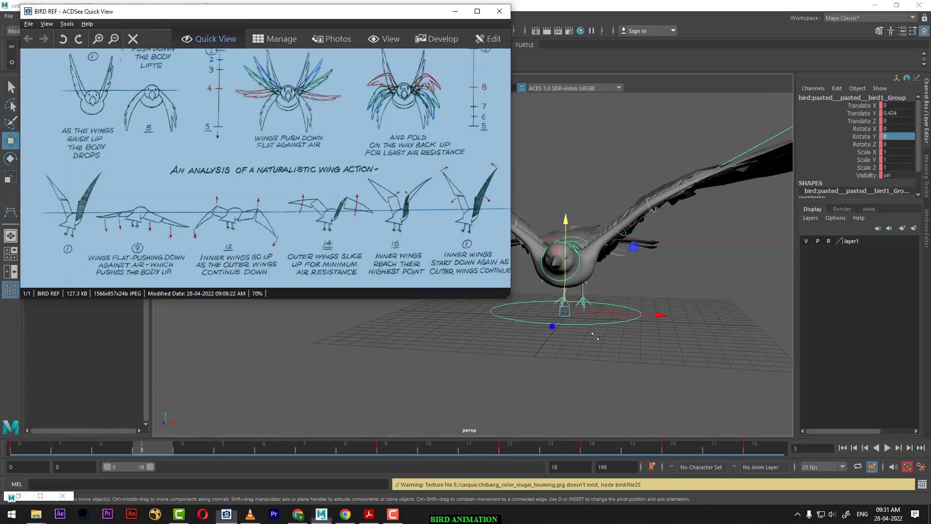
# - Zoom the reference to the Cartoon Formula for a Wing Flap and place it beside the viewport
pyautogui.moveTo(512, 301); pyautogui.dragTo(854, 473)
pyautogui.press('/')
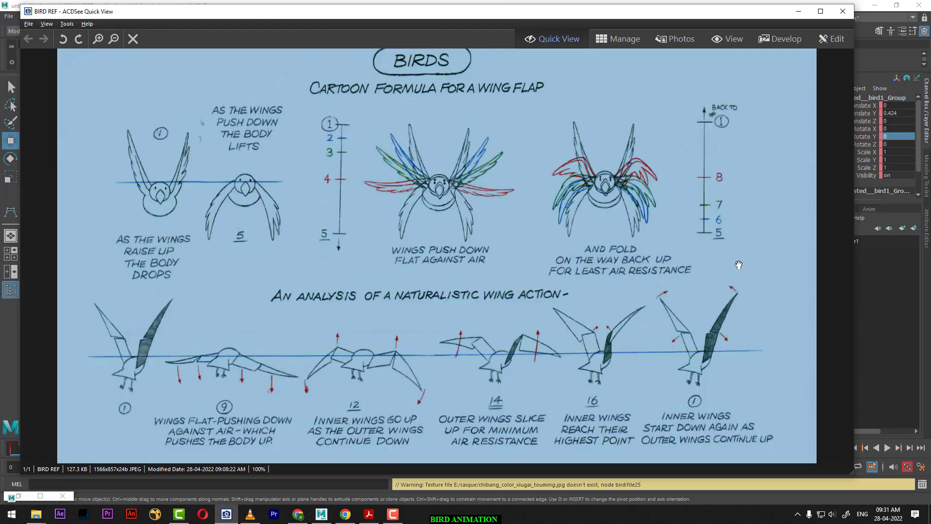
pyautogui.keyDown('ctrl'); pyautogui.scroll(1, 466, 238); pyautogui.keyUp('ctrl')
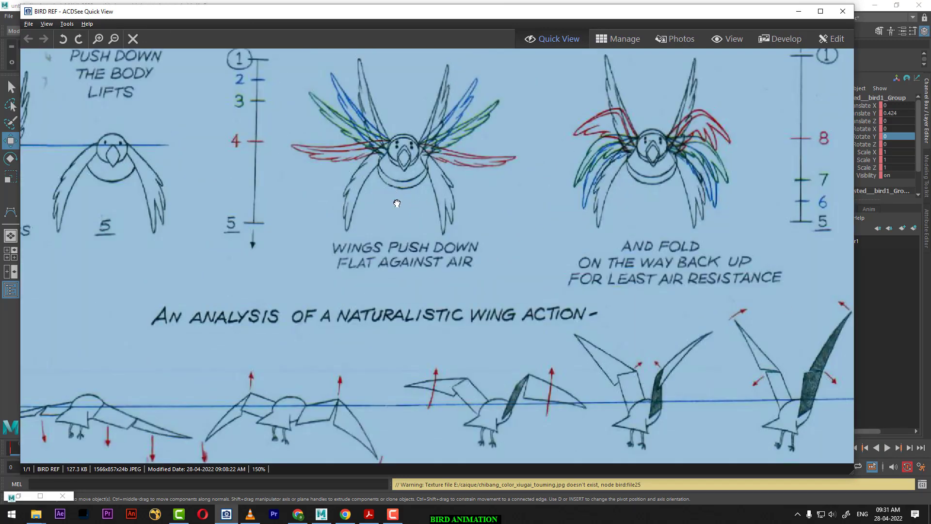
pyautogui.keyDown('ctrl'); pyautogui.scroll(1, 331, 175); pyautogui.keyUp('ctrl')
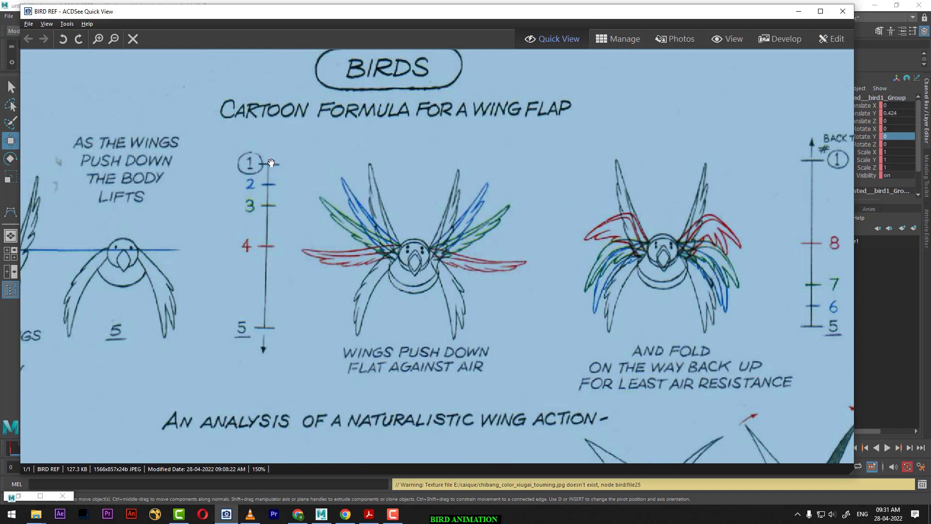
pyautogui.hotkey('alt', 'Tab')
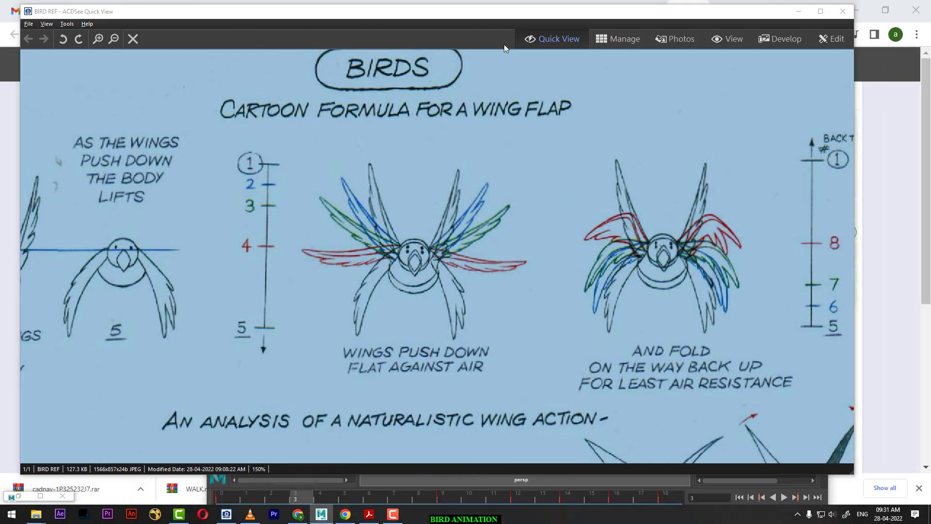
pyautogui.moveTo(529, 17); pyautogui.dragTo(531, 93)
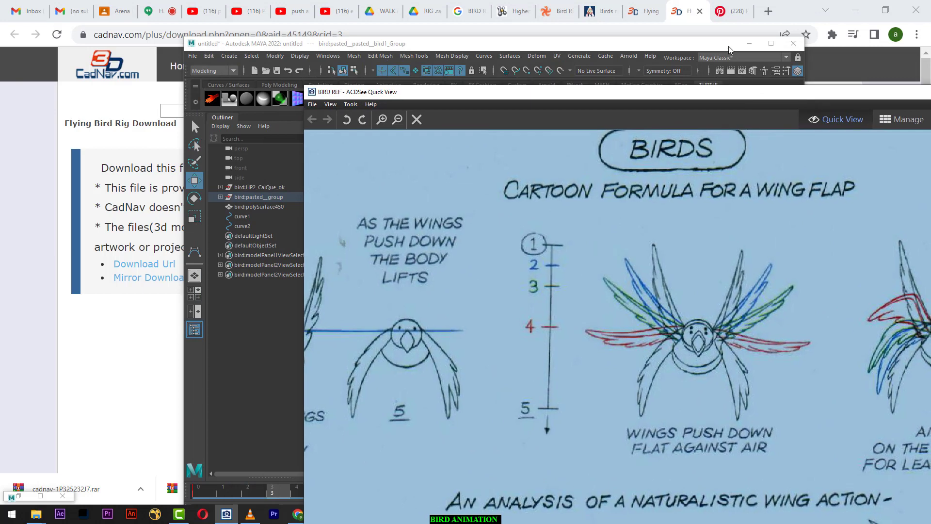
pyautogui.hotkey('alt', 'Tab')
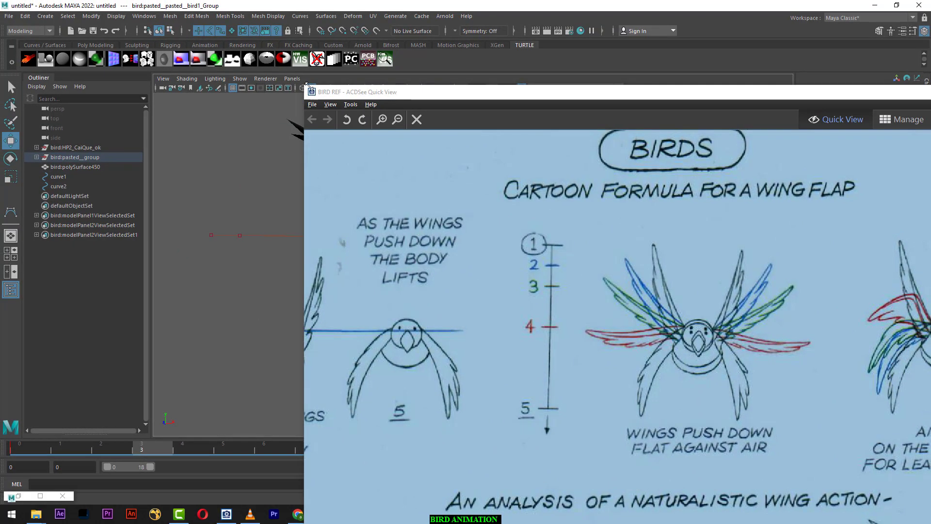
# - Resize and reposition the reference window over the viewport showing the wing-flap formula
pyautogui.moveTo(307, 85); pyautogui.dragTo(686, 199)
pyautogui.moveTo(813, 210); pyautogui.dragTo(565, 116)
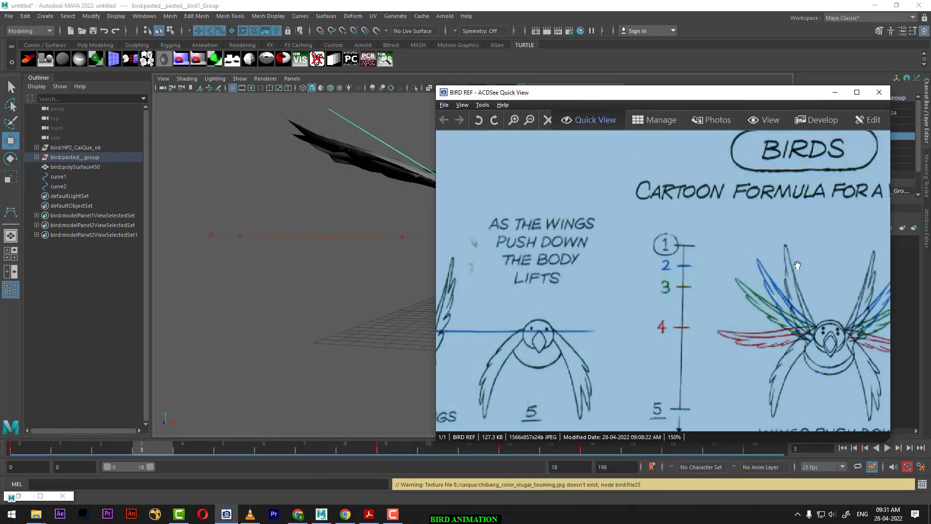
pyautogui.moveTo(837, 311); pyautogui.dragTo(716, 265)
pyautogui.moveTo(735, 99)
pyautogui.mouseDown()
pyautogui.moveTo(736, 71)
pyautogui.moveTo(126, 75)
pyautogui.moveTo(676, 114)
pyautogui.mouseUp()
# - Orbit to a front view and scrub the cycle from frame 0 through the later frames
pyautogui.moveTo(468, 279)
pyautogui.keyDown('alt'); pyautogui.mouseDown()
pyautogui.moveTo(379, 276)
pyautogui.moveTo(380, 347)
pyautogui.moveTo(392, 347)
pyautogui.mouseUp(); pyautogui.keyUp('alt')
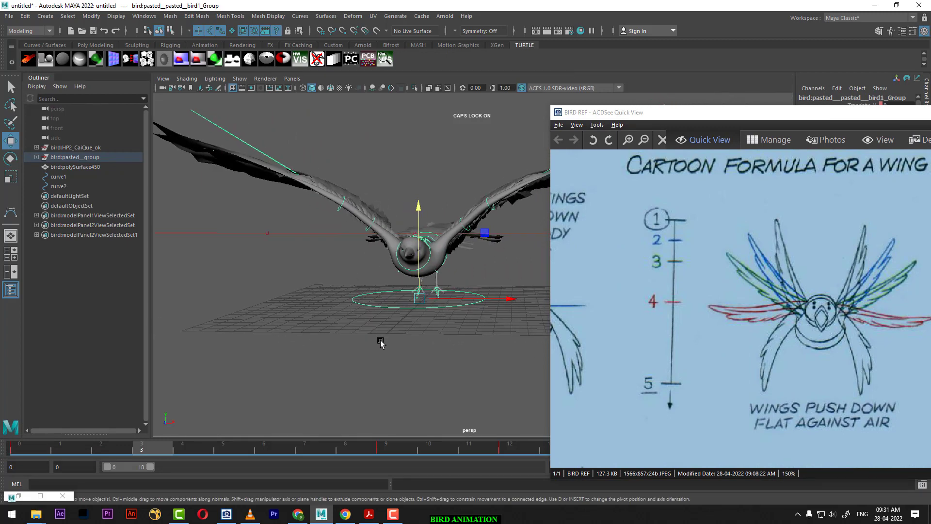
pyautogui.keyDown('alt'); pyautogui.moveTo(380, 343); pyautogui.dragTo(396, 350, button='middle'); pyautogui.keyUp('alt')
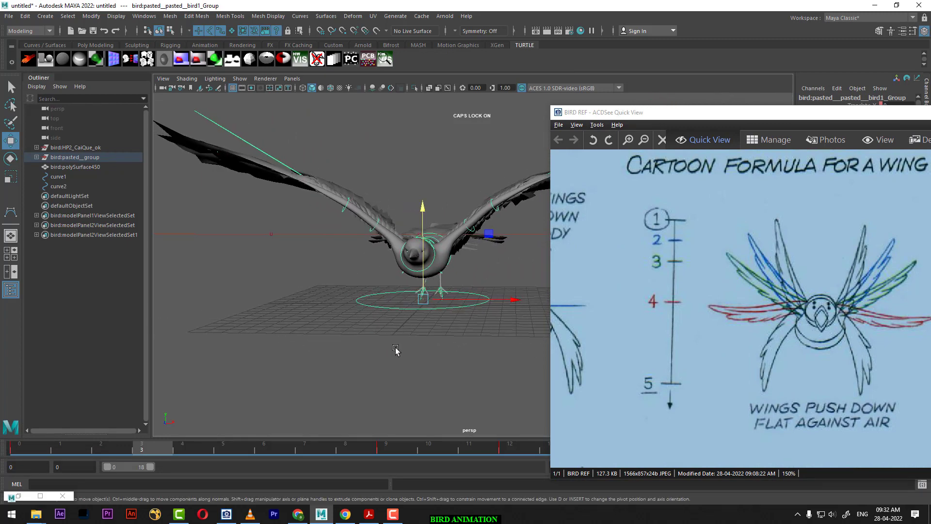
pyautogui.click(20, 445)
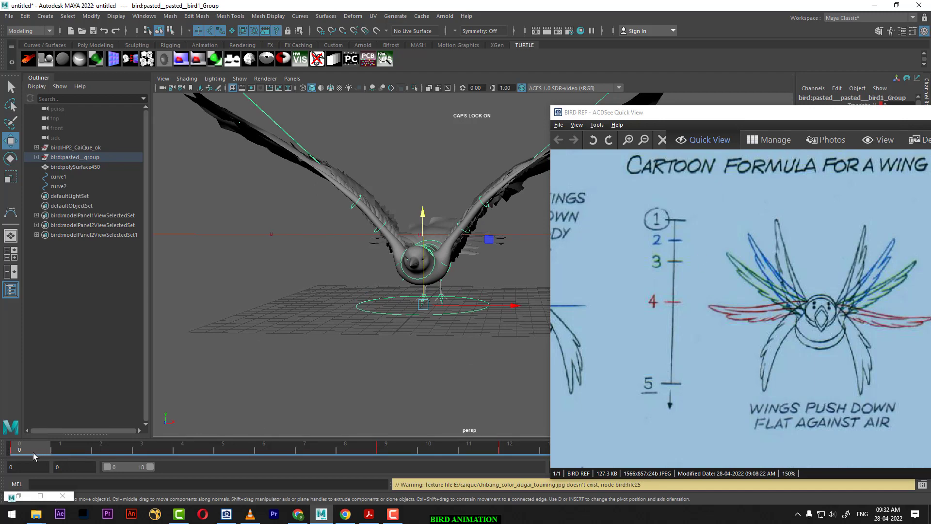
pyautogui.moveTo(33, 452); pyautogui.dragTo(220, 452)
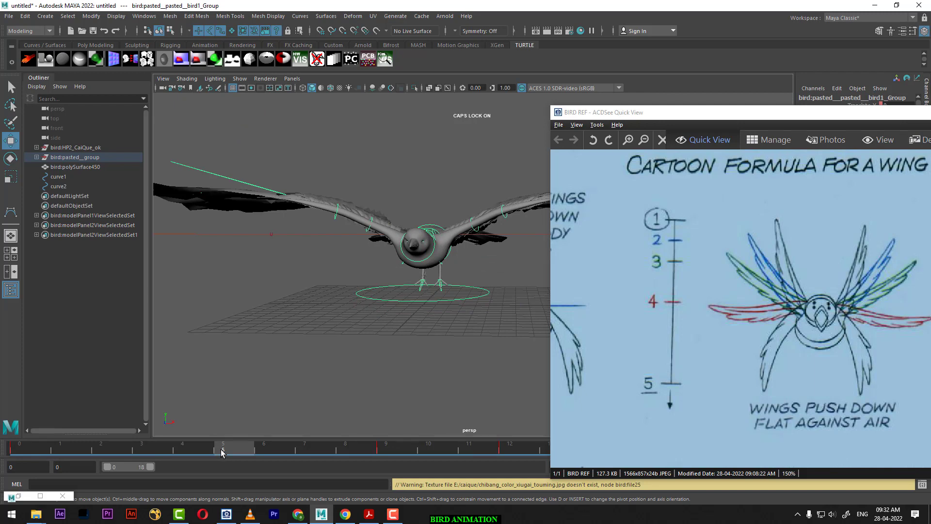
pyautogui.moveTo(221, 452); pyautogui.dragTo(353, 445)
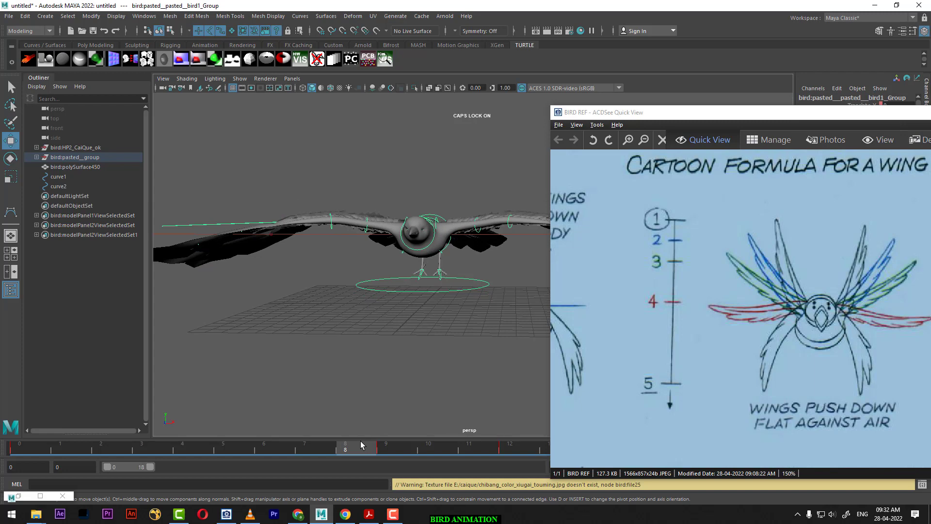
pyautogui.moveTo(360, 441); pyautogui.dragTo(561, 439)
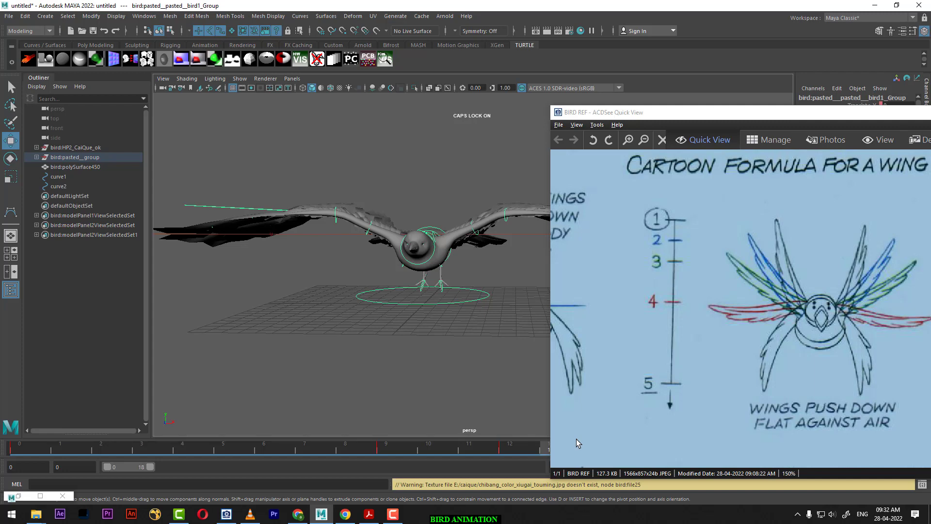
pyautogui.moveTo(557, 438); pyautogui.dragTo(766, 399)
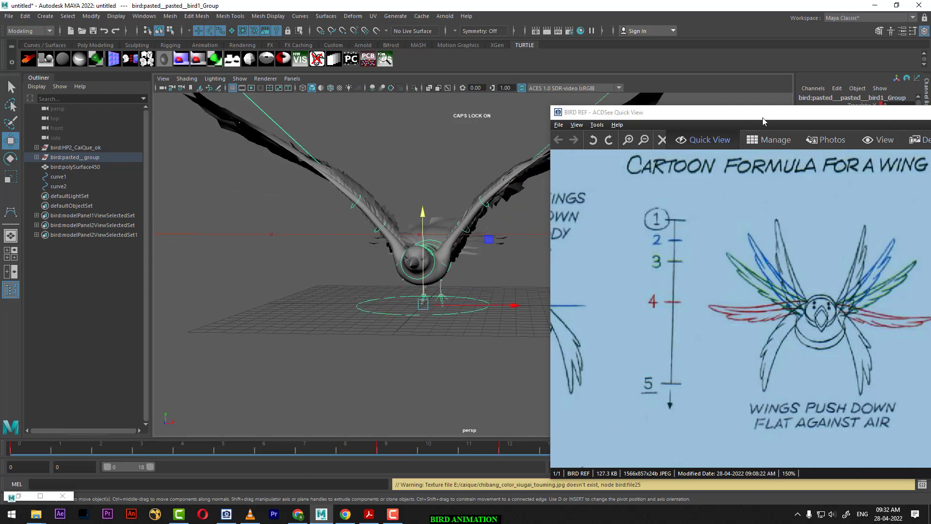
# - Move the reference window to the left, play the cycle, and scrub back from frame 18
pyautogui.moveTo(766, 115); pyautogui.dragTo(90, 141)
pyautogui.click(758, 454)
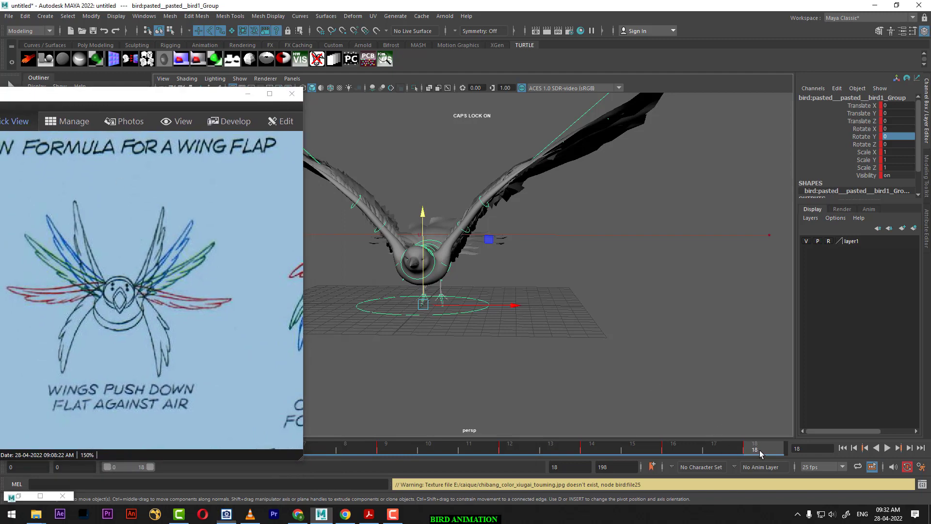
pyautogui.hotkey('alt', 'v')
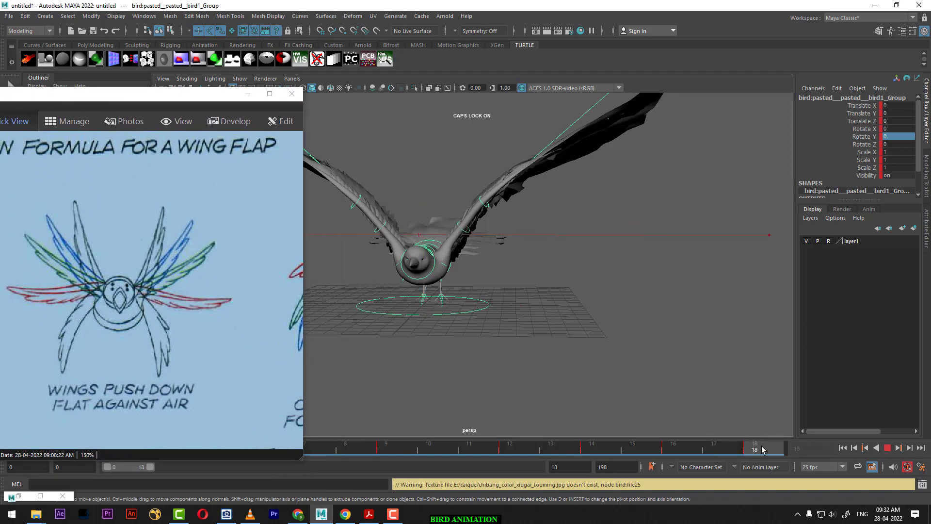
pyautogui.moveTo(762, 450); pyautogui.dragTo(390, 454)
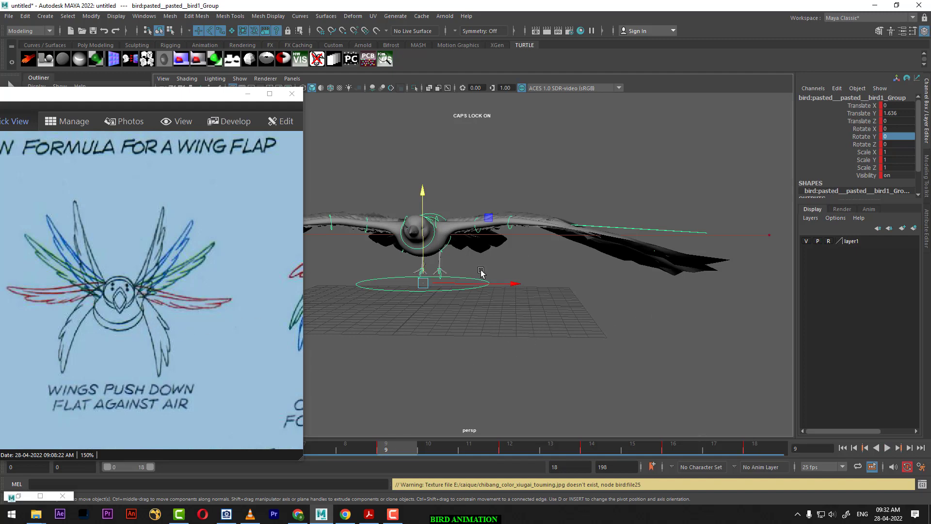
# - Centre the reference window, bring Maya forward, and orbit to a front-on view of the bird
pyautogui.moveTo(186, 94); pyautogui.dragTo(590, 38)
pyautogui.moveTo(545, 252); pyautogui.dragTo(603, 222)
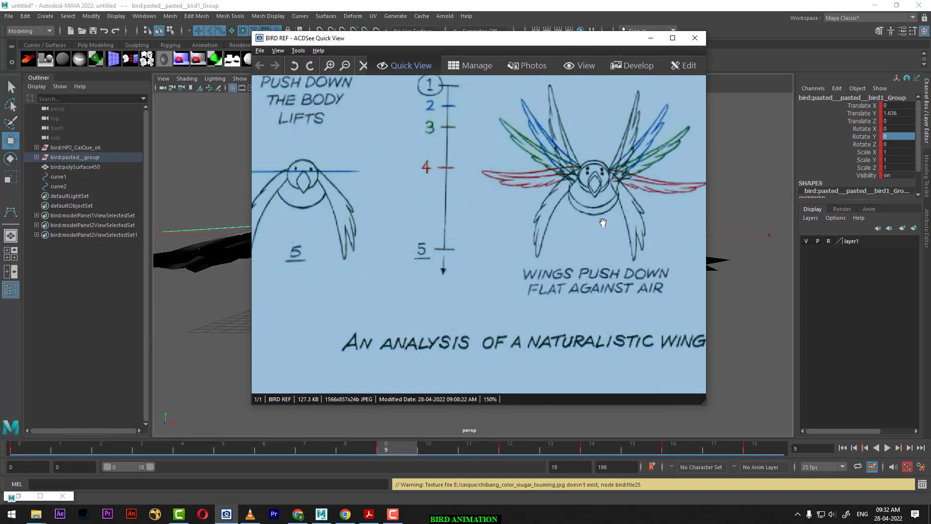
pyautogui.scroll(-3, 587, 257)
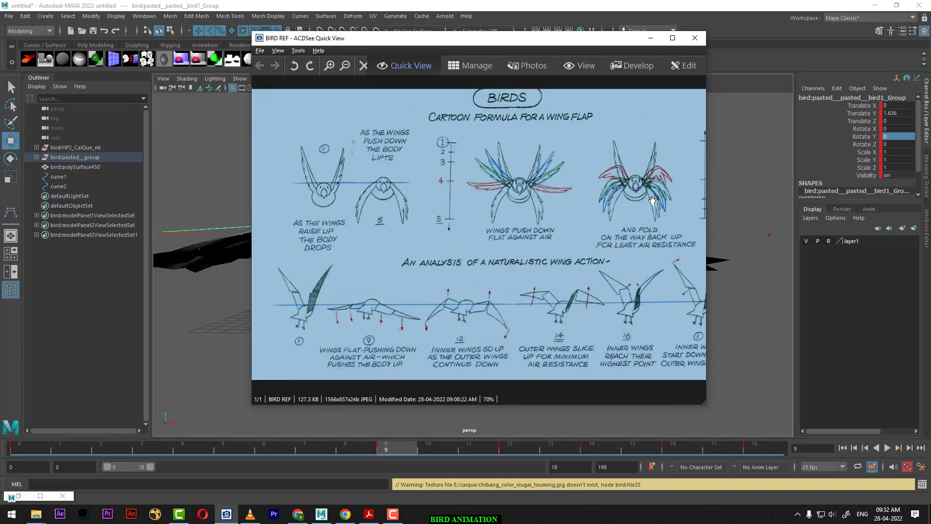
pyautogui.click(650, 41)
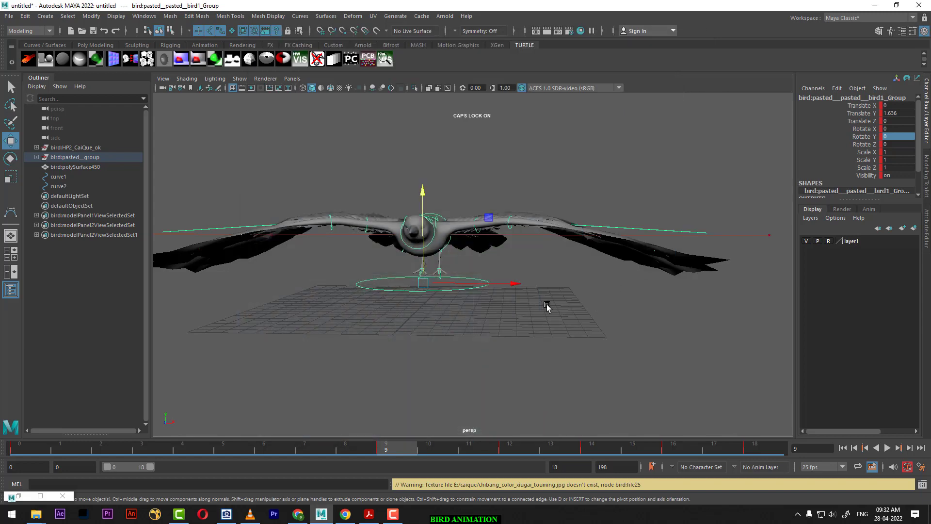
pyautogui.keyDown('alt'); pyautogui.moveTo(545, 308); pyautogui.dragTo(537, 318); pyautogui.keyUp('alt')
pyautogui.keyDown('alt'); pyautogui.moveTo(460, 284); pyautogui.dragTo(432, 243); pyautogui.keyUp('alt')
pyautogui.scroll(2, 430, 237)
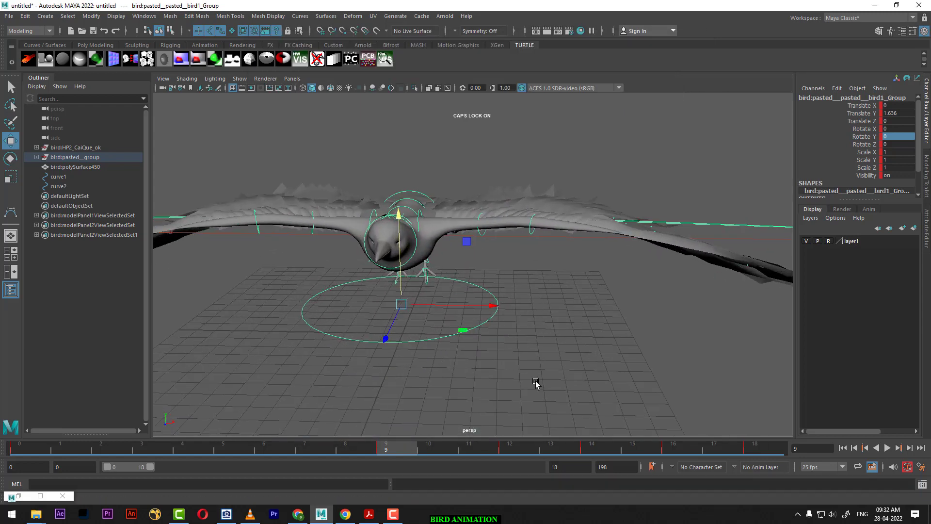
# - At frame 9, rotate the left shoulder control down to a Y rotation around 15
pyautogui.click(420, 215)
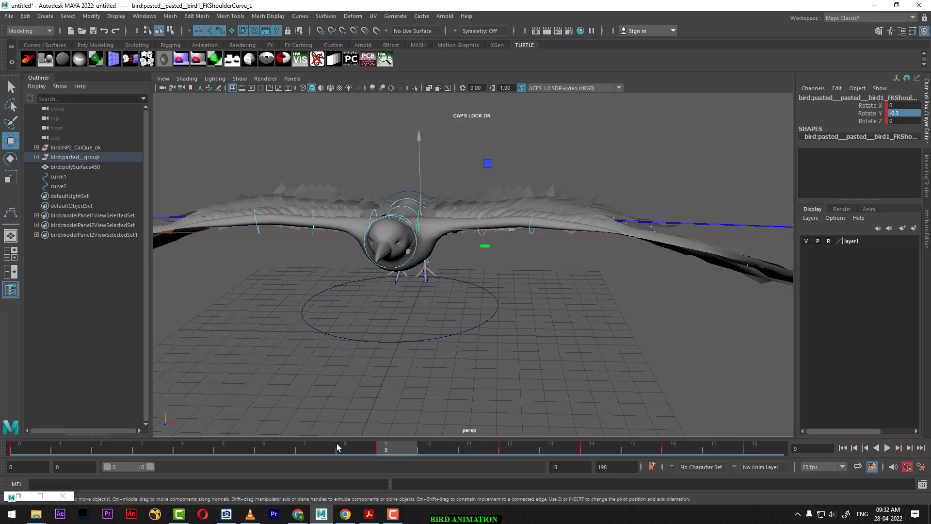
pyautogui.moveTo(338, 447); pyautogui.dragTo(385, 446)
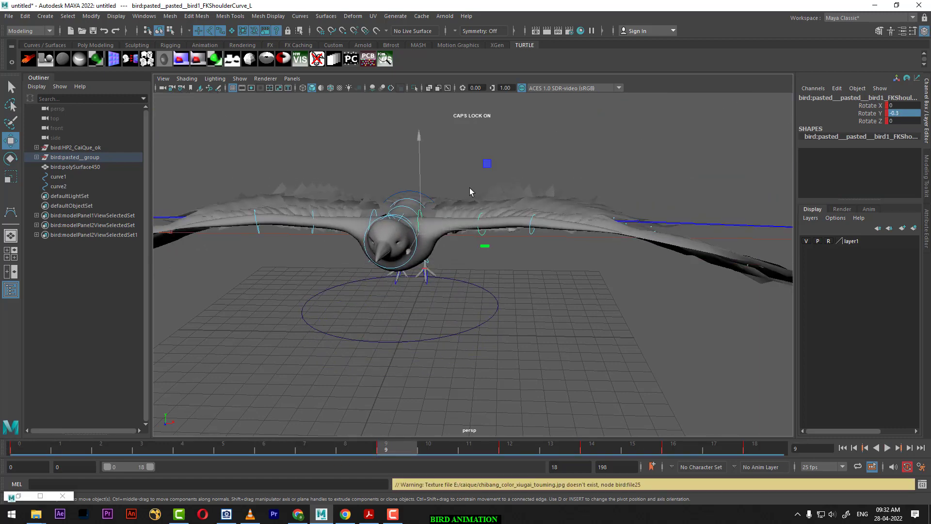
pyautogui.press('e')
pyautogui.keyDown('alt'); pyautogui.moveTo(482, 225); pyautogui.dragTo(480, 225); pyautogui.keyUp('alt')
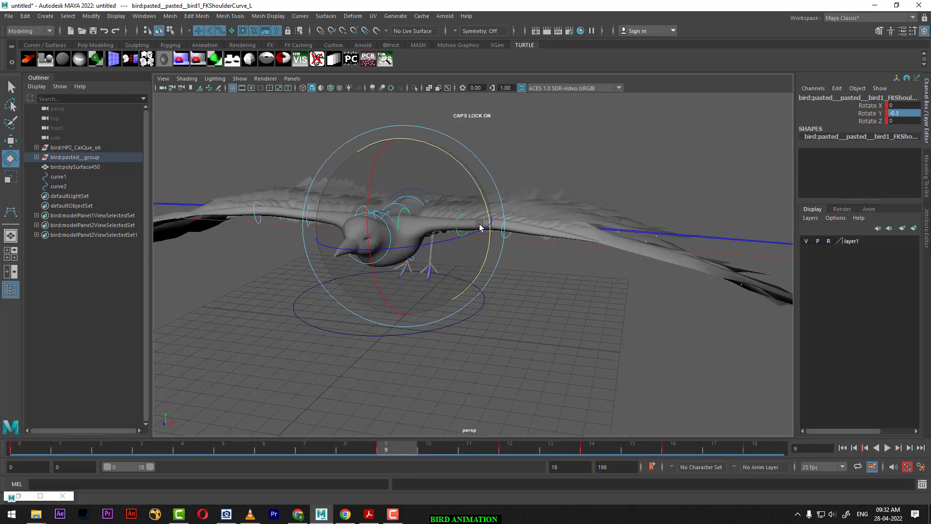
pyautogui.moveTo(473, 176); pyautogui.dragTo(483, 202)
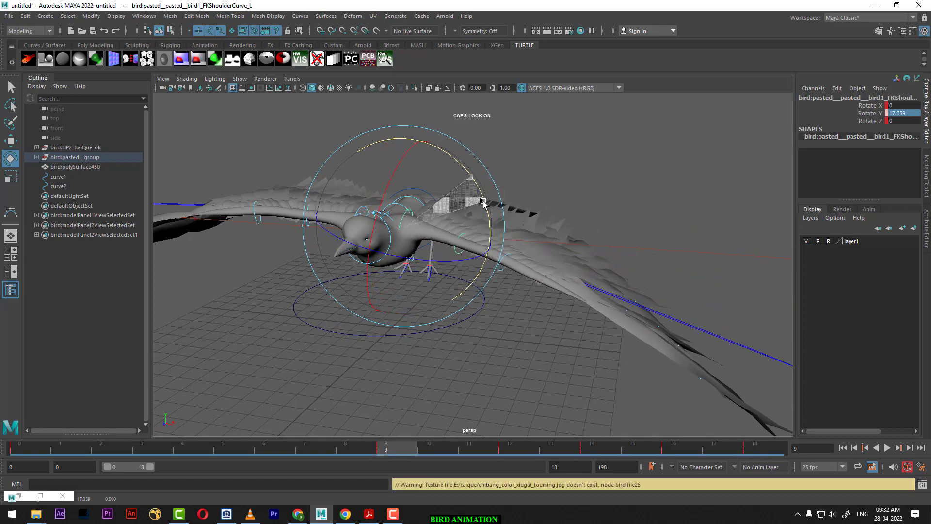
pyautogui.keyDown('alt'); pyautogui.moveTo(507, 253); pyautogui.dragTo(544, 252); pyautogui.keyUp('alt')
pyautogui.write('13')
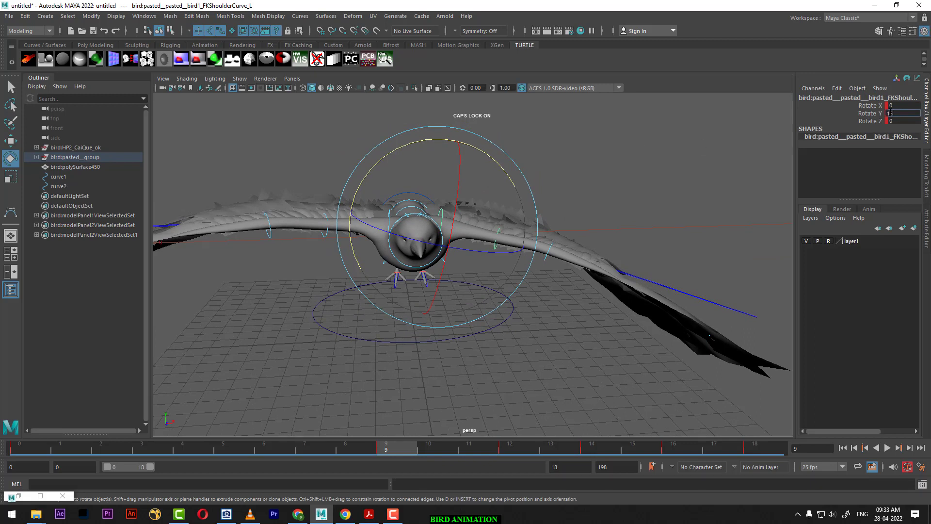
pyautogui.press('Return')
pyautogui.click(869, 113)
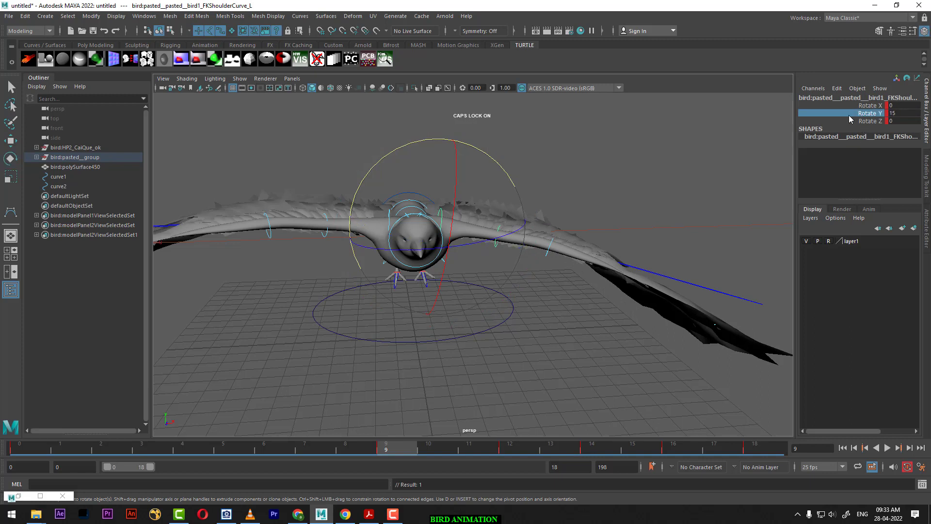
pyautogui.moveTo(691, 140); pyautogui.dragTo(703, 139, button='middle')
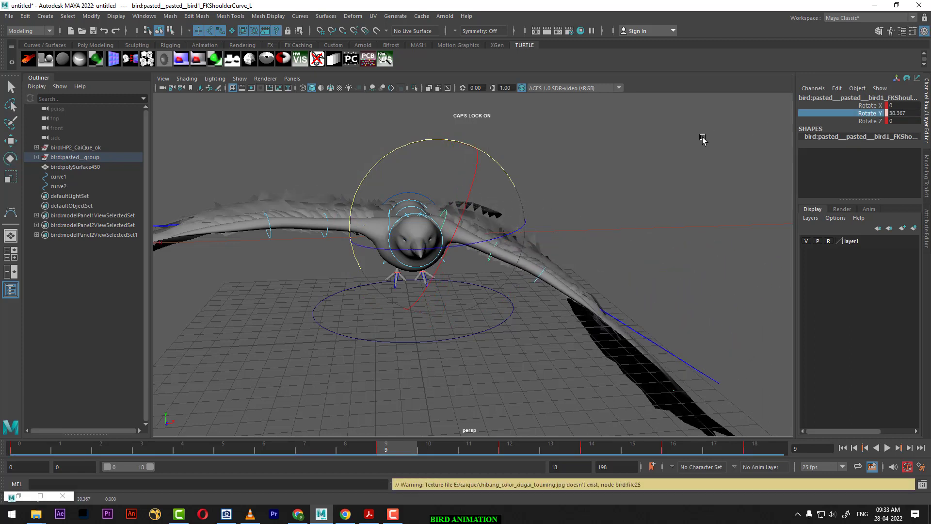
pyautogui.click(421, 224)
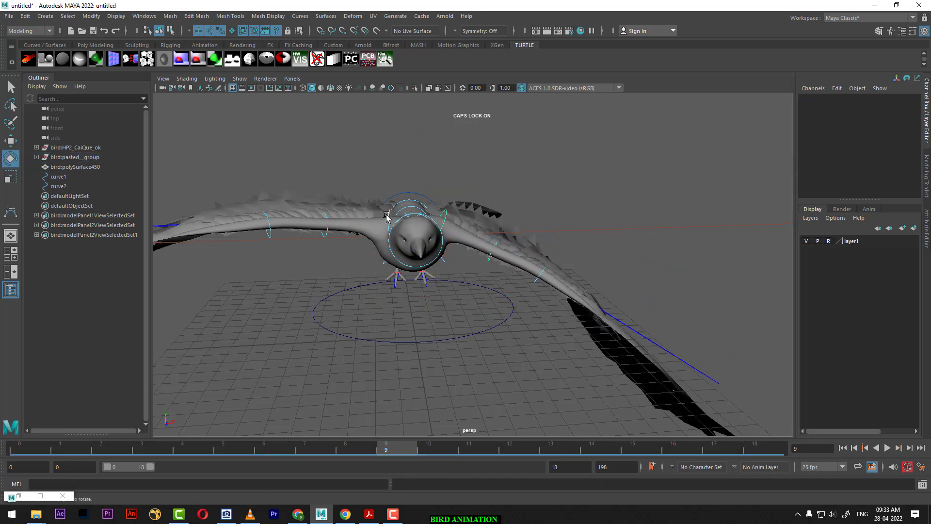
# - Set the right shoulder's Y rotation to 30 and preview the flap, stopping at frame 9
pyautogui.click(453, 216)
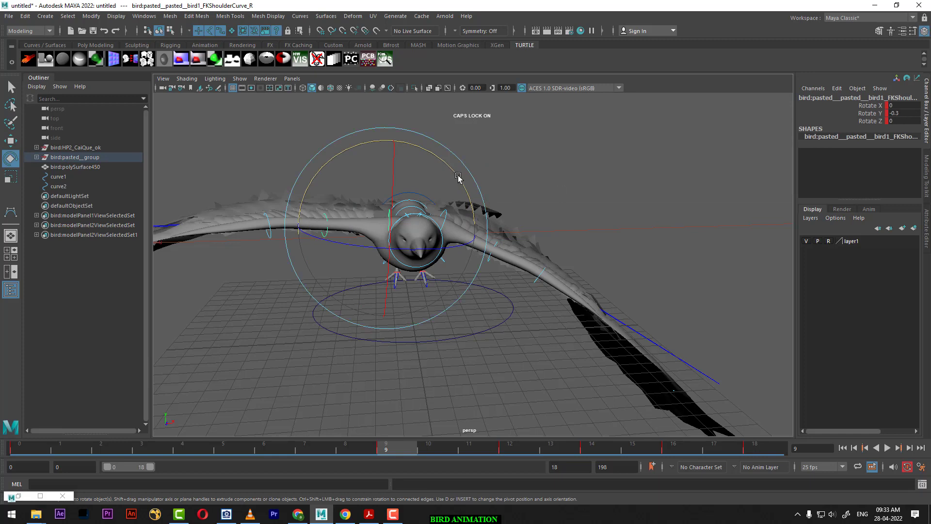
pyautogui.moveTo(458, 178)
pyautogui.mouseDown()
pyautogui.moveTo(447, 146)
pyautogui.moveTo(797, 158)
pyautogui.mouseUp()
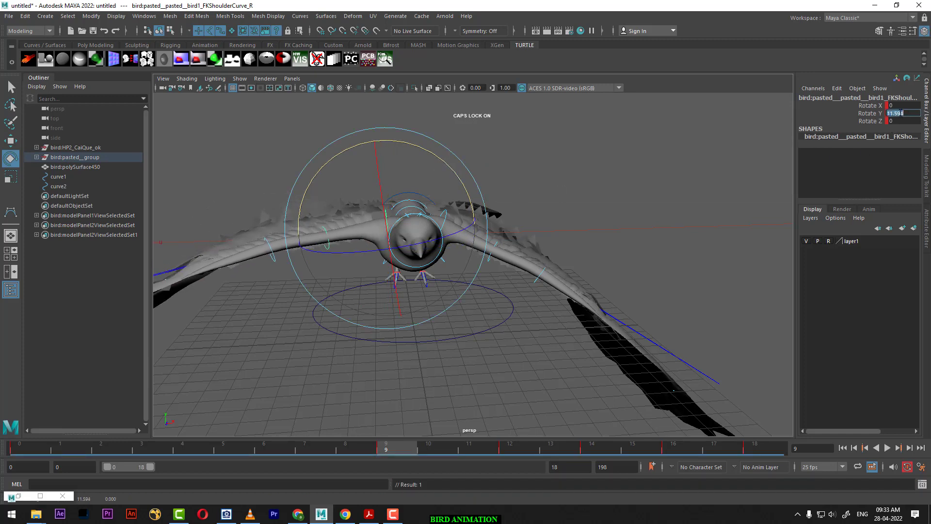
pyautogui.write('80')
pyautogui.press('Return')
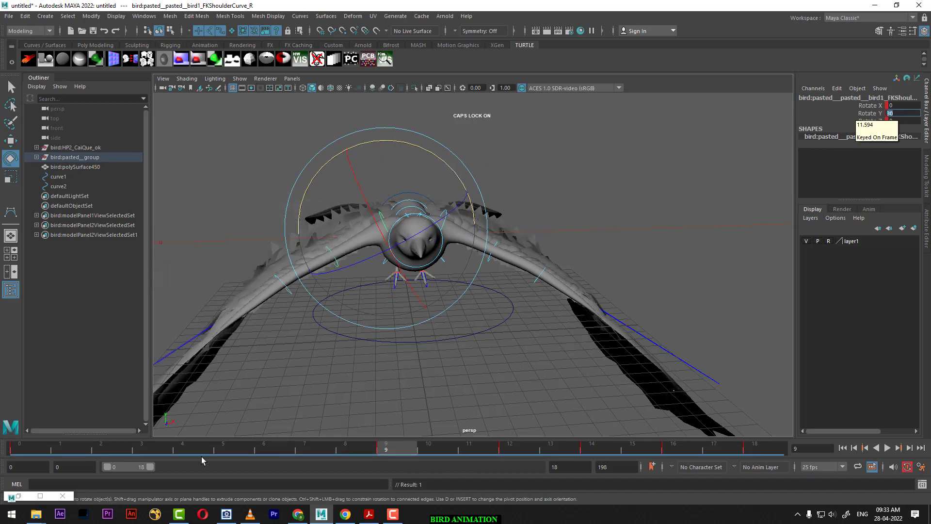
pyautogui.hotkey('alt', 'v')
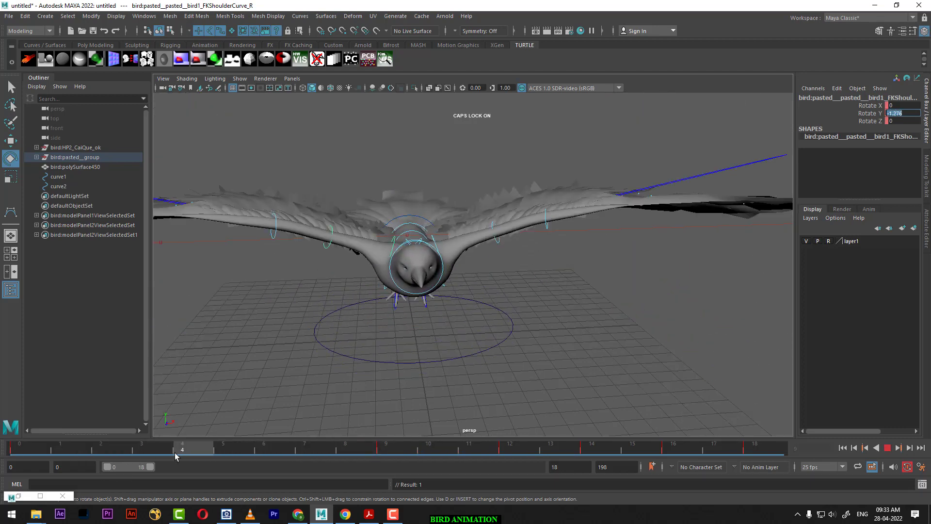
pyautogui.click(384, 460)
pyautogui.moveTo(517, 313)
pyautogui.keyDown('alt'); pyautogui.mouseDown(button='right')
pyautogui.moveTo(433, 312)
pyautogui.moveTo(412, 338)
pyautogui.mouseUp(button='right'); pyautogui.keyUp('alt')
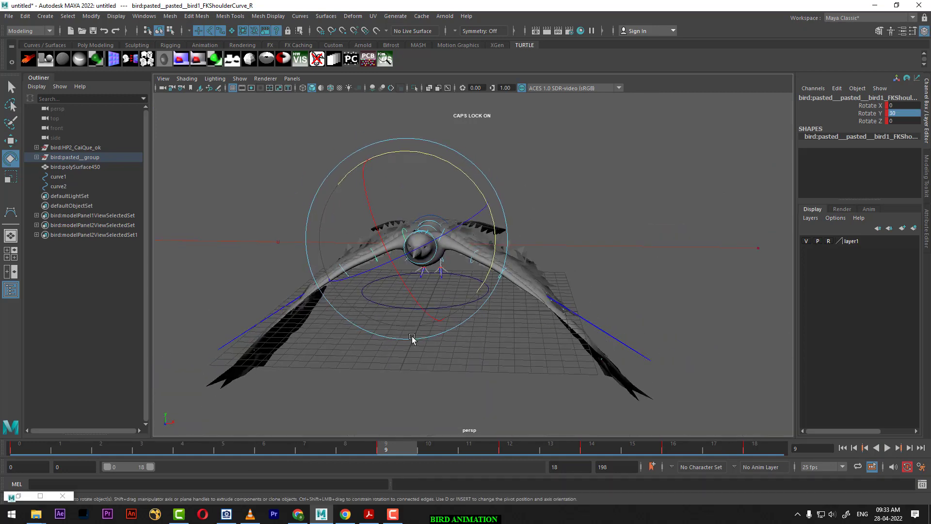
pyautogui.click(227, 516)
# - Move the reference aside and bend the right wing's wrist and elbow controls
pyautogui.moveTo(525, 48); pyautogui.dragTo(815, 80)
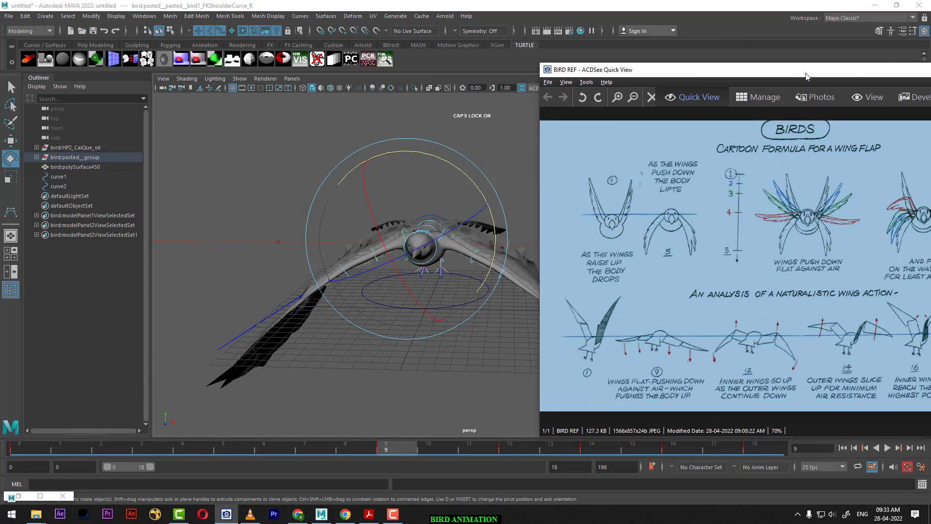
pyautogui.click(309, 368)
pyautogui.moveTo(309, 368)
pyautogui.keyDown('alt'); pyautogui.mouseDown()
pyautogui.moveTo(354, 347)
pyautogui.moveTo(379, 283)
pyautogui.mouseUp(); pyautogui.keyUp('alt')
pyautogui.click(361, 324)
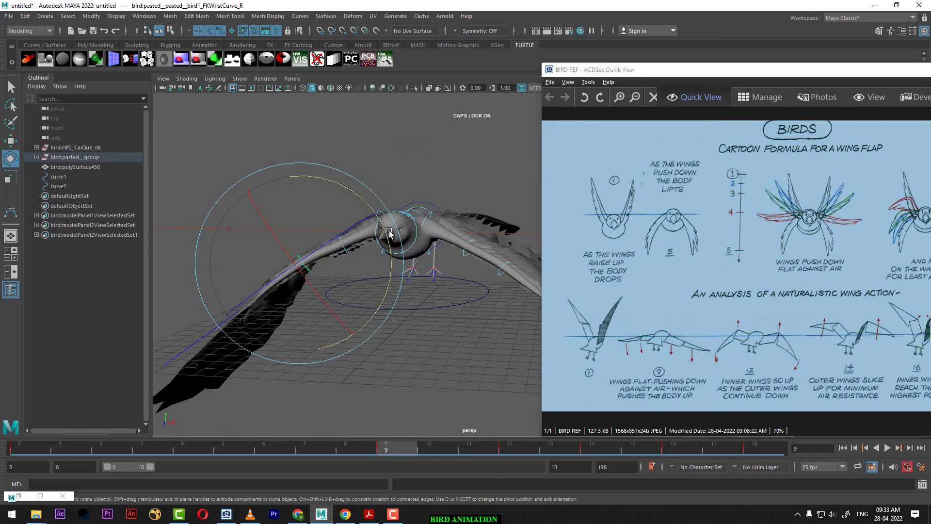
pyautogui.moveTo(367, 204); pyautogui.dragTo(363, 200)
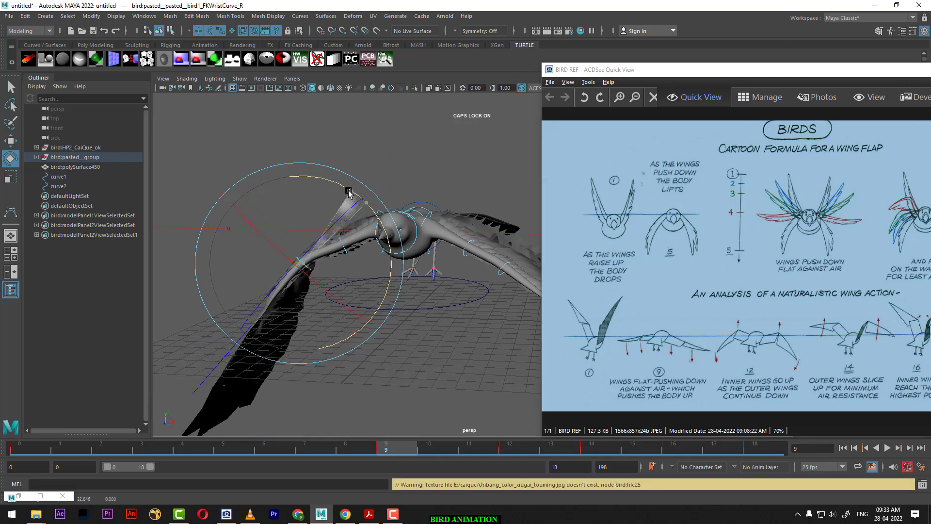
pyautogui.click(348, 257)
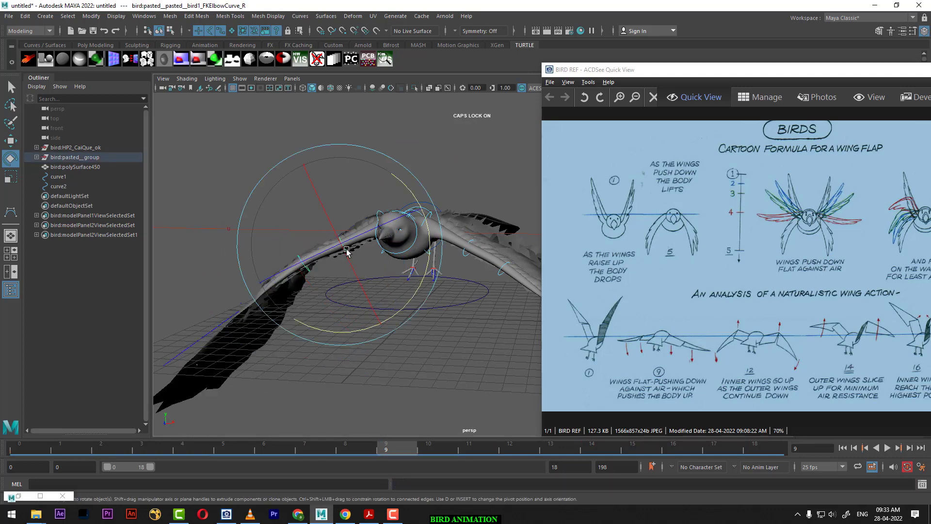
pyautogui.moveTo(348, 257); pyautogui.dragTo(394, 256)
pyautogui.moveTo(402, 190); pyautogui.dragTo(398, 181)
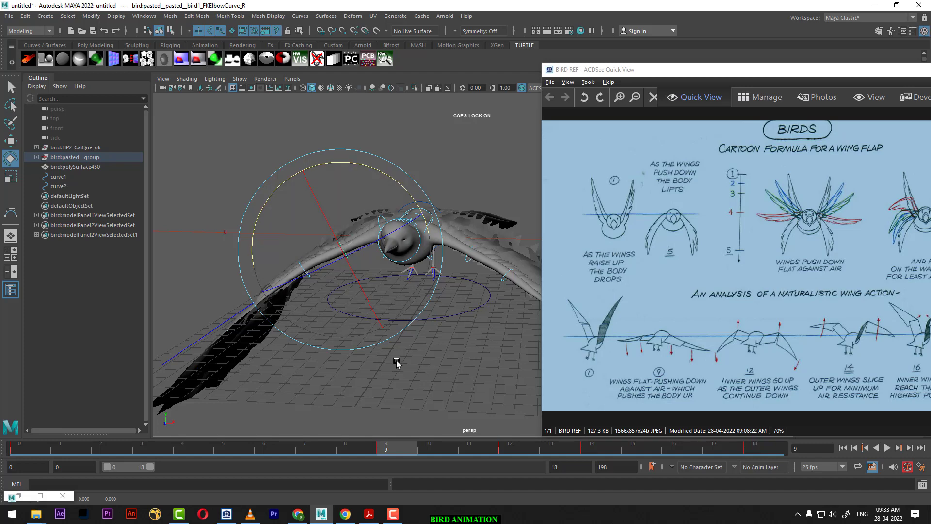
pyautogui.moveTo(397, 362)
pyautogui.keyDown('alt'); pyautogui.mouseDown()
pyautogui.moveTo(452, 368)
pyautogui.moveTo(375, 356)
pyautogui.moveTo(291, 391)
pyautogui.moveTo(364, 380)
pyautogui.moveTo(358, 358)
pyautogui.moveTo(351, 364)
pyautogui.moveTo(359, 369)
pyautogui.moveTo(414, 357)
pyautogui.moveTo(380, 368)
pyautogui.mouseUp(); pyautogui.keyUp('alt')
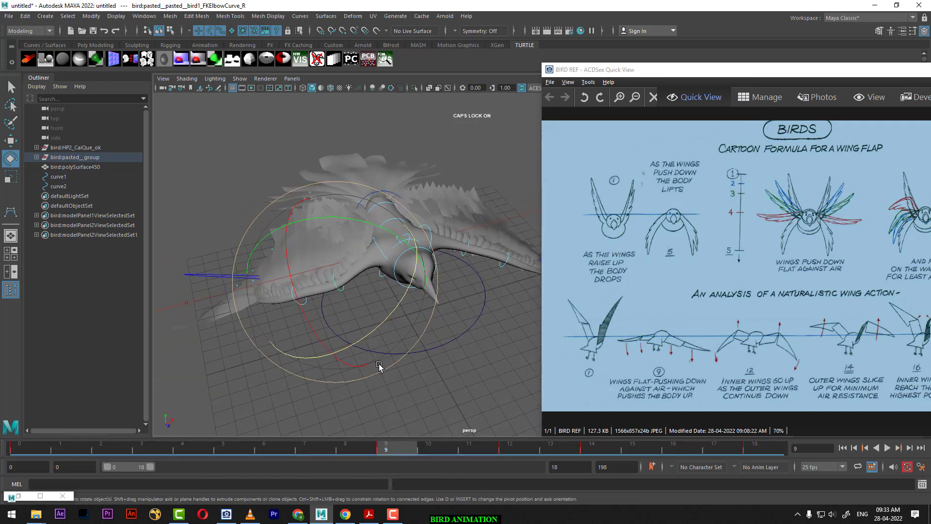
# - Set the right elbow's Rotate Z to -45
pyautogui.moveTo(813, 68); pyautogui.dragTo(694, 344)
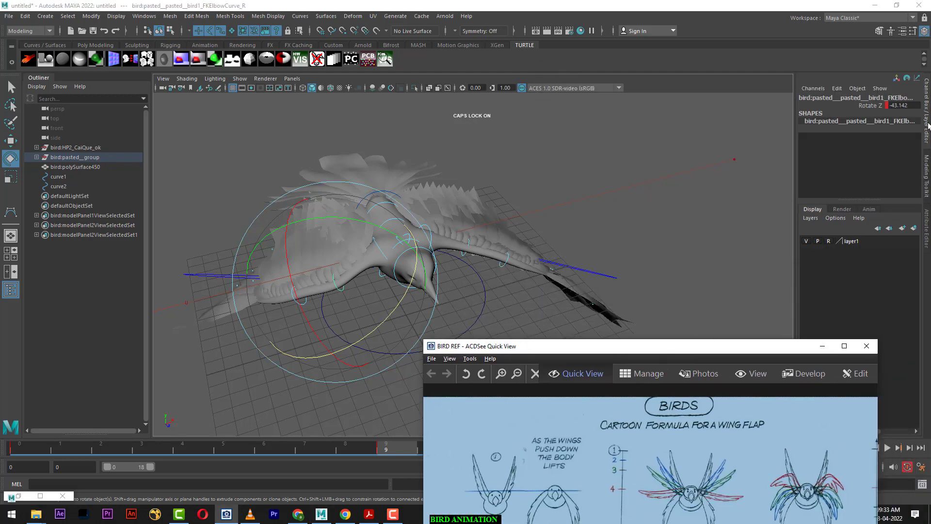
pyautogui.click(912, 105)
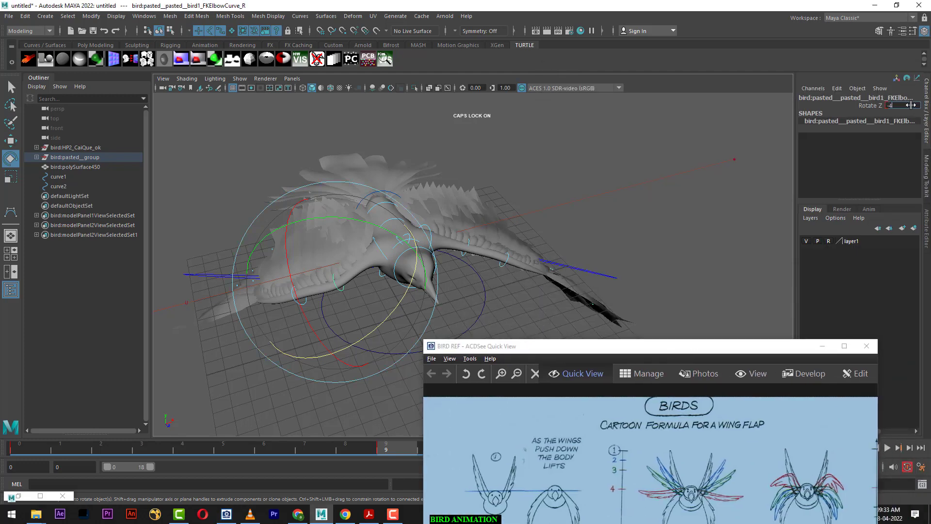
pyautogui.write('5')
pyautogui.press('Return')
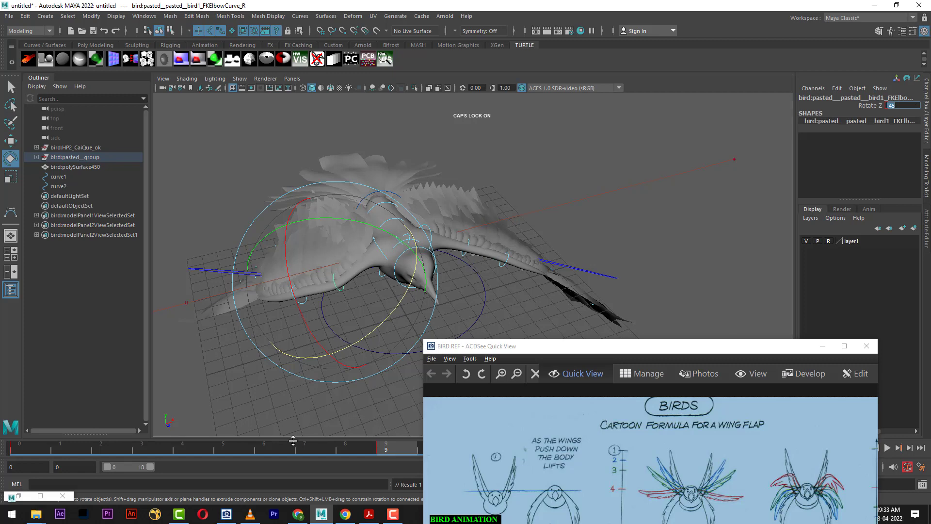
# - Review poses up to frame 9, minimize the reference viewer, and replay the flap cycle
pyautogui.moveTo(278, 451); pyautogui.dragTo(394, 447)
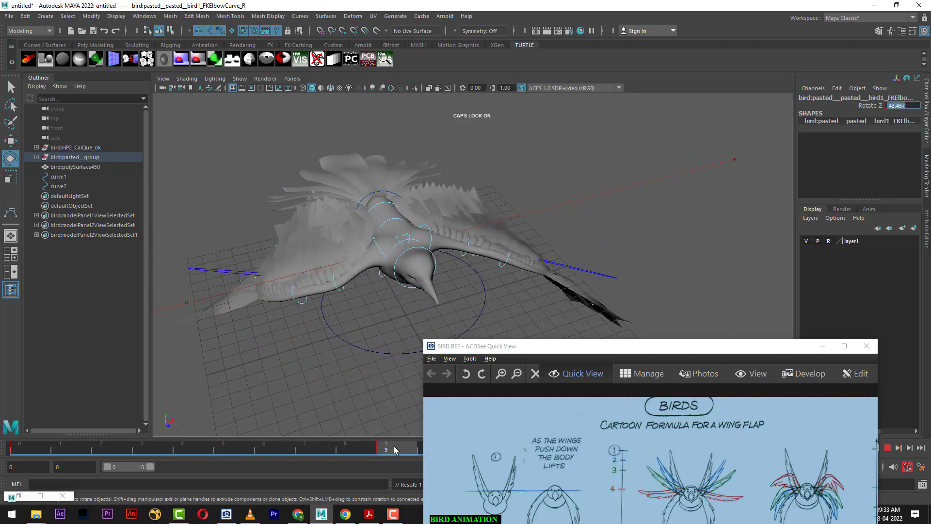
pyautogui.moveTo(456, 217)
pyautogui.keyDown('alt'); pyautogui.mouseDown()
pyautogui.moveTo(475, 223)
pyautogui.moveTo(483, 266)
pyautogui.moveTo(449, 256)
pyautogui.mouseUp(); pyautogui.keyUp('alt')
pyautogui.write('0')
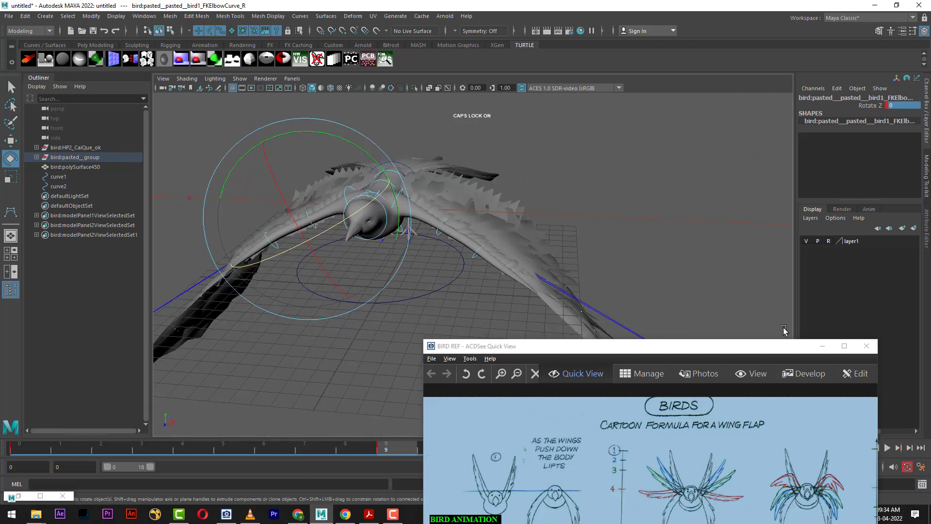
pyautogui.click(822, 346)
pyautogui.hotkey('alt', 'v')
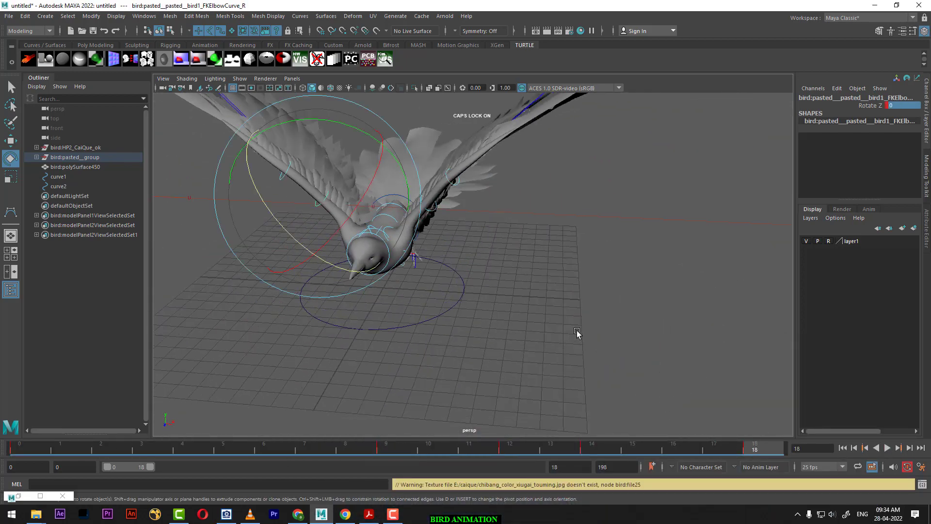
pyautogui.click(887, 448)
pyautogui.click(888, 447)
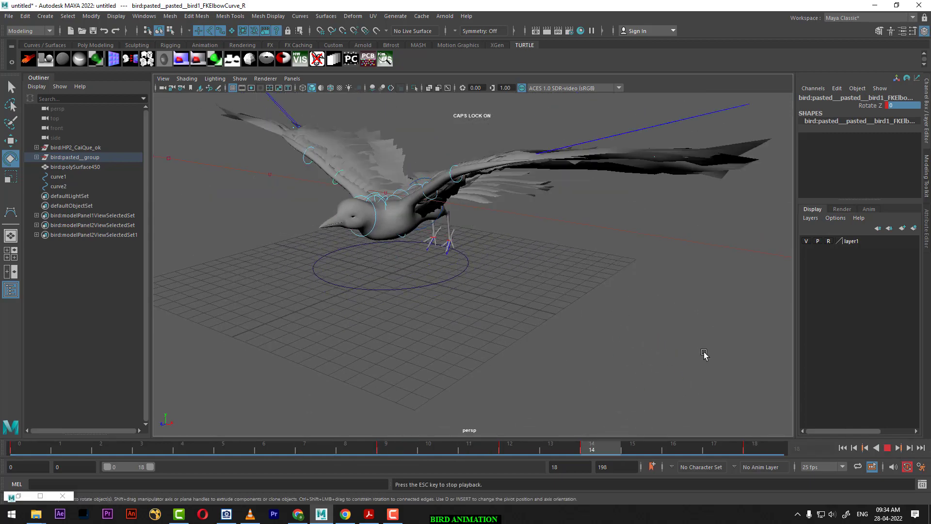